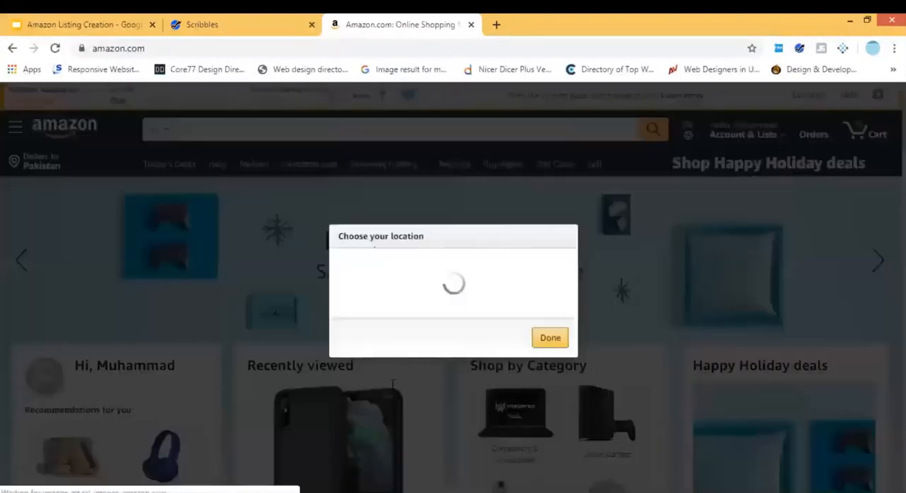
Set the delivery location to the US zip code 10001.
left_click(392, 384)
type("10001")
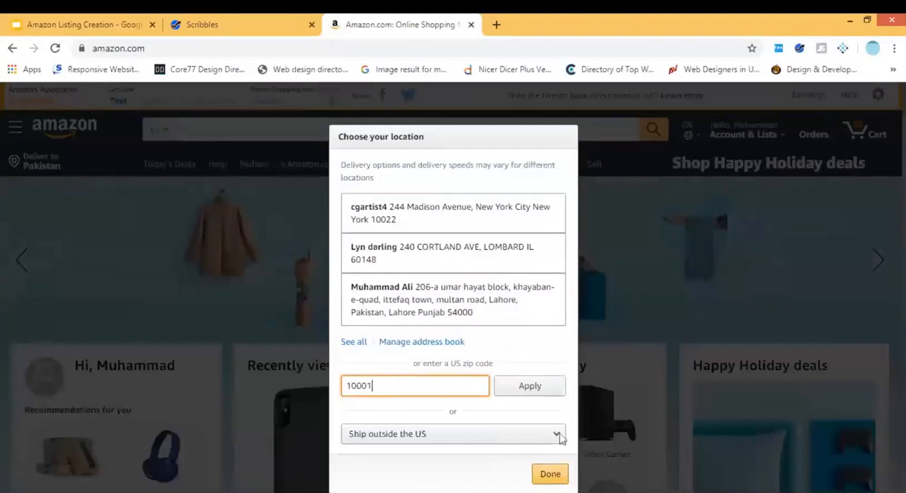
left_click(556, 386)
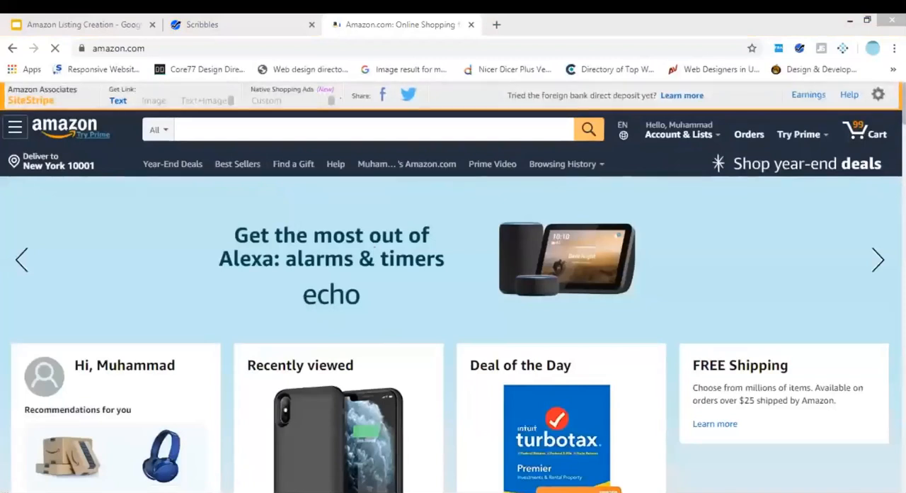
Open the High Waisted Leggings for Women listing from the home page's "Deals 4 stars and up" section.
scroll(335, 301, "down", 10)
scroll(380, 353, "up", 3)
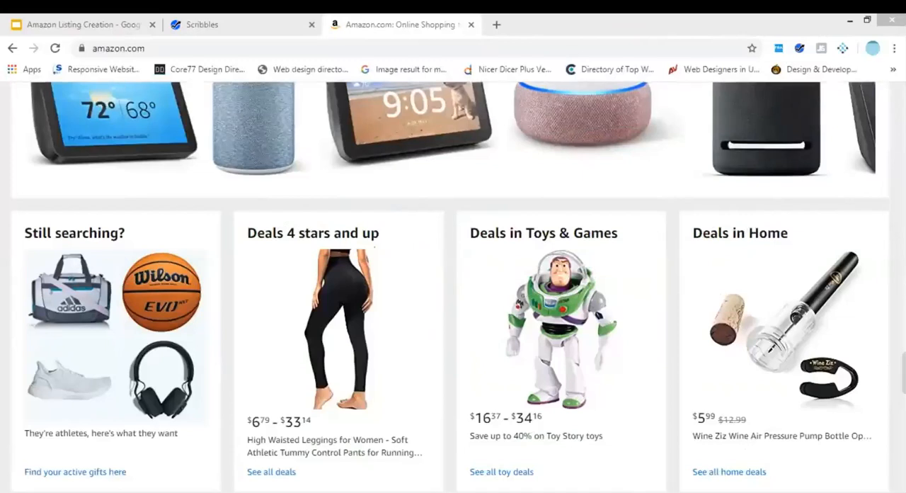
left_click(324, 310)
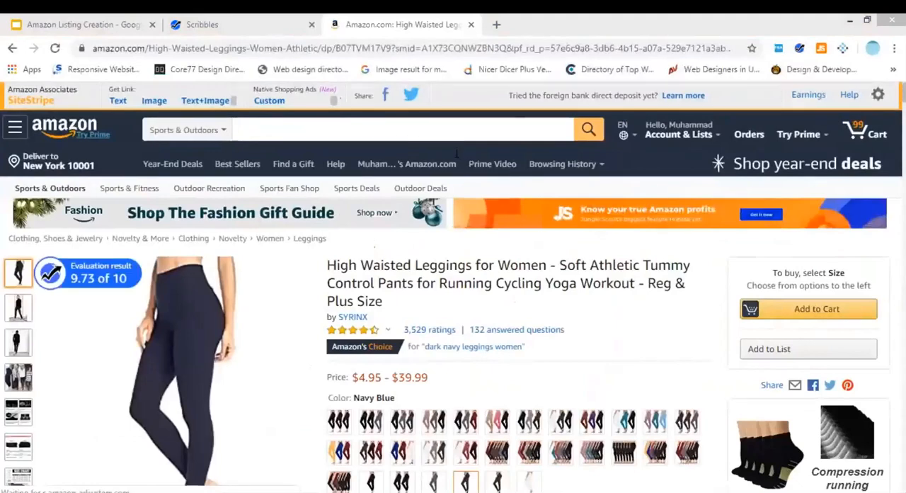
Review the top of the leggings listing and highlight its "MULTIPLE COLORS" bullet point.
scroll(453, 248, "down", 6)
scroll(464, 403, "up", 4)
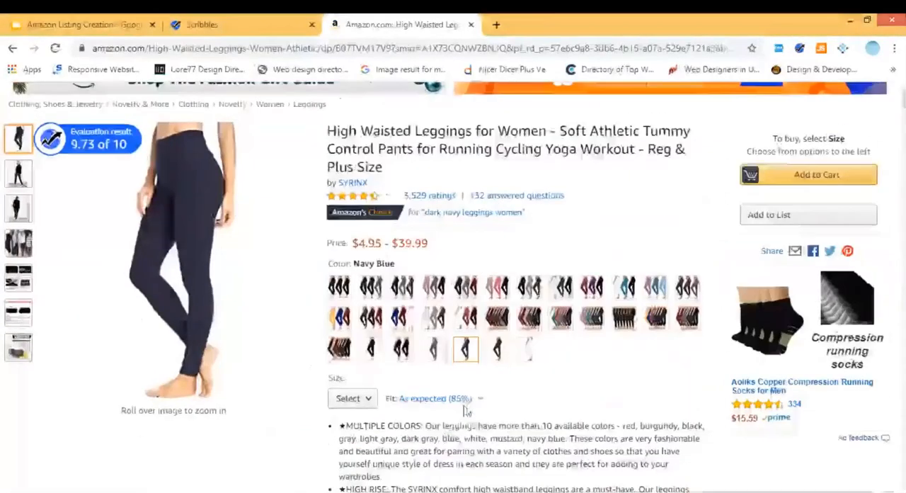
double_click(451, 438)
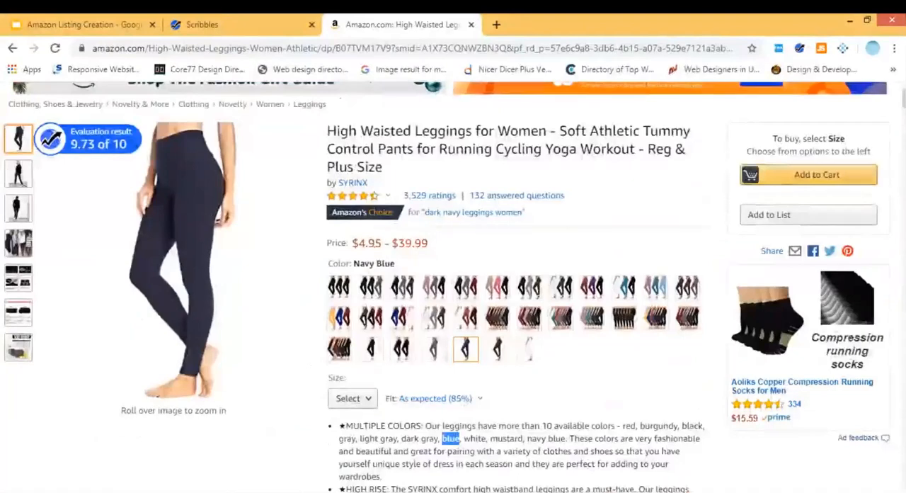
triple_click(451, 438)
Find the Product details section of the leggings listing, highlight its text and clear the selection.
scroll(451, 439, "down", 15)
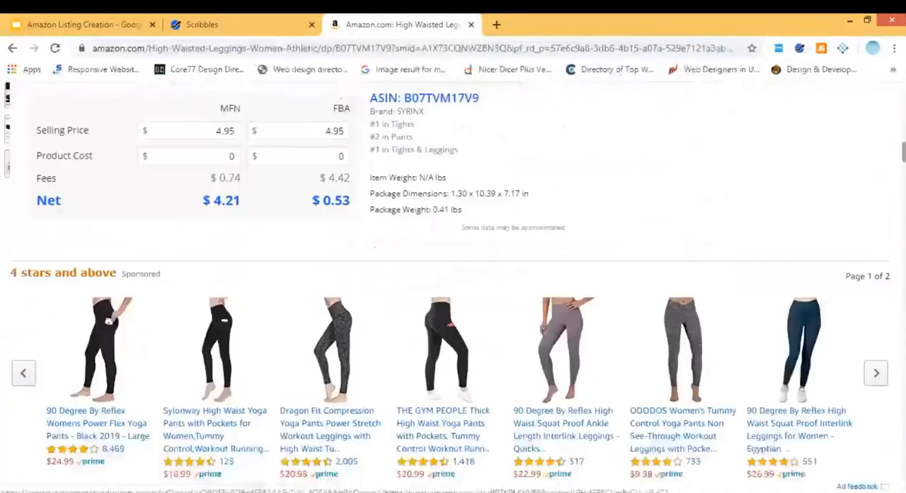
scroll(453, 283, "down", 15)
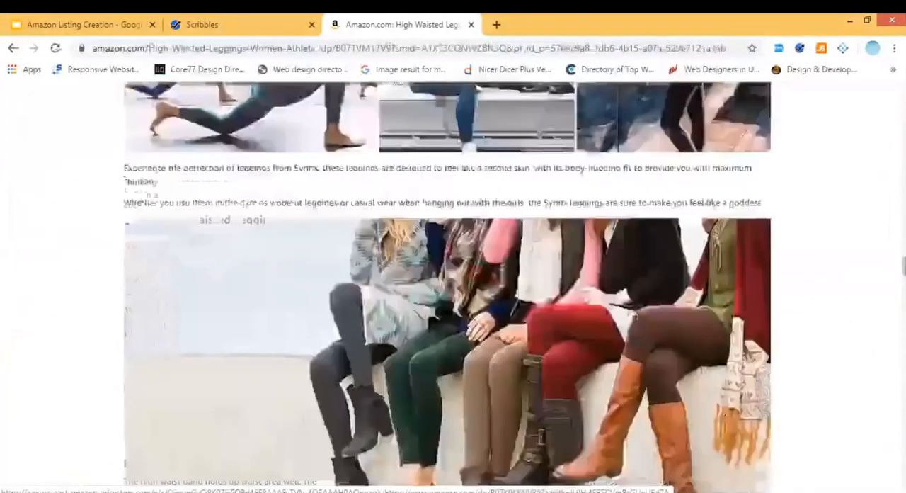
scroll(453, 283, "down", 10)
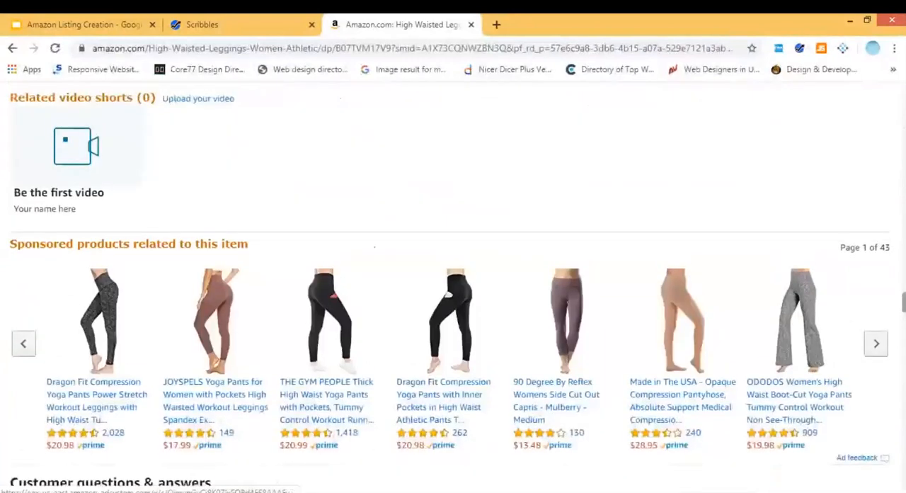
scroll(440, 292, "up", 4)
scroll(441, 292, "down", 2)
scroll(440, 292, "up", 2)
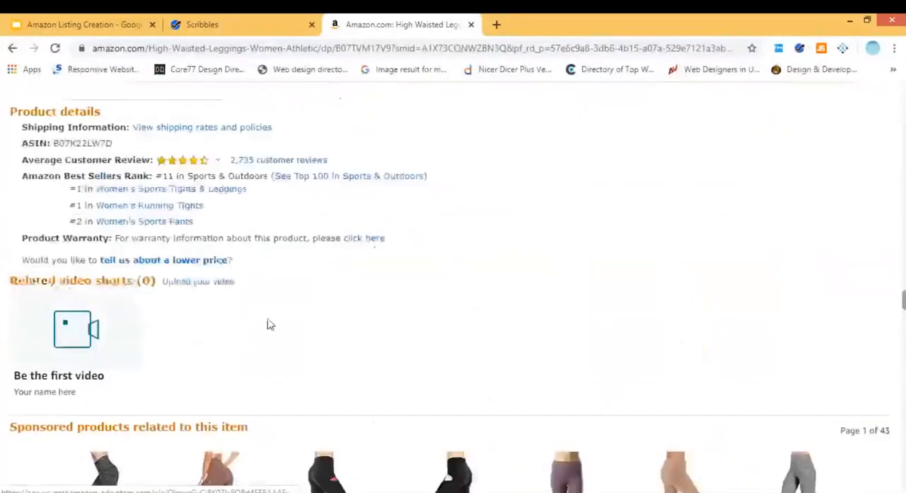
left_click_drag(233, 317, 23, 181)
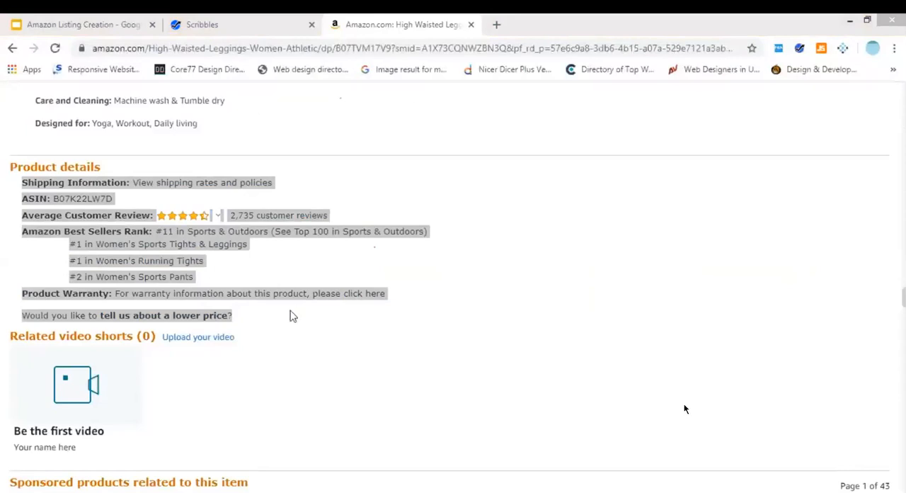
key("alt+Tab")
left_click(583, 187)
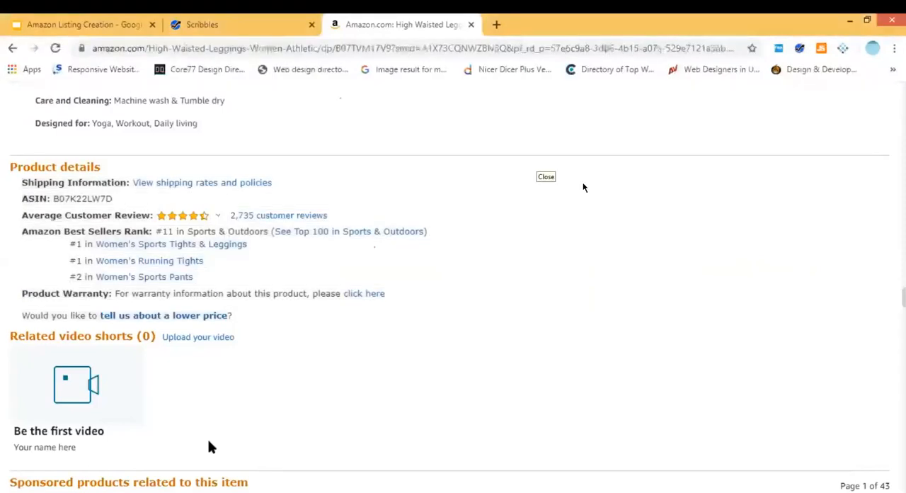
Switch to the Amazon Listing Creation presentation and highlight the line "Title, Bullet Points, Product Description." on slide 2.
left_click(83, 20)
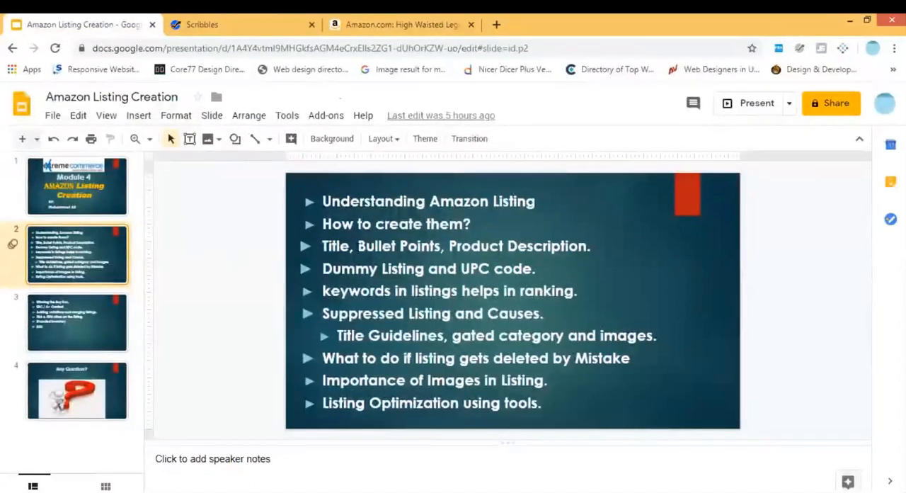
triple_click(456, 246)
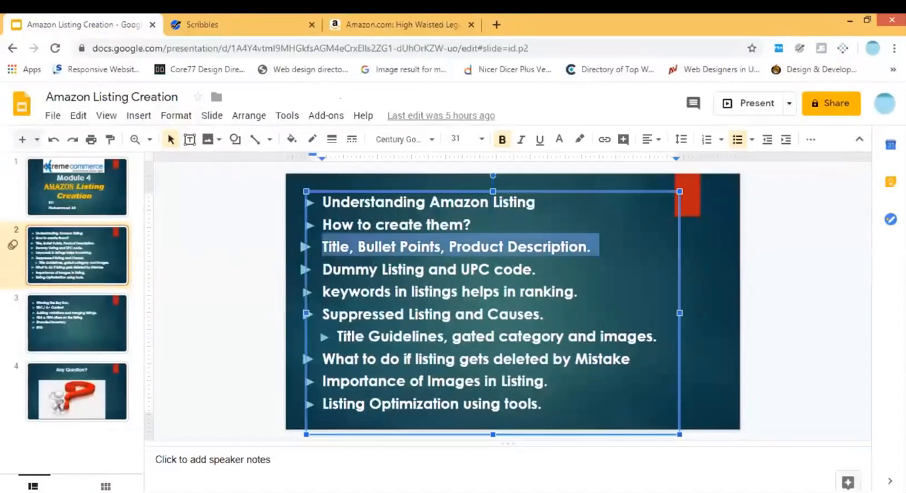
Return to the leggings listing on Amazon and highlight its full product title.
left_click(392, 21)
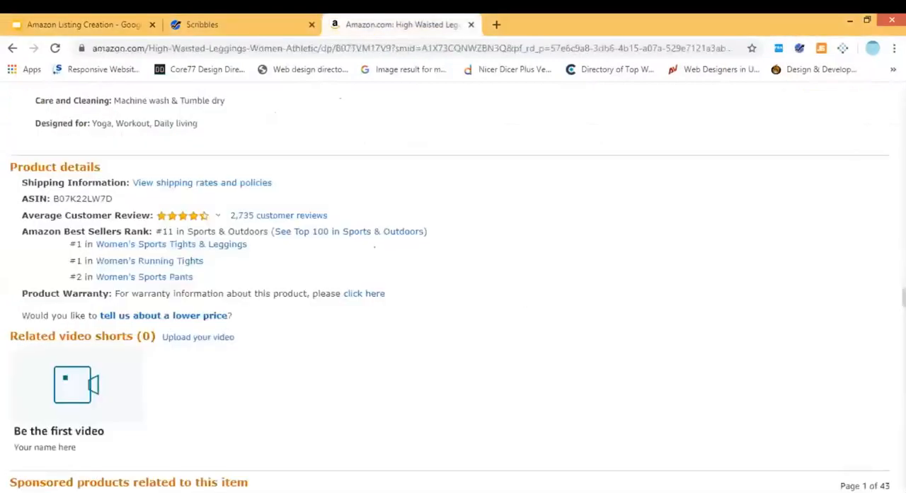
scroll(453, 269, "up", 10)
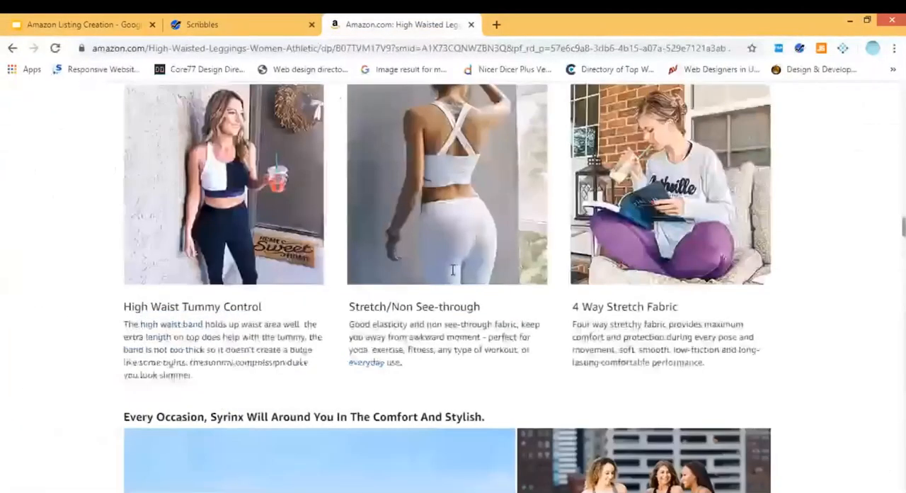
scroll(453, 269, "up", 20)
left_click(325, 263)
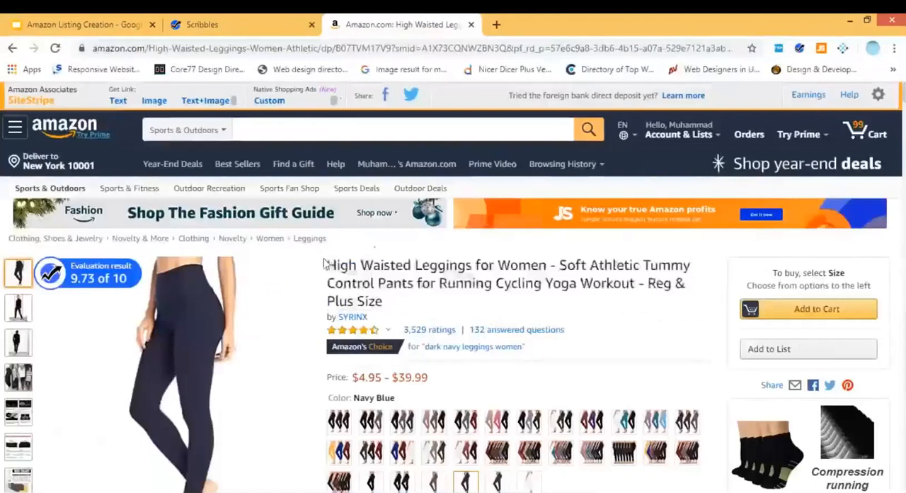
left_click(427, 313, "shift")
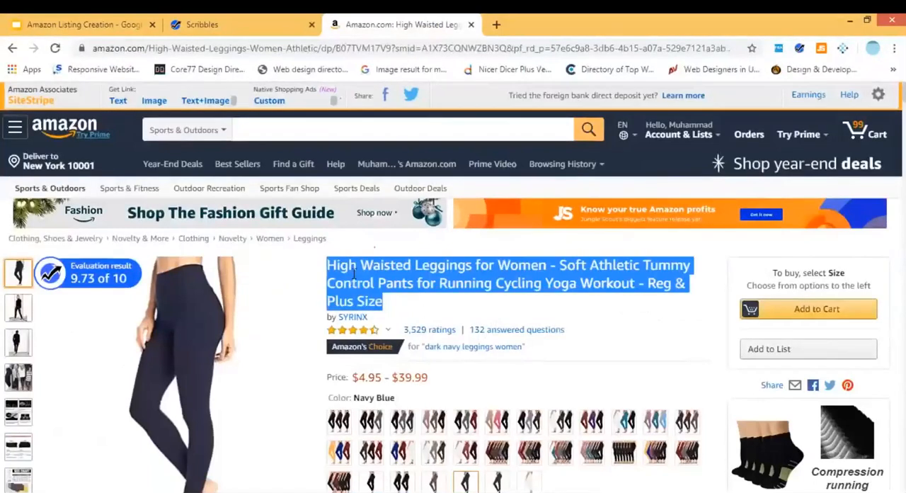
left_click_drag(327, 265, 339, 266)
left_click(402, 313, "shift")
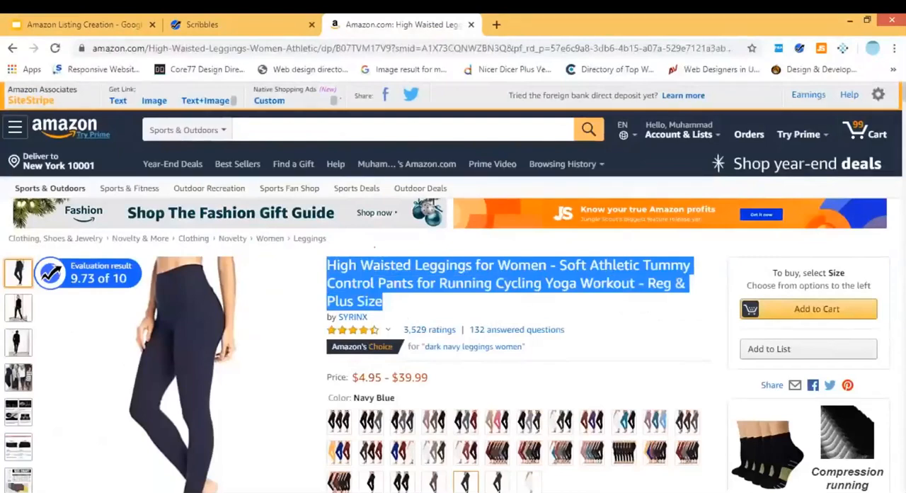
Look over the leggings' bullet points and highlight the whole "MULTIPLE COLORS" bullet.
scroll(402, 312, "down", 3)
scroll(412, 483, "down", 5)
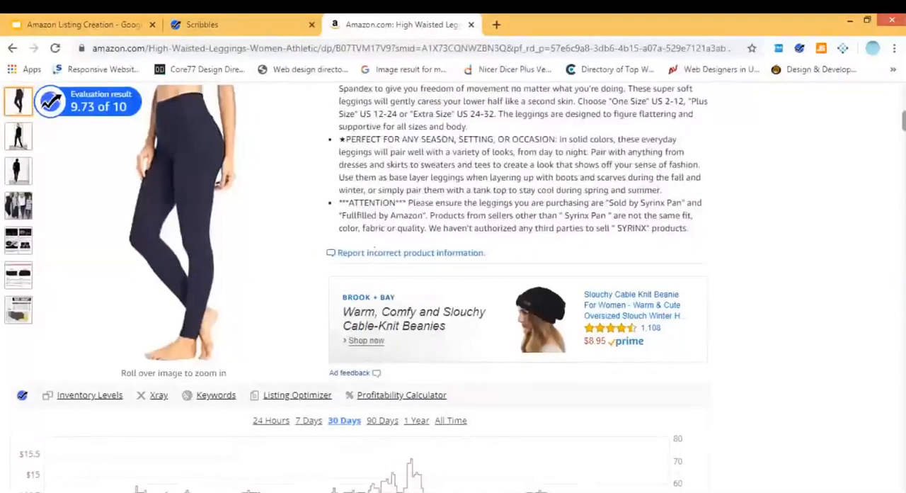
scroll(294, 198, "up", 1)
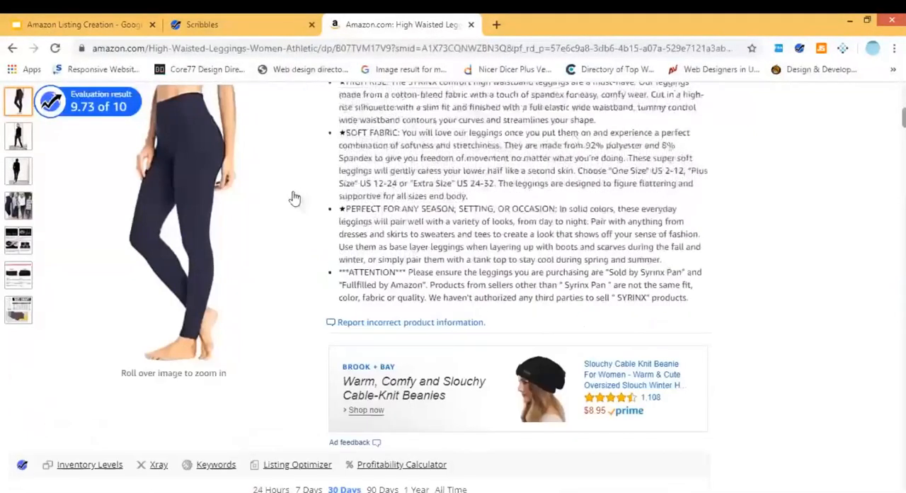
scroll(295, 198, "up", 5)
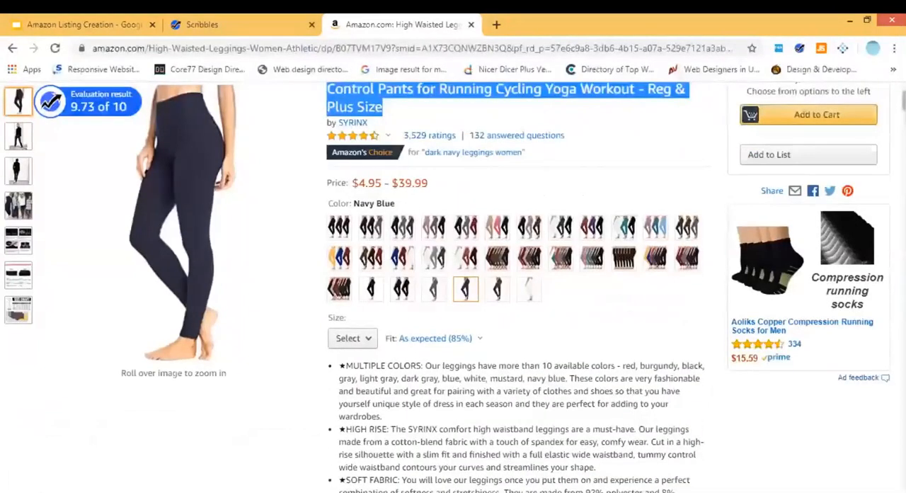
scroll(340, 260, "down", 2)
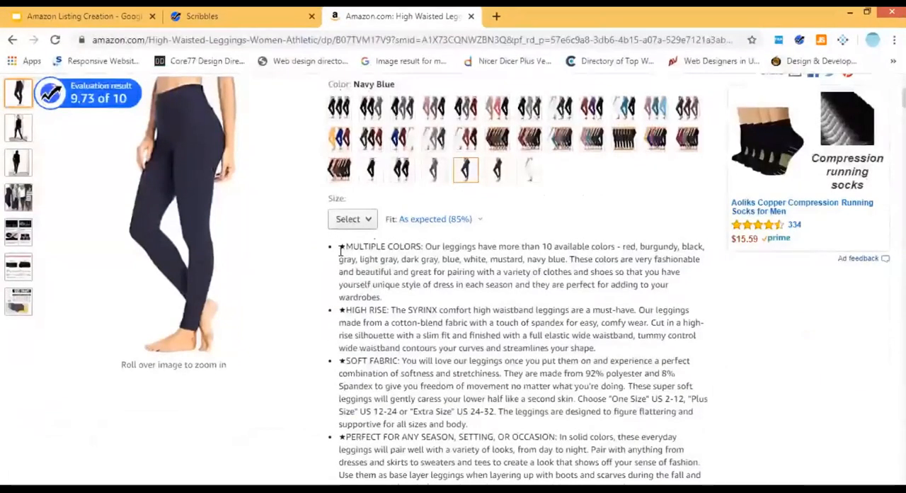
left_click_drag(341, 249, 405, 301)
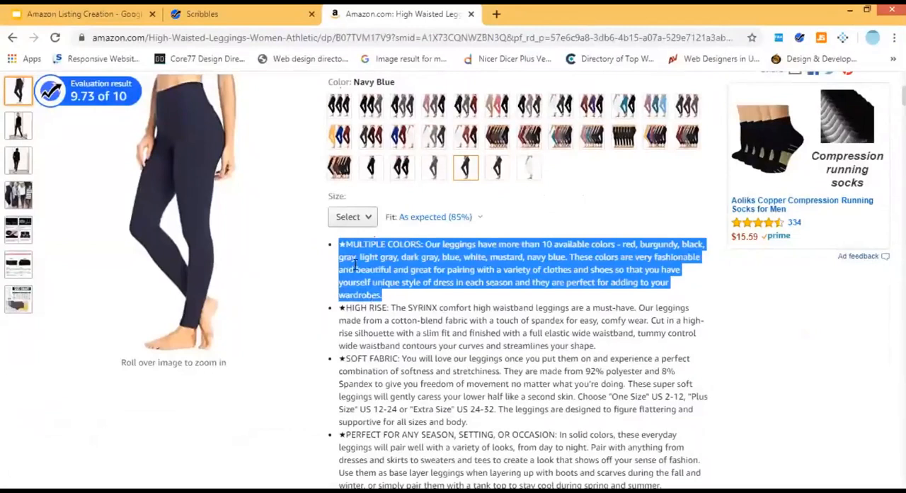
left_click(367, 256)
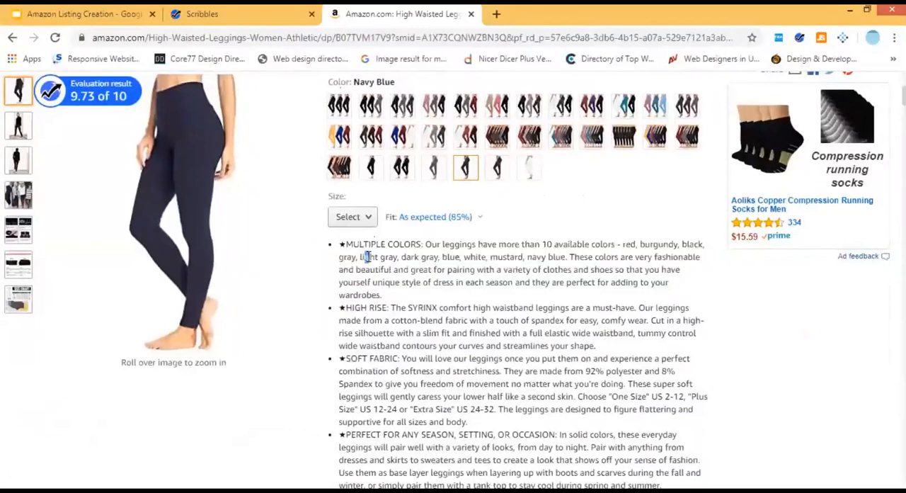
triple_click(369, 256)
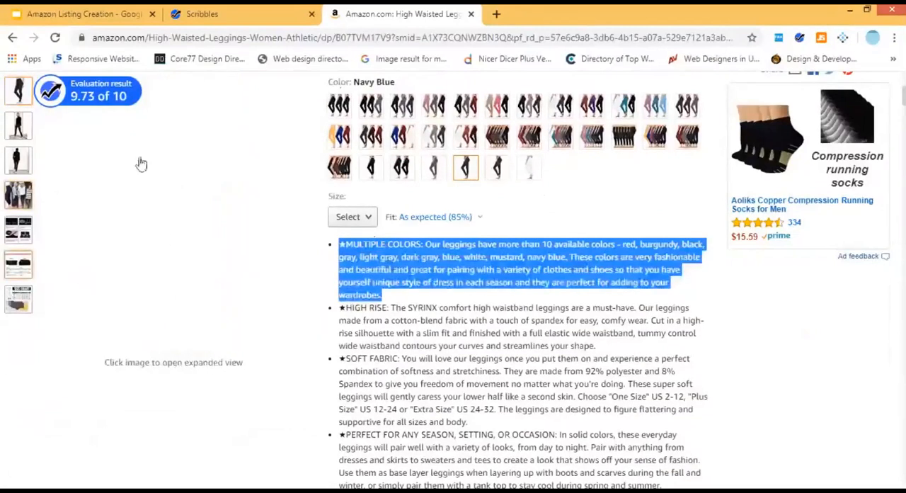
mouse_move(113, 157)
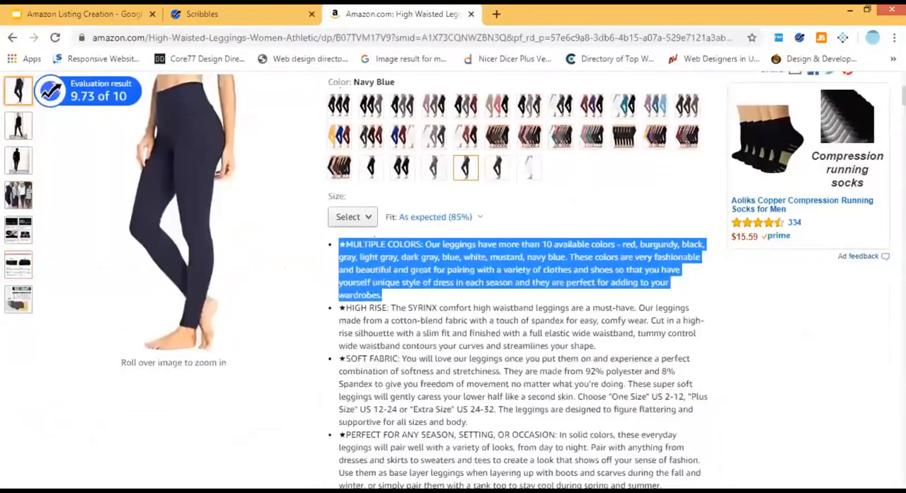
Go back to the Amazon home page and open the AmazonBasics Indoor 3 Prong Extension Power Cord Strip from the popular items.
scroll(609, 279, "down", 1)
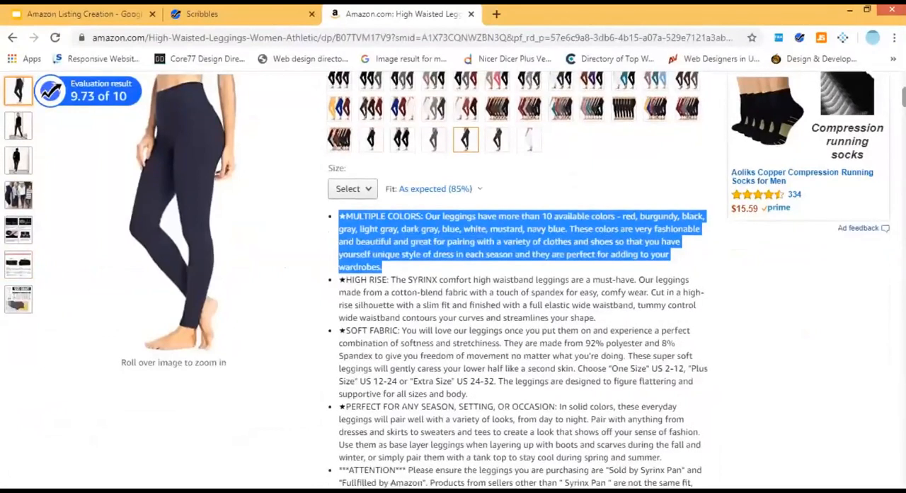
scroll(609, 280, "down", 1)
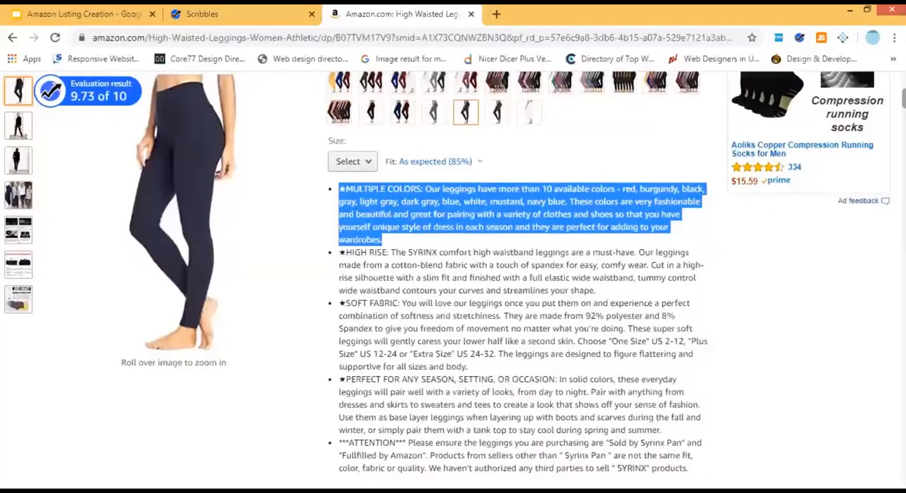
scroll(538, 296, "down", 15)
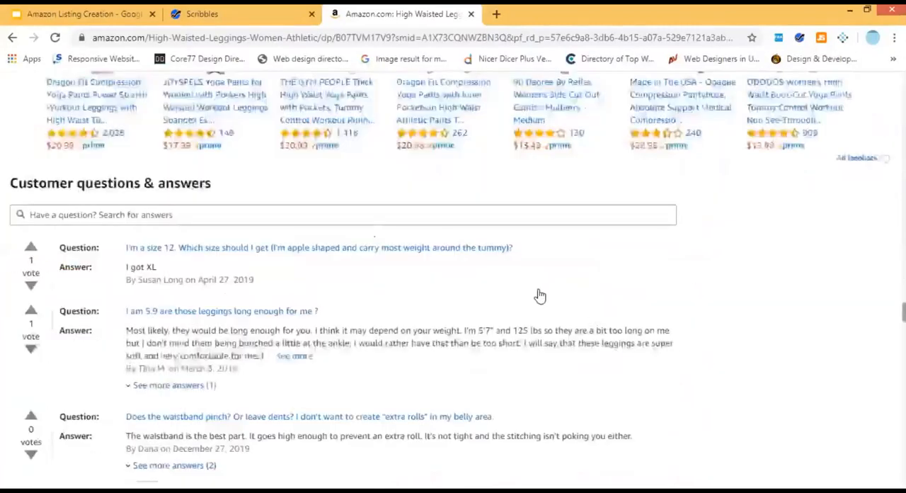
key("alt+Left")
scroll(534, 286, "down", 10)
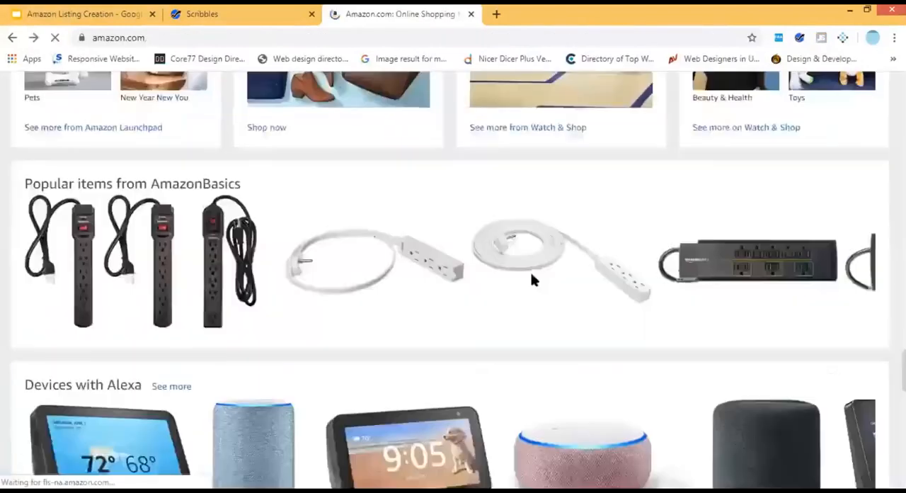
scroll(410, 184, "down", 1)
left_click(411, 184)
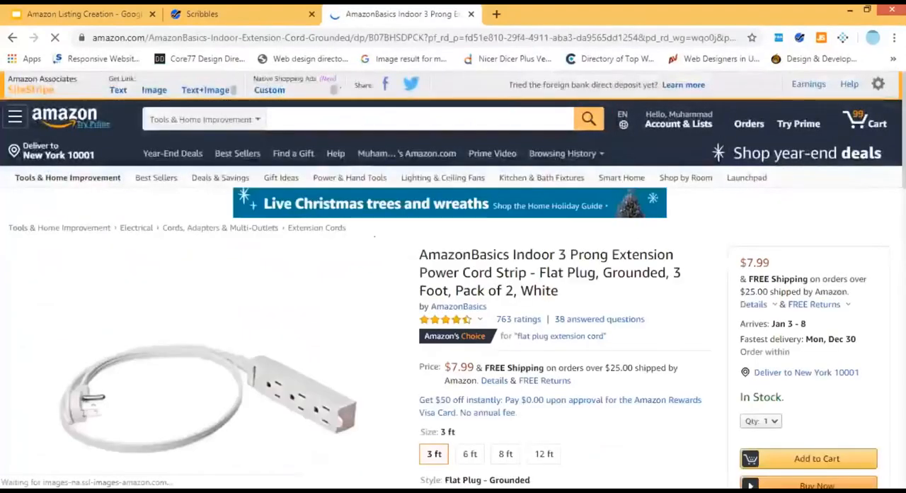
Find the Product description section of the extension cord listing and point out its text.
scroll(374, 237, "down", 3)
scroll(374, 237, "down", 15)
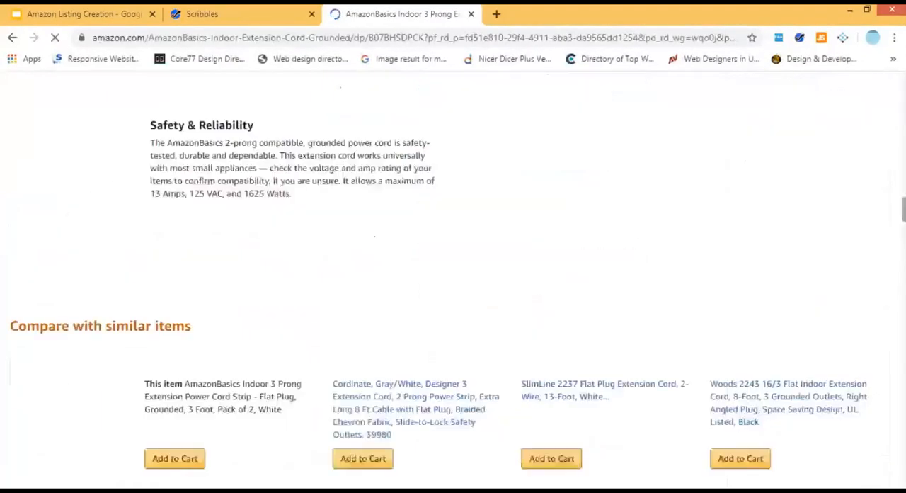
scroll(374, 236, "down", 15)
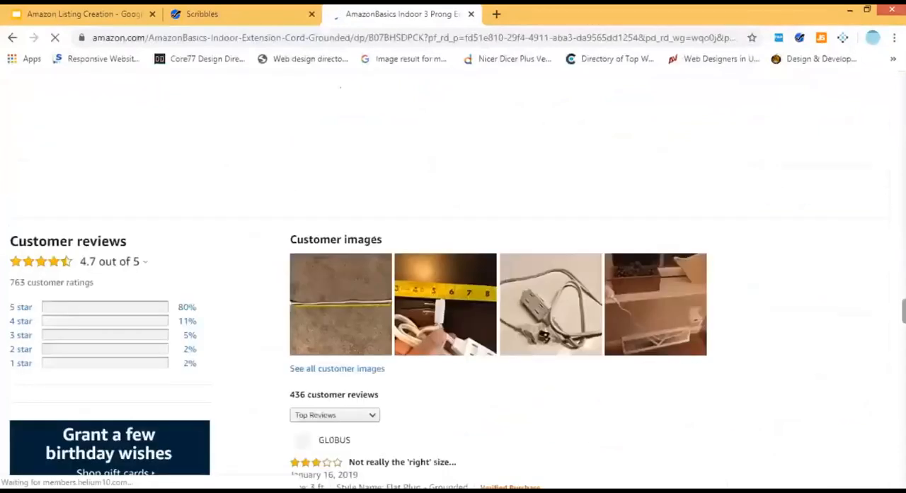
scroll(453, 283, "up", 5)
double_click(84, 368)
left_click(95, 349)
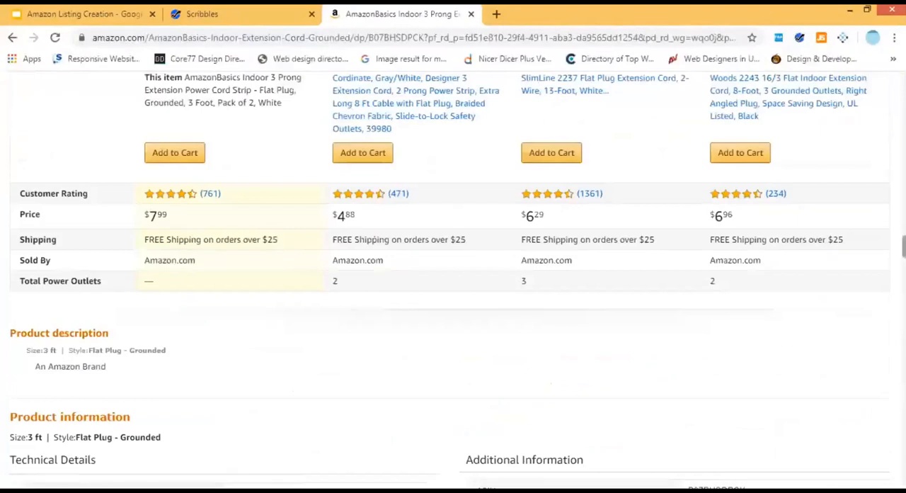
Find the Product information section of the extension cord listing and highlight the whole Technical Details table.
scroll(35, 189, "down", 4)
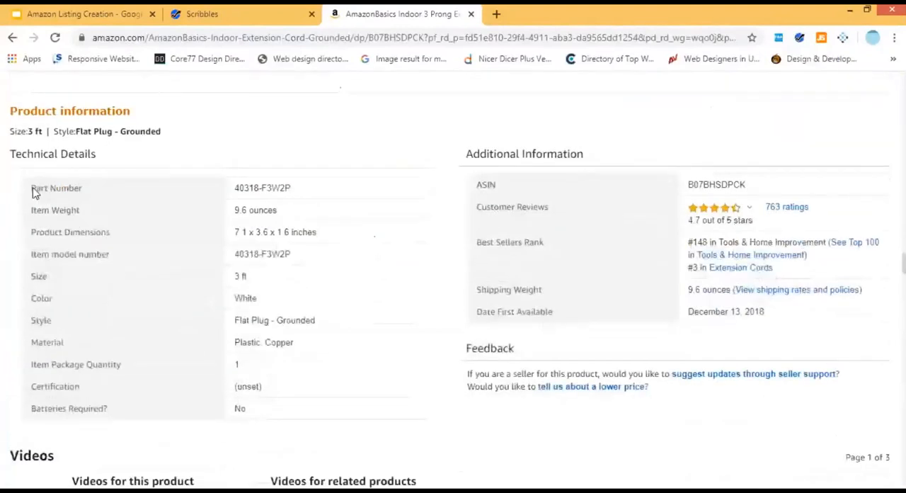
left_click_drag(28, 186, 304, 417)
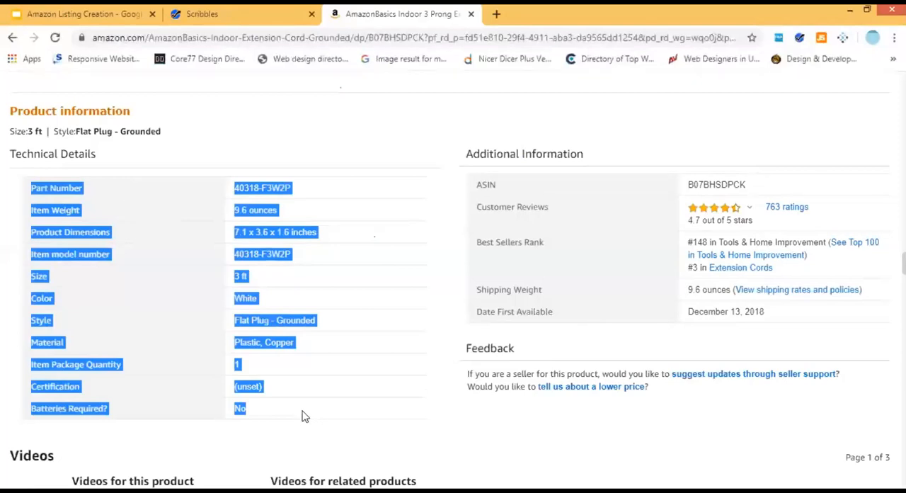
left_click(437, 428)
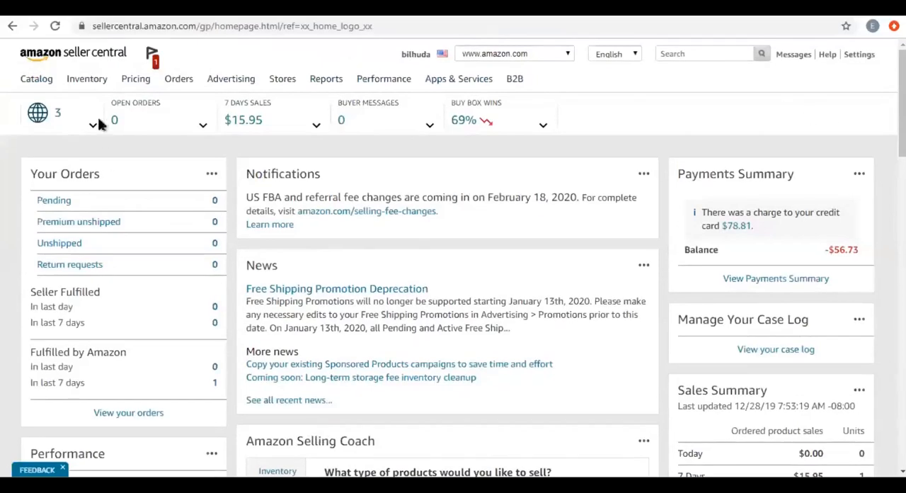
Switch to Amazon Seller Central, go to Add a Product, and start a new product listing for an item not in Amazon's catalog.
left_click(96, 77)
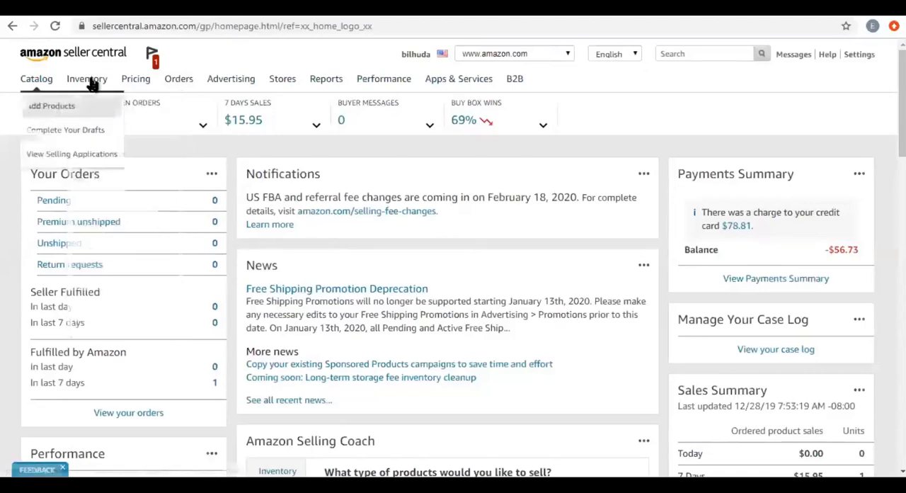
mouse_move(92, 84)
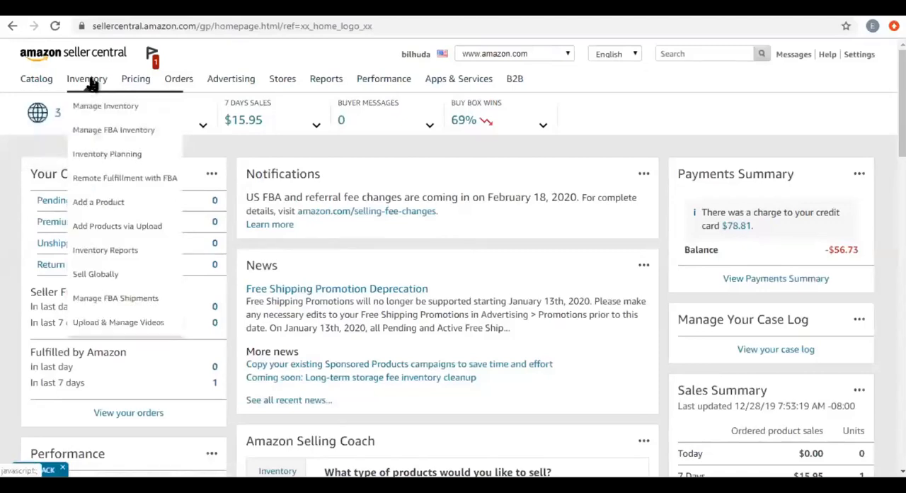
left_click(103, 203)
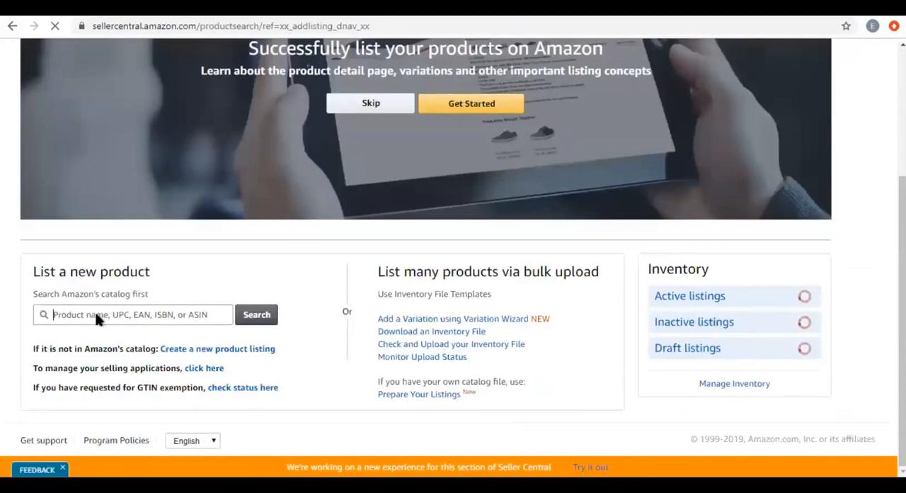
left_click(149, 313)
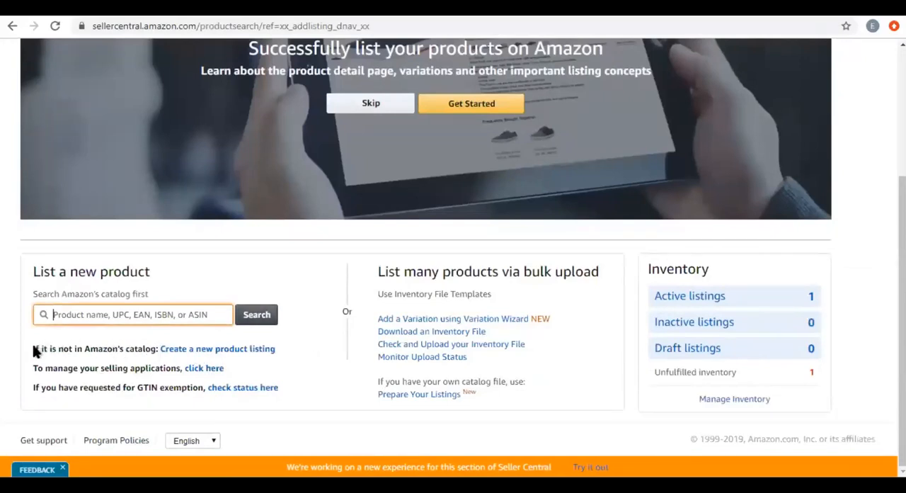
left_click_drag(33, 348, 150, 347)
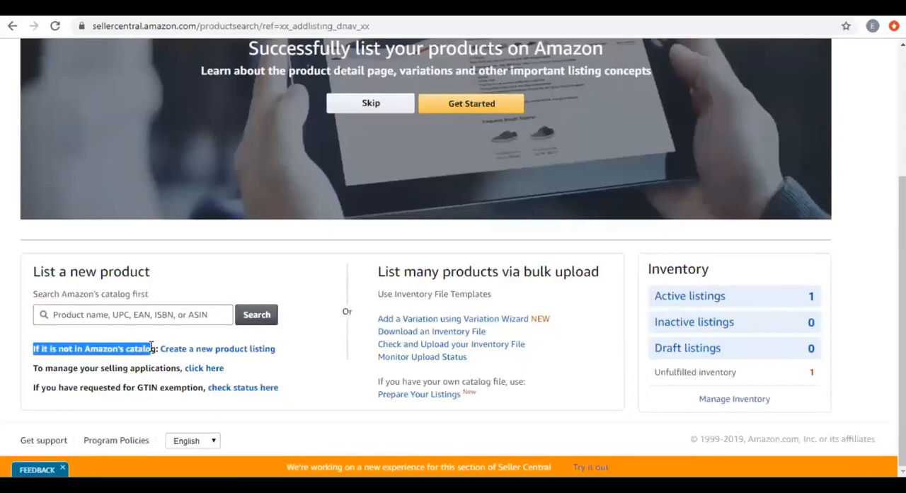
left_click(247, 350)
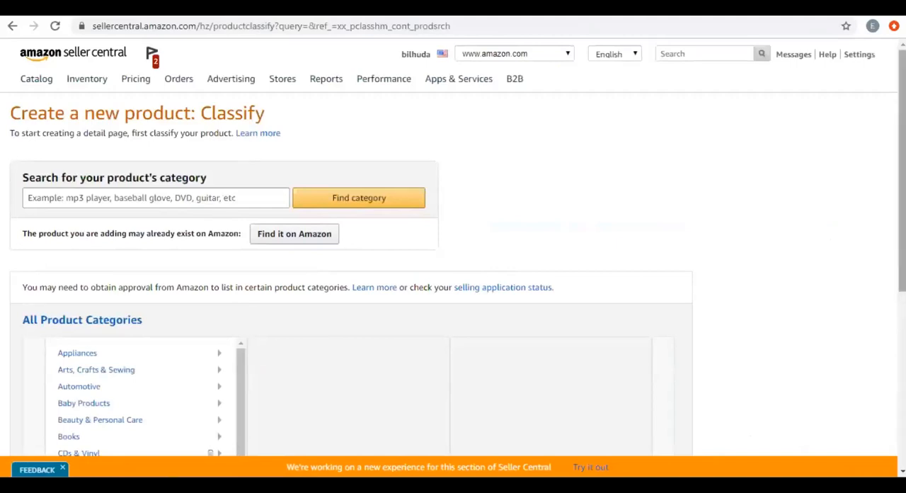
Search the product categories for "blanket" and highlight the matching categories.
left_click_drag(901, 170, 902, 249)
scroll(61, 205, "up", 3)
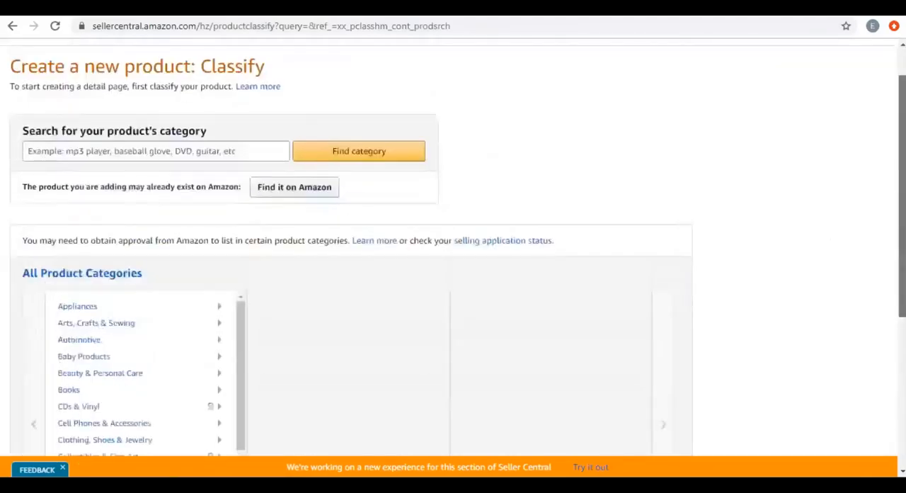
left_click(79, 199)
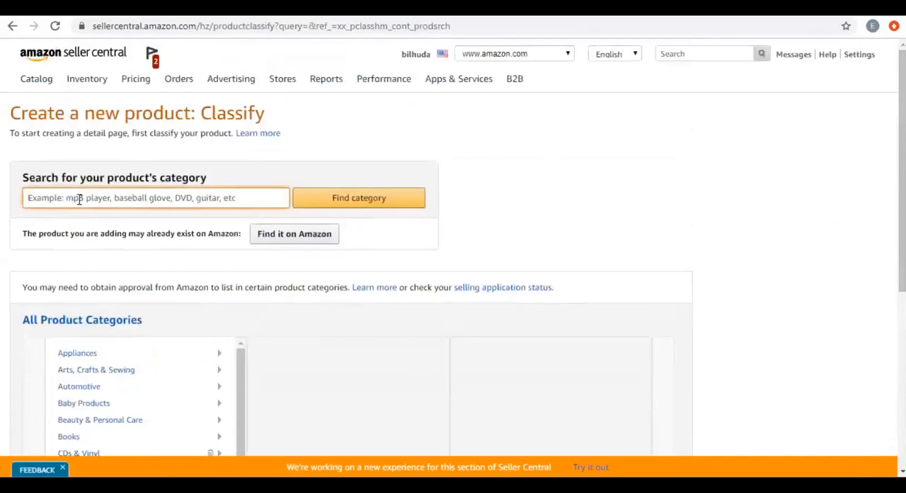
type("blan")
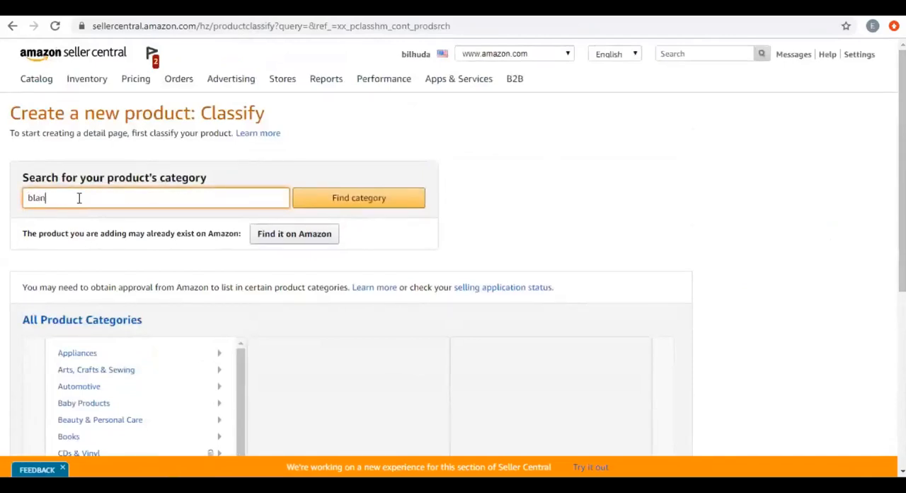
type("ket")
key("Return")
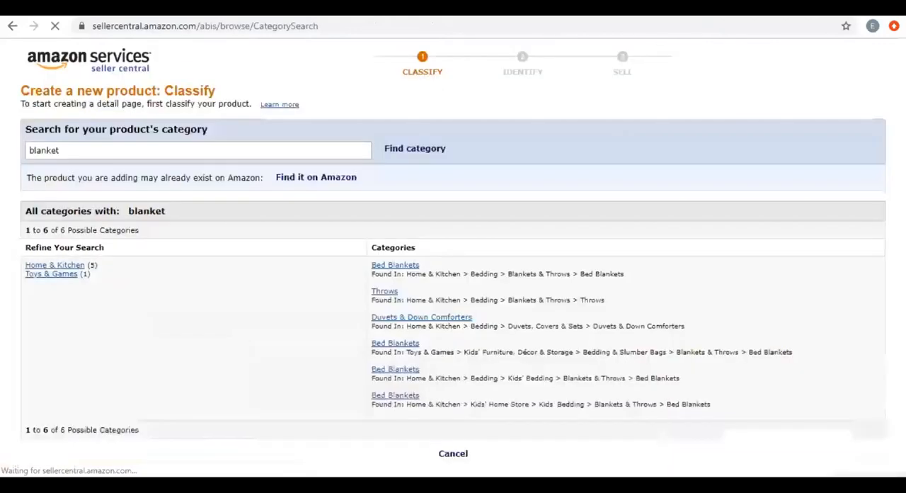
key("ctrl+a")
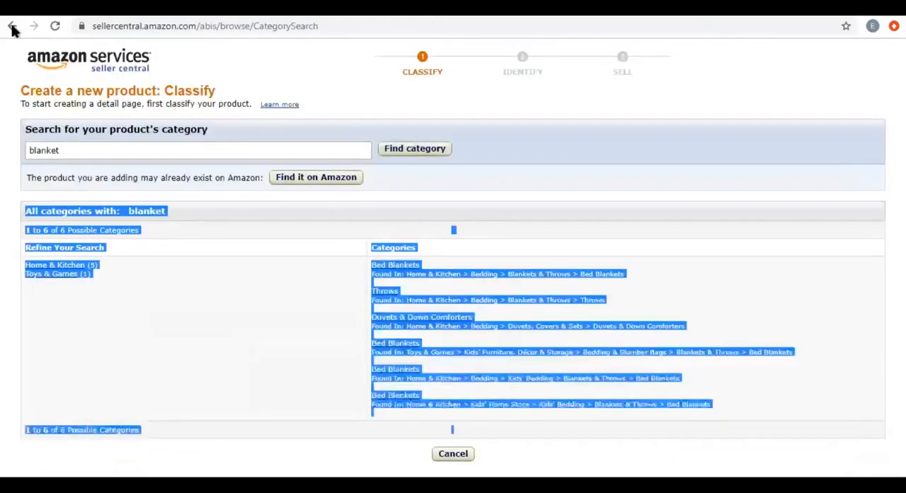
Return to the Classify page, look through the All Product Categories list, and expand Baby Products.
left_click(12, 27)
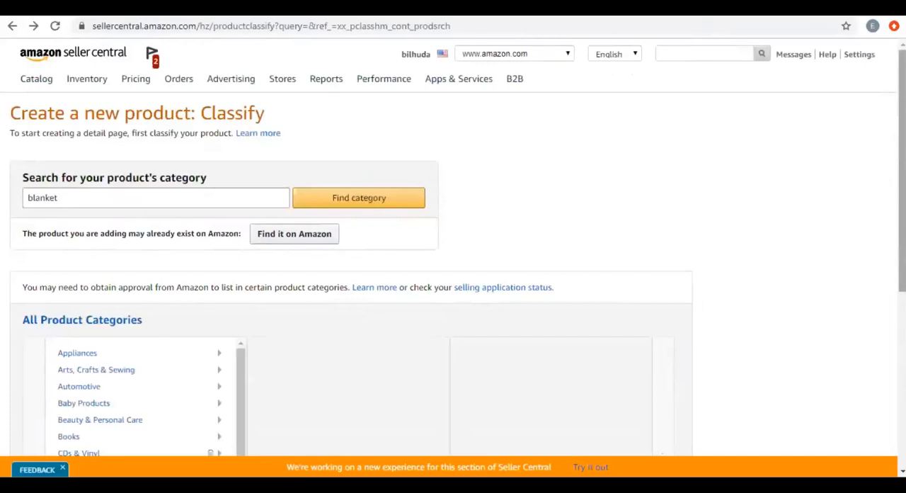
scroll(453, 248, "down", 4)
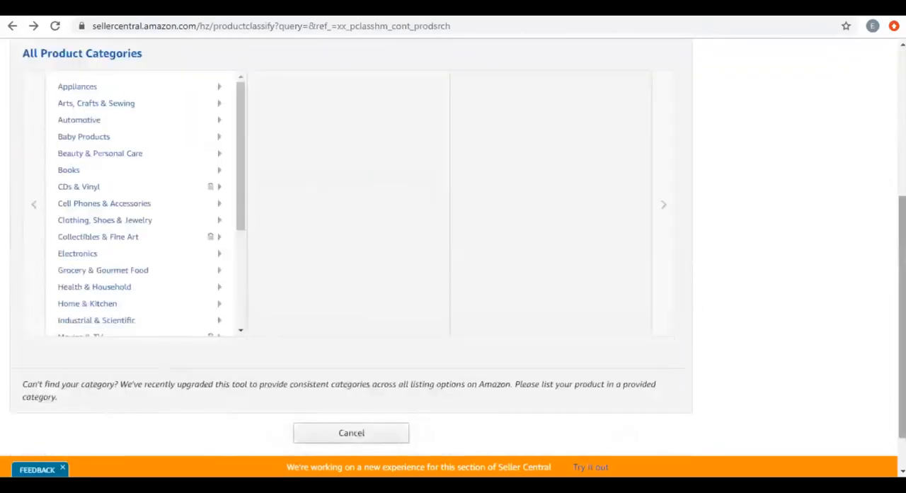
scroll(370, 257, "up", 2)
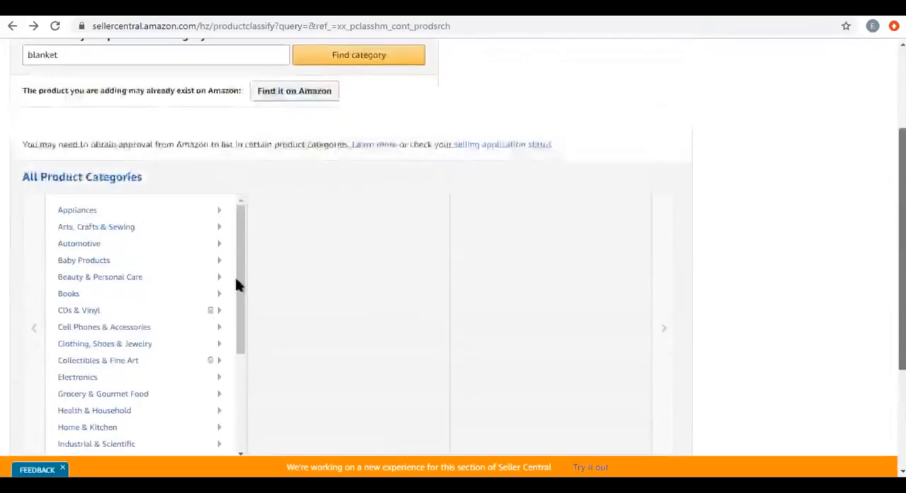
scroll(240, 400, "down", 5)
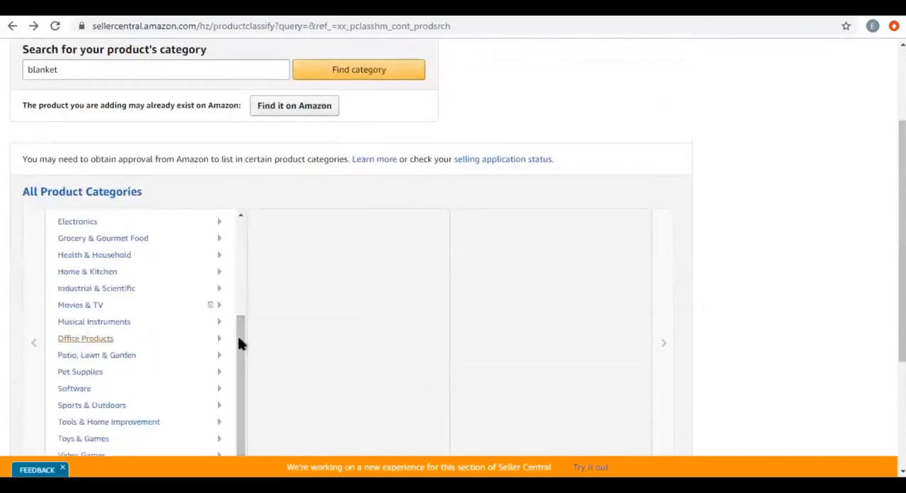
scroll(241, 246, "up", 5)
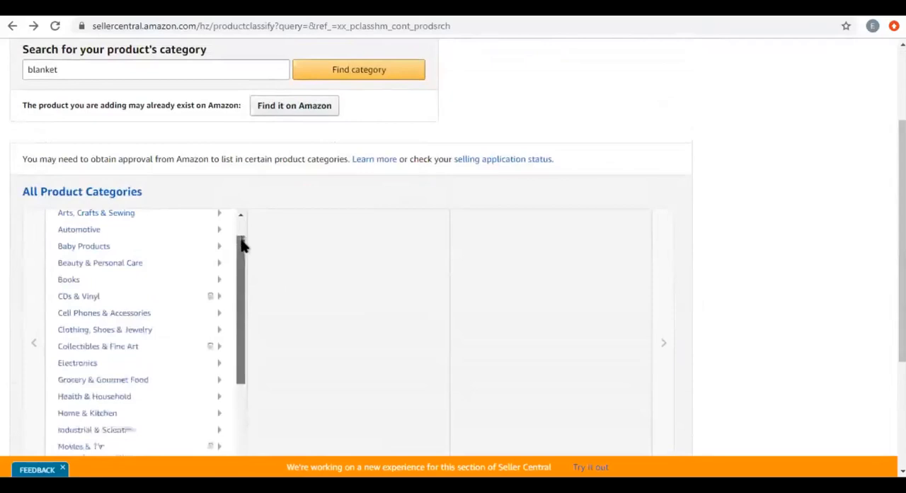
scroll(78, 261, "up", 1)
left_click(129, 261)
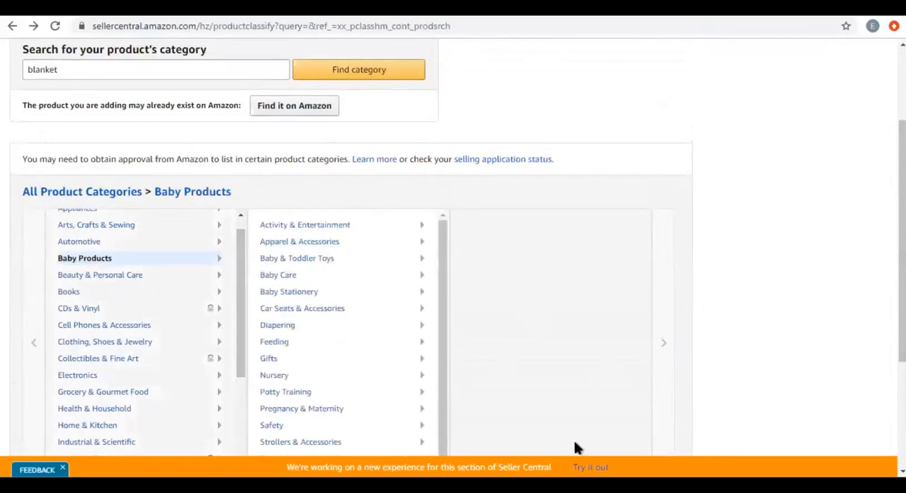
Run the "blanket" category search again and highlight the Bed Blankets path under Kids' Home Store.
left_click(94, 68)
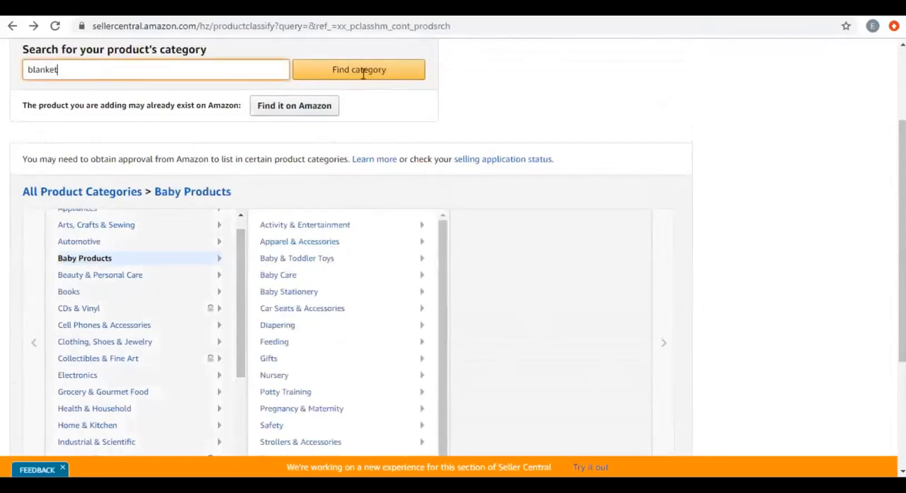
left_click(365, 78)
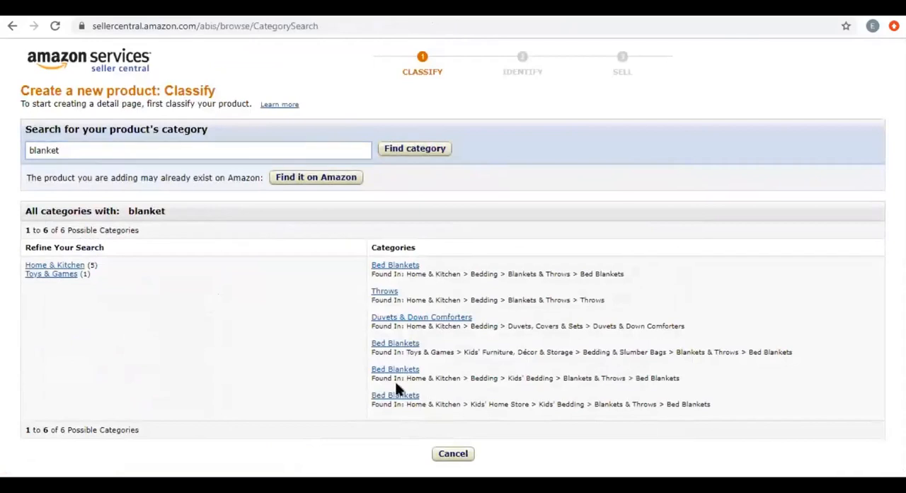
left_click_drag(420, 398, 375, 361)
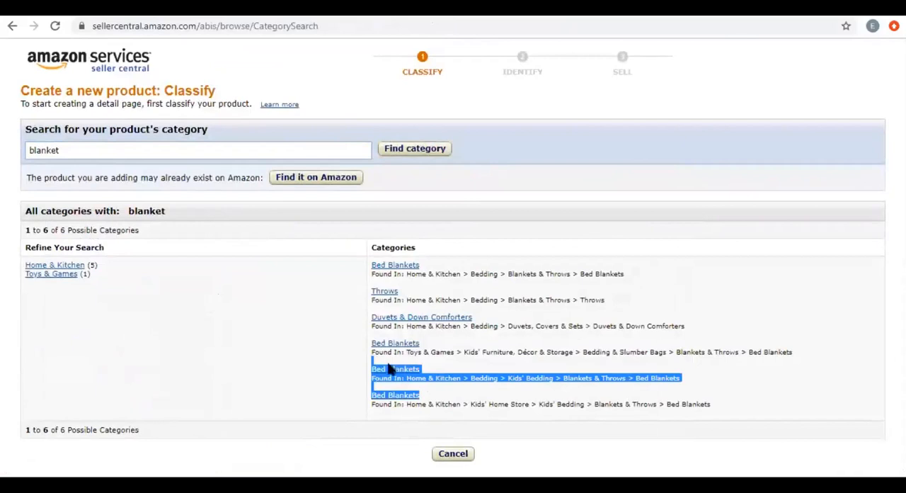
left_click(427, 397)
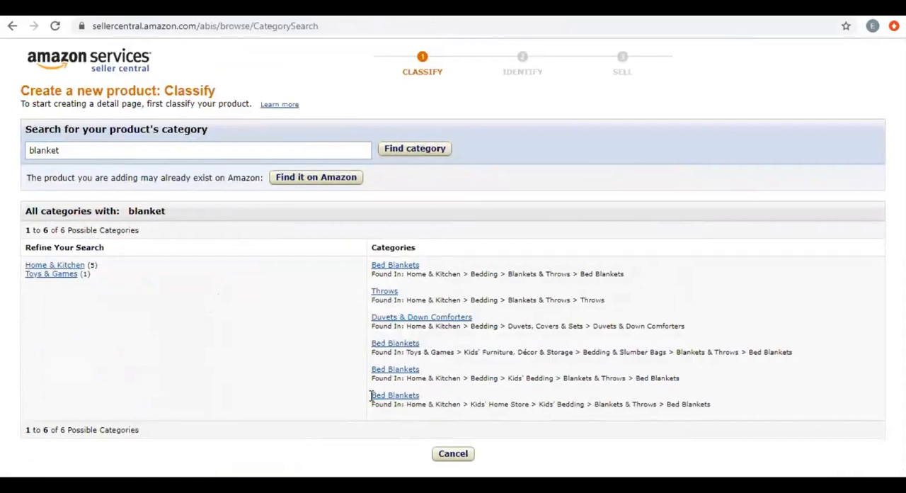
left_click_drag(370, 395, 423, 404)
triple_click(444, 404)
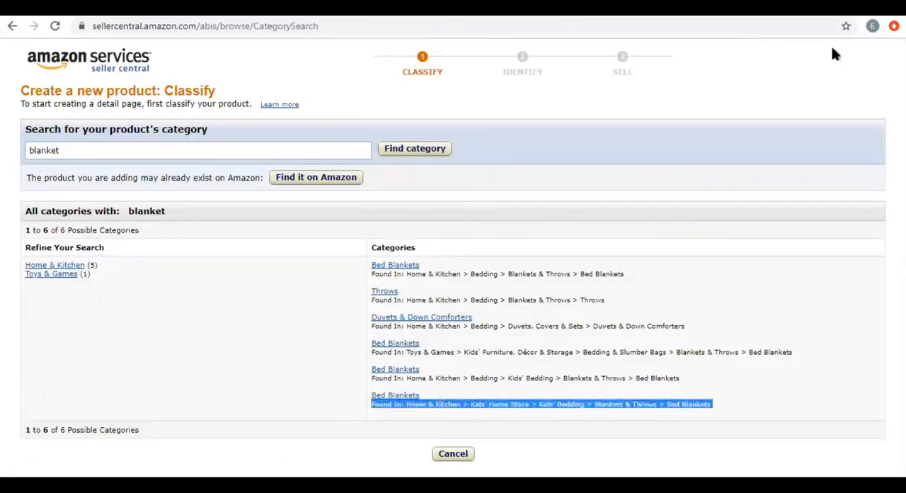
Examine the Bed Blankets result under Toys & Games, highlighting its name, full category path and the word "Bedding".
left_click_drag(419, 346, 372, 342)
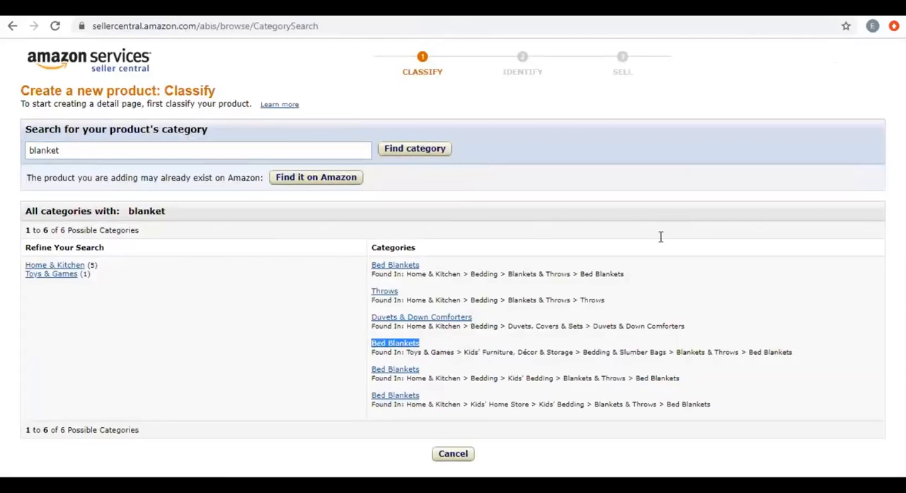
triple_click(722, 351)
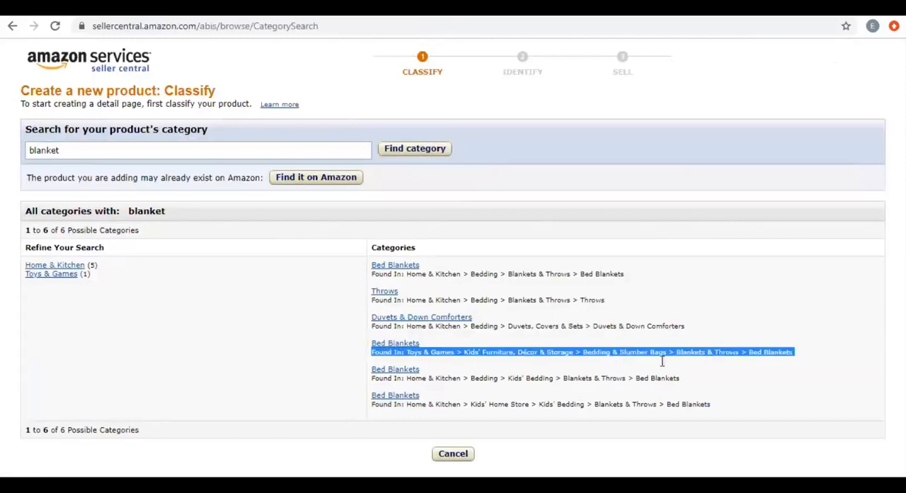
double_click(599, 351)
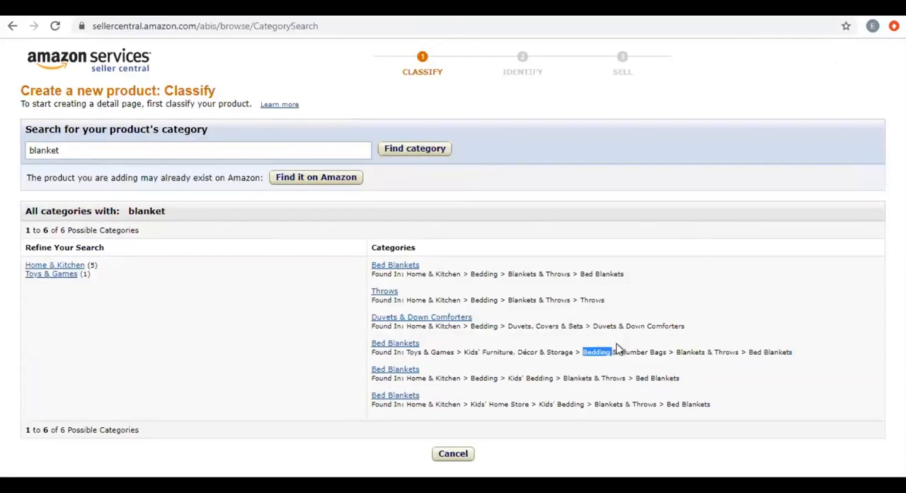
triple_click(445, 353)
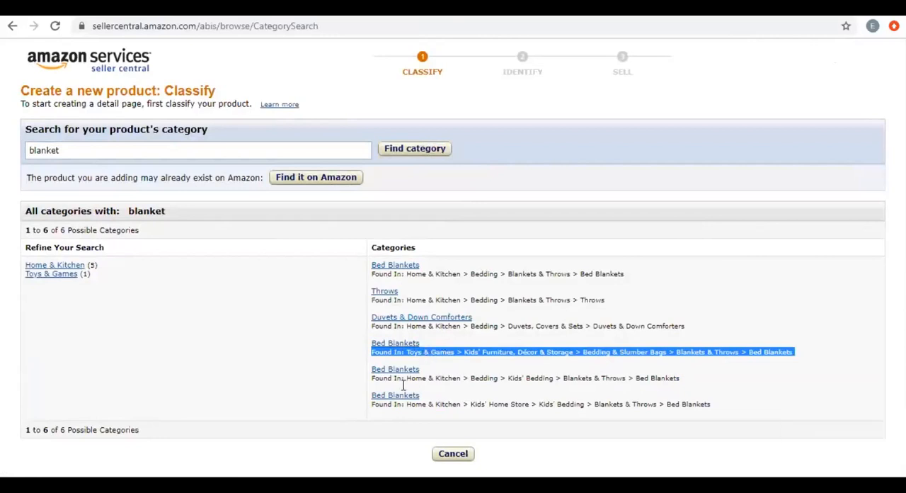
double_click(427, 351)
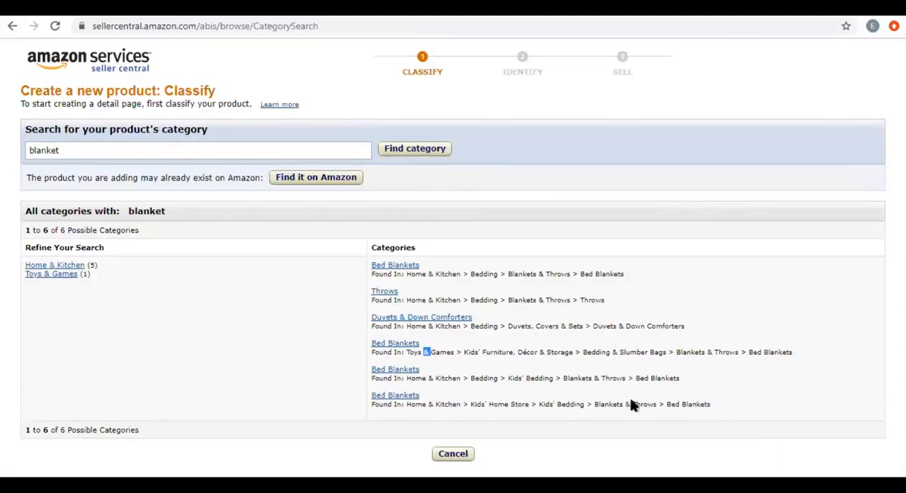
Compare the Home & Kitchen paths of the Bed Blankets results, highlighting "Blankets" and "Bedding" in the first one.
left_click_drag(710, 404, 544, 400)
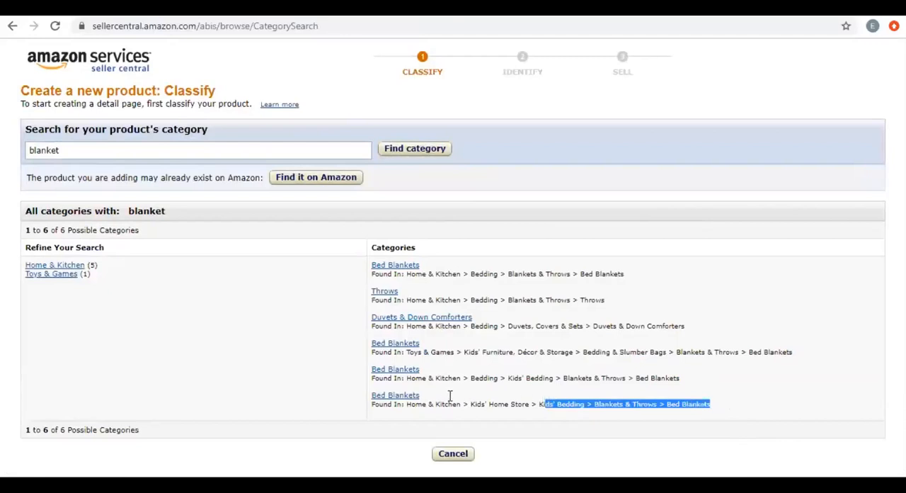
left_click(441, 273)
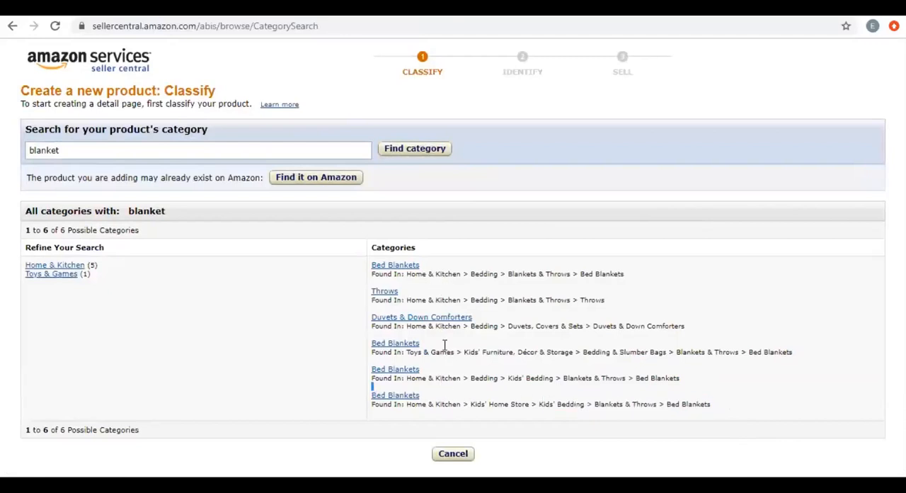
double_click(446, 274)
left_click(441, 402)
triple_click(441, 378)
triple_click(441, 404)
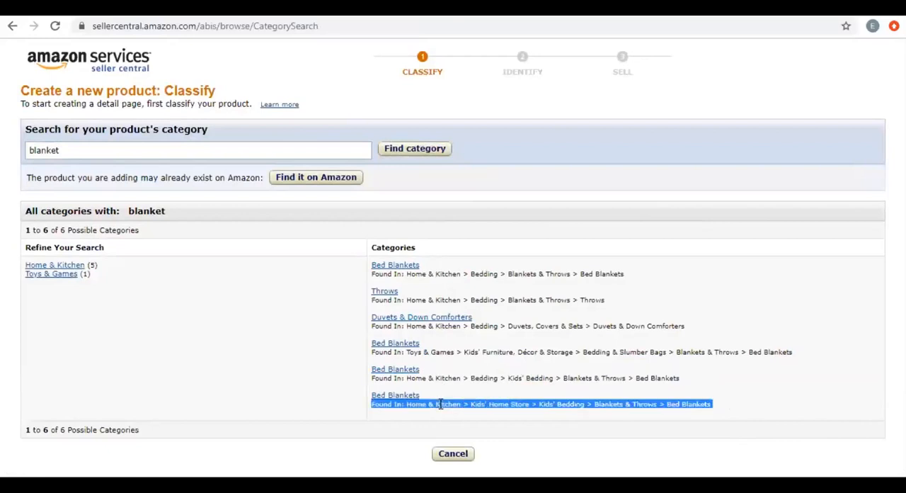
double_click(527, 274)
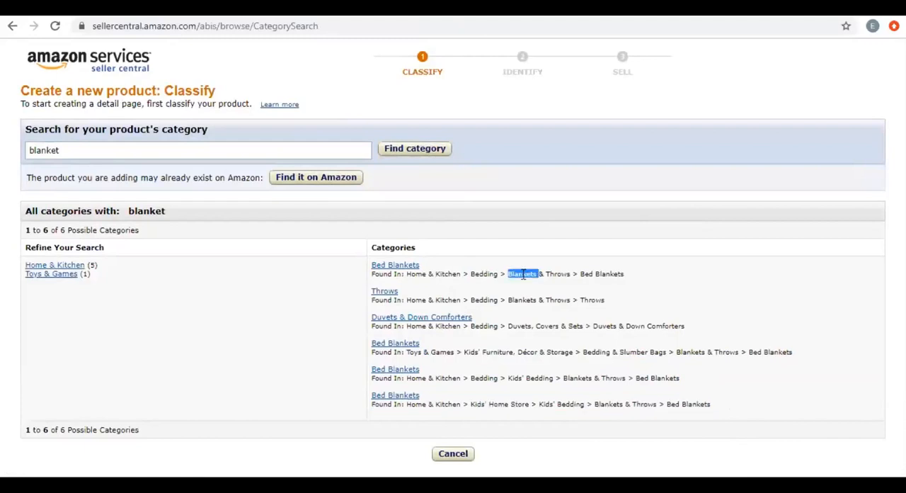
double_click(480, 274)
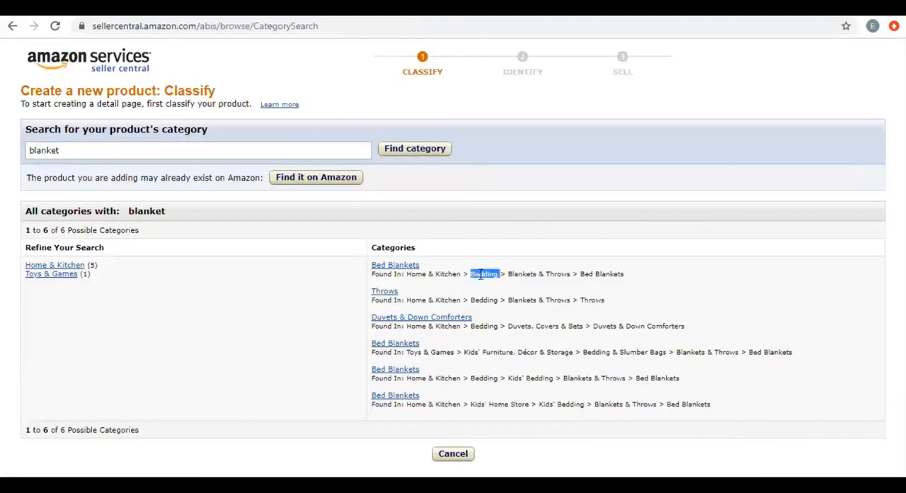
Compare the Home & Kitchen paths for Bed Blankets, highlighting the first path, "Kids' Bedding", "Kids' Home" and the last path's "Blankets & Throws" ending.
triple_click(516, 274)
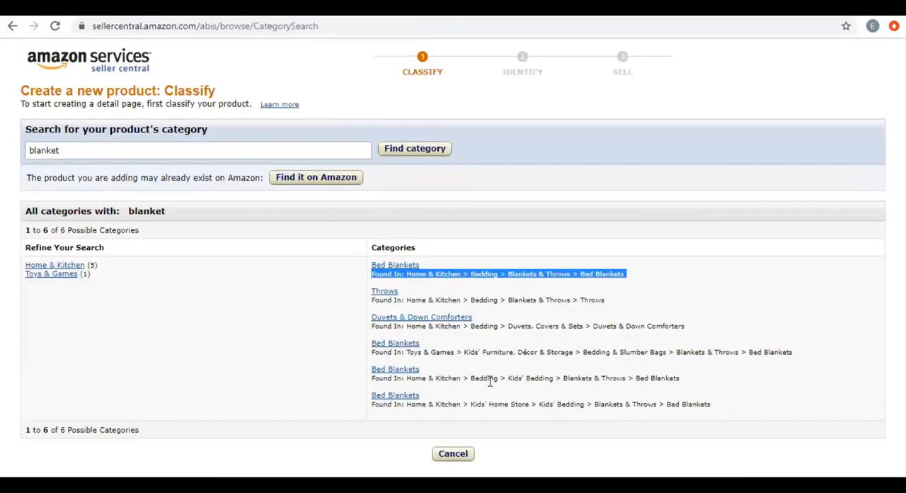
left_click_drag(507, 377, 554, 377)
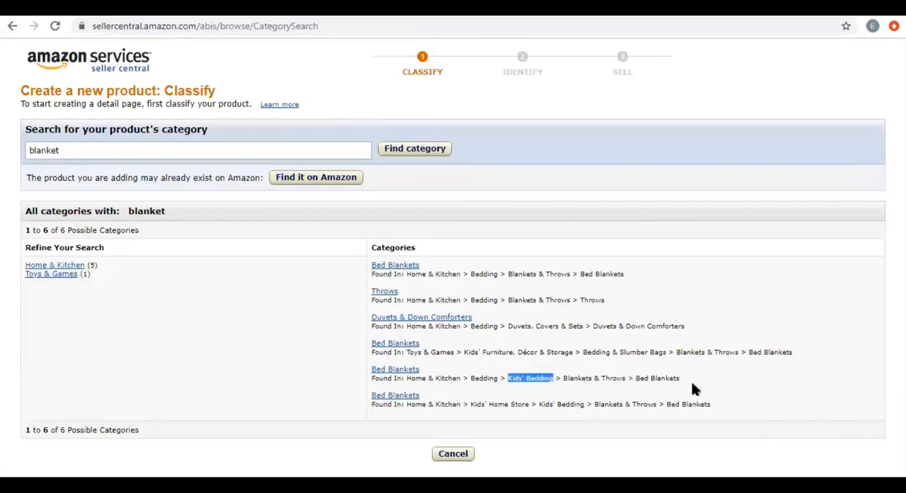
left_click_drag(680, 378, 468, 403)
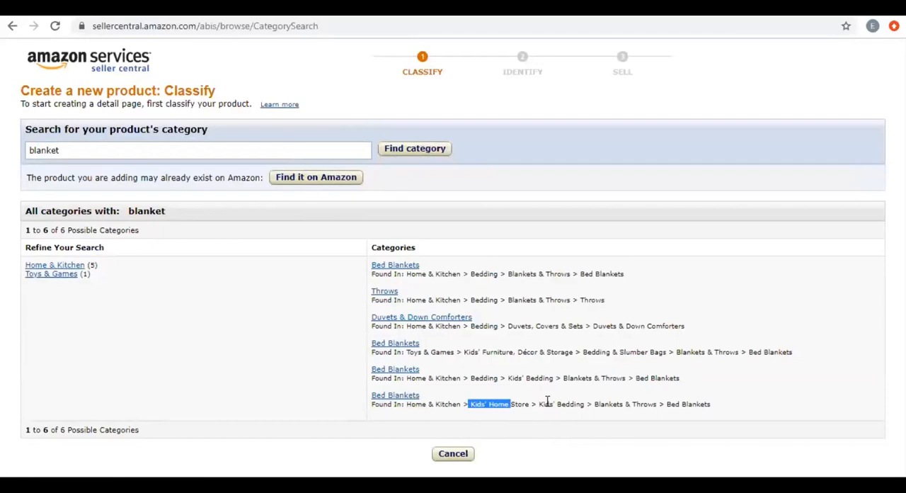
left_click(330, 328)
left_click_drag(560, 379, 519, 379)
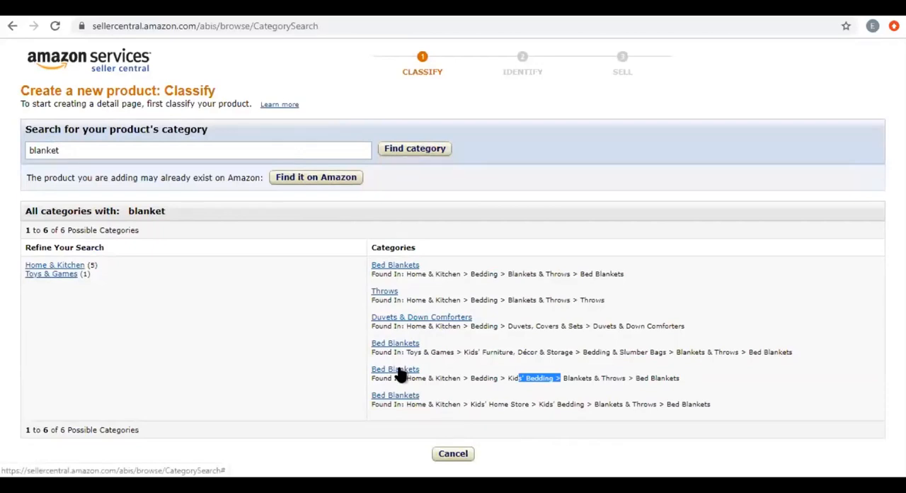
left_click_drag(710, 404, 594, 405)
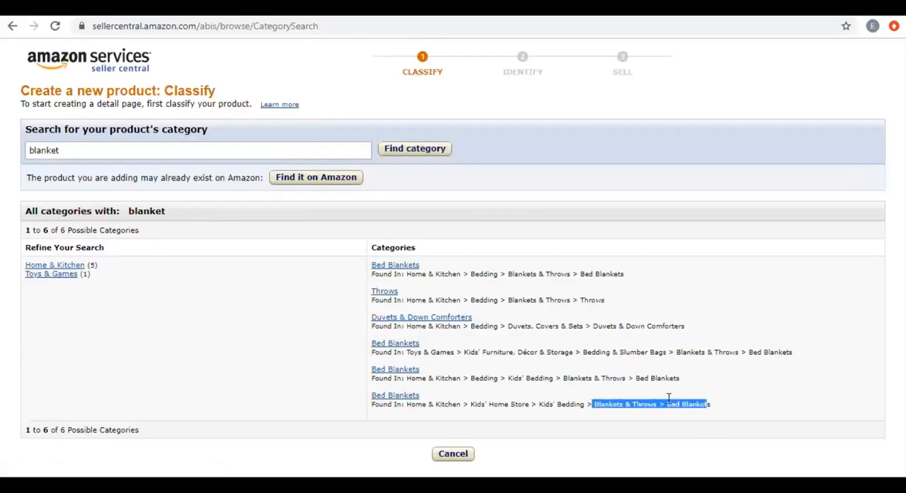
left_click(710, 409)
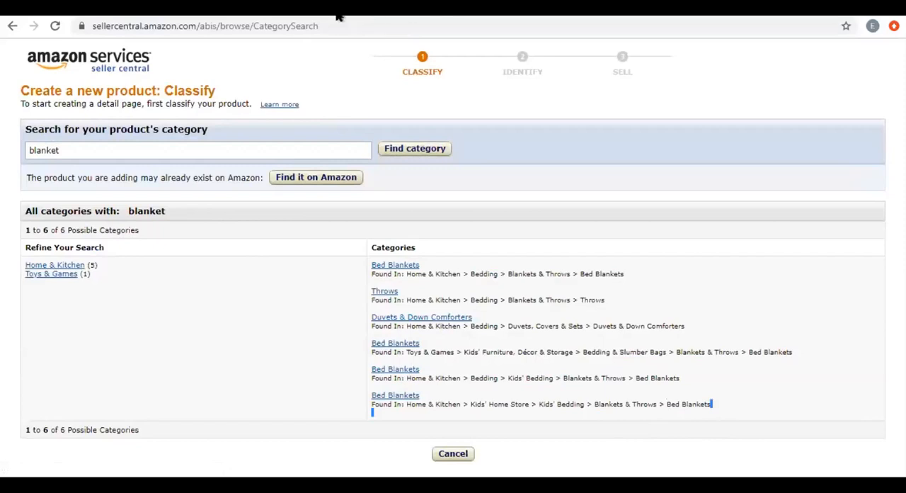
Open amazon.com in a new browser tab and search the store for "blankets".
key("ctrl+t")
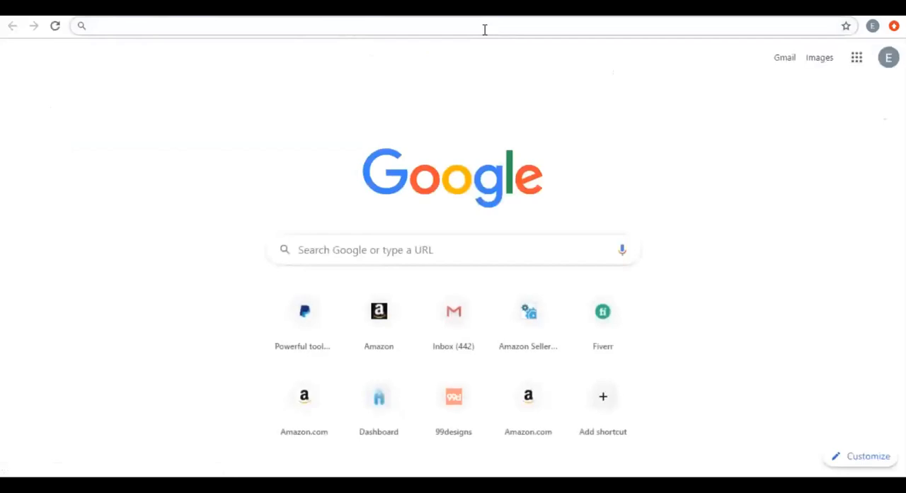
type("amazon")
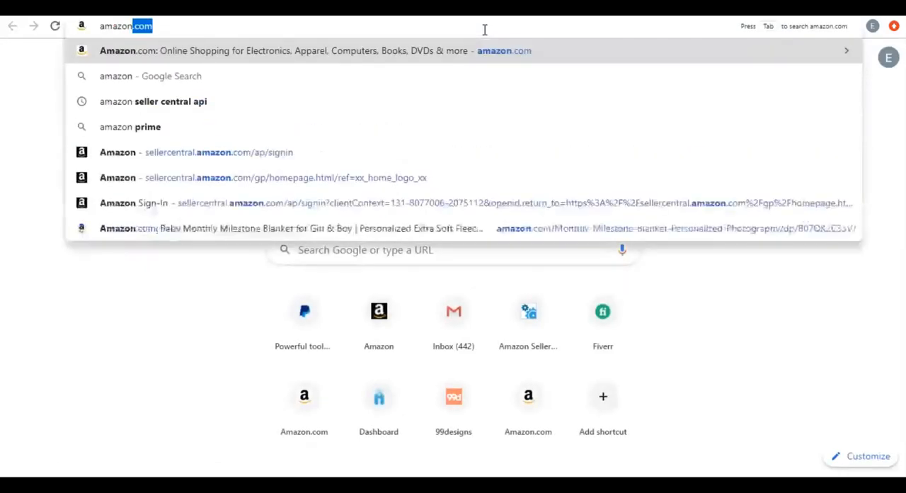
key("Return")
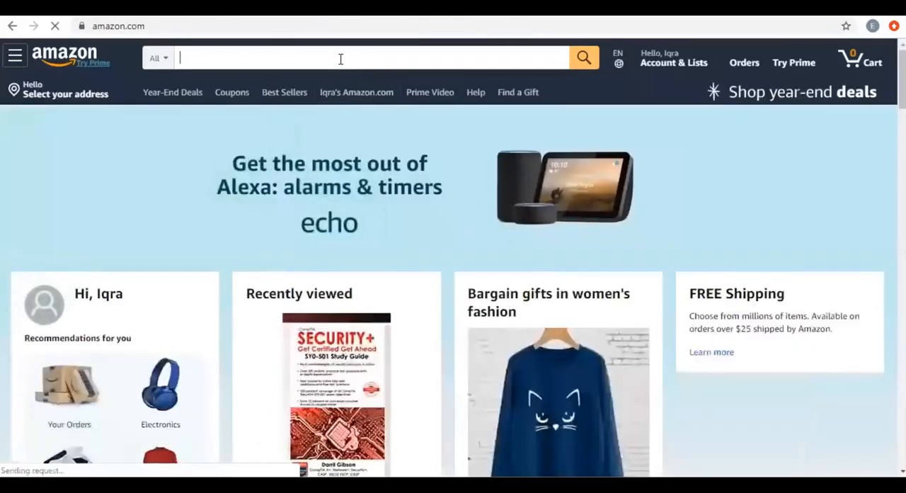
type("blanket")
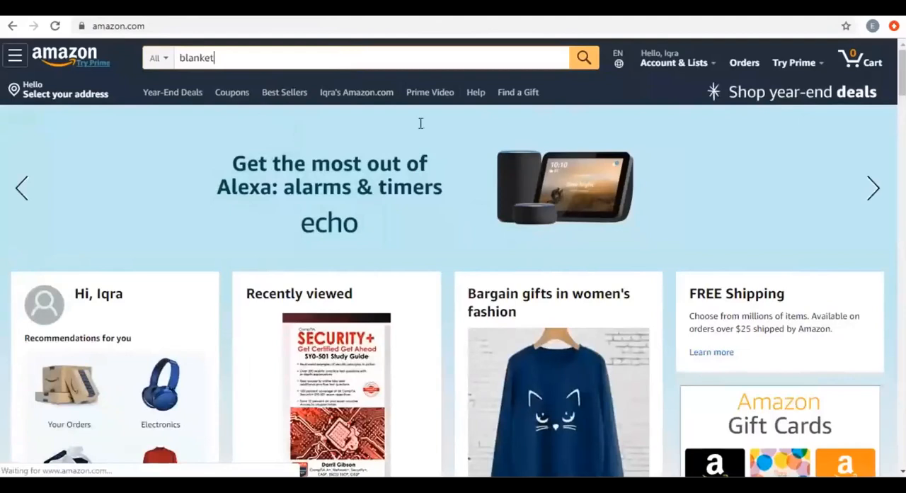
type("s")
key("Return")
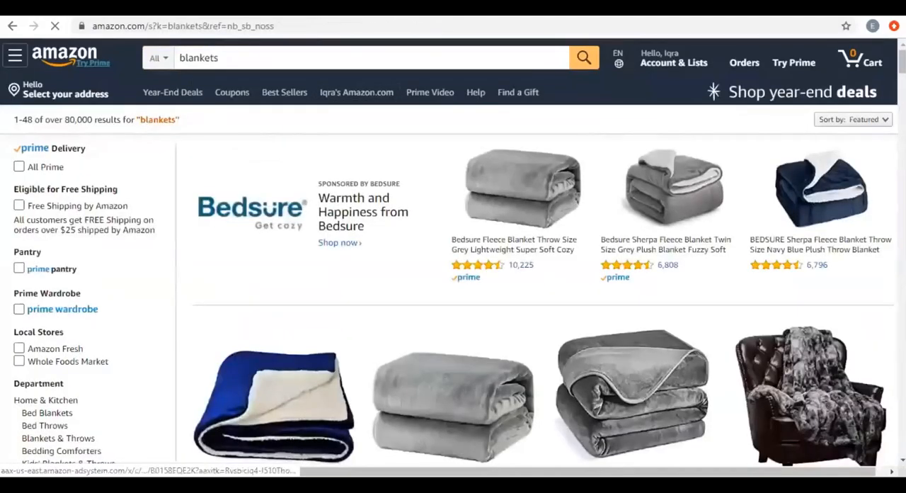
Browse the blanket results and open the Catalonia Red Buffalo Plaid Sherpa Throw Blanket listing.
scroll(262, 76, "down", 2)
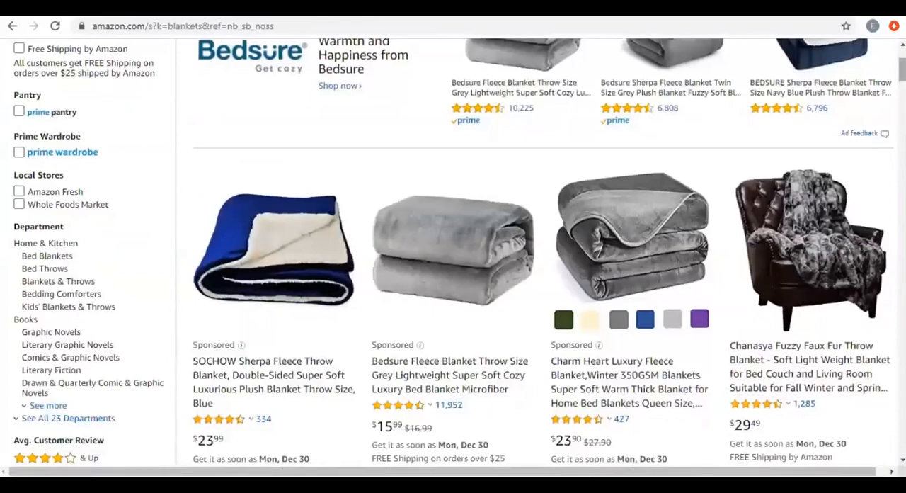
scroll(646, 209, "down", 5)
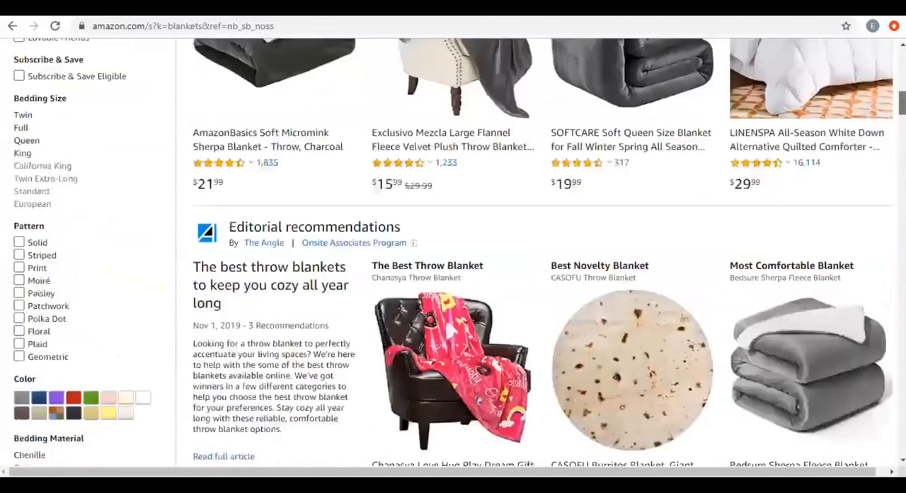
scroll(645, 209, "down", 5)
scroll(646, 210, "down", 5)
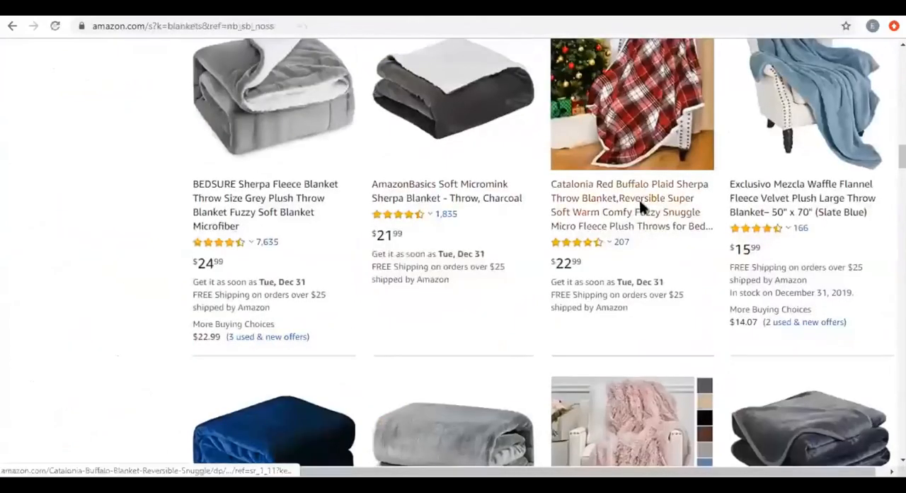
left_click(640, 207)
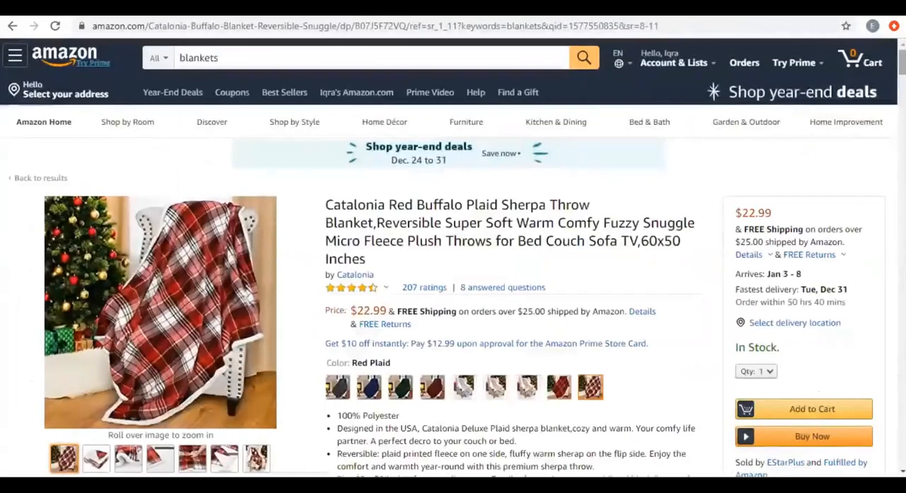
Look through the Catalonia blanket's product description, product information and similar-item comparison to locate its Best Sellers Rank.
scroll(453, 283, "down", 15)
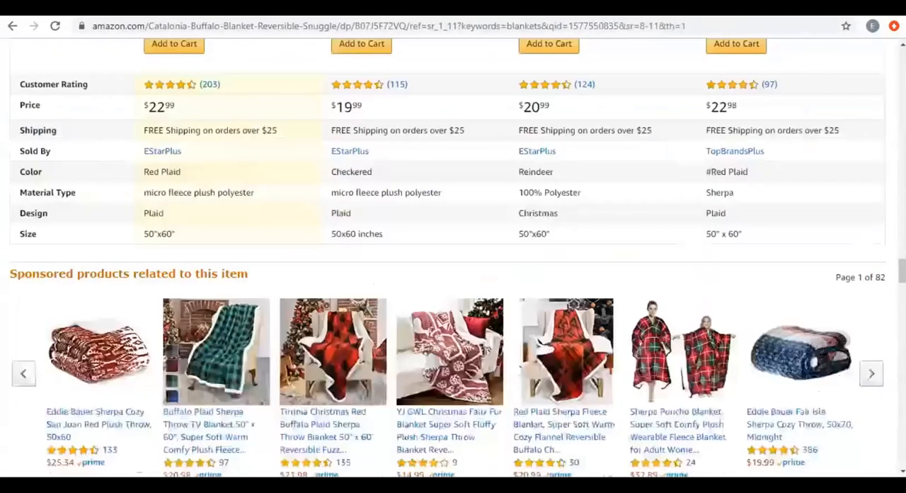
scroll(453, 283, "down", 5)
scroll(453, 283, "down", 3)
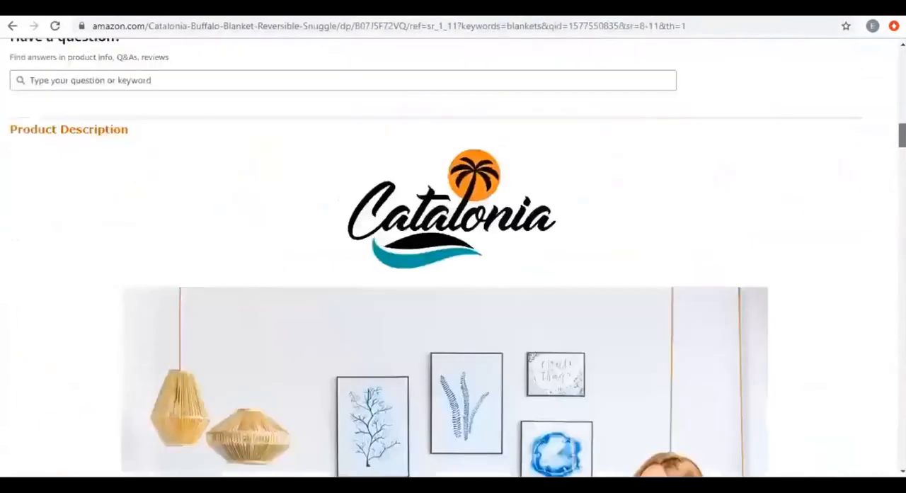
scroll(453, 283, "down", 12)
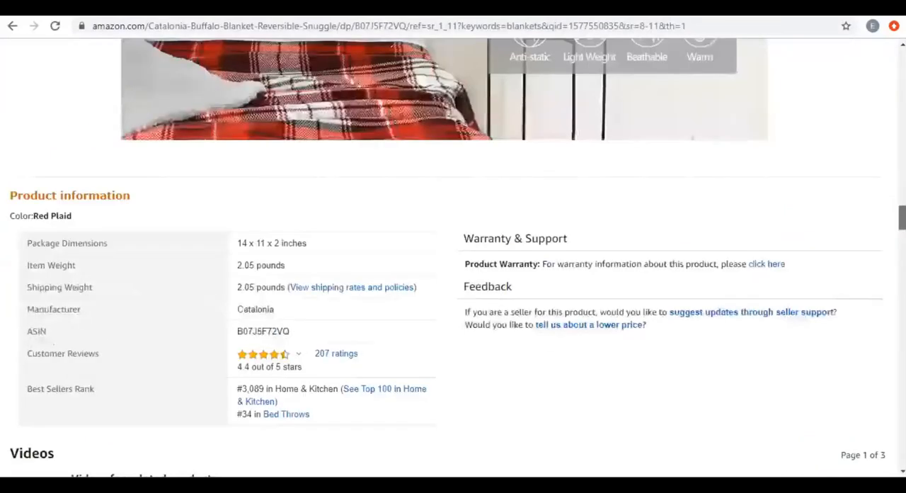
scroll(453, 284, "down", 10)
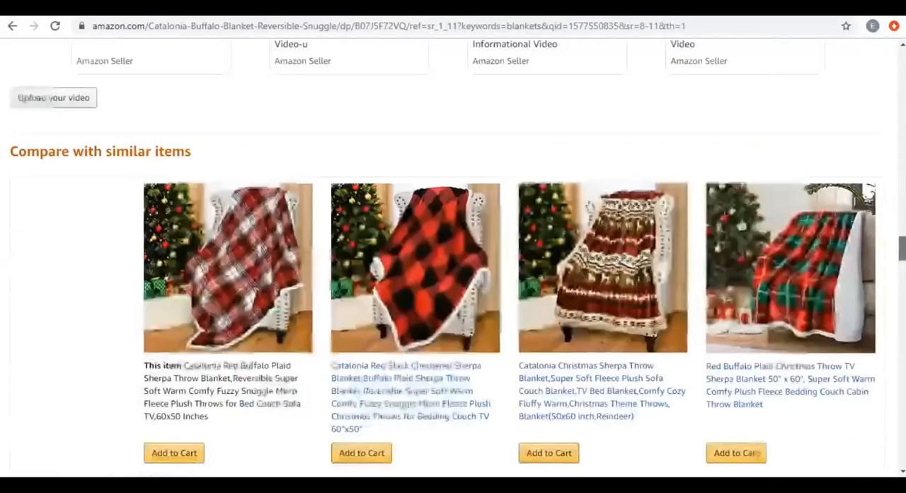
scroll(373, 263, "up", 15)
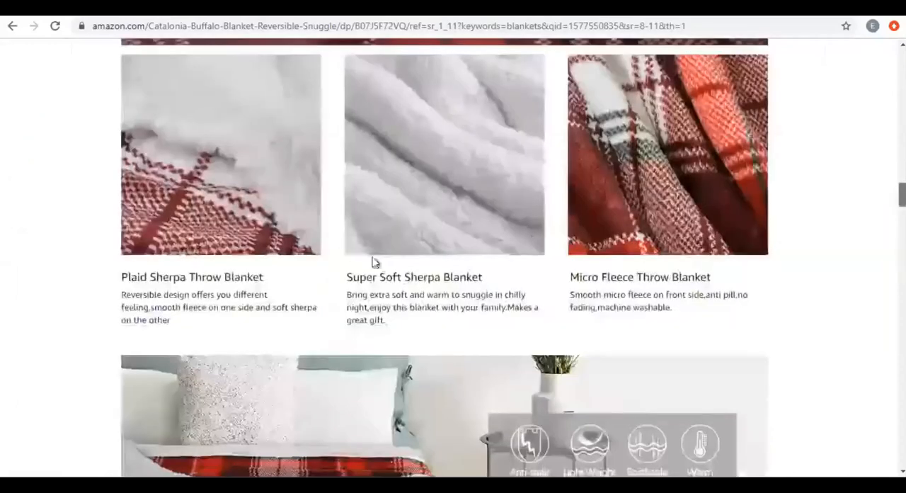
scroll(372, 262, "down", 5)
scroll(282, 241, "down", 1)
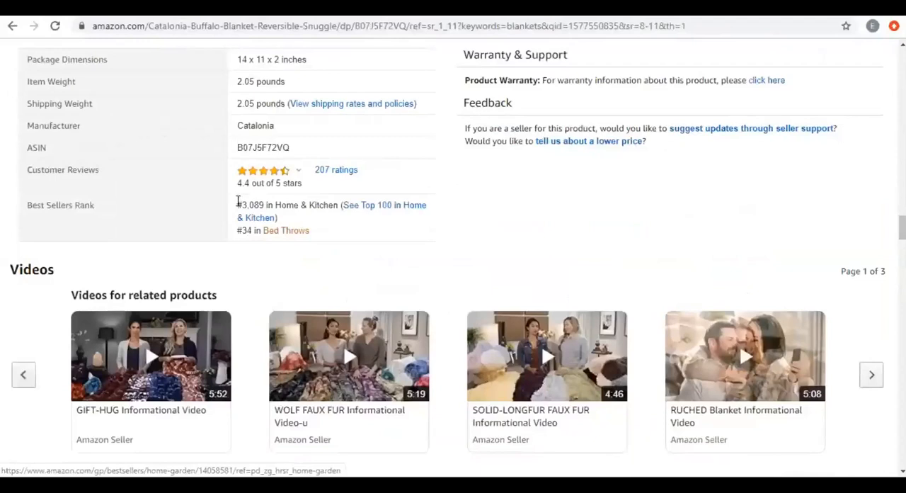
Highlight the Home & Kitchen and Bed Throws entries under Best Sellers Rank, and open the Bed Throws best-seller list.
left_click_drag(238, 205, 336, 205)
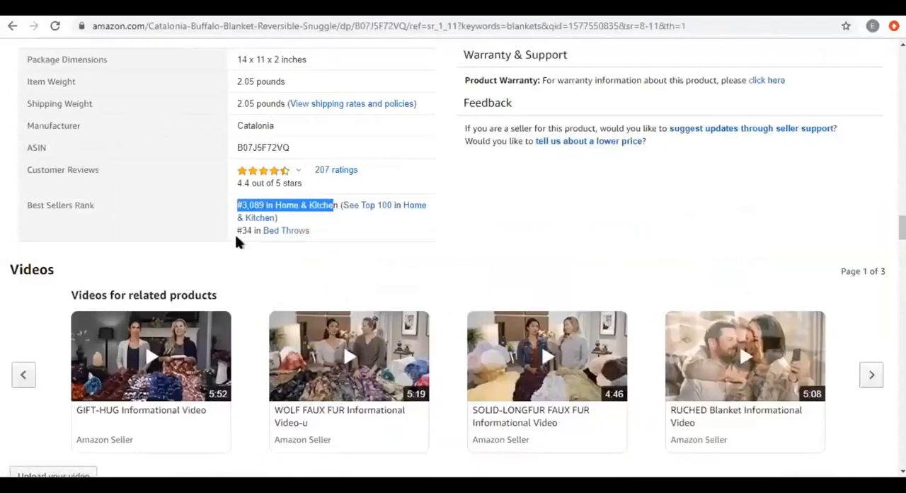
left_click_drag(237, 231, 256, 230)
left_click(290, 231)
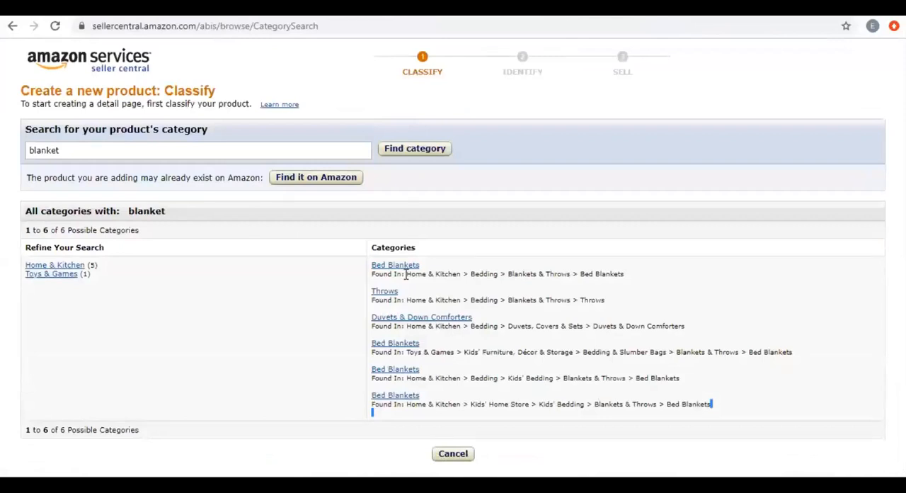
Return to the Seller Central category results and highlight "Home & Kitchen" in the first and last two Bed Blankets paths.
left_click_drag(406, 274, 460, 274)
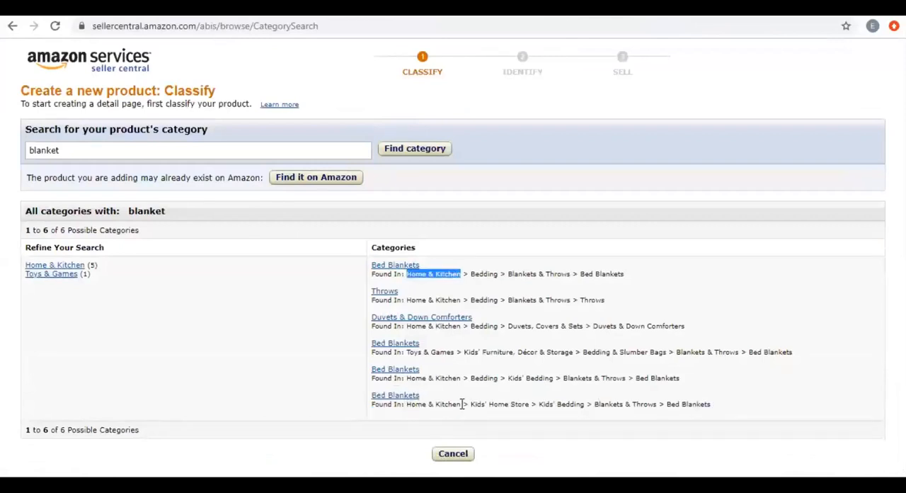
left_click_drag(411, 378, 462, 378)
left_click_drag(407, 404, 462, 404)
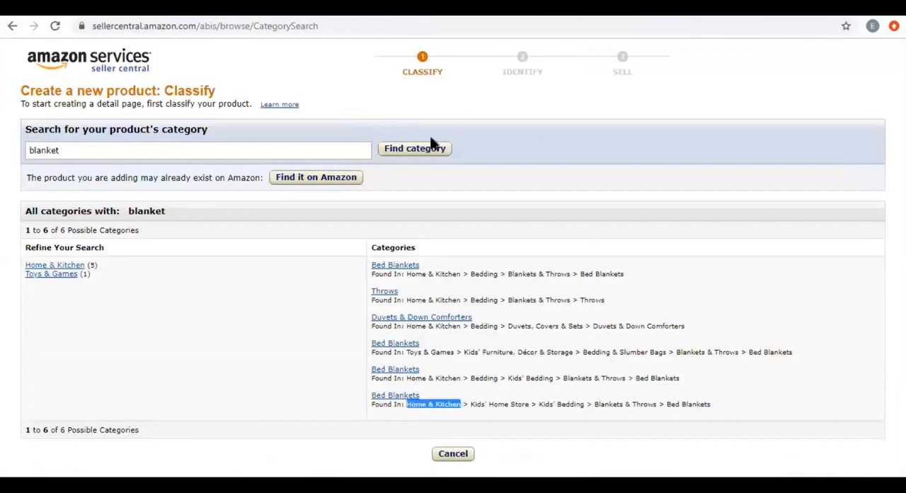
Switch to the Amazon Best Sellers in Bed Throws page and look through its ranked products.
left_click(397, 12)
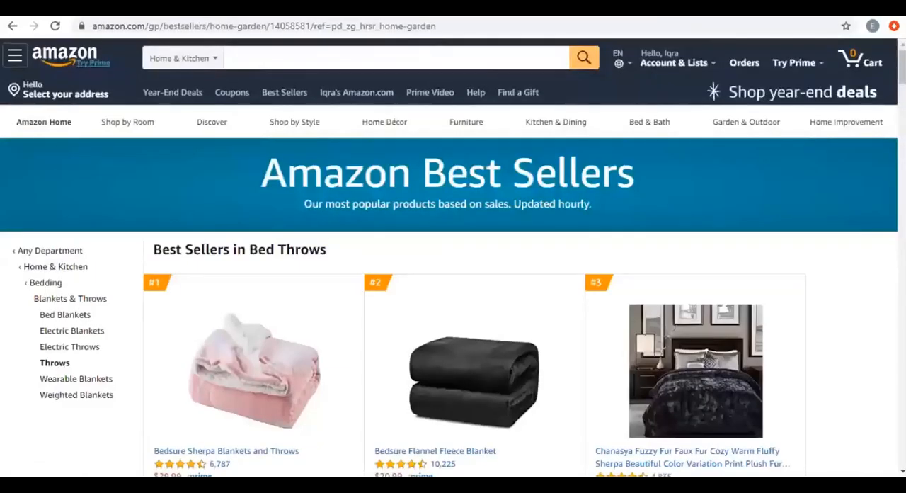
scroll(453, 283, "down", 3)
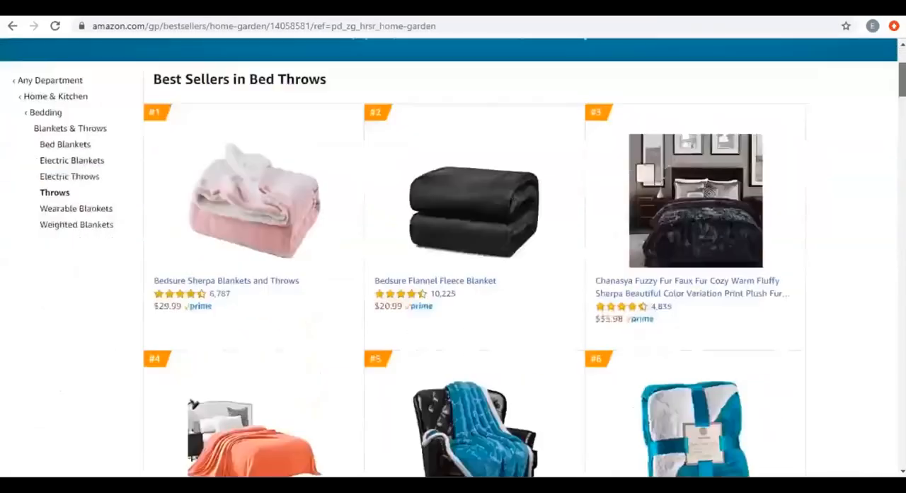
scroll(453, 283, "down", 1)
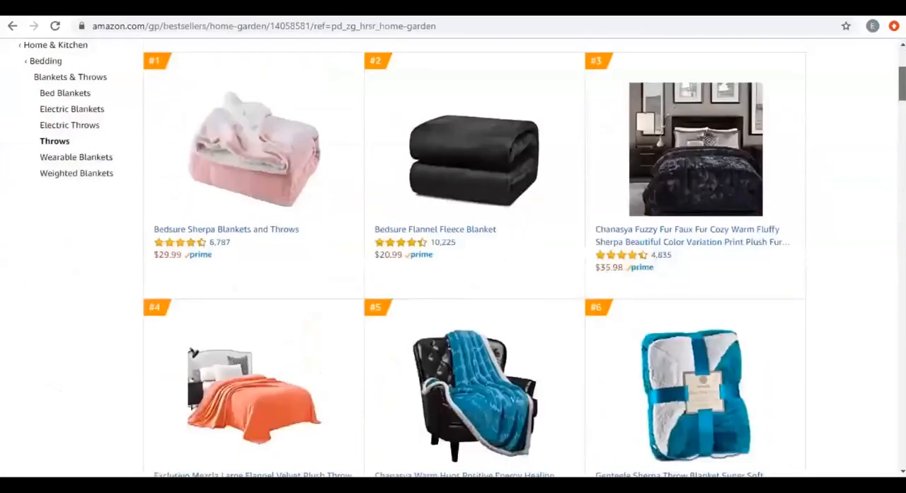
scroll(453, 283, "down", 3)
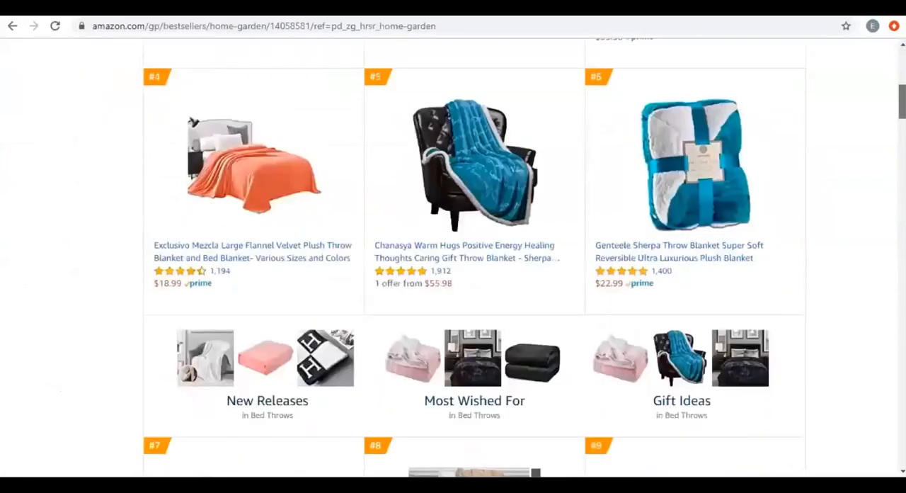
scroll(453, 283, "down", 1)
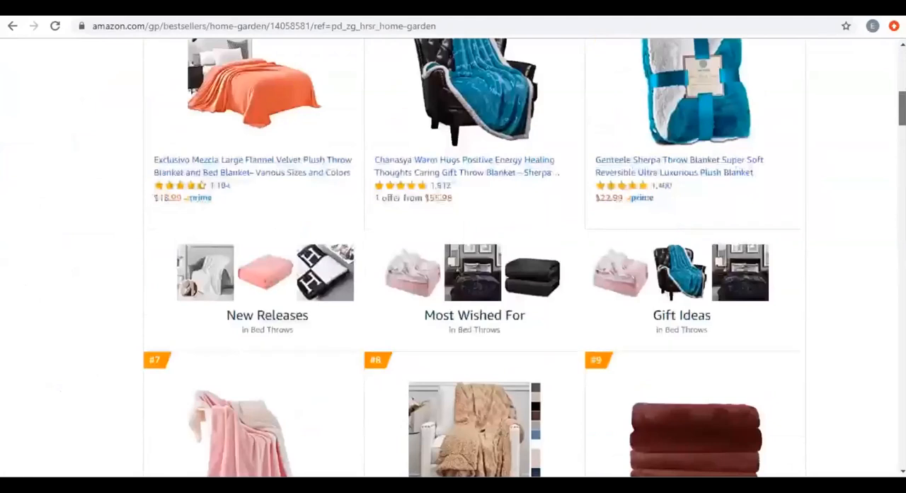
scroll(453, 283, "down", 2)
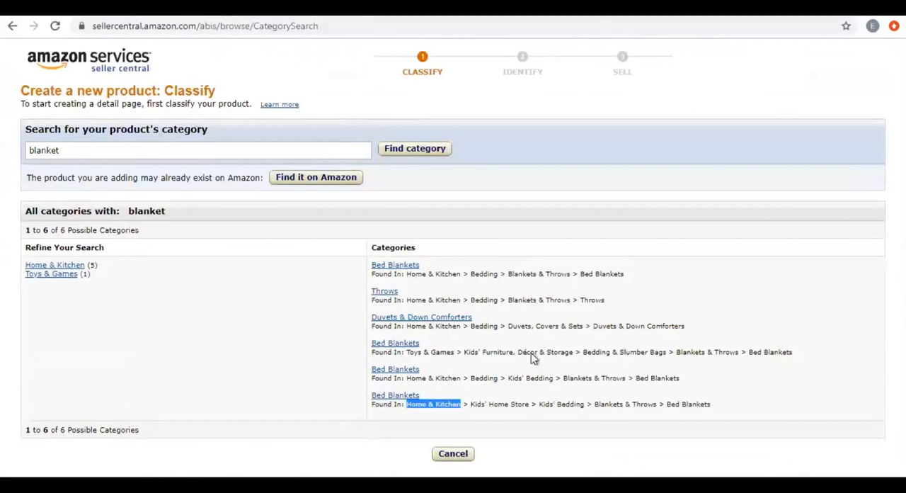
Back in Seller Central, compare the first Bed Blankets path with the Kids' Bedding one, highlighting their matching and differing levels.
left_click_drag(406, 274, 460, 276)
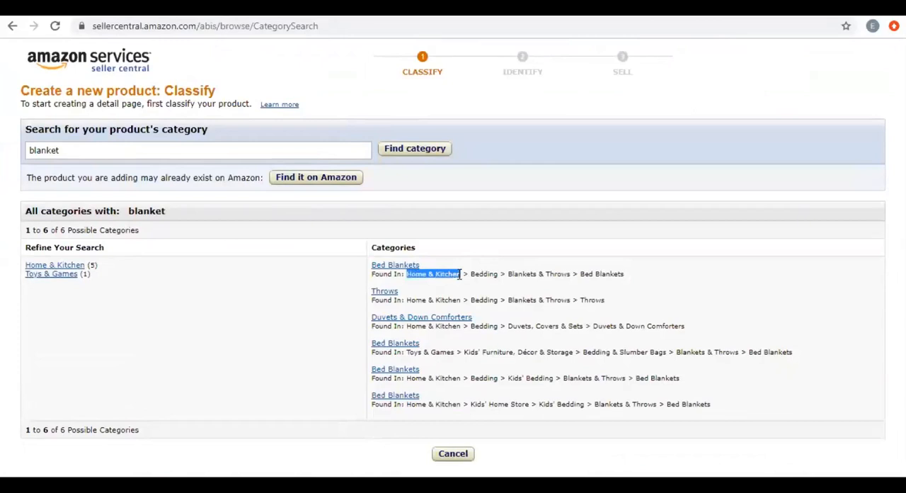
left_click_drag(579, 274, 626, 275)
left_click_drag(636, 377, 681, 378)
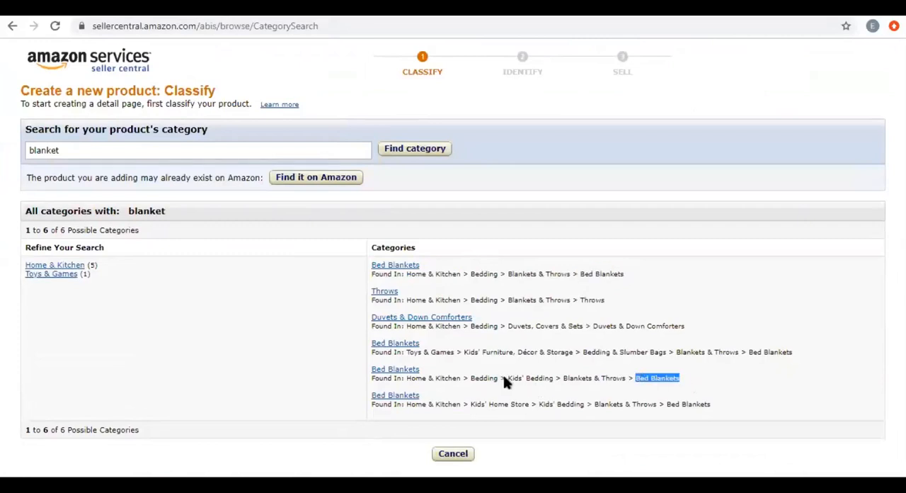
left_click_drag(507, 378, 531, 378)
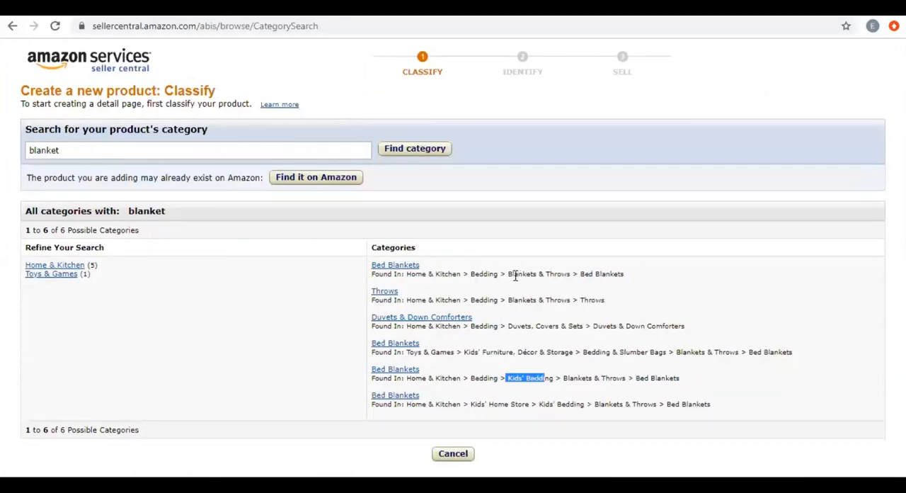
left_click_drag(571, 273, 473, 274)
double_click(477, 272)
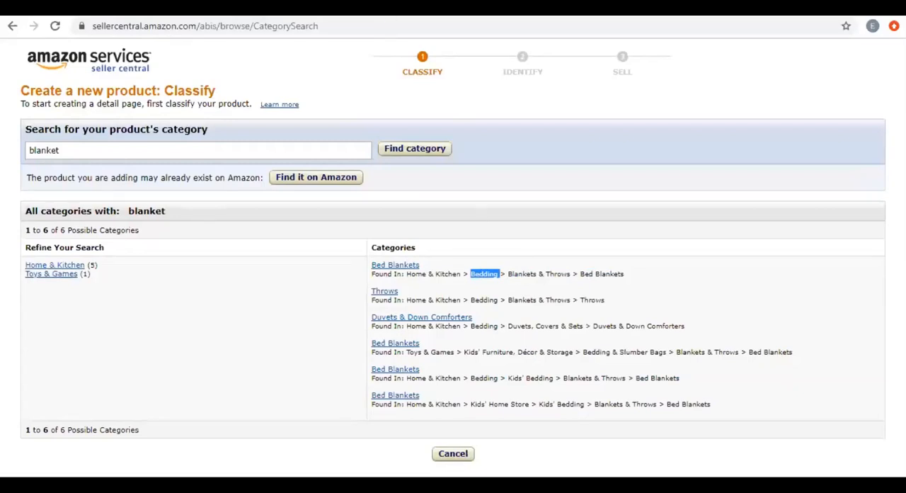
Highlight "Home & Kitchen" in the first path and "Toys & Games" and "Bed Blankets" in the fourth, and choose that Toys & Games Bed Blankets category.
left_click_drag(406, 274, 459, 273)
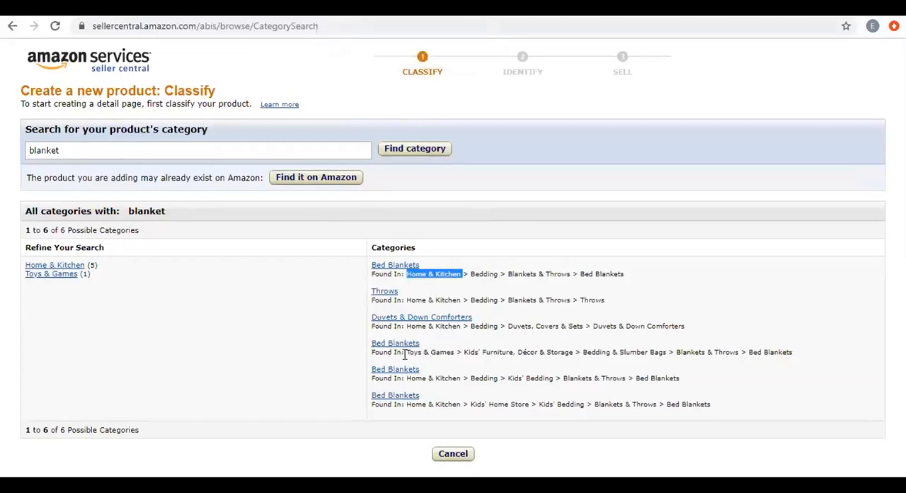
left_click_drag(406, 352, 455, 354)
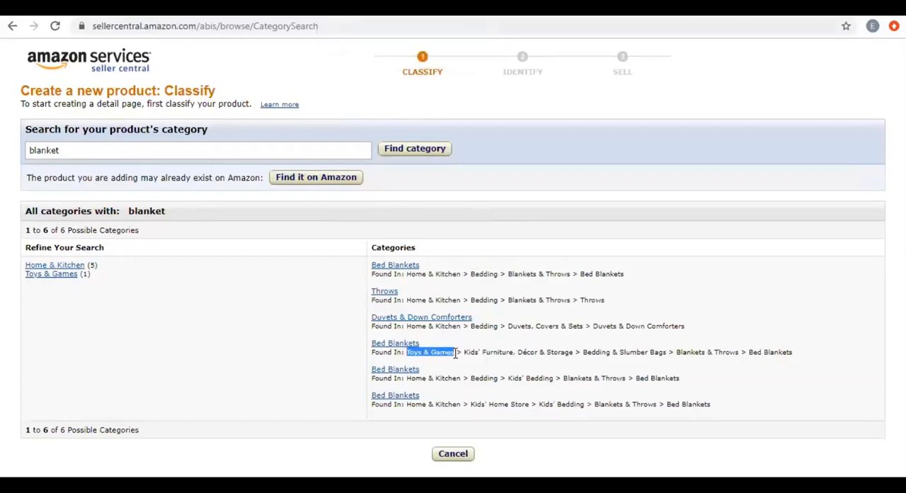
left_click_drag(749, 352, 800, 361)
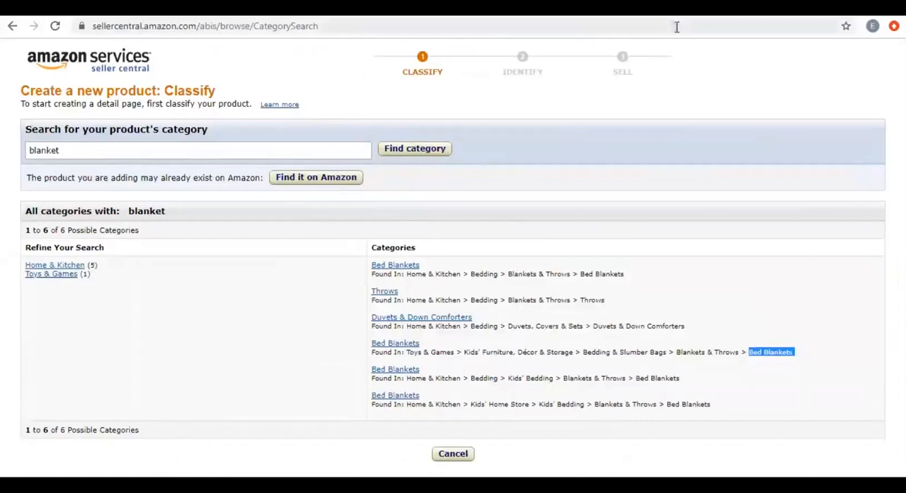
left_click(398, 344)
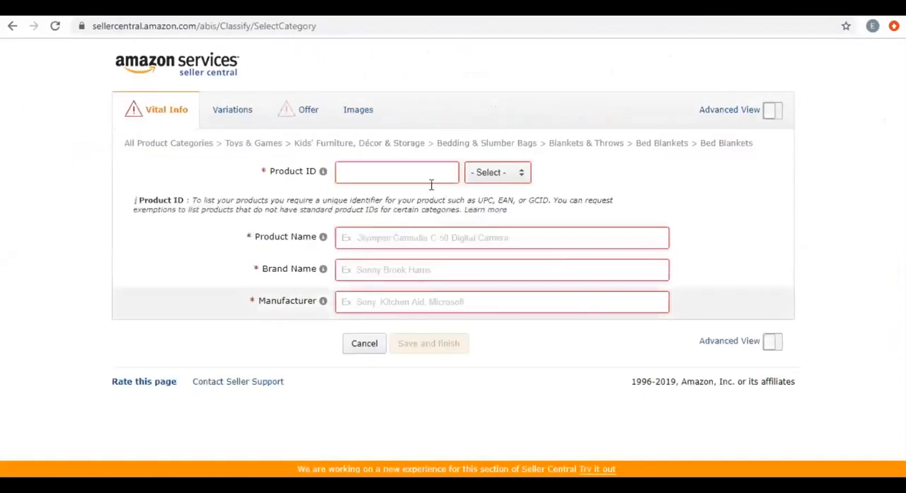
Select ASIN as the Product ID type on the Vital Info form, and change it to UPC.
left_click(408, 171)
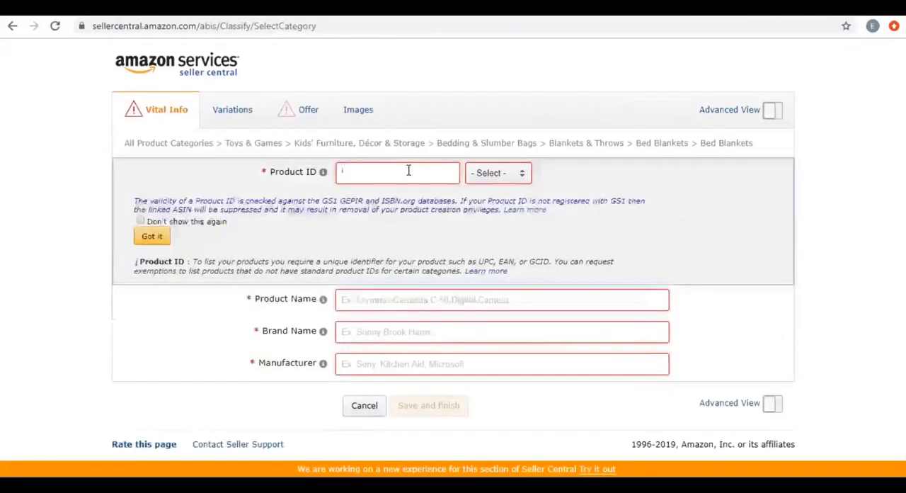
left_click(513, 177)
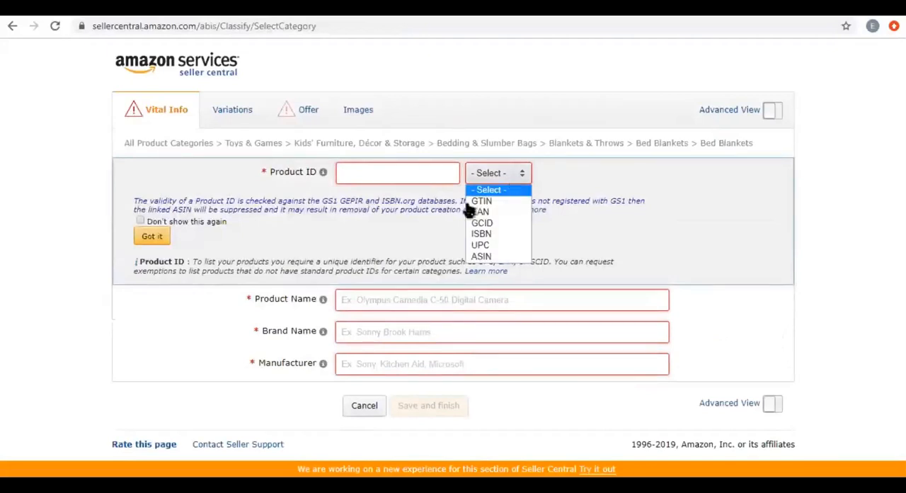
left_click(481, 258)
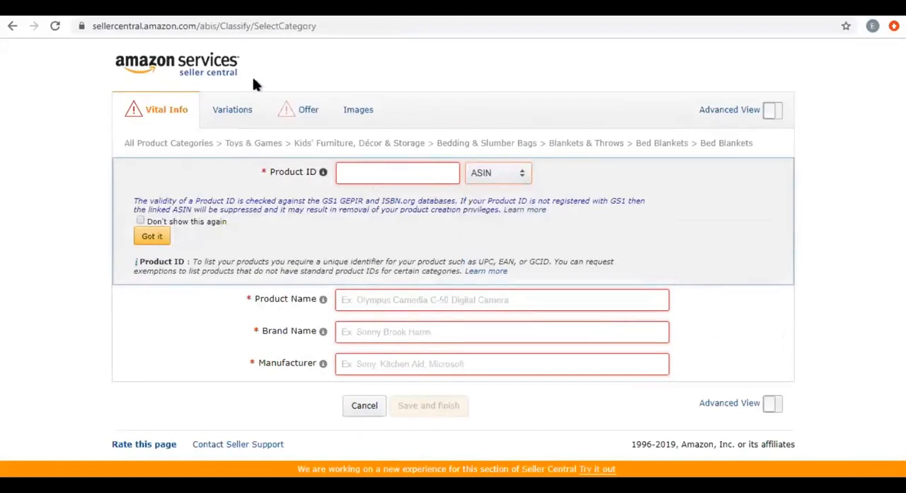
left_click(492, 175)
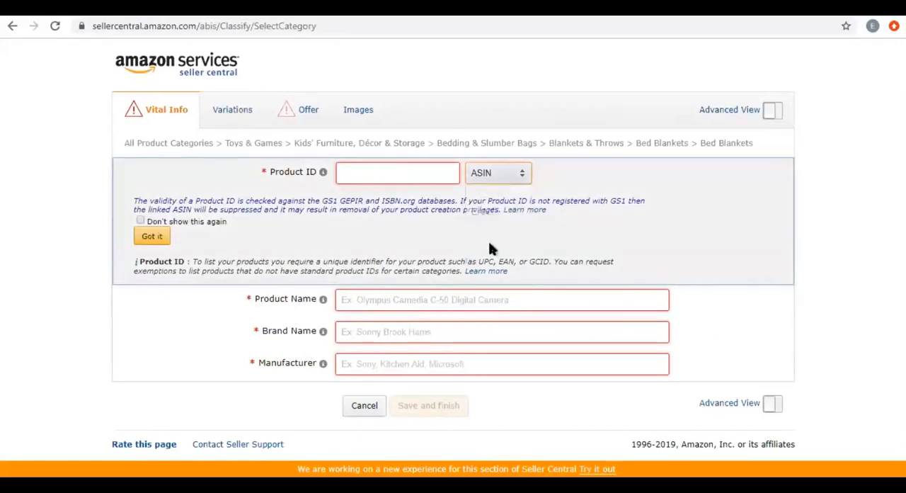
key("Return")
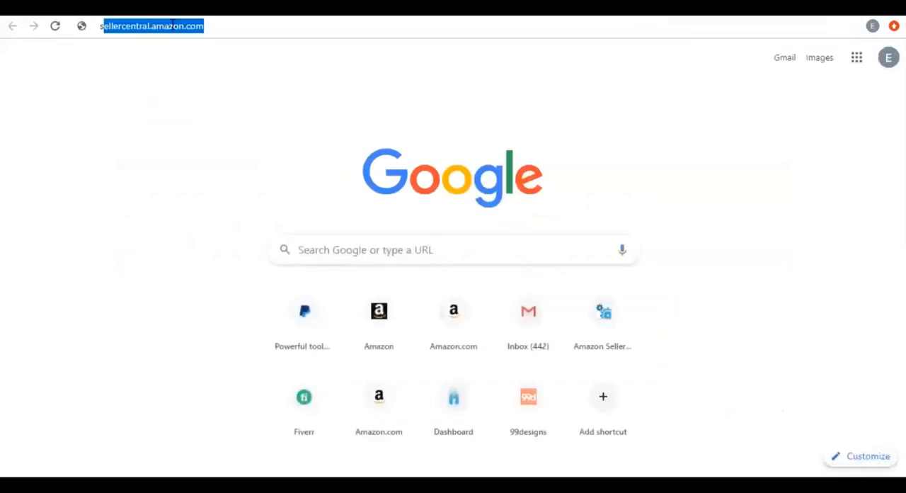
Open the speedybarcodes.com website in a new browser tab.
type("spp")
key("BackSpace")
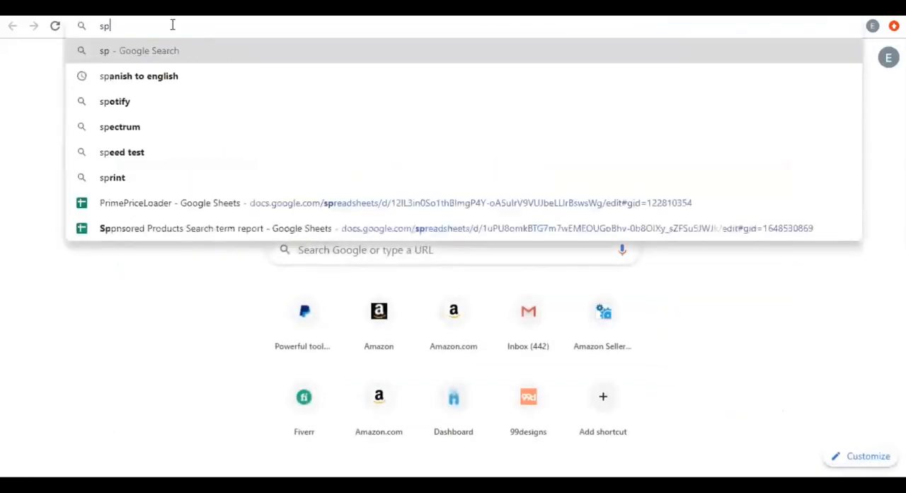
key("BackSpace")
key("BackSpace")
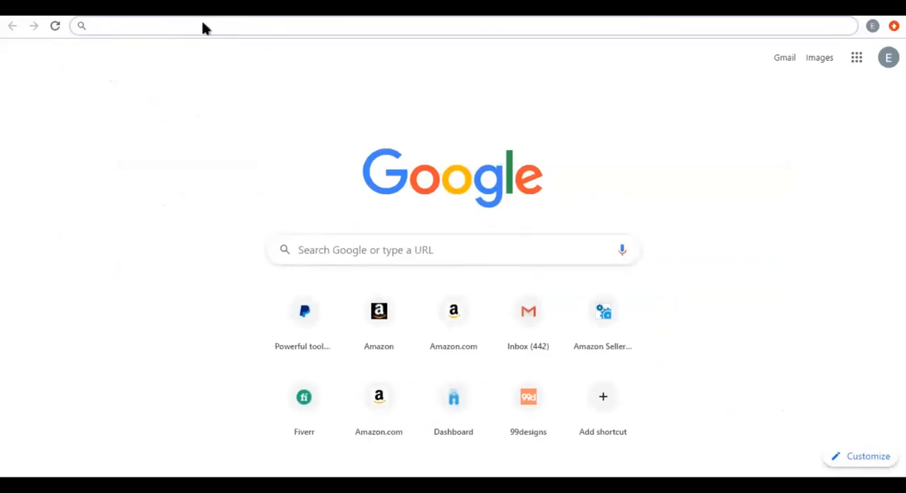
type("spp")
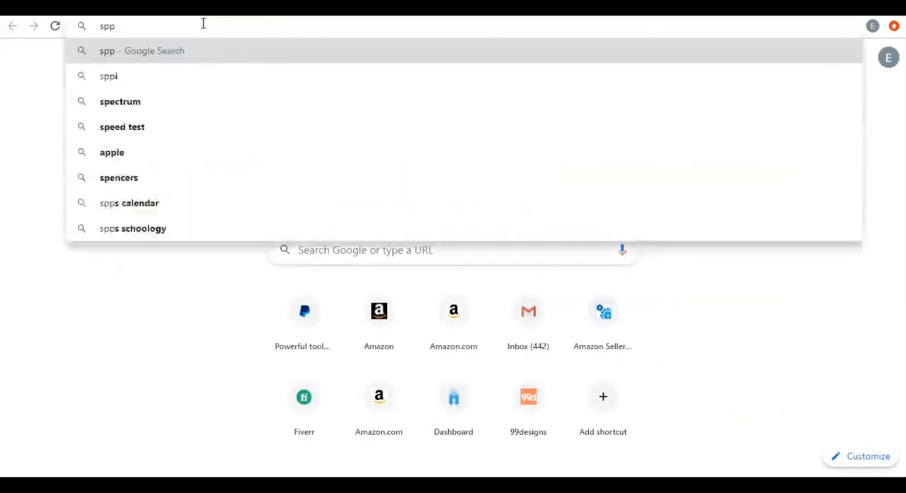
key("BackSpace")
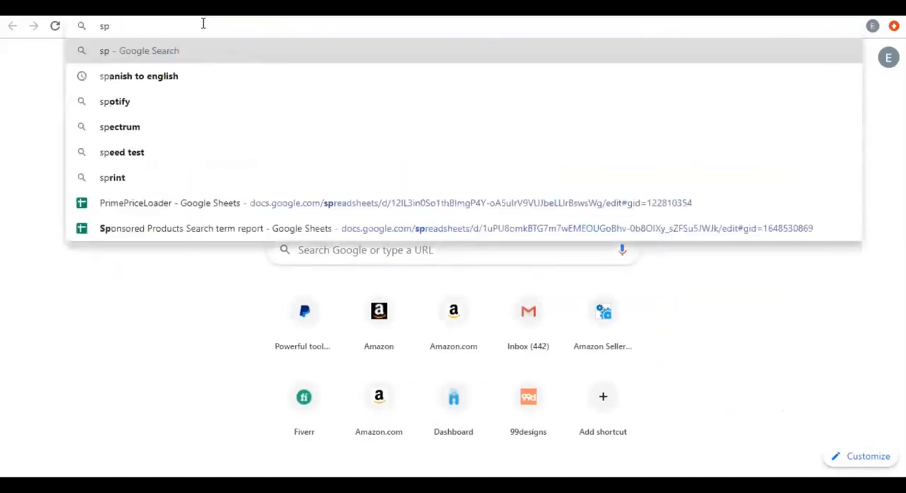
type("e")
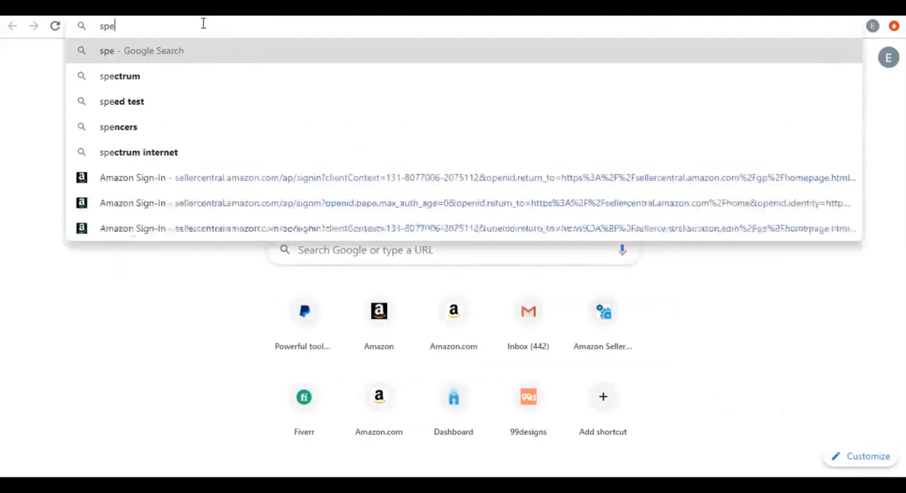
type("ed")
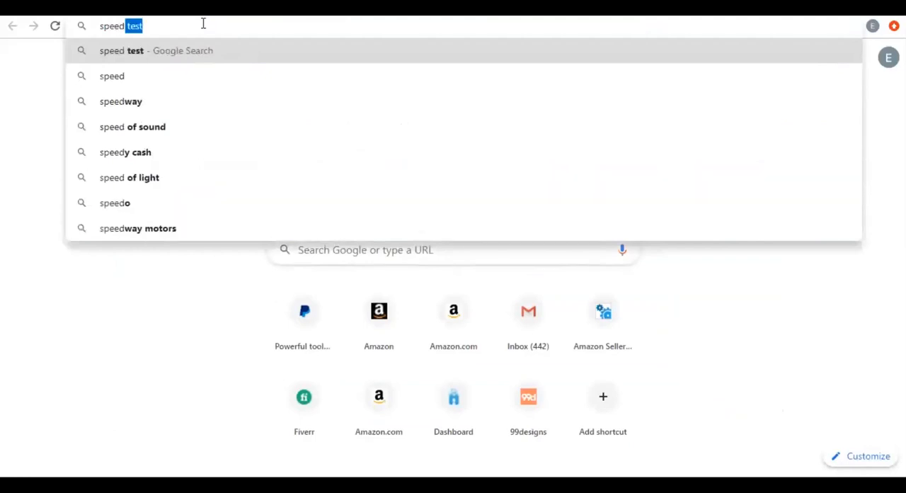
type("ybarcode")
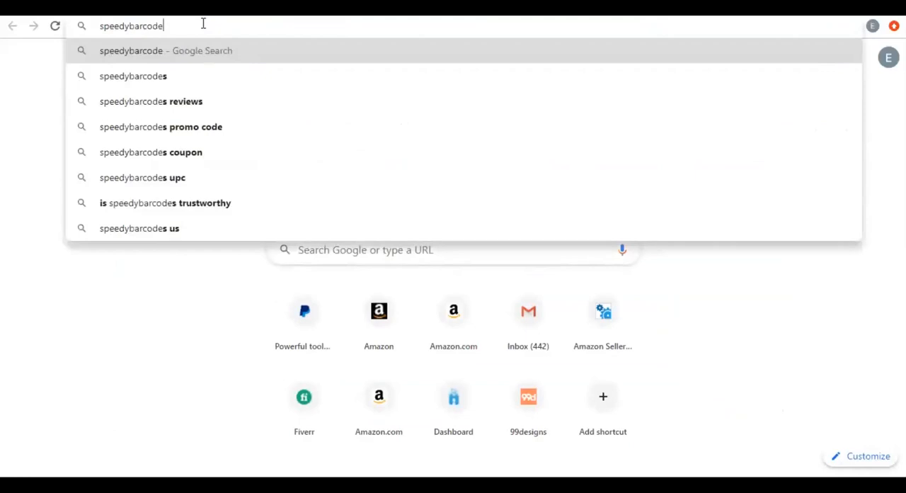
type("s.com")
key("Return")
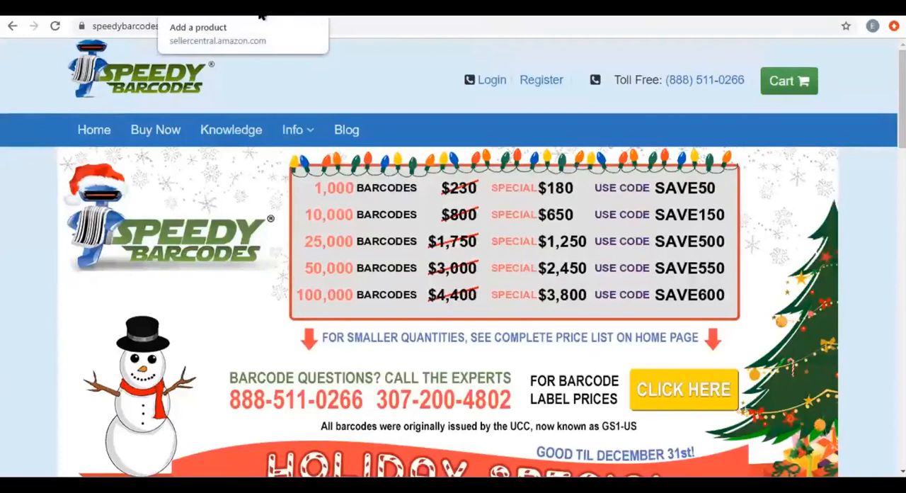
Switch back to the Seller Central Add a product page and enter "Kids Blanket for home use." as the product name.
left_click(260, 16)
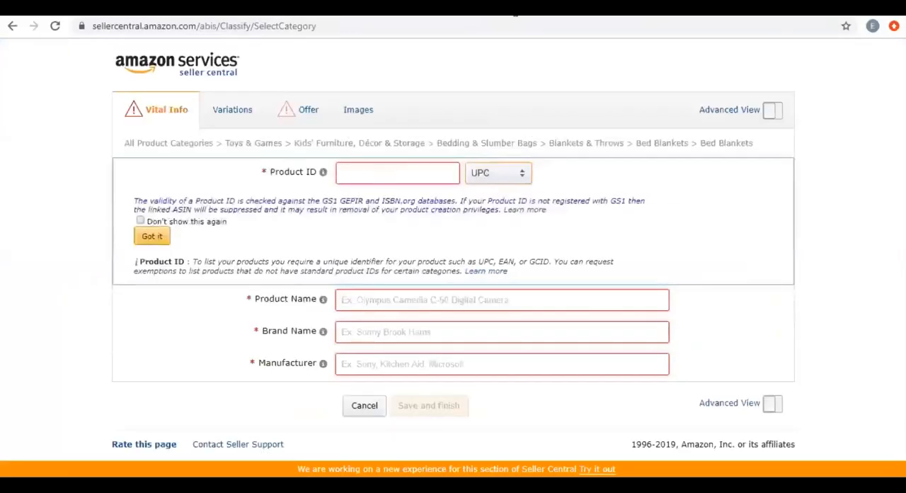
left_click(366, 172)
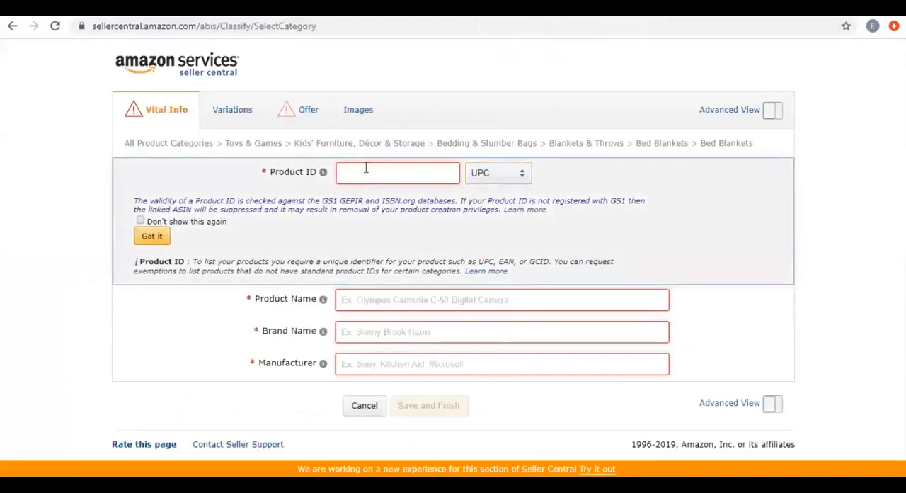
left_click(397, 302)
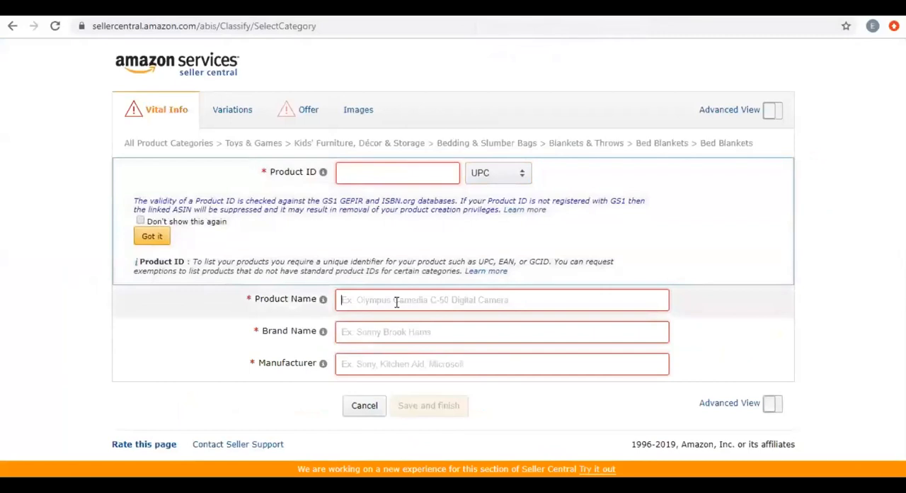
type("Kids ")
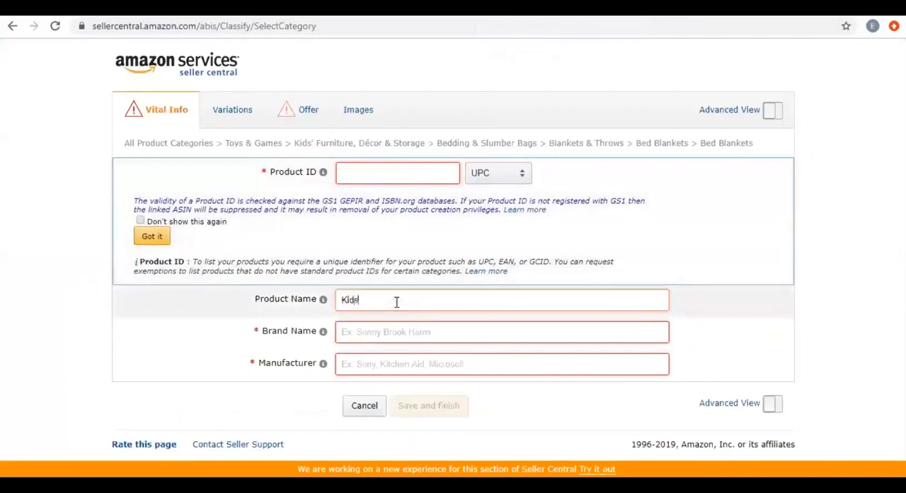
type("Blanet")
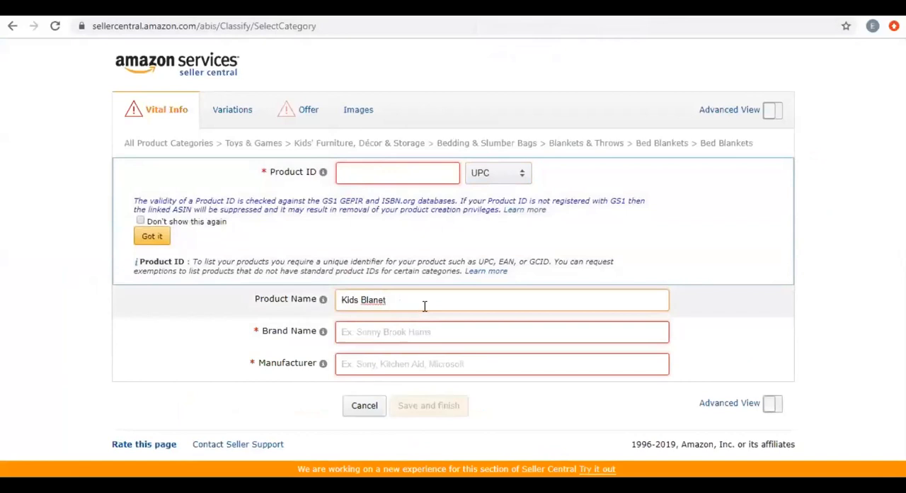
key("Left")
key("Left")
type("k")
key("End")
type("for home use")
Enter "new brand" as the brand name and "New Brand" as the manufacturer.
left_click(387, 335)
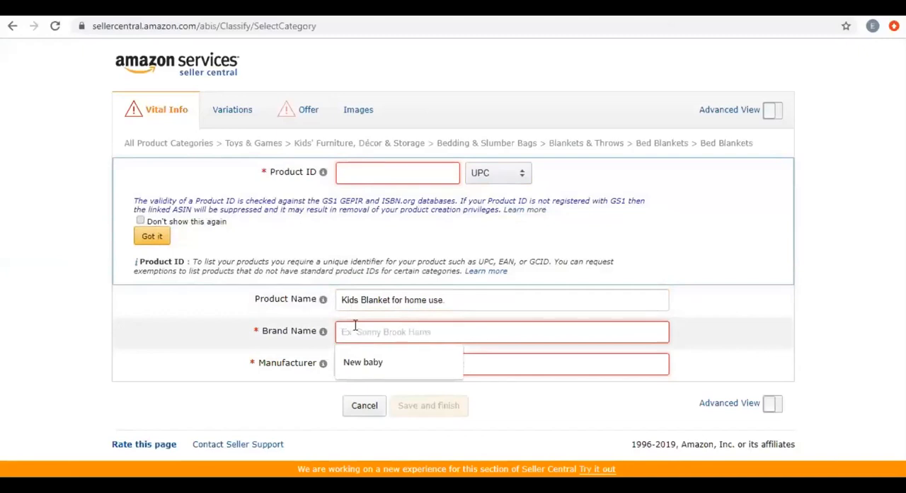
type("new bran")
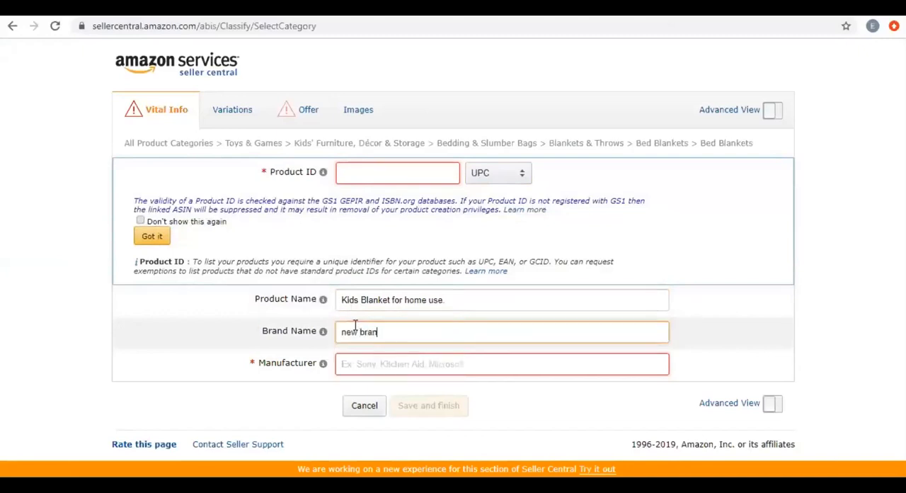
type("d")
left_click(368, 367)
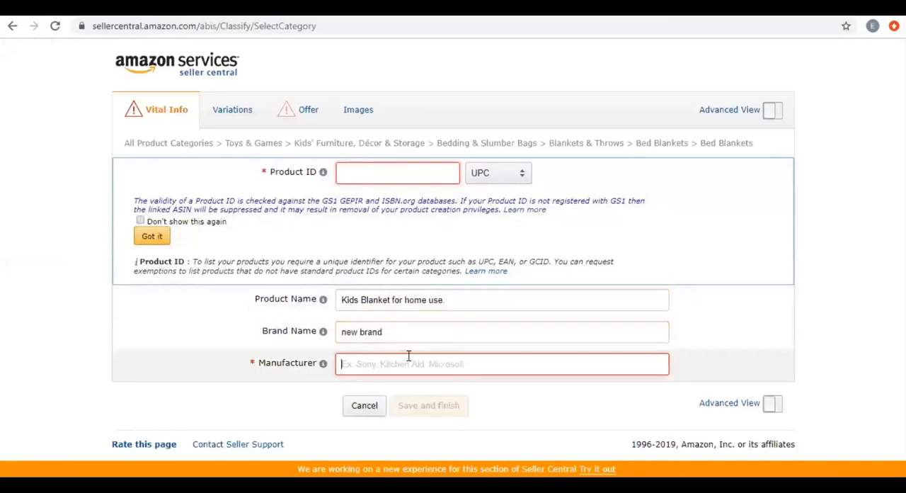
type("New")
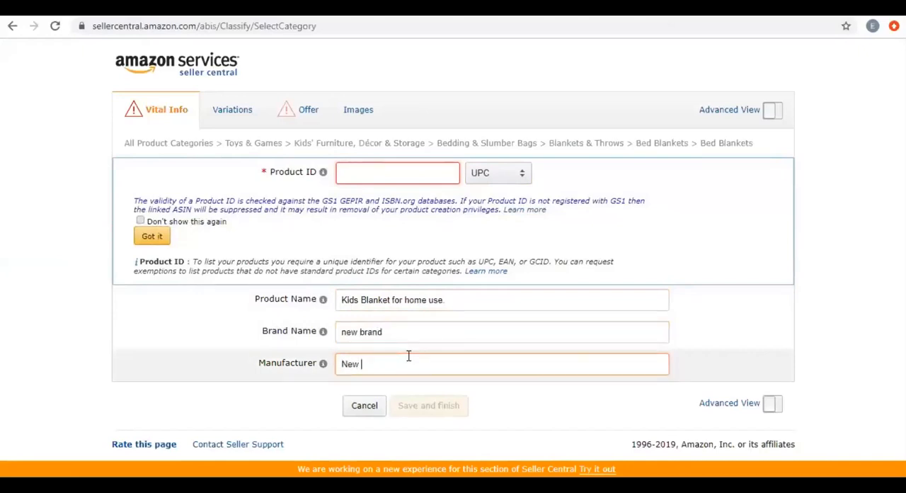
type(" Brand")
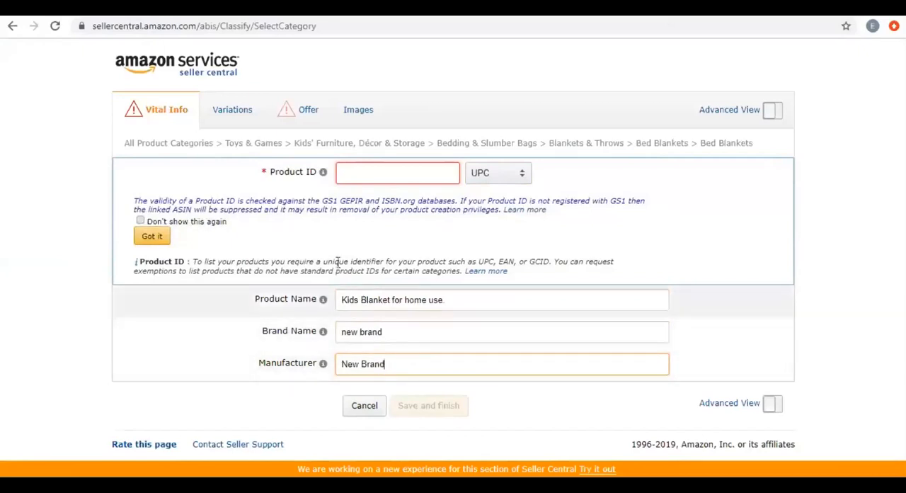
Reselect UPC as the Product ID type, and correct the brand name to "new Brand".
left_click(505, 180)
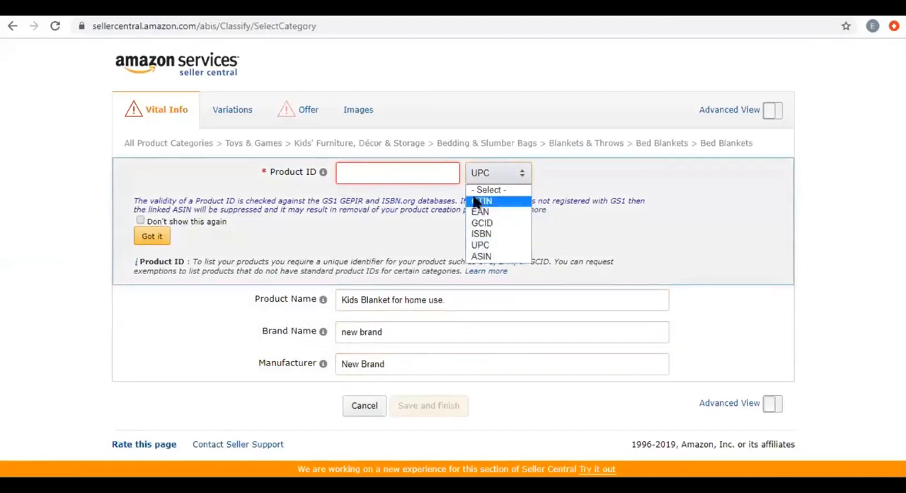
left_click(482, 249)
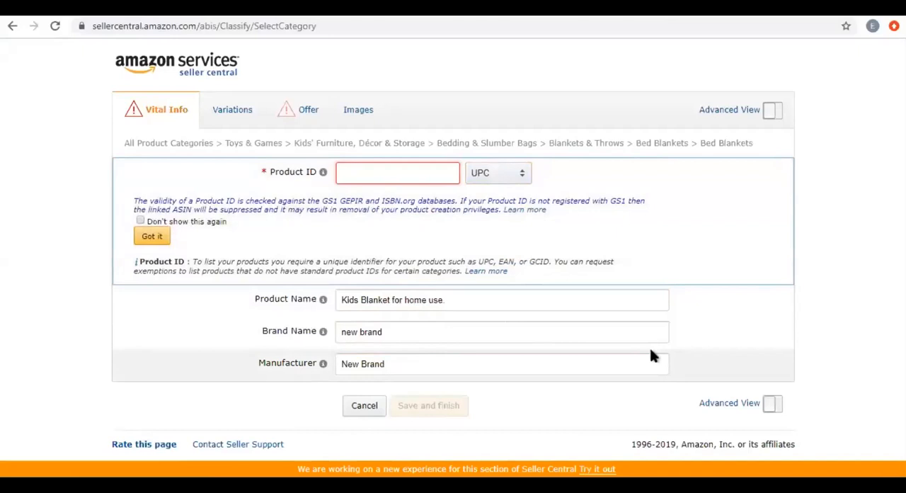
left_click(408, 364)
left_click(400, 337)
key("Left")
key("Left")
key("Left")
key("Left")
key("BackSpace")
type("B")
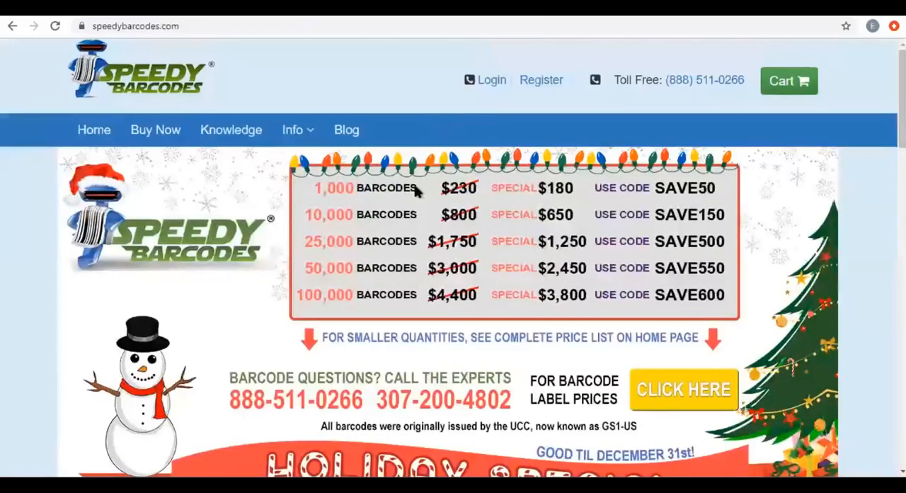
scroll(552, 226, "down", 2)
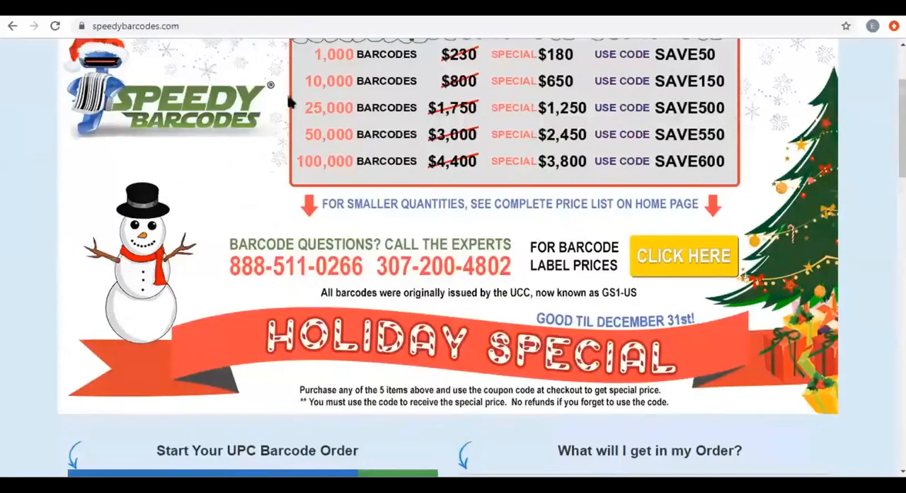
scroll(441, 229, "down", 1)
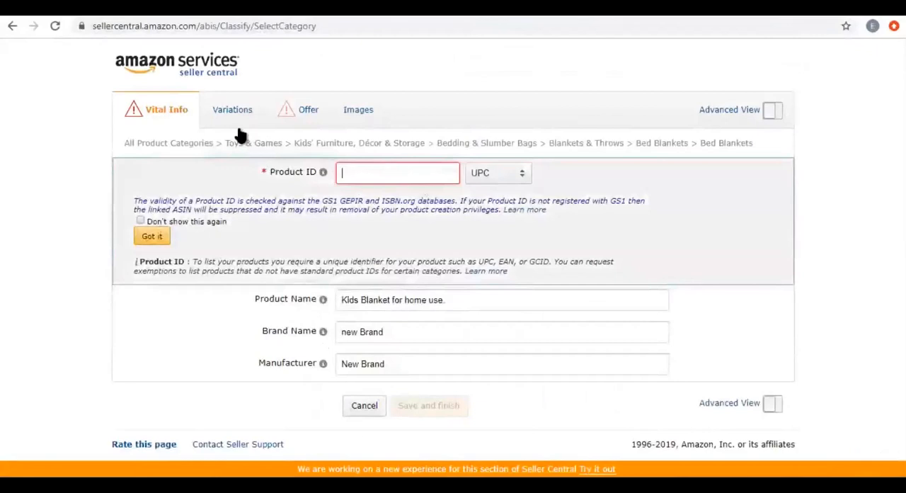
key("ctrl+v")
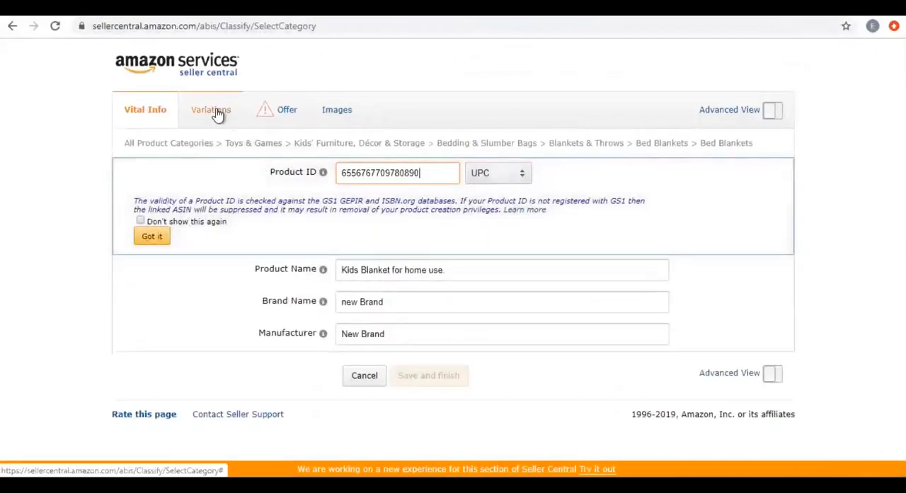
Look over the available variation theme options for the blanket listing.
left_click(212, 111)
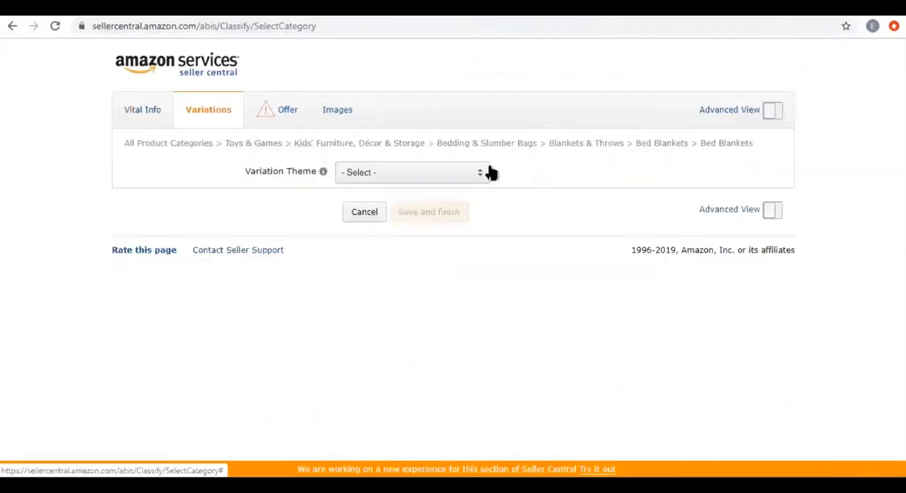
left_click(469, 173)
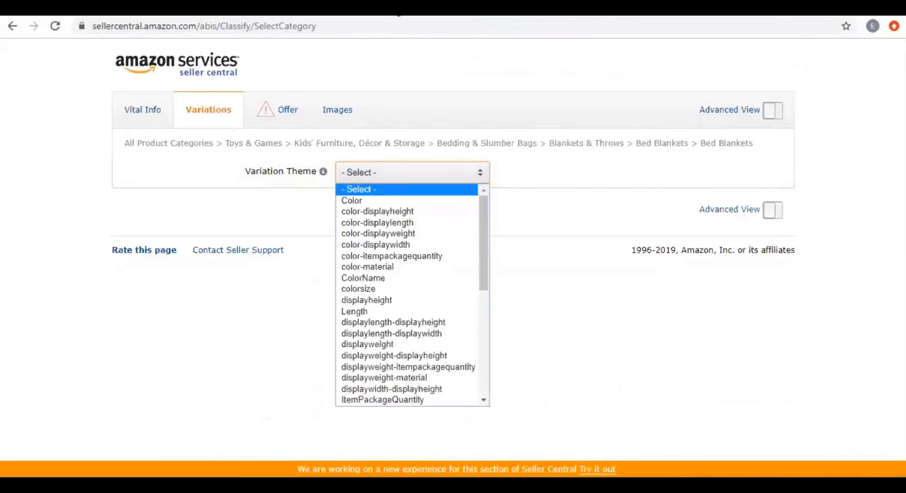
left_click(397, 10)
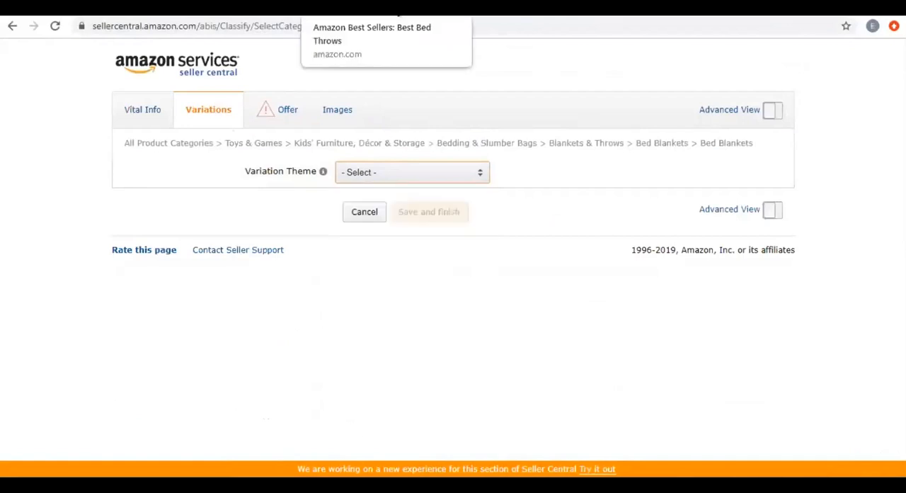
Switch to the Amazon Best Sellers page for Bed Throws, look through the products and open the Kingole Flannel Fleece throw blanket.
left_click(395, 5)
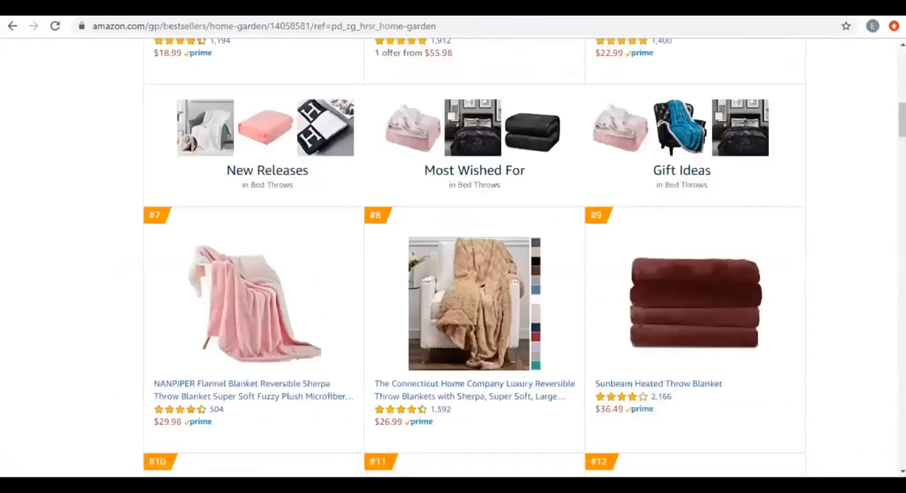
scroll(358, 359, "down", 4)
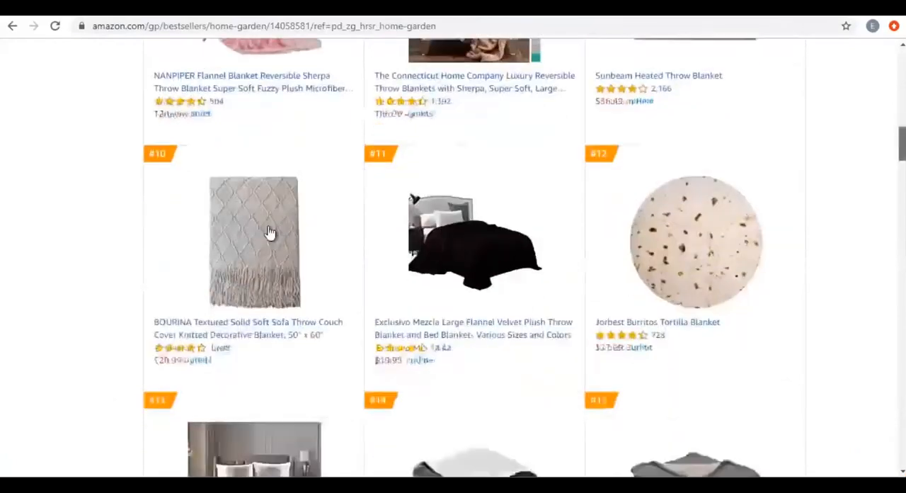
scroll(254, 289, "down", 5)
scroll(256, 289, "down", 2)
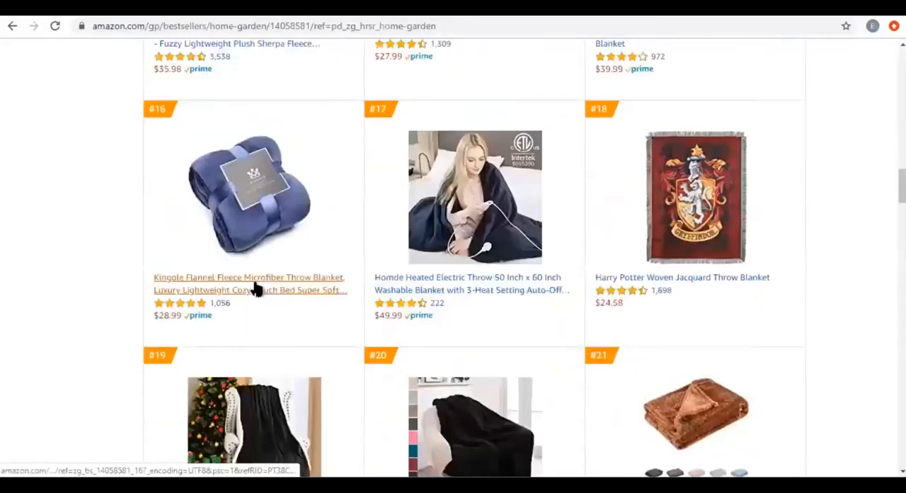
left_click(256, 289)
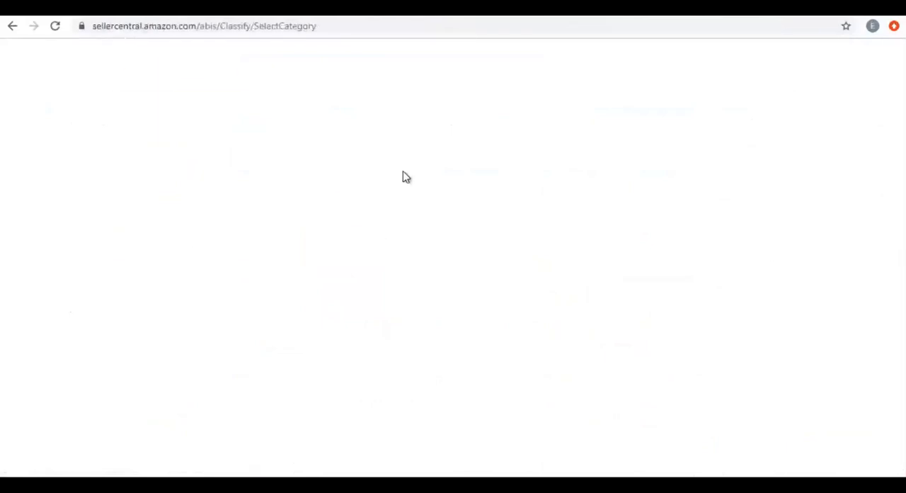
Back in Seller Central, set the listing's variation theme to Color.
left_click(394, 179)
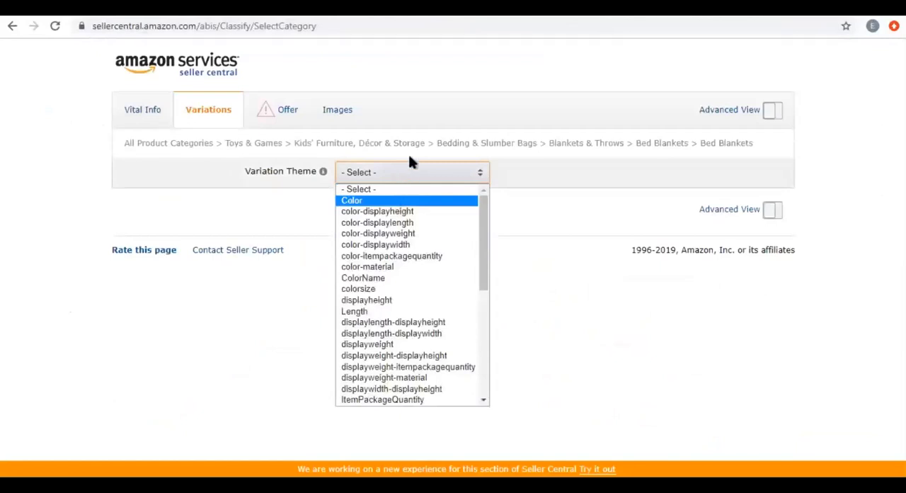
left_click(413, 201)
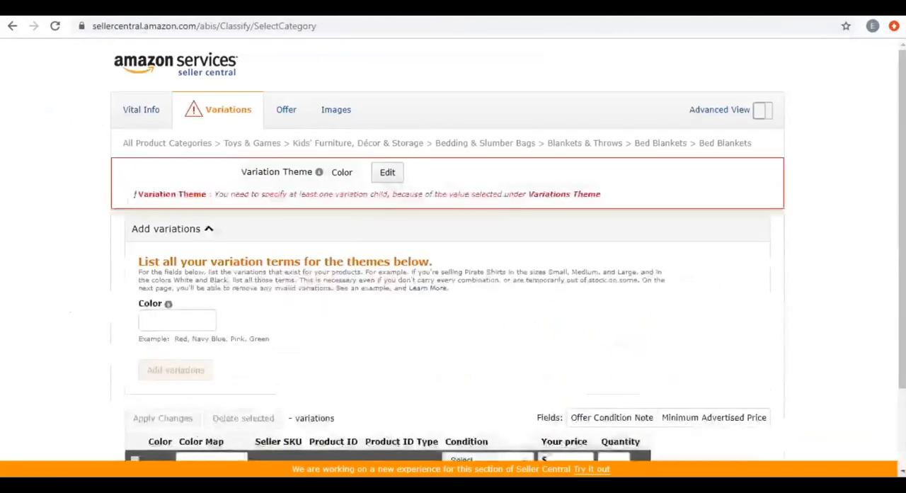
scroll(508, 253, "down", 2)
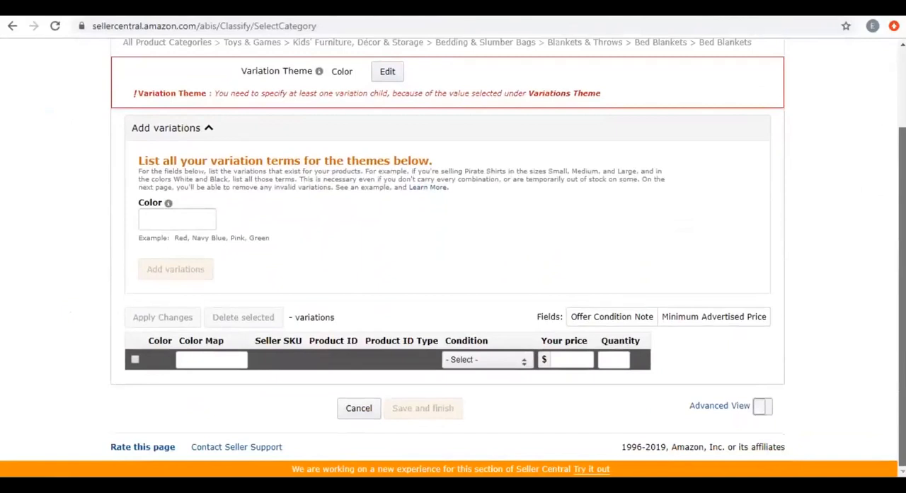
Add the color variations Blue, Pink and Green to the listing.
left_click(175, 220)
type("Blue")
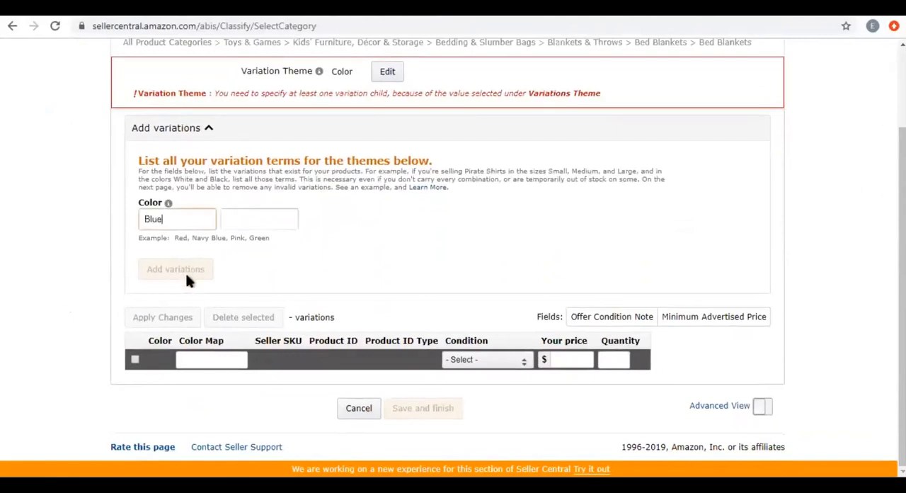
left_click(242, 217)
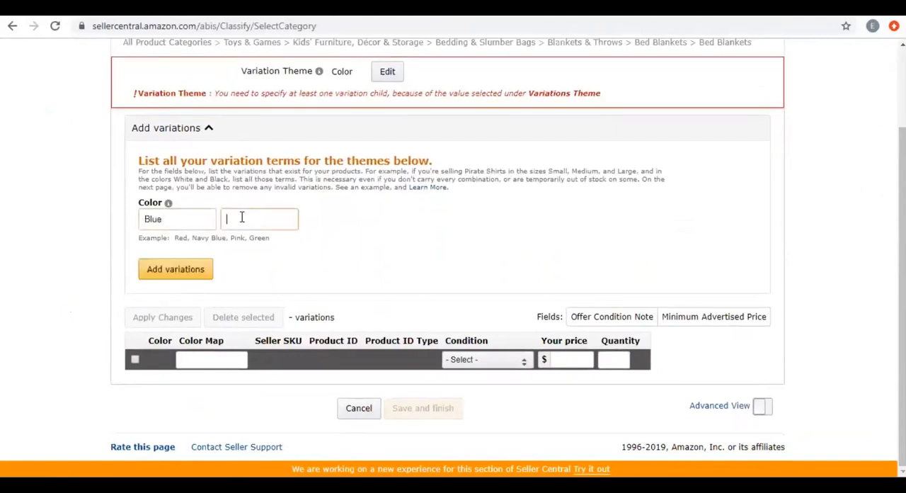
type("Pink")
left_click(368, 214)
type("Green")
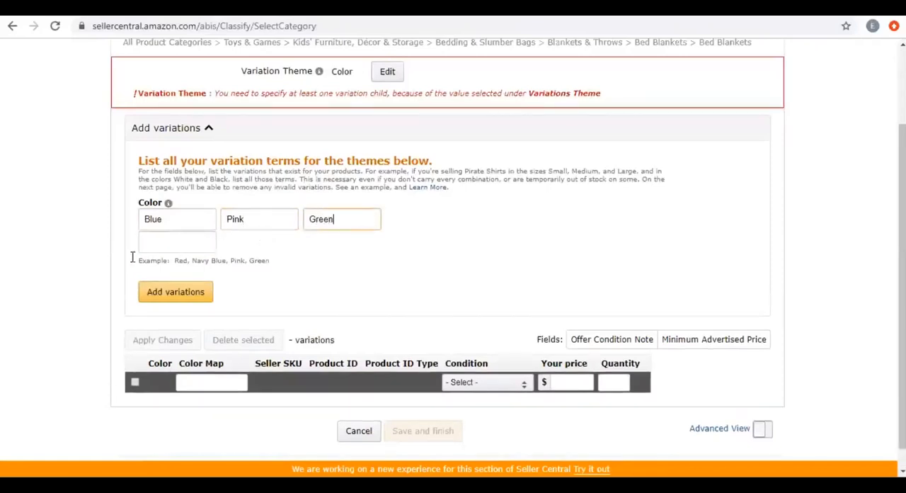
left_click(175, 293)
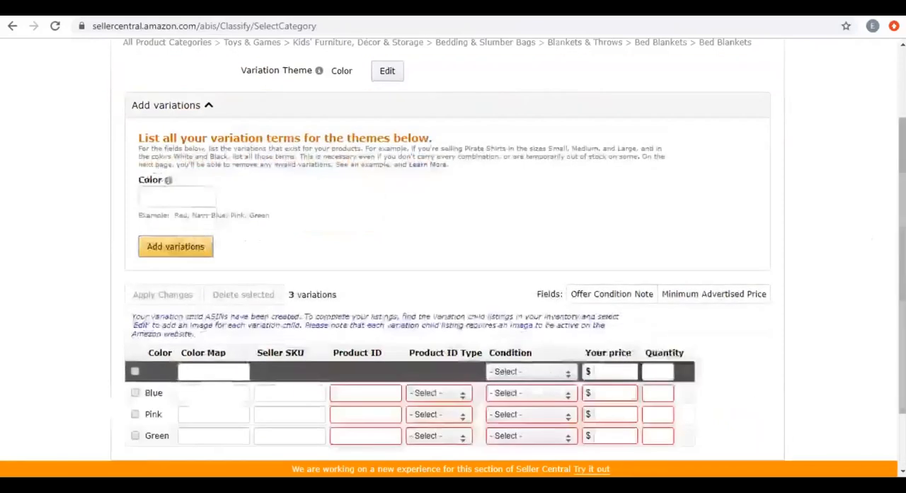
Examine the Seller SKU, Product ID and Product ID Type fields of the Blue variation, including the available ID types.
scroll(117, 366, "down", 1)
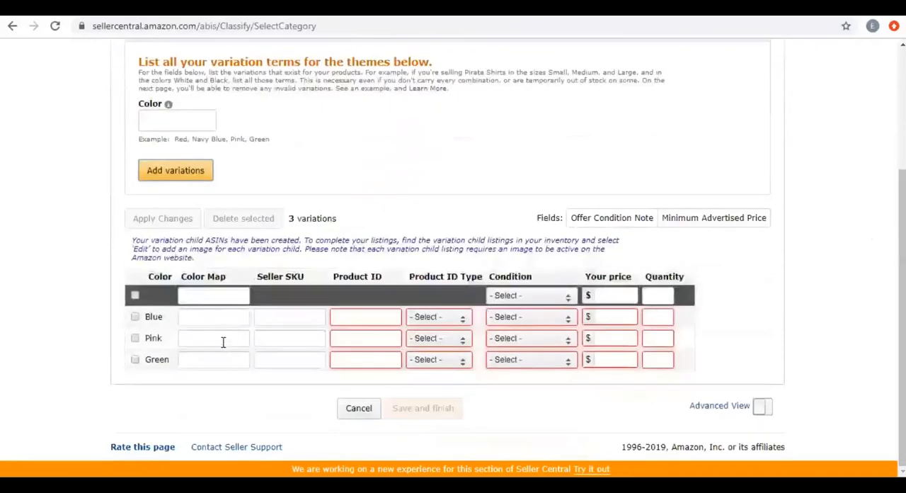
left_click(304, 320)
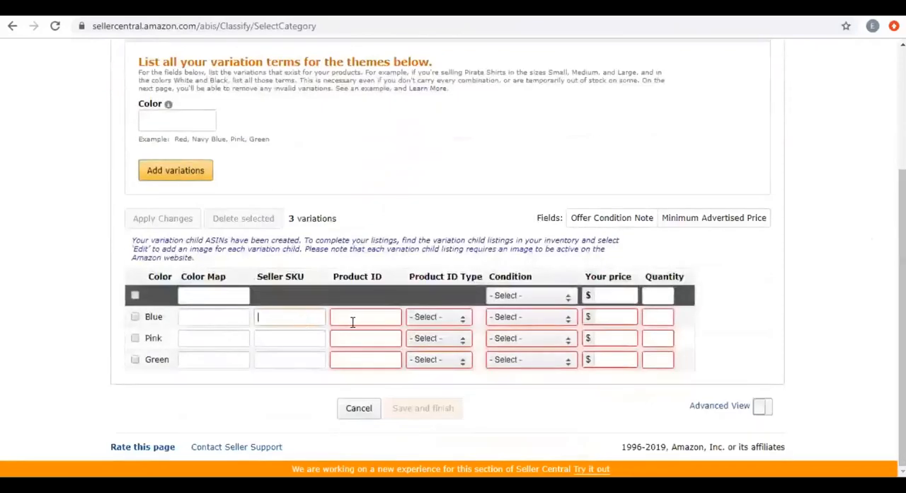
left_click(395, 319)
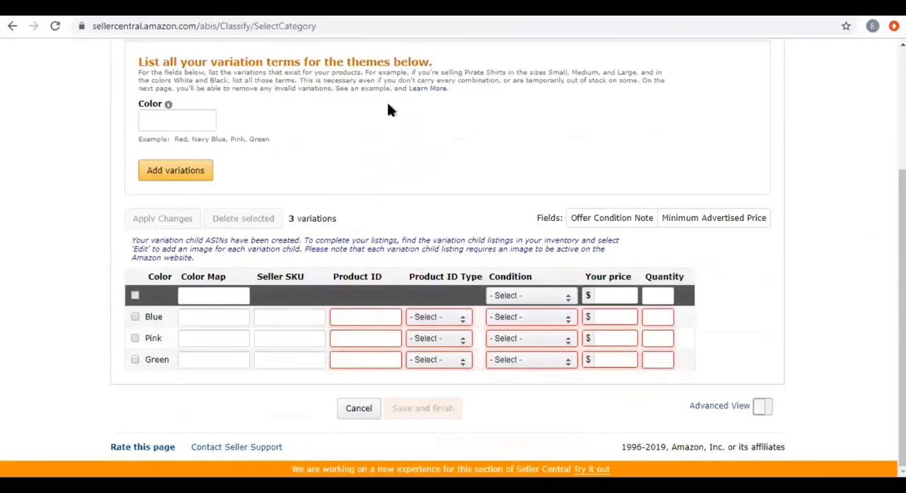
left_click(442, 320)
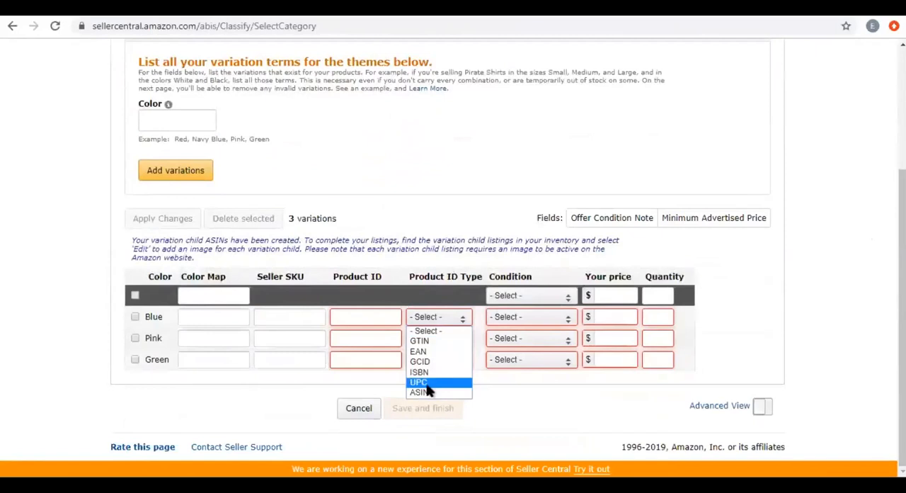
key("Up")
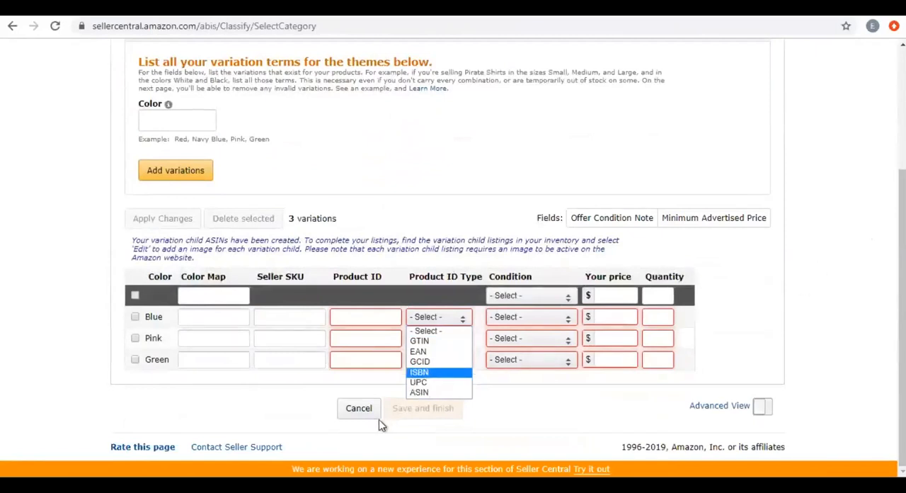
left_click(402, 406)
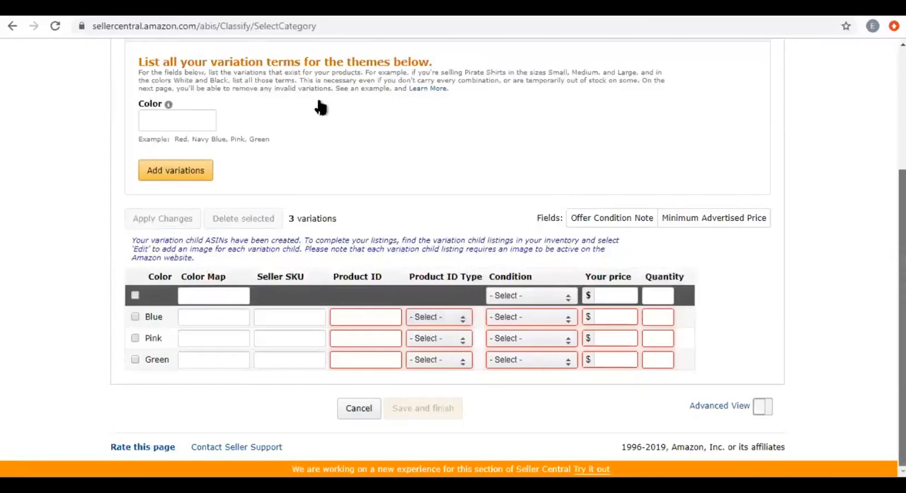
In the Offer section, choose "Amazon will ship and provide customer service" as the fulfillment channel and turn on Advanced View.
scroll(318, 105, "up", 3)
left_click(286, 112)
left_click(342, 231)
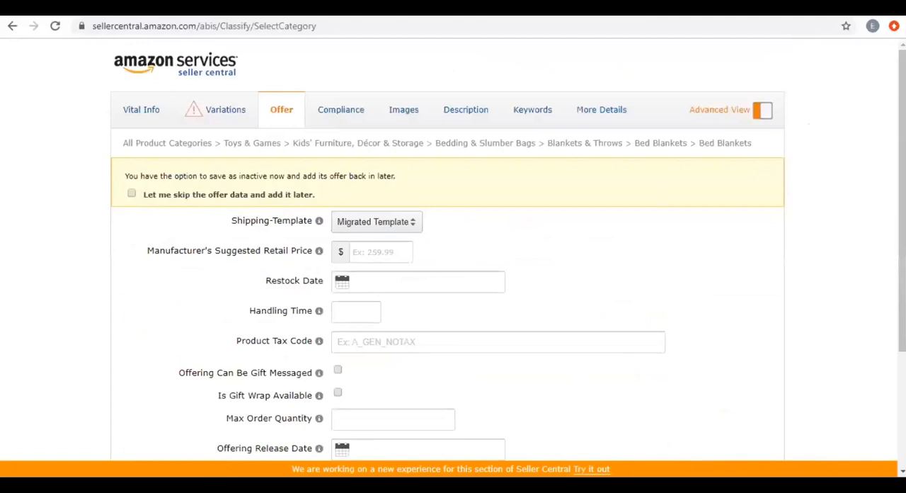
Look over the advanced offer fields, from shipping template and suggested retail price to offering release date and fulfillment channel.
scroll(453, 248, "down", 3)
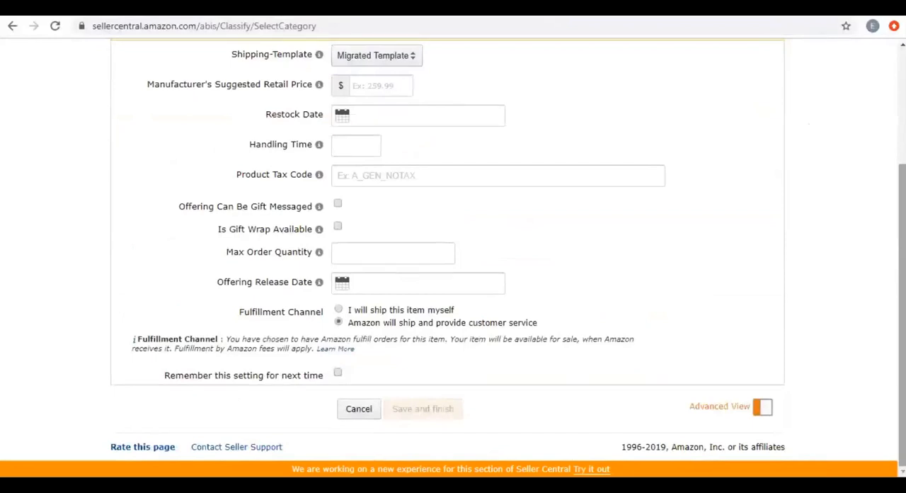
scroll(453, 248, "up", 3)
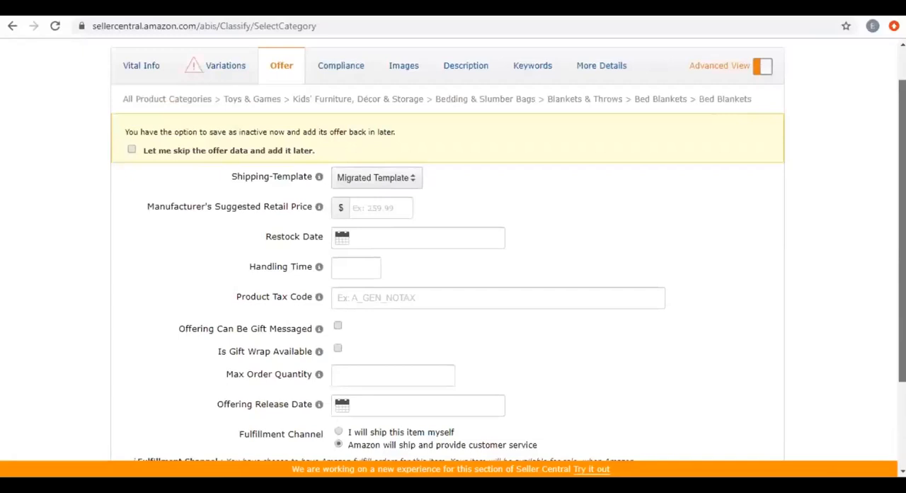
scroll(453, 248, "down", 3)
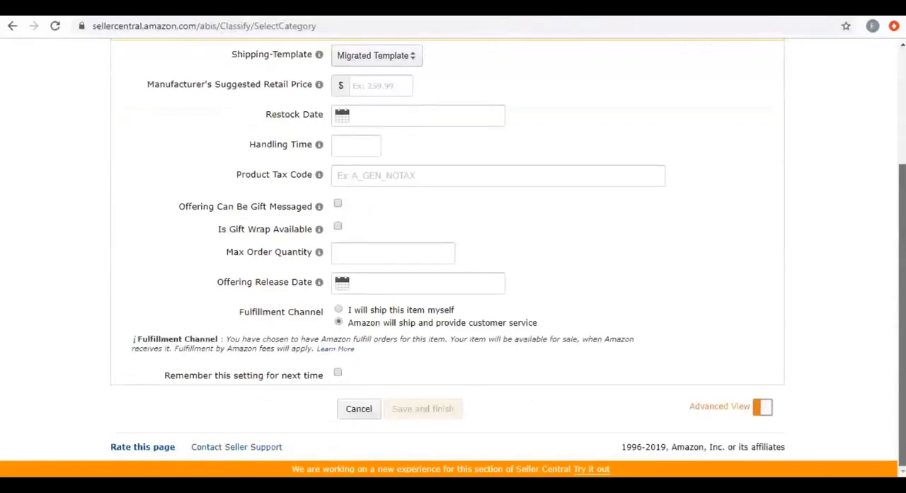
scroll(362, 246, "up", 2)
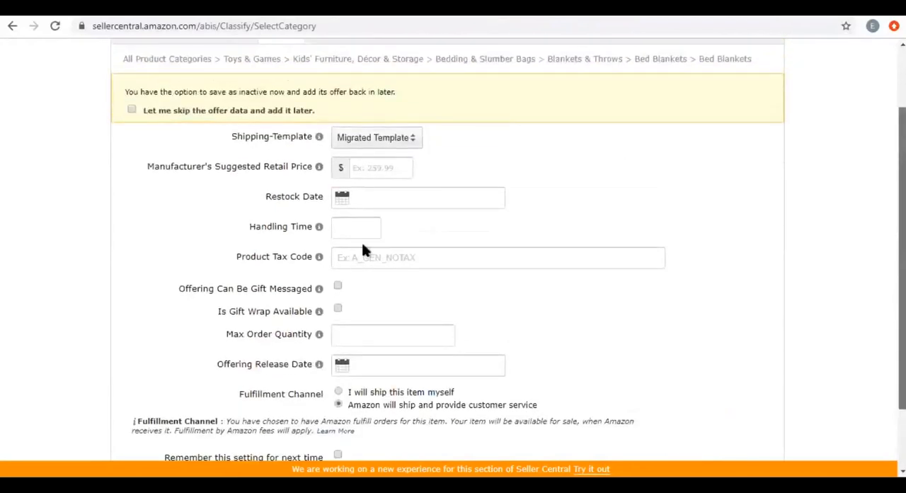
scroll(362, 246, "up", 2)
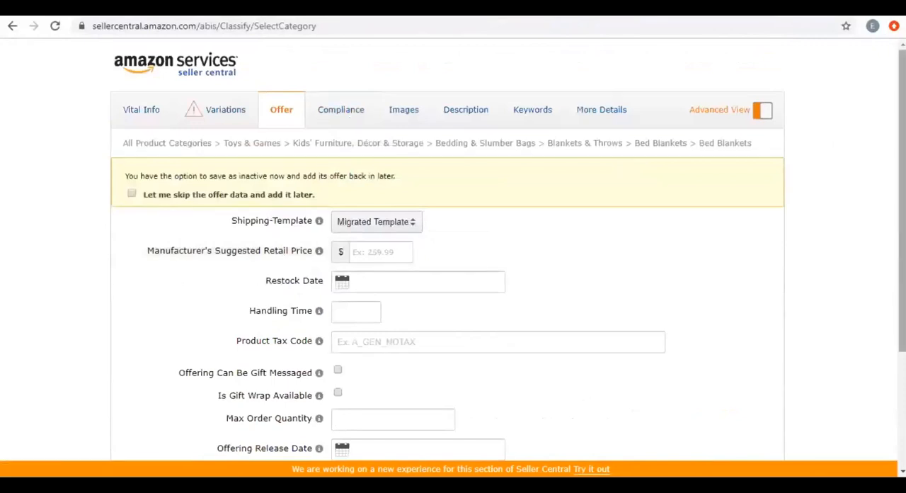
scroll(426, 154, "down", 2)
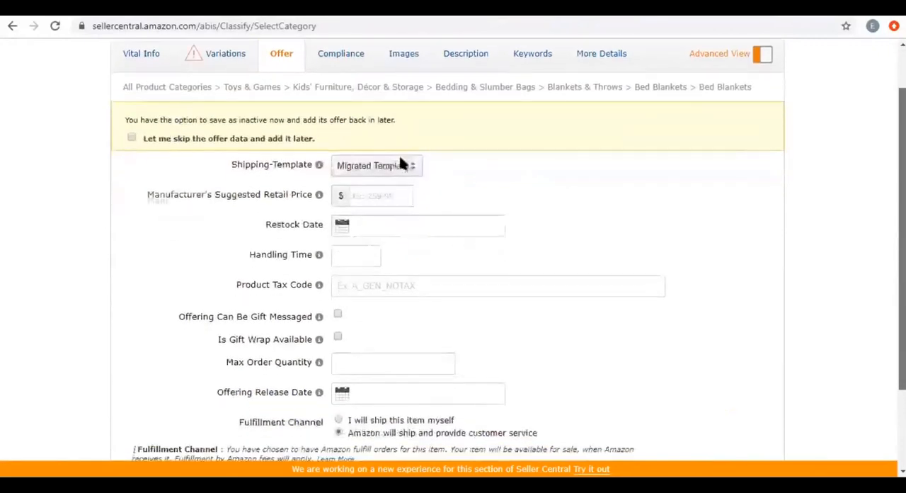
Return to Variations, delete the Blue, Pink and Green variations and cancel editing the variation theme.
left_click(402, 163)
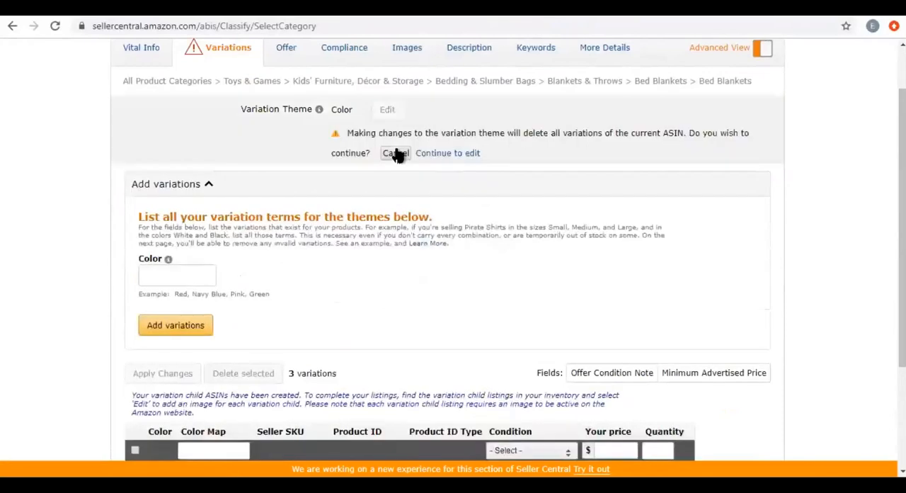
left_click(396, 154)
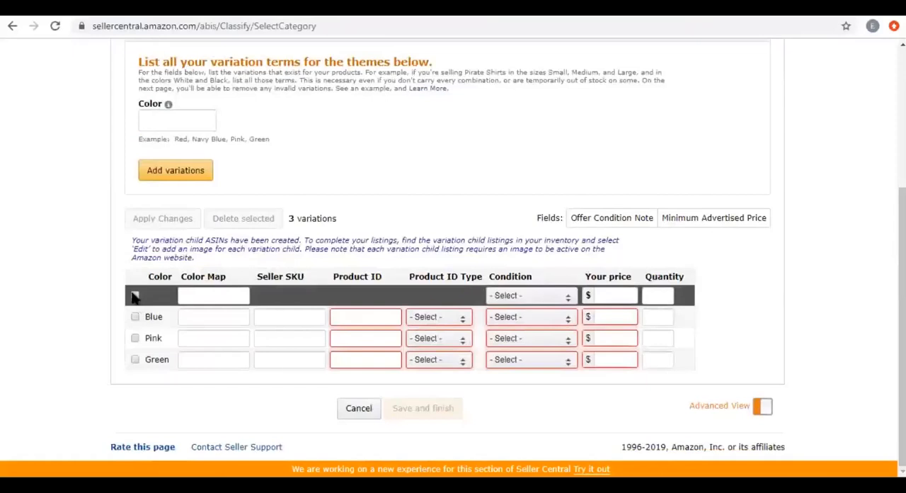
left_click(135, 296)
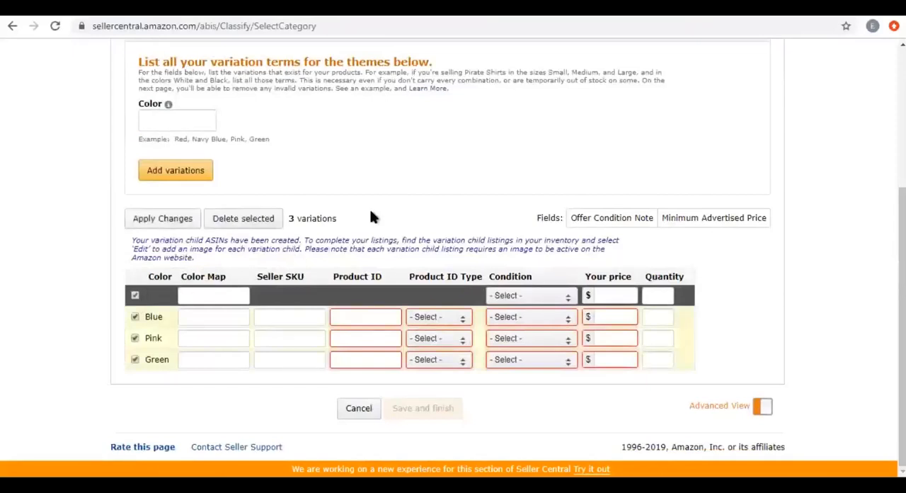
left_click(240, 219)
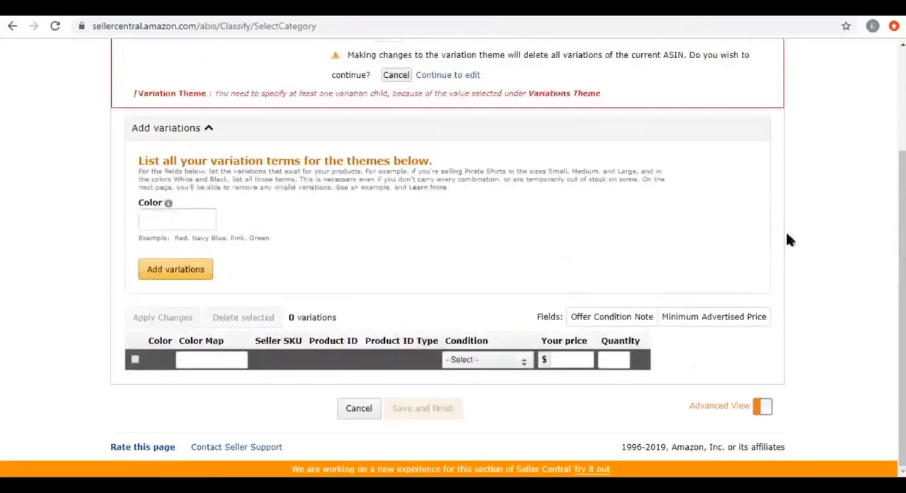
scroll(664, 217, "up", 2)
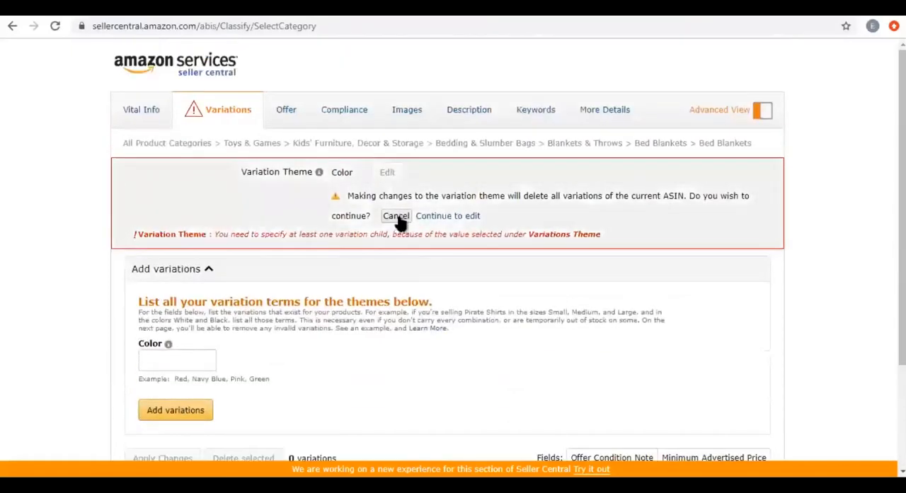
left_click(397, 217)
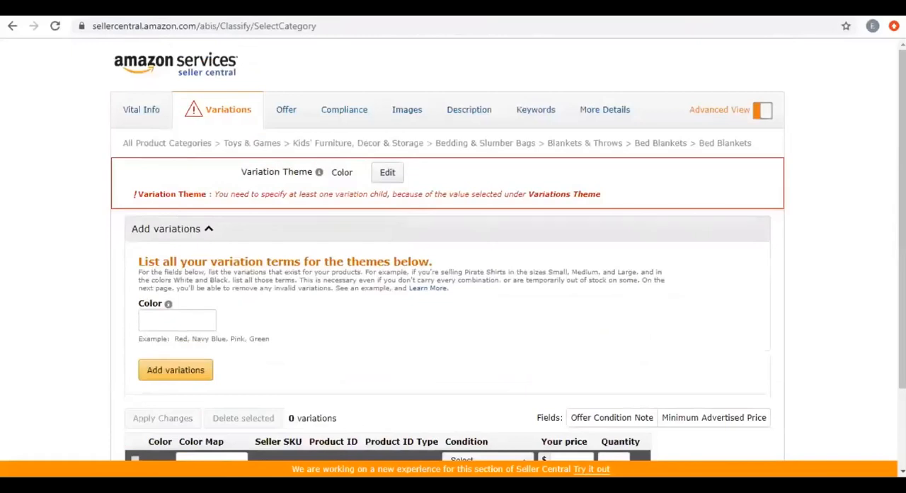
scroll(453, 248, "down", 2)
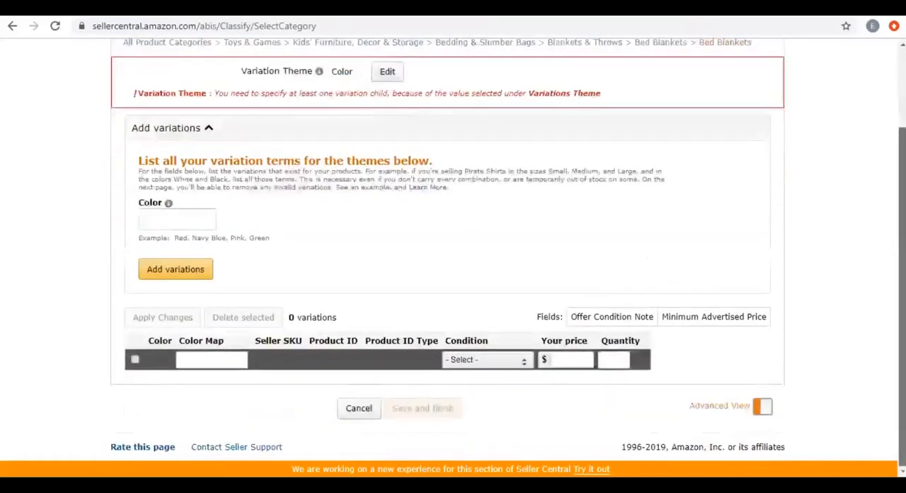
scroll(784, 113, "up", 3)
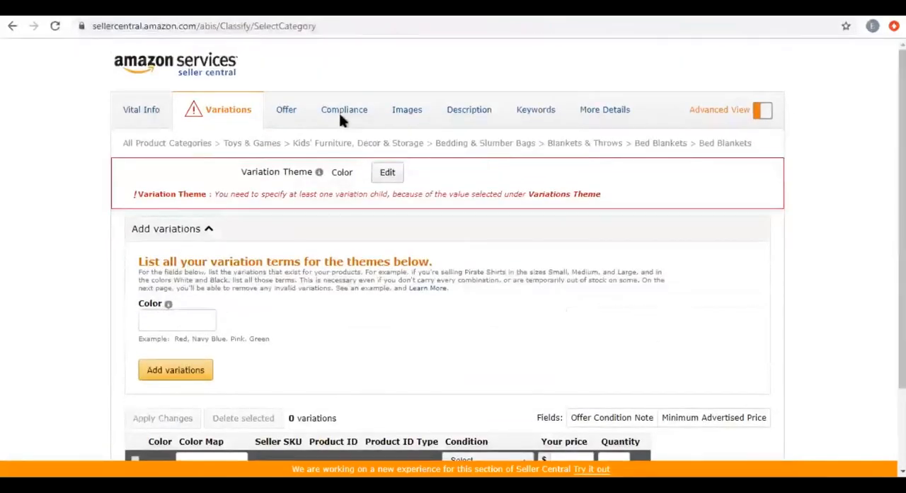
Turn off Advanced View in the Offer section and clear the Color variation theme in Variations.
left_click(286, 110)
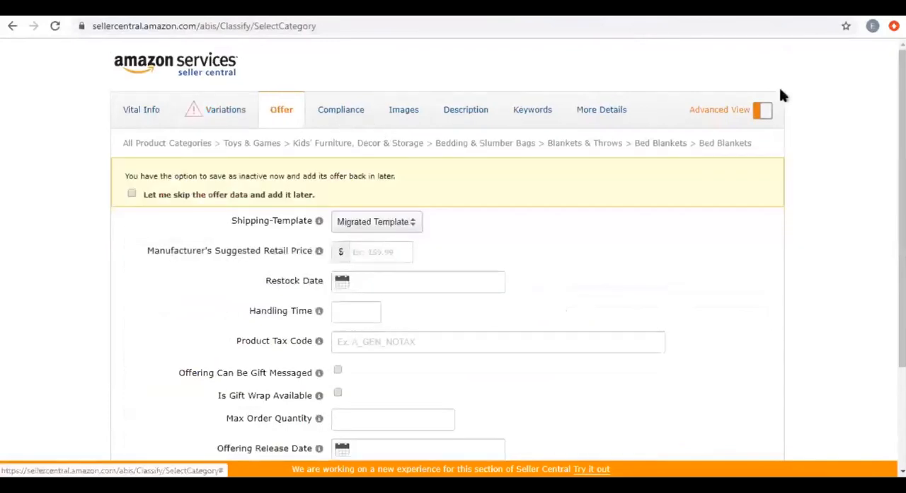
left_click(756, 110)
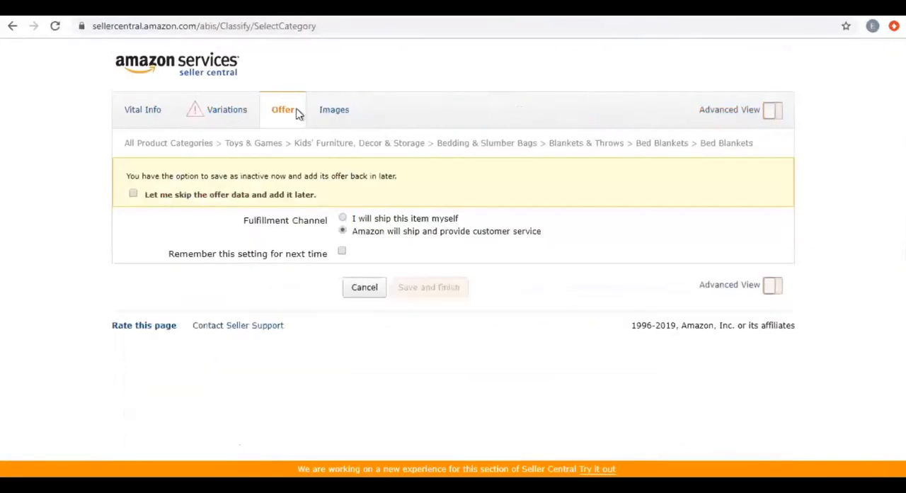
left_click(223, 111)
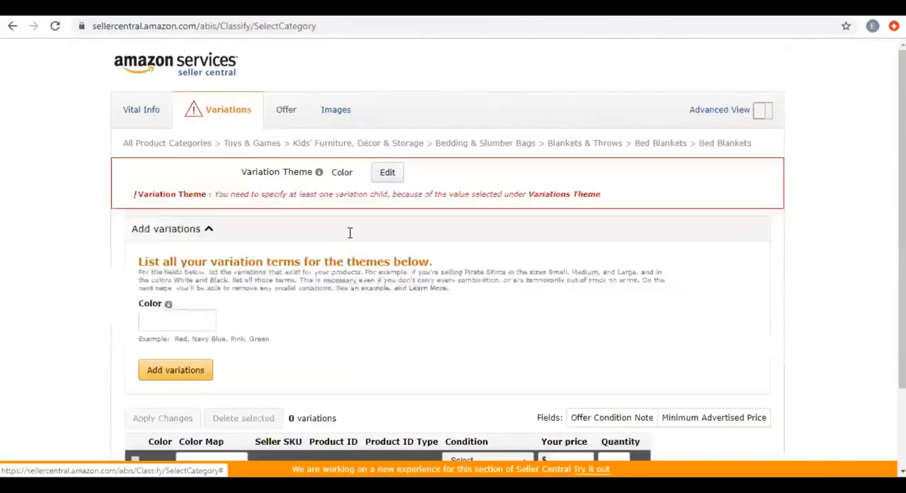
left_click(388, 177)
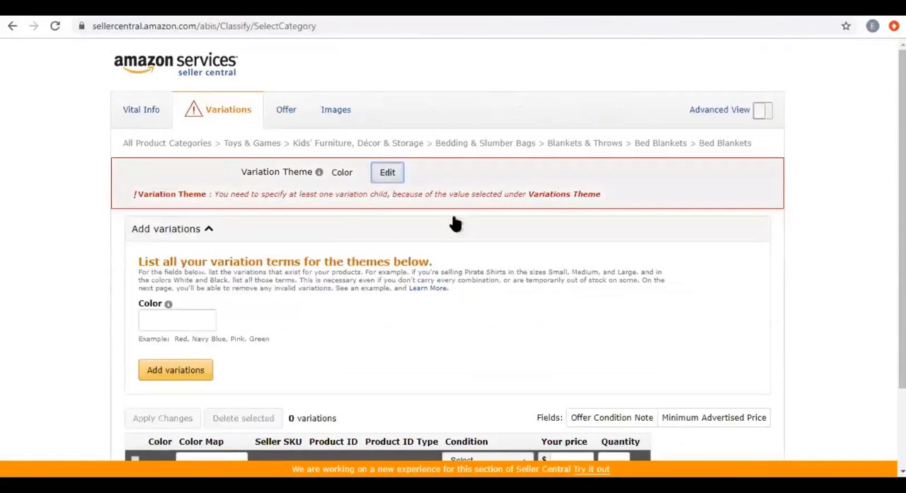
left_click(453, 219)
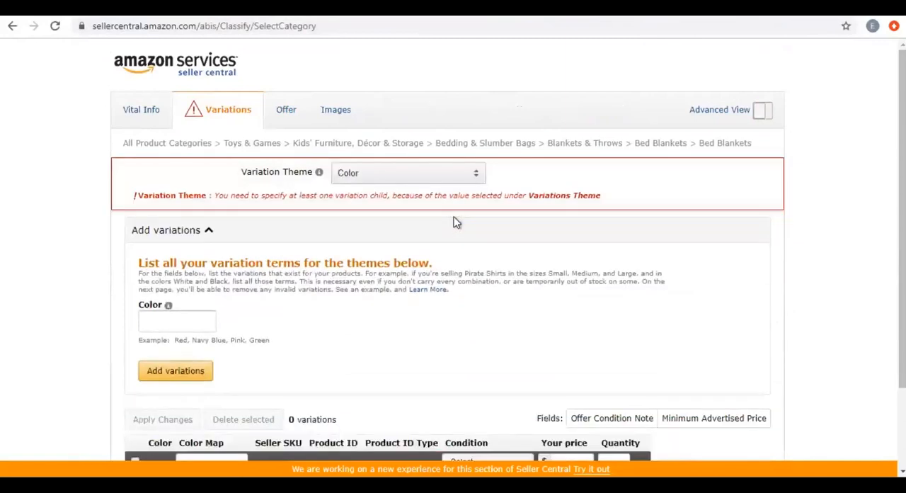
left_click(410, 177)
left_click(439, 188)
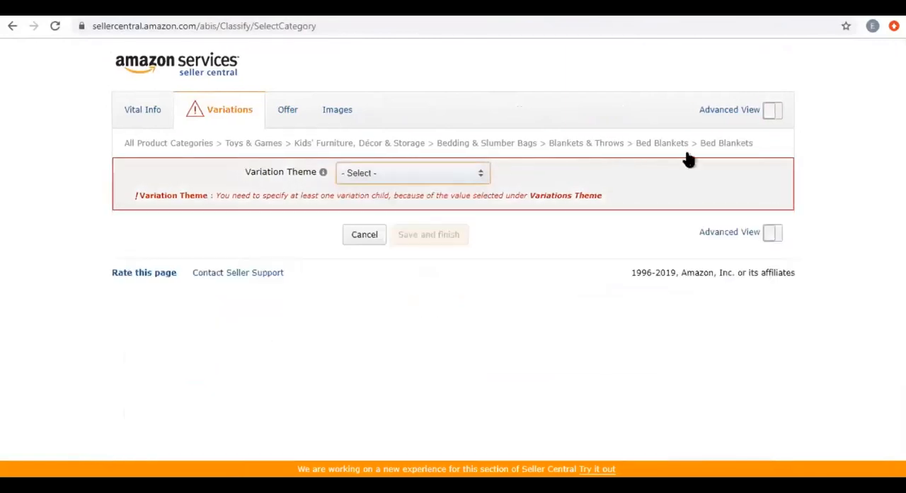
In the Offer section, set the price to $20 and the condition to New, keeping Amazon as the fulfillment channel.
left_click(287, 116)
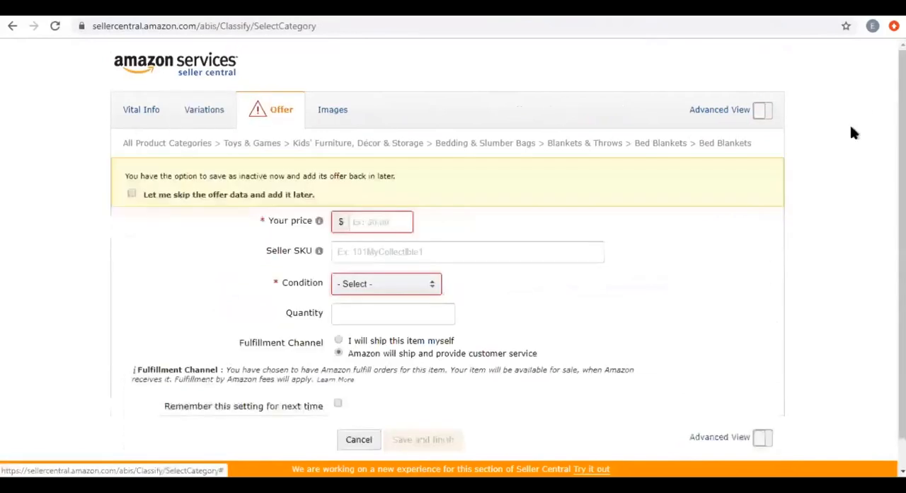
left_click(384, 220)
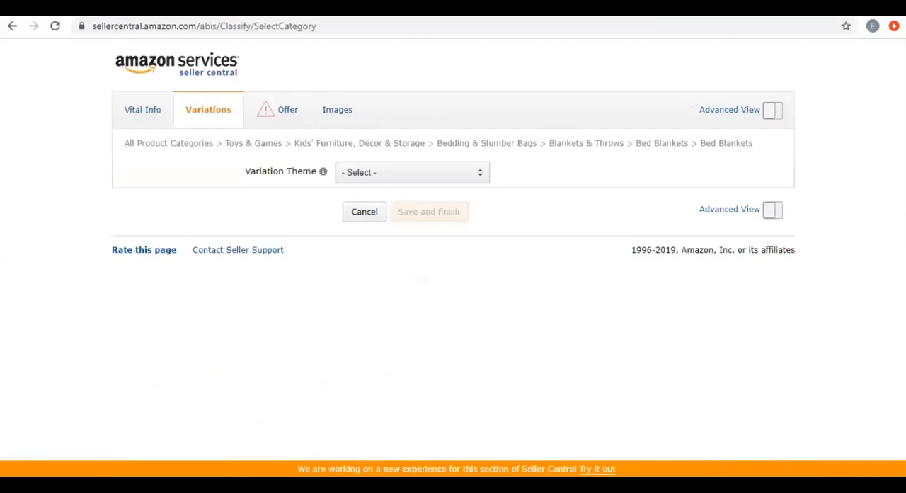
left_click(281, 109)
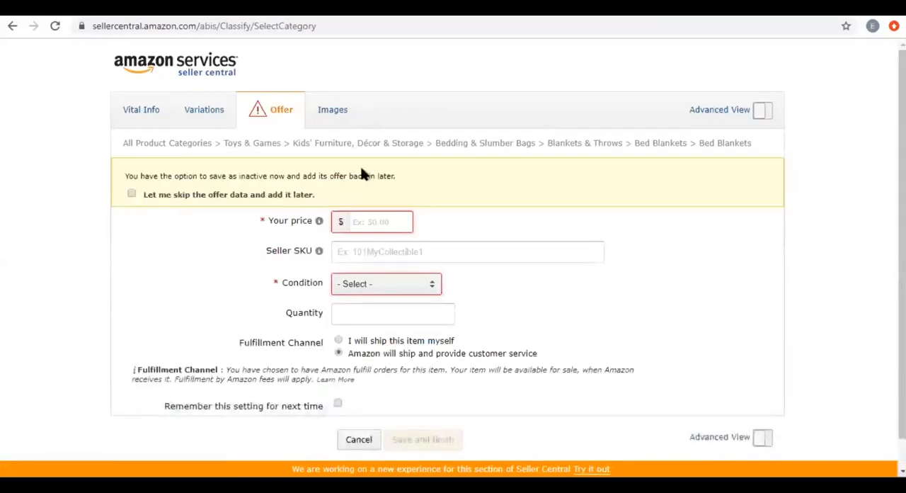
scroll(368, 181, "down", 2)
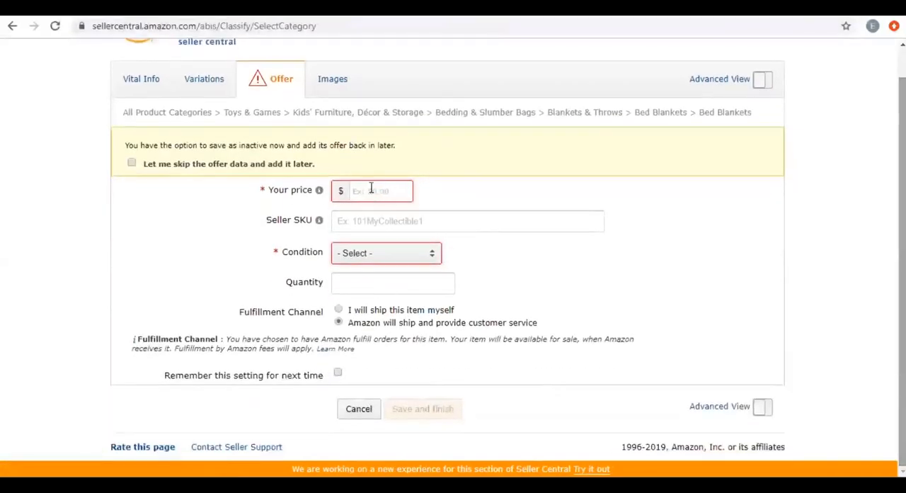
left_click(371, 188)
type("20")
key("Tab")
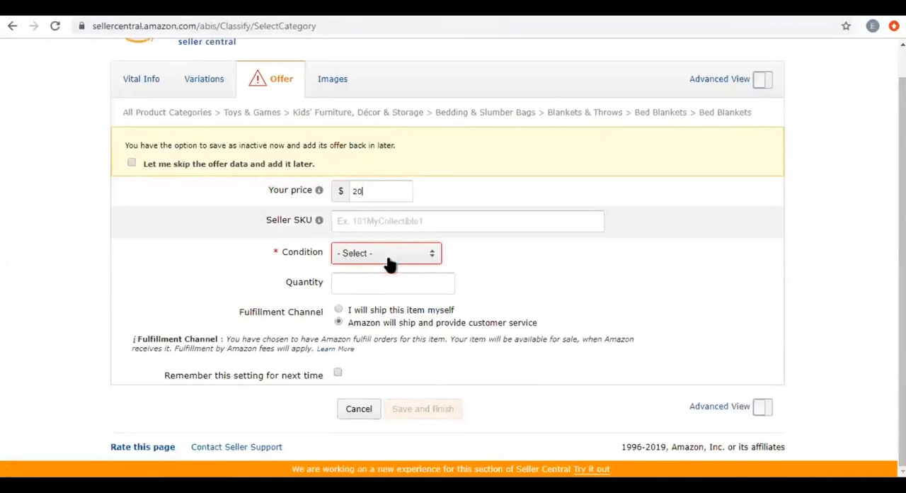
key("Tab")
left_click(389, 264)
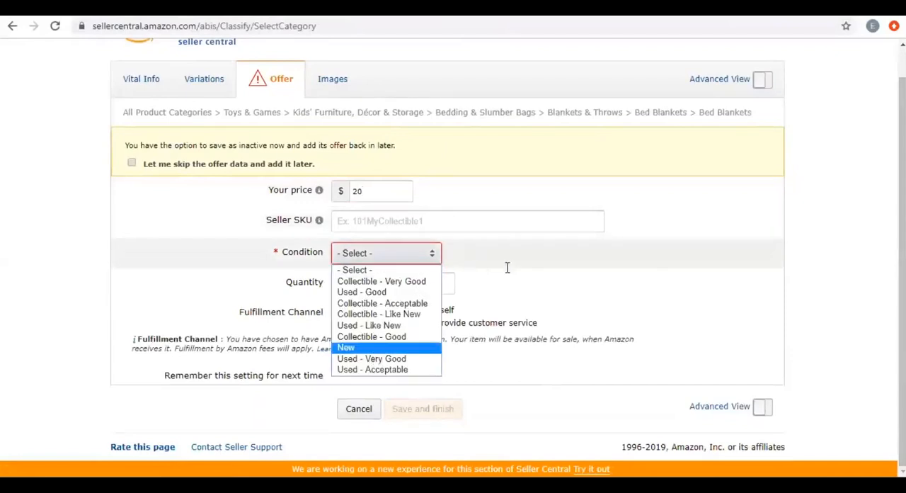
key("Return")
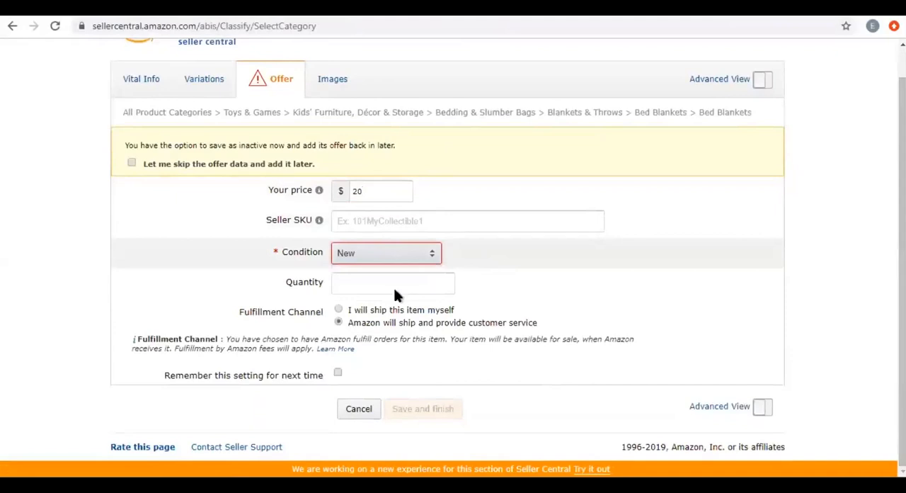
left_click(339, 323)
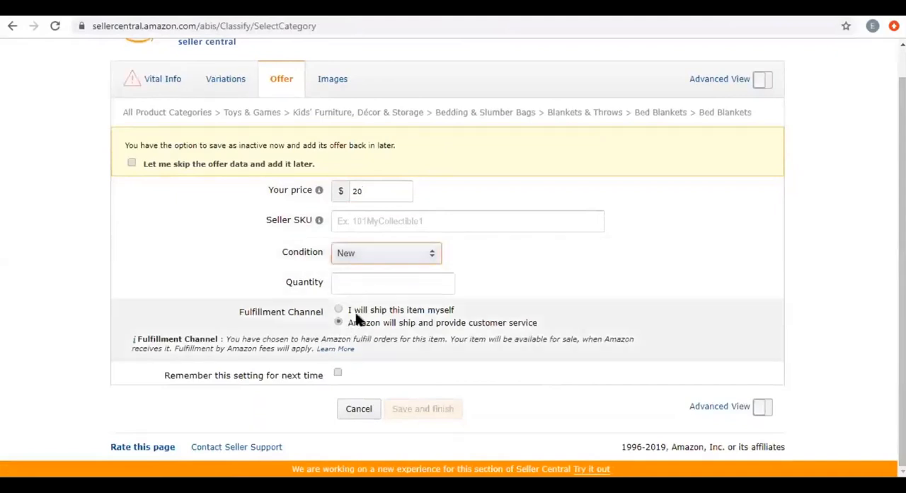
Try "I will ship this item myself" to check the Quantity field, and switch back to "Amazon will ship and provide customer service".
left_click_drag(348, 318, 361, 313)
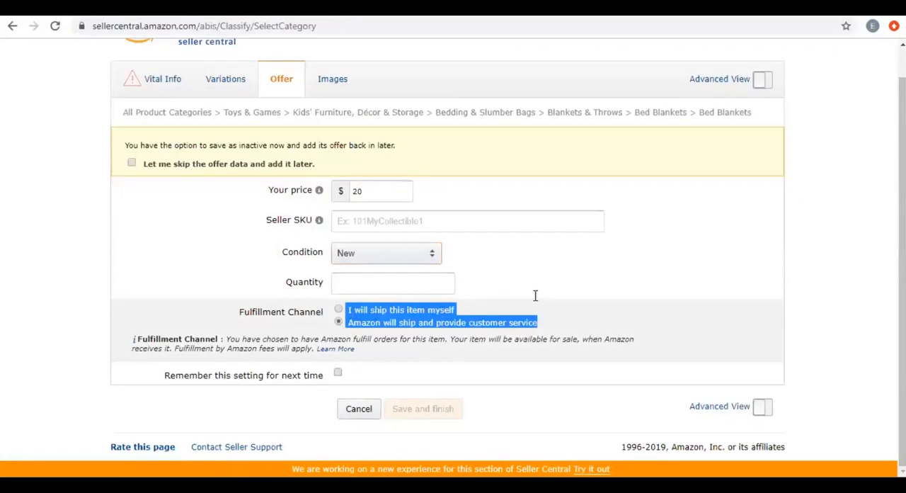
left_click(502, 307)
left_click(450, 313)
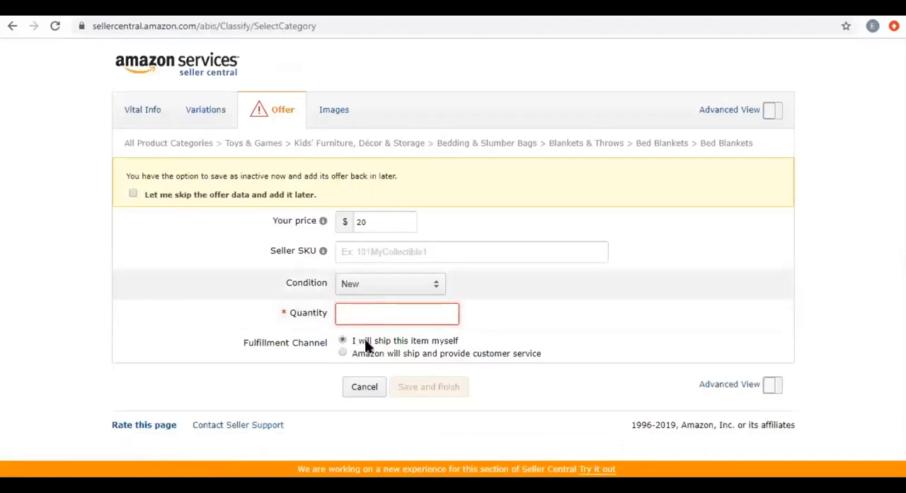
left_click(343, 352)
left_click_drag(401, 340, 375, 340)
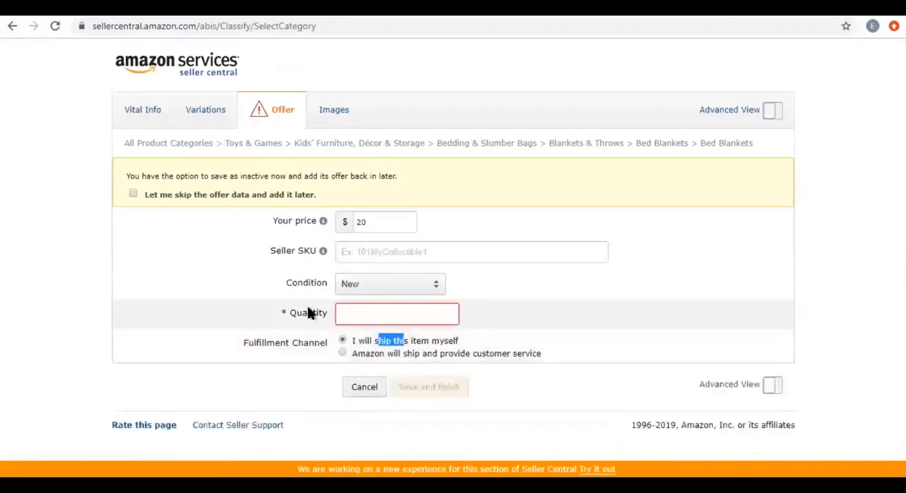
left_click_drag(288, 312, 308, 313)
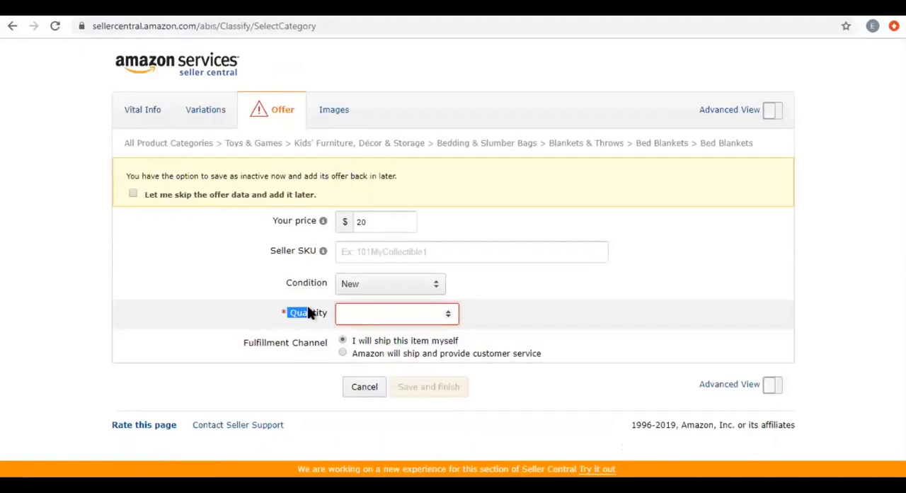
left_click(363, 318)
left_click(341, 352)
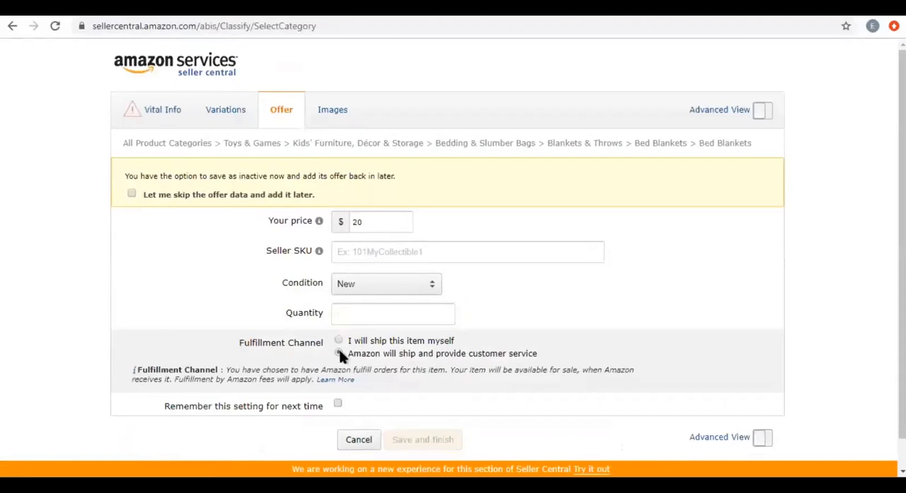
left_click(388, 313)
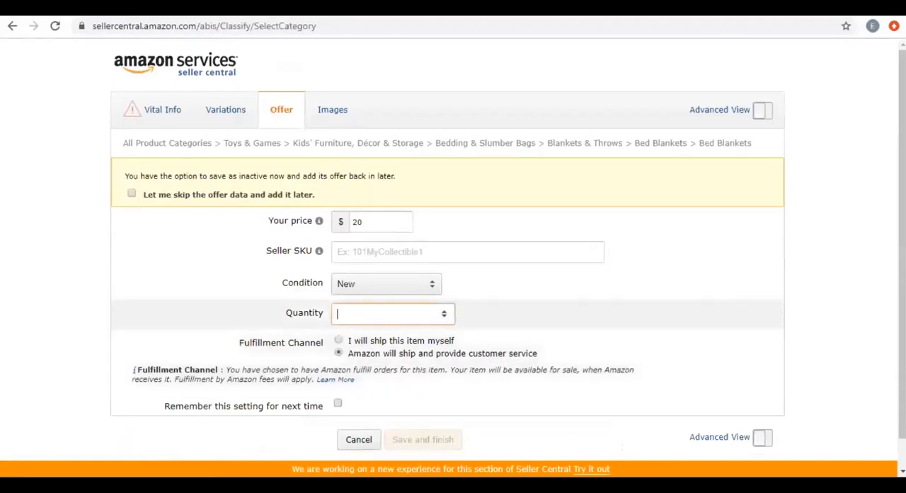
left_click_drag(902, 233, 902, 262)
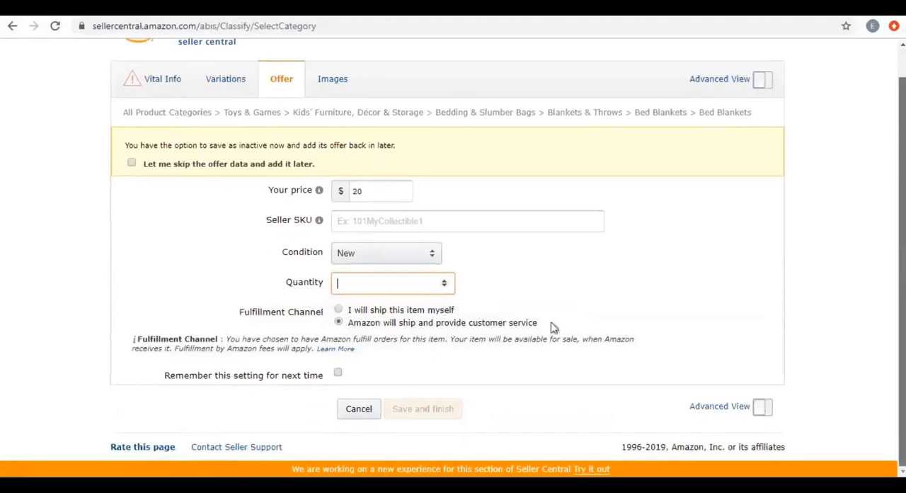
Open the Images section and look over the product image requirements and the main and additional image slots.
left_click(340, 83)
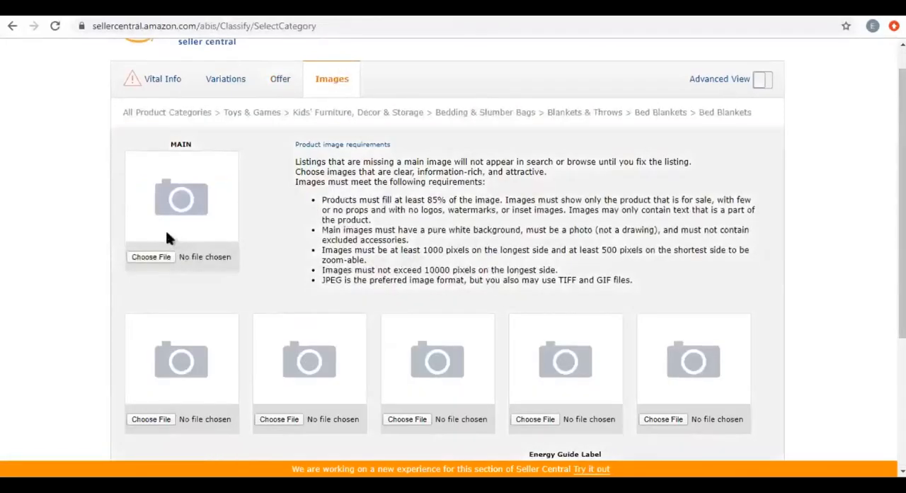
scroll(165, 225, "down", 2)
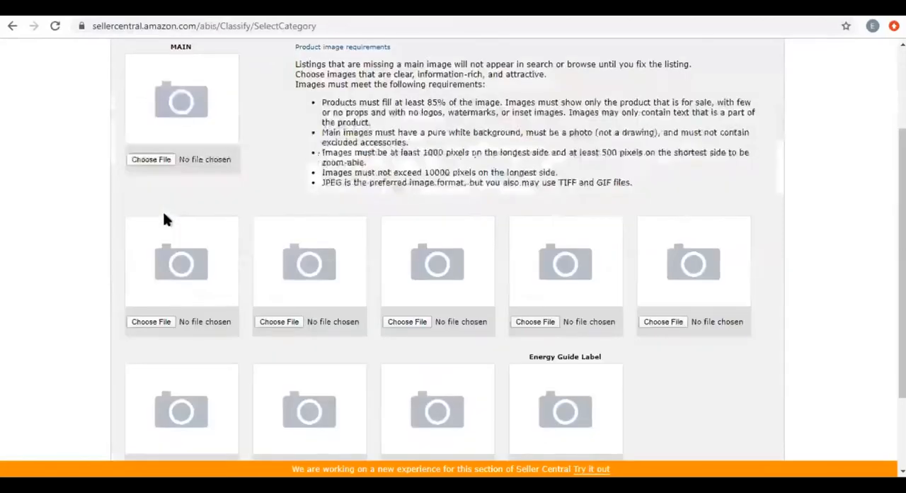
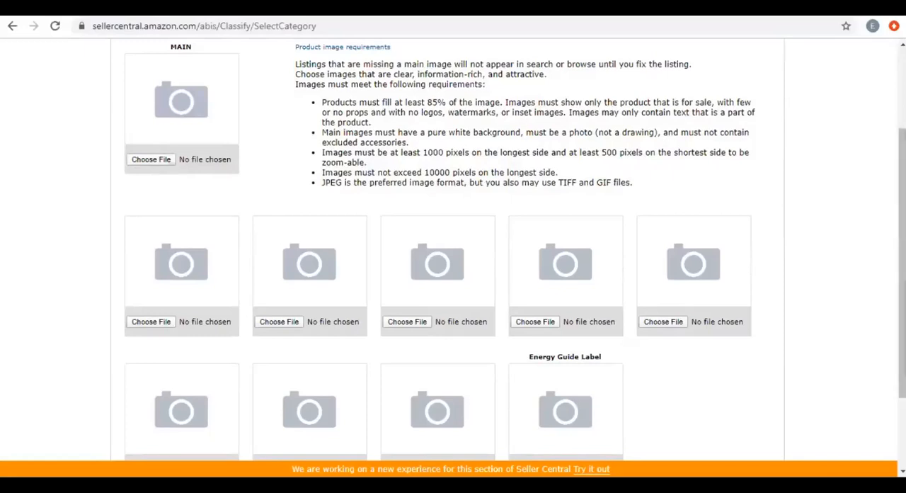
Turn on Advanced View in the Images section and check the main image's file chooser without choosing a file.
left_click_drag(902, 264, 902, 203)
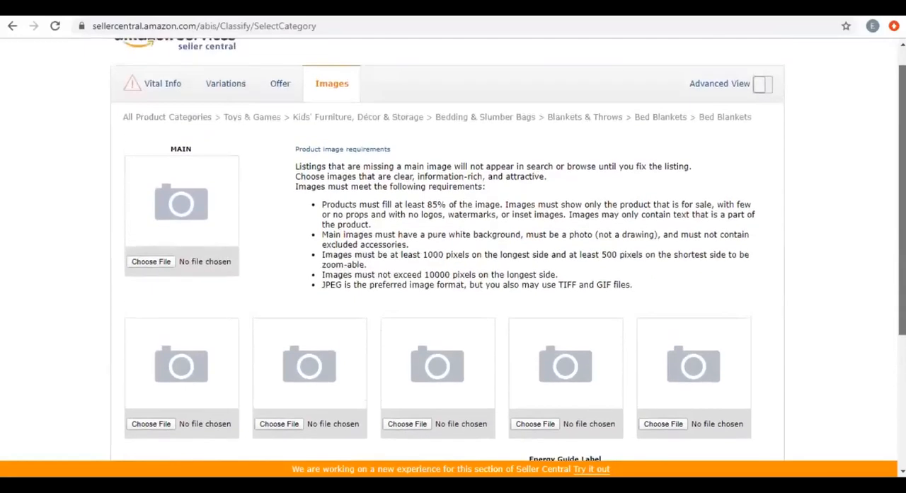
left_click(768, 83)
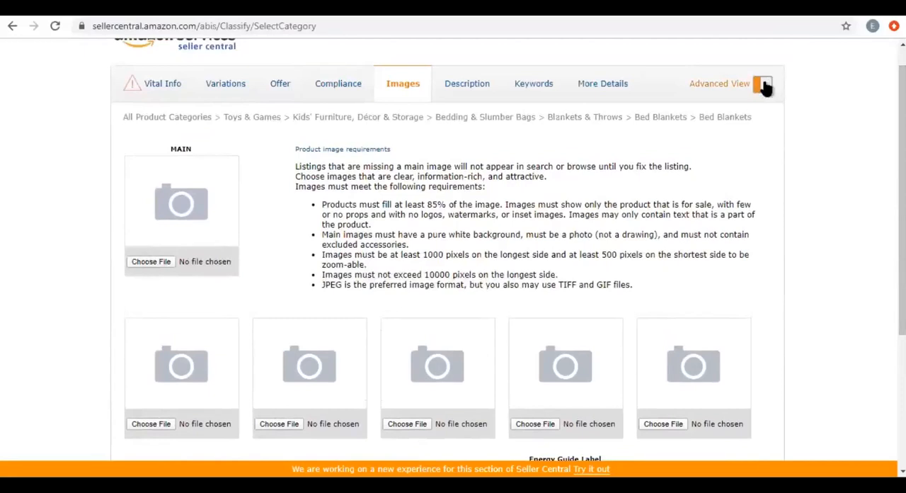
left_click(157, 264)
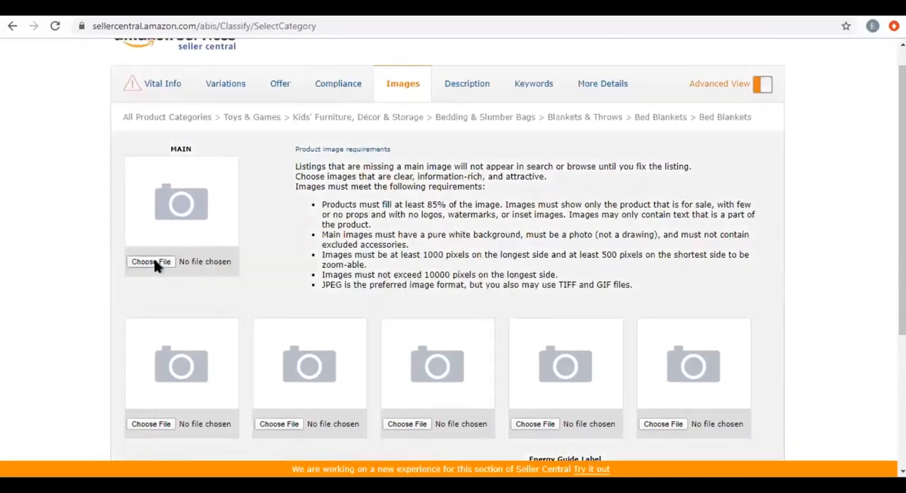
left_click(157, 263)
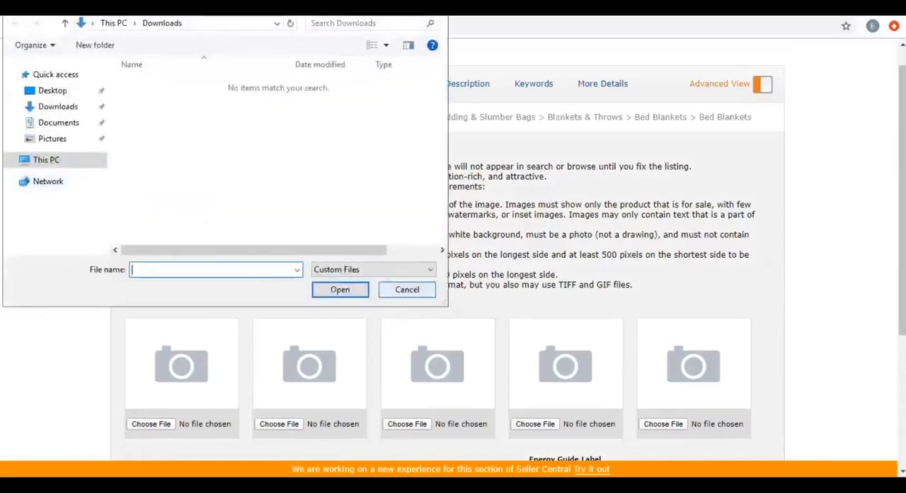
key("Escape")
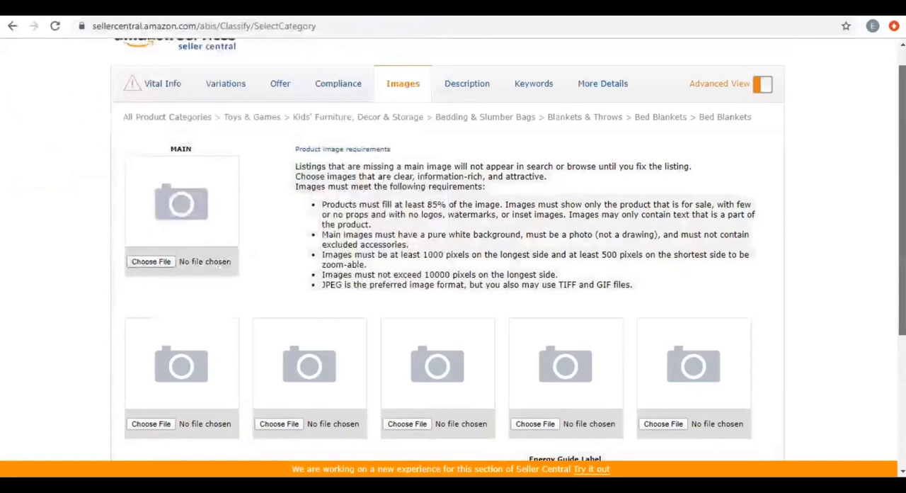
Look over the additional image slots and highlight the minimum and maximum pixel limits in the image requirements.
scroll(138, 204, "down", 1)
scroll(754, 288, "down", 2)
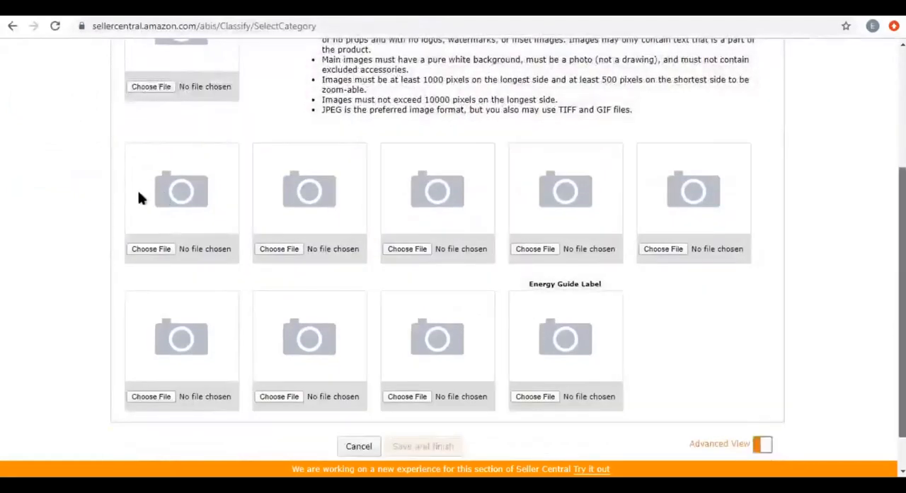
scroll(148, 241, "up", 2)
scroll(147, 242, "up", 2)
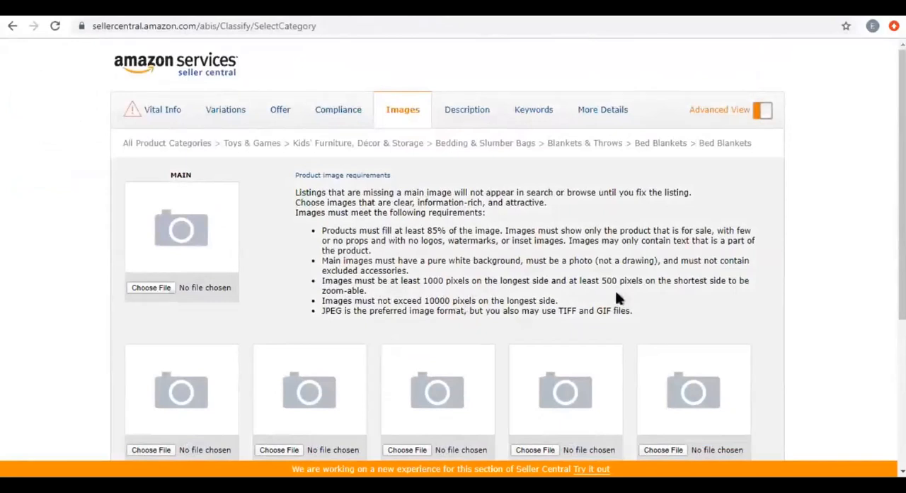
left_click_drag(602, 281, 650, 281)
left_click_drag(454, 301, 450, 303)
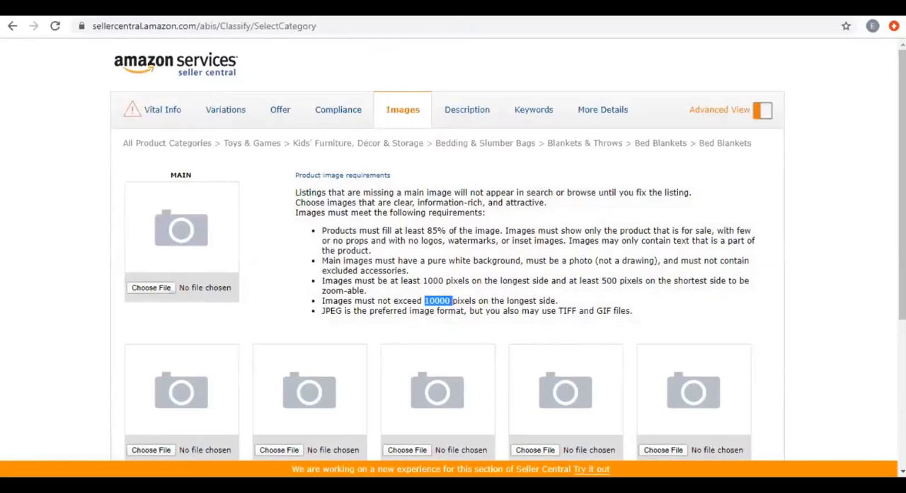
Highlight the JPEG, TIFF and GIF format requirement and look over the image slots down to Energy Guide Label.
left_click_drag(321, 311, 647, 318)
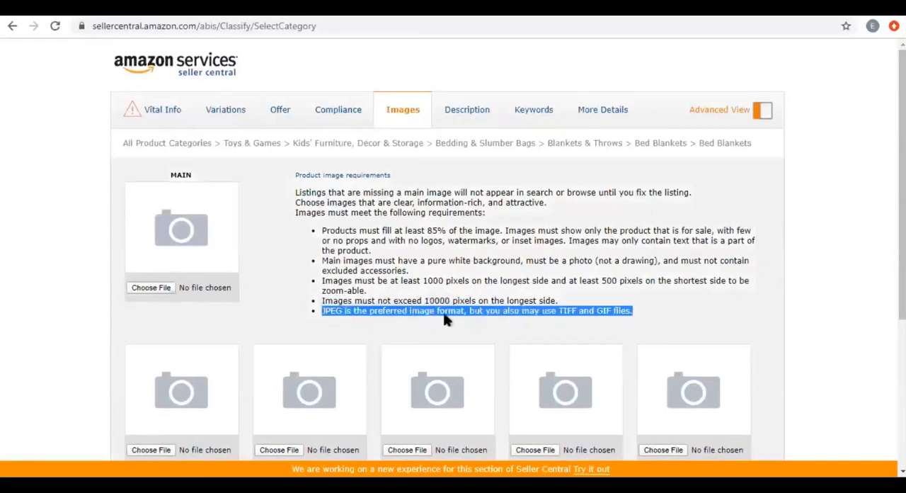
double_click(337, 312)
double_click(569, 311)
double_click(602, 311)
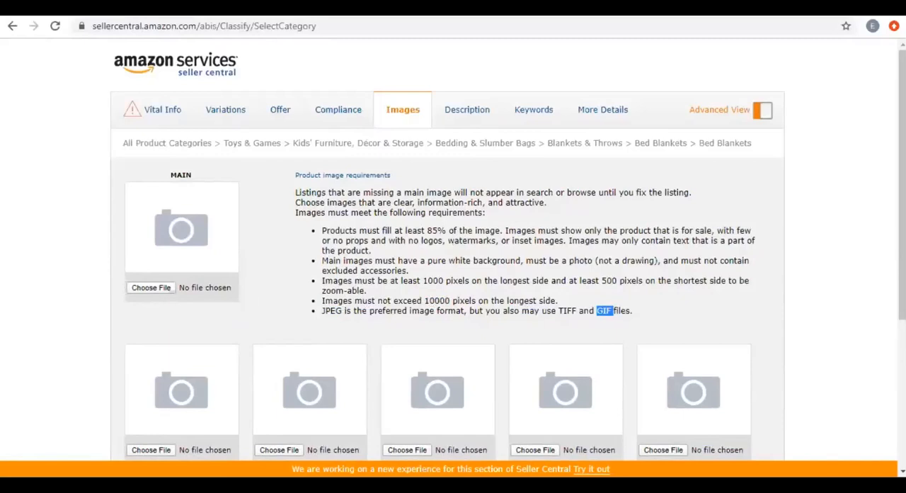
scroll(453, 247, "down", 2)
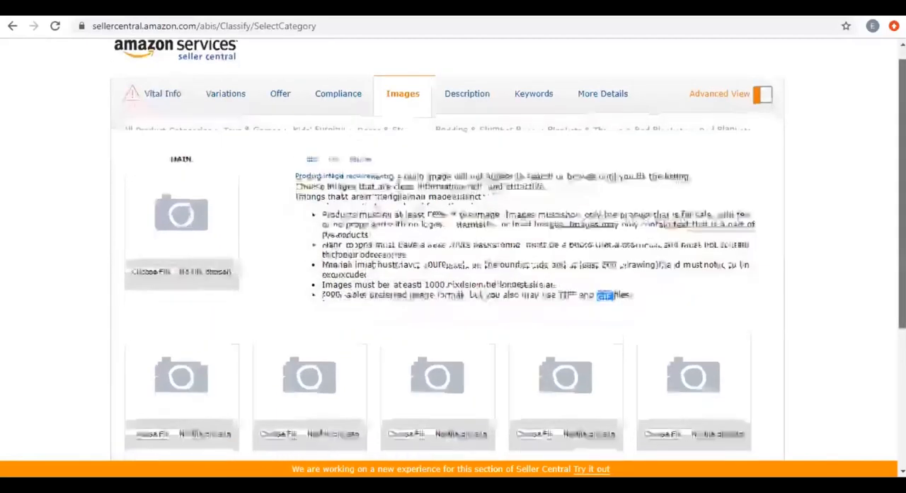
scroll(453, 248, "down", 2)
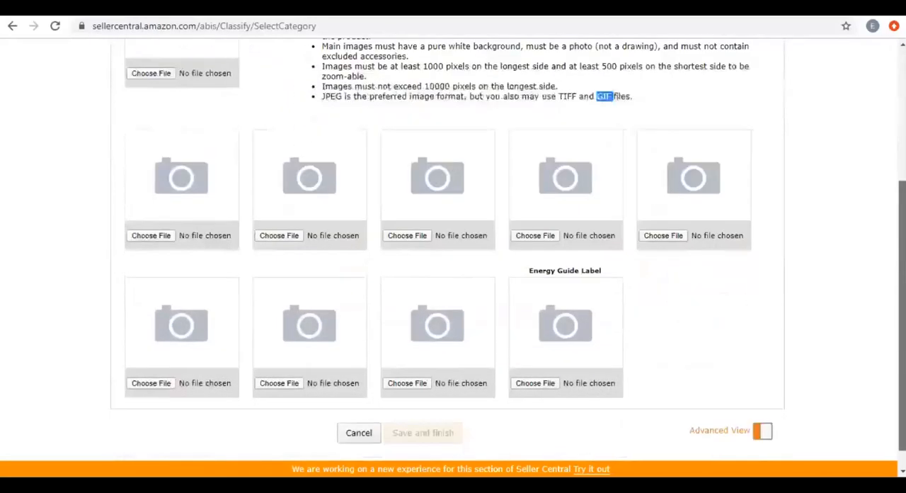
scroll(453, 247, "up", 3)
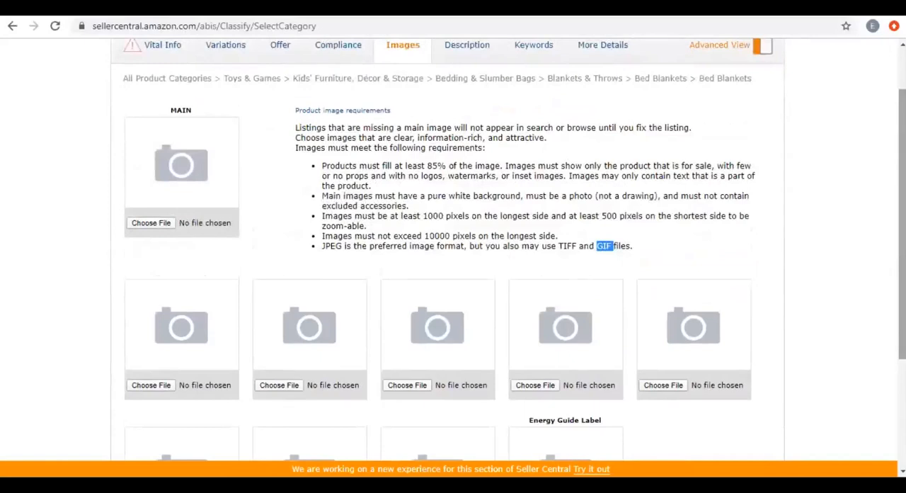
scroll(453, 248, "up", 1)
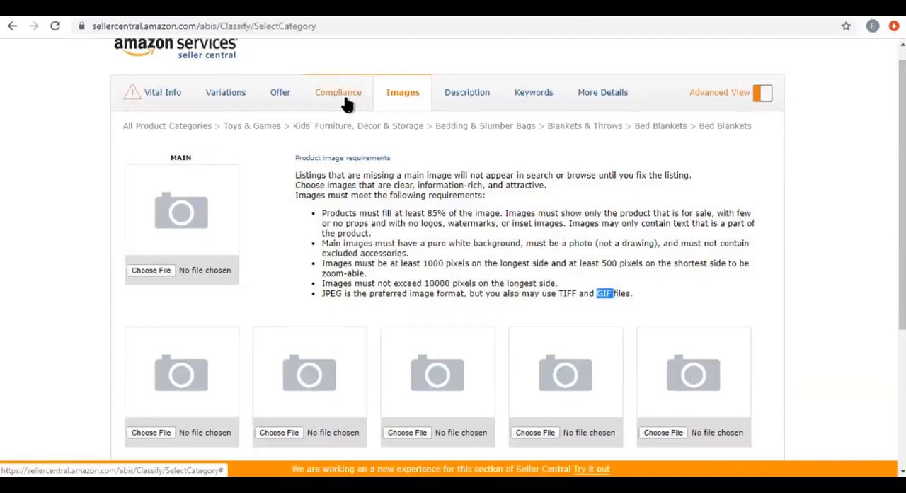
Open the Compliance section and look over its volume, weight and battery fields.
left_click(347, 104)
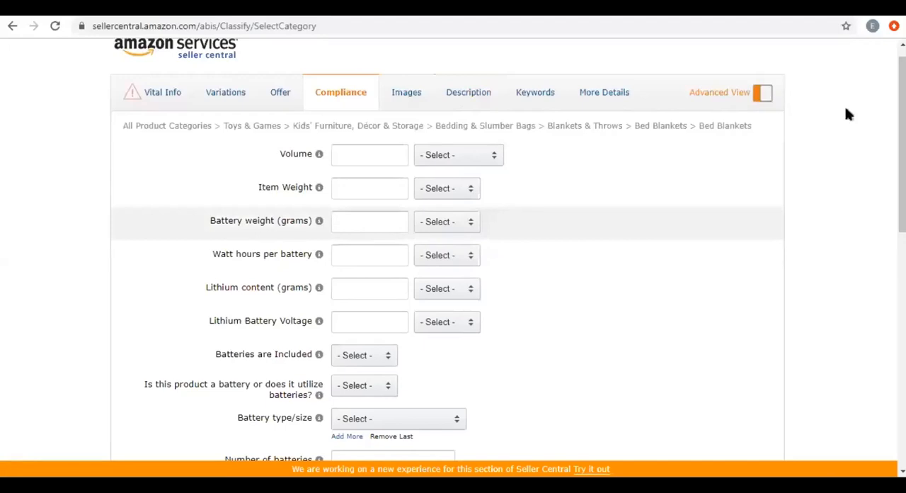
scroll(752, 110, "down", 5)
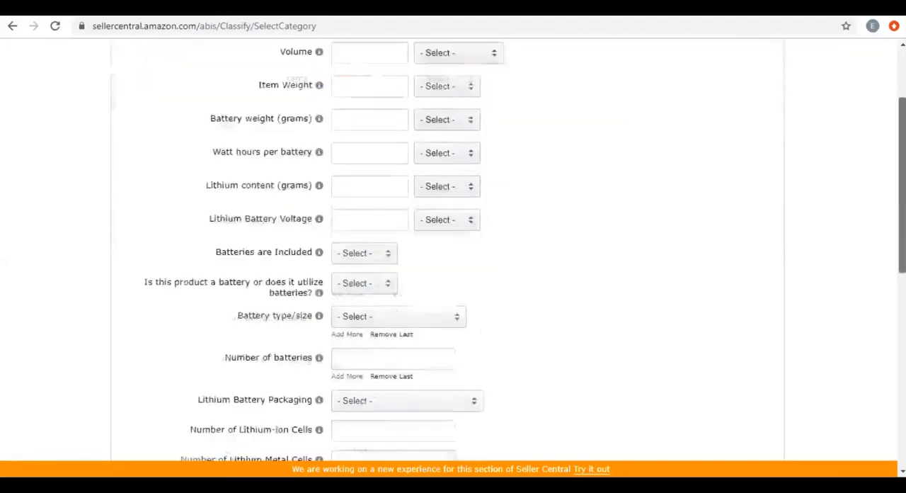
scroll(752, 110, "up", 5)
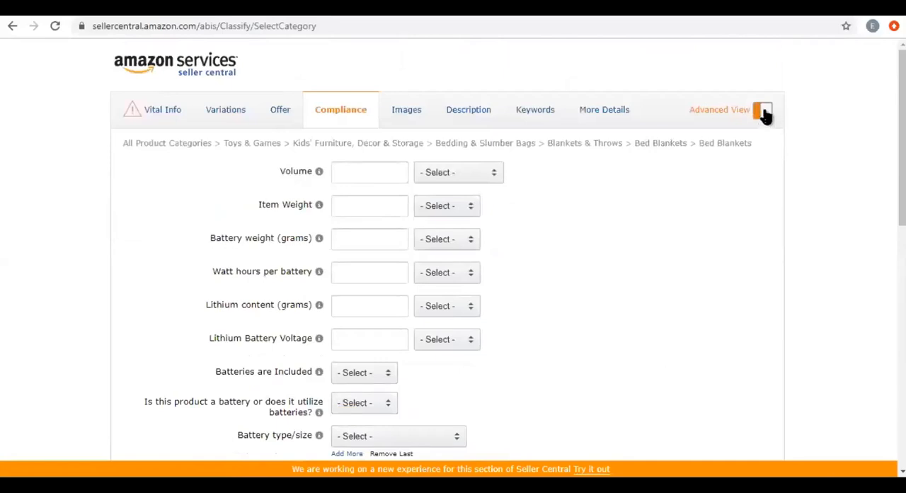
Turn Advanced View off and on again to compare the available sections, and return to Compliance.
left_click(762, 111)
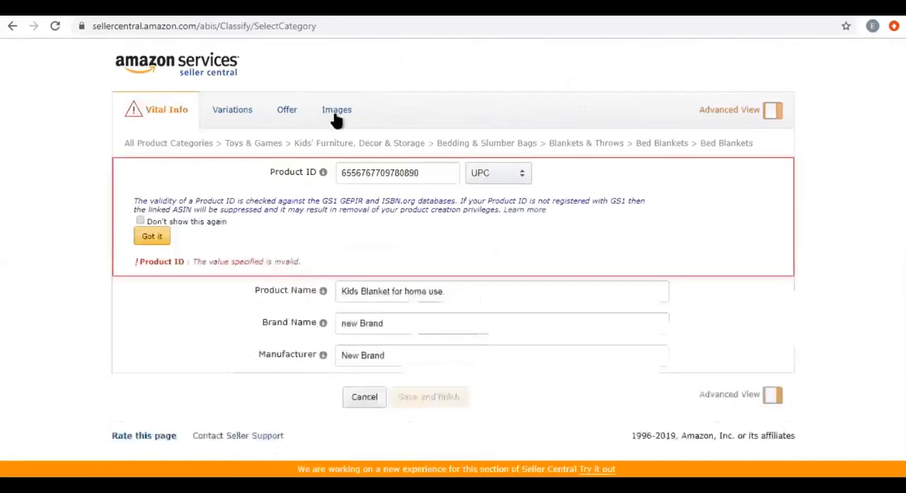
left_click(776, 114)
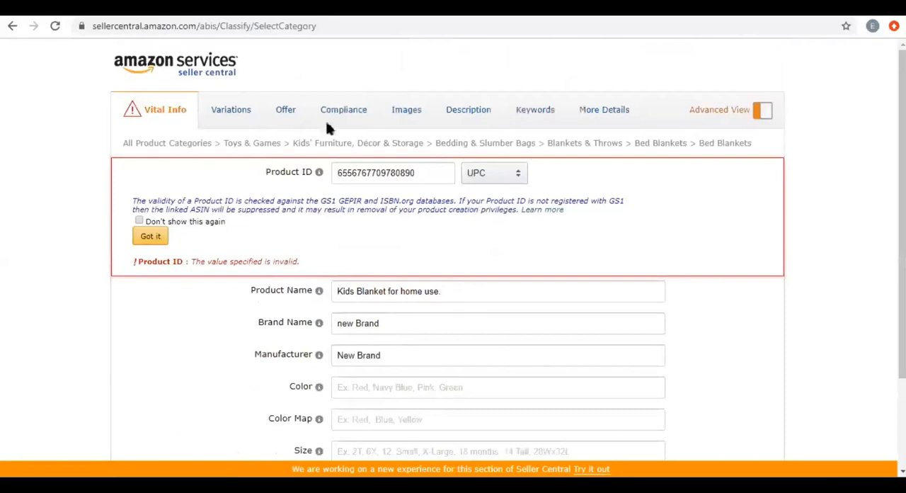
left_click(244, 113)
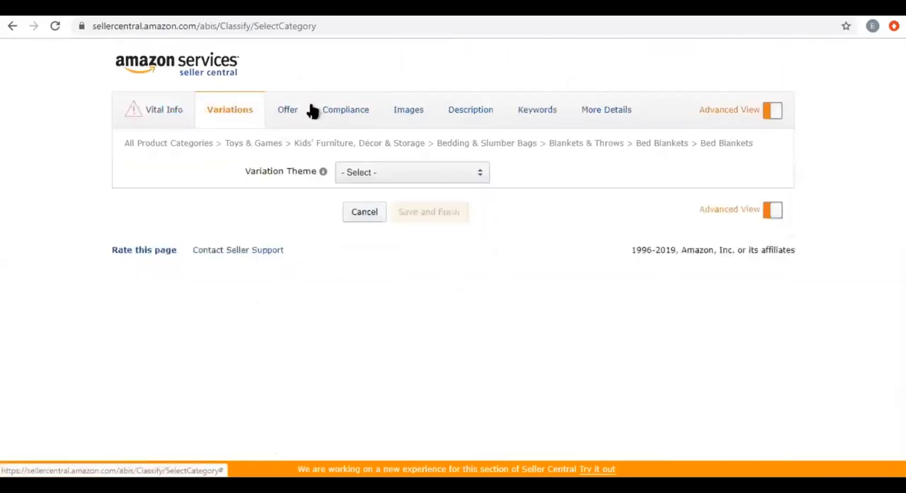
left_click(334, 114)
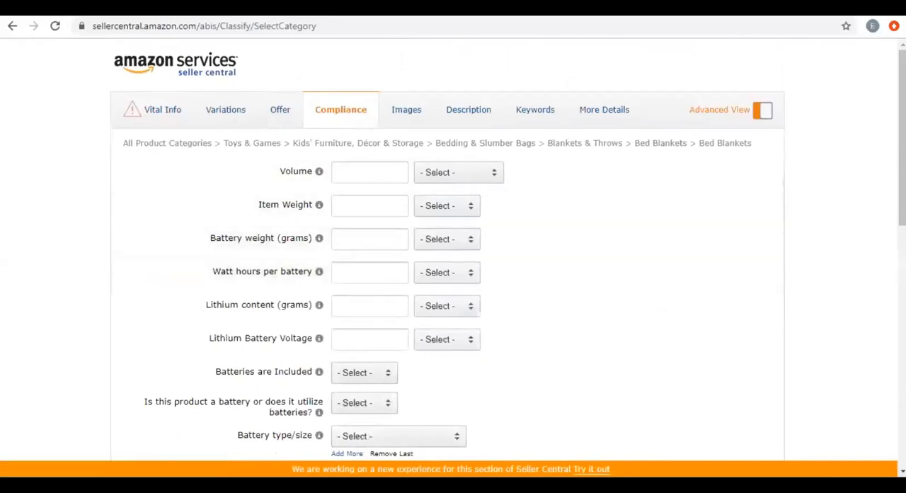
Review all Compliance fields, from the battery details to the California Proposition 65 chemical names.
scroll(453, 248, "down", 5)
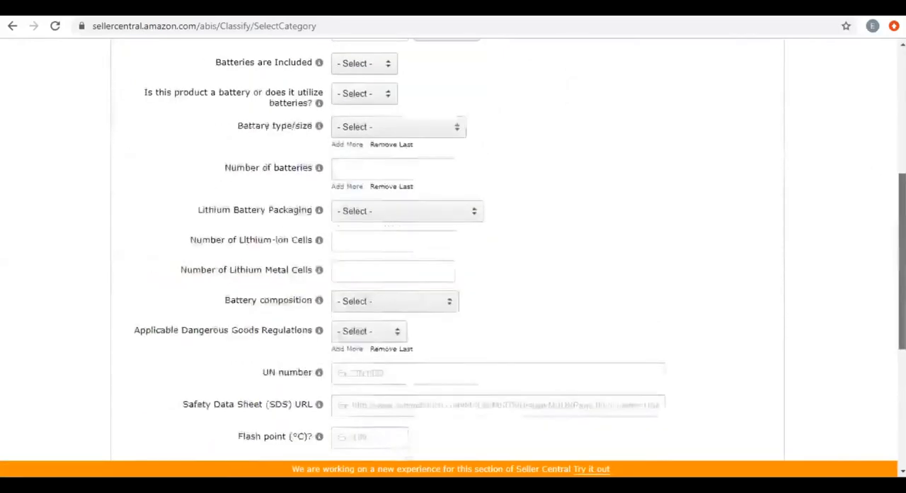
scroll(877, 397, "down", 4)
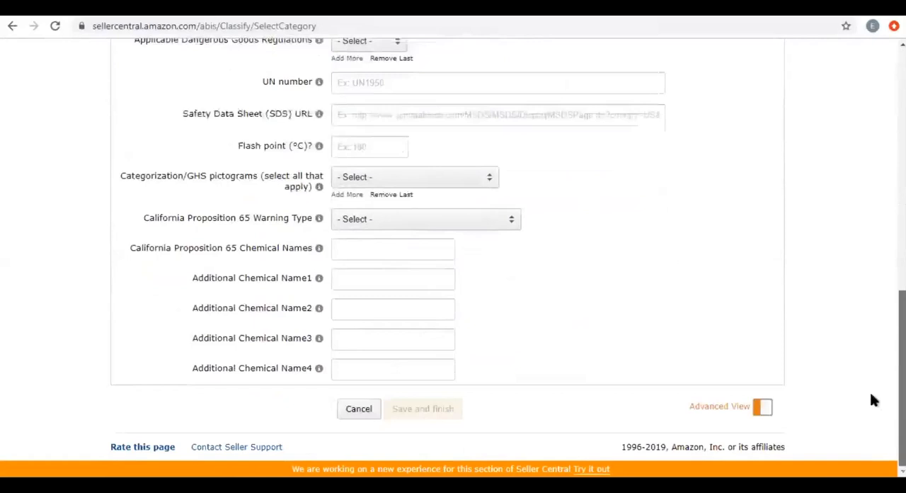
scroll(453, 248, "up", 9)
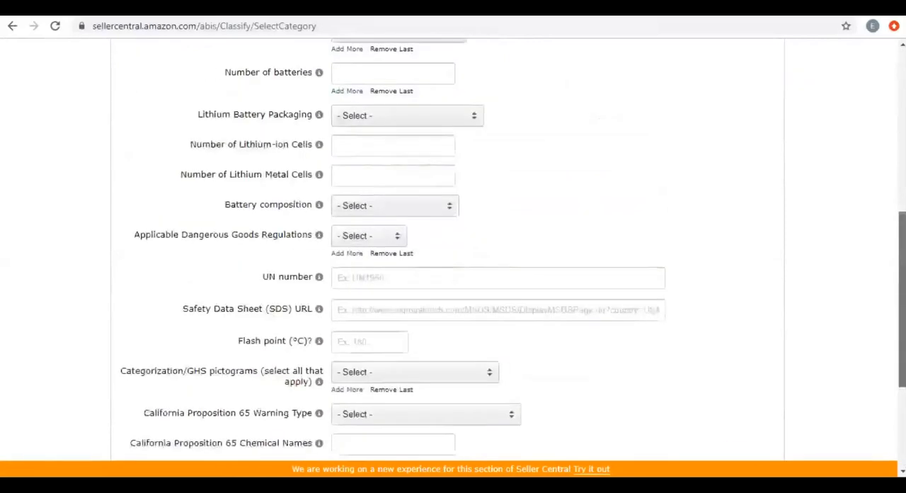
scroll(453, 248, "up", 2)
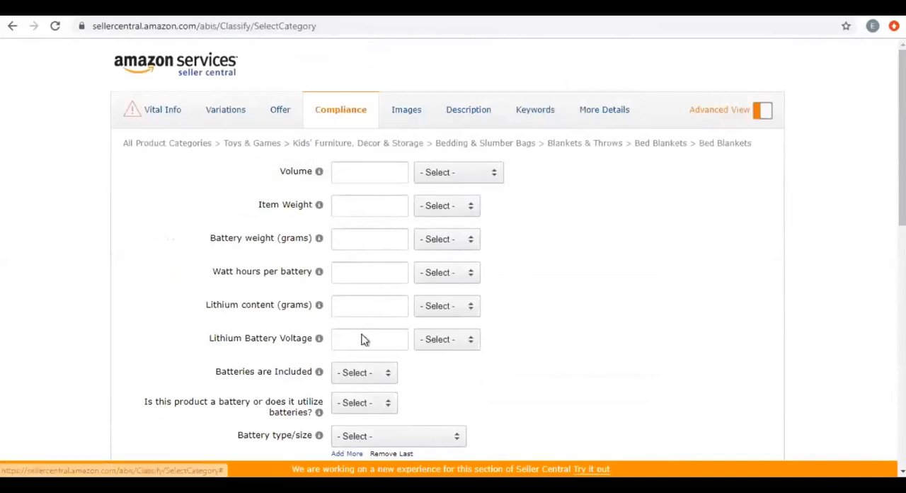
Check the More Details section, and return to Compliance to examine the dangerous goods, UN number and chemical name fields.
left_click(608, 113)
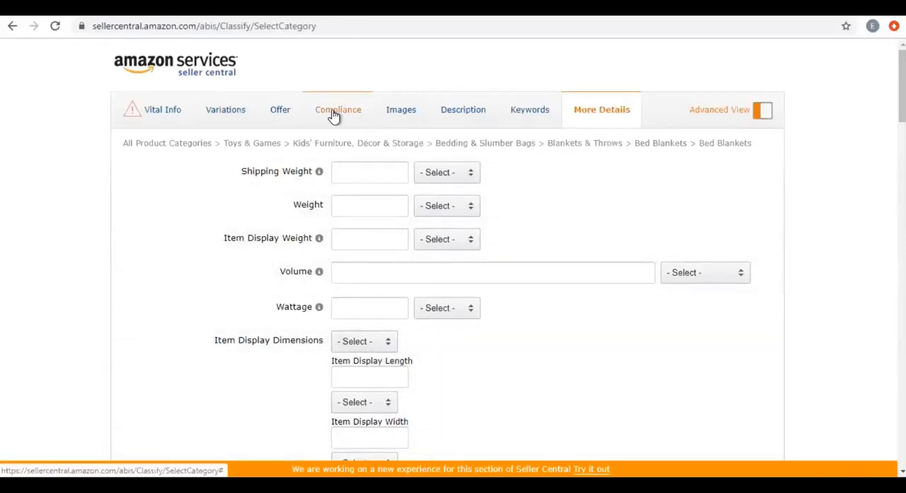
left_click(331, 117)
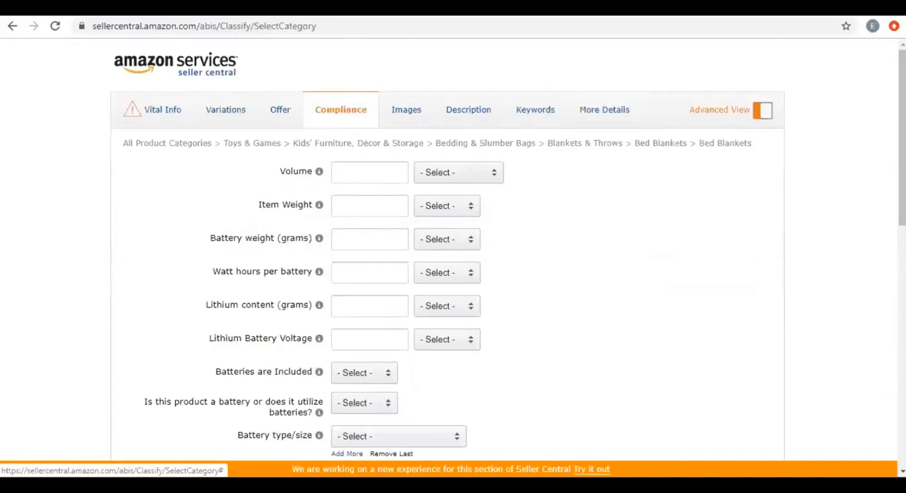
scroll(453, 248, "down", 3)
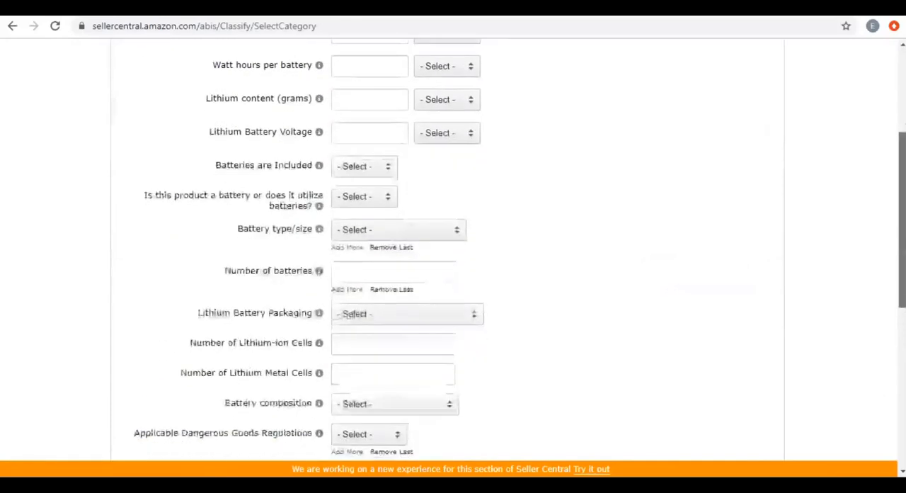
scroll(504, 218, "down", 4)
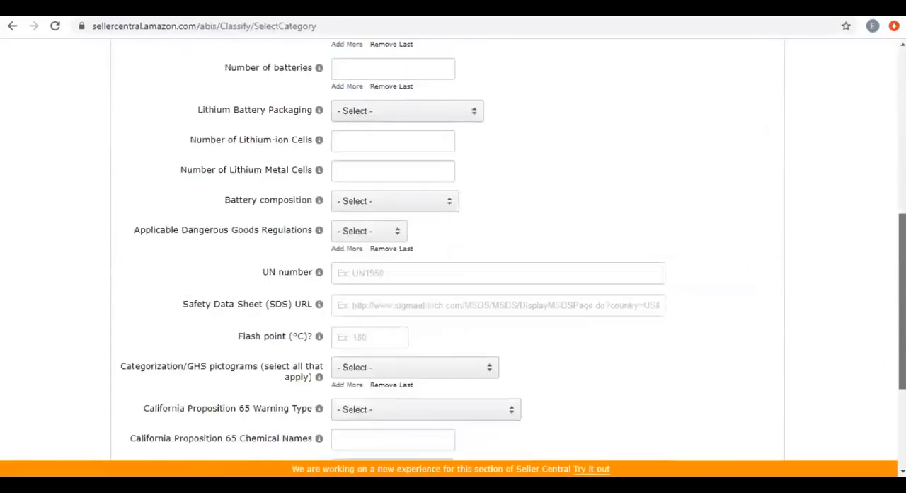
left_click(484, 223)
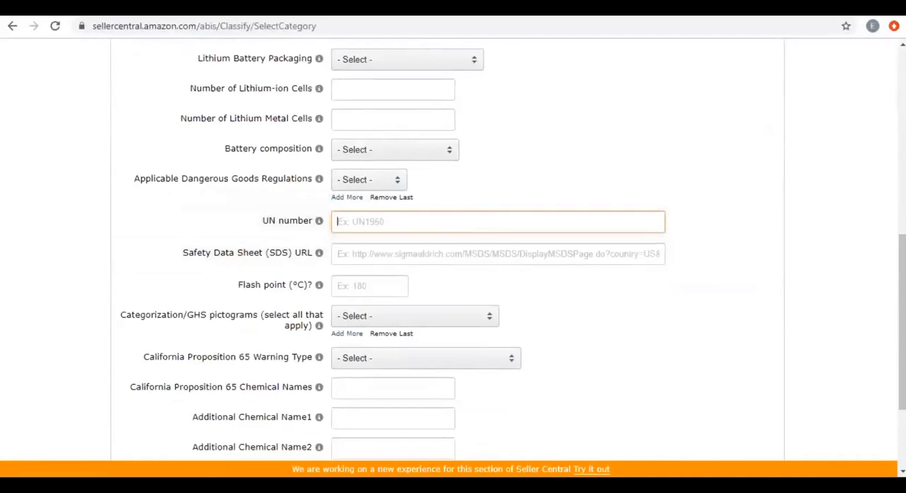
scroll(453, 248, "down", 2)
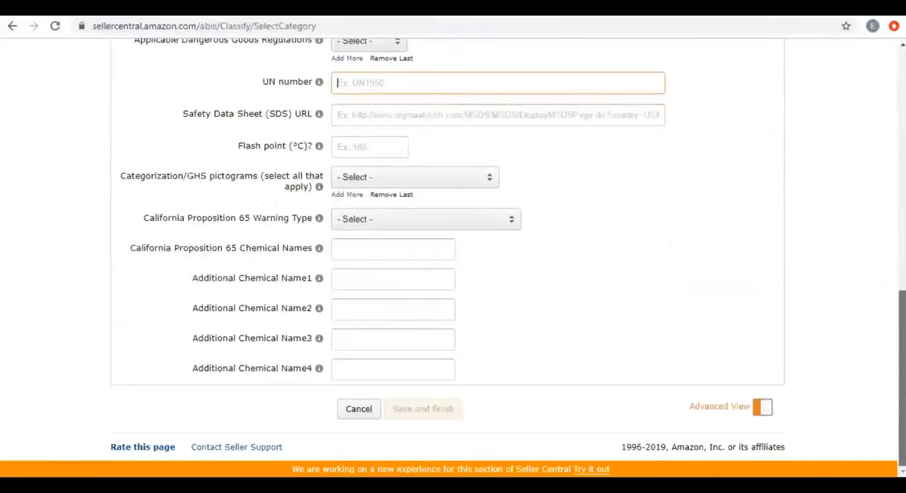
scroll(644, 173, "up", 15)
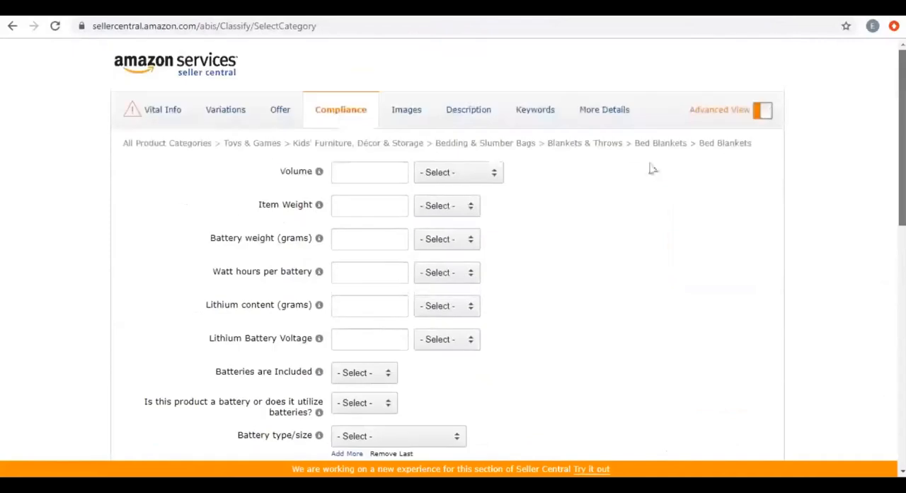
Open the Description section, place the cursor in the empty Product Description field, and return to Compliance.
left_click(466, 117)
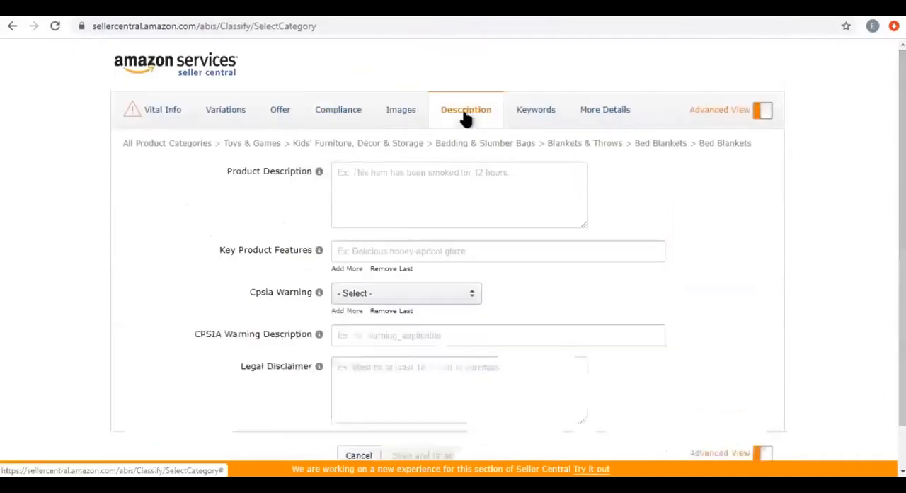
left_click(382, 196)
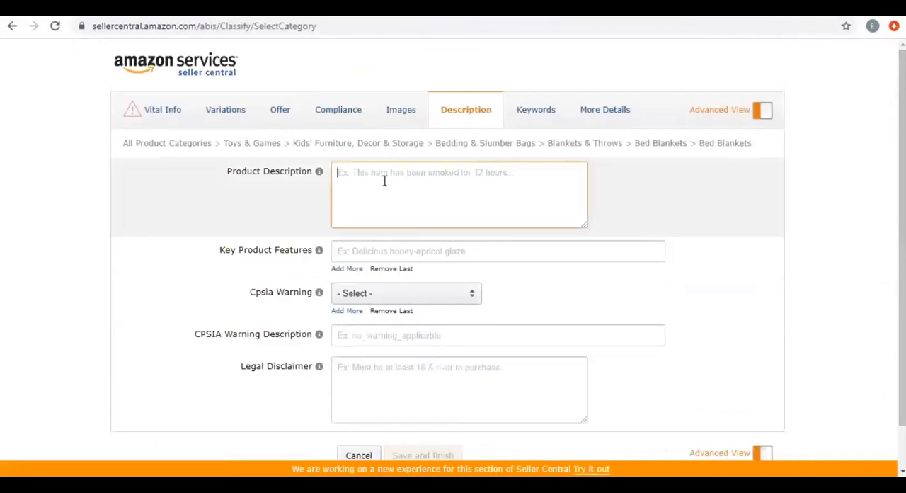
left_click(334, 112)
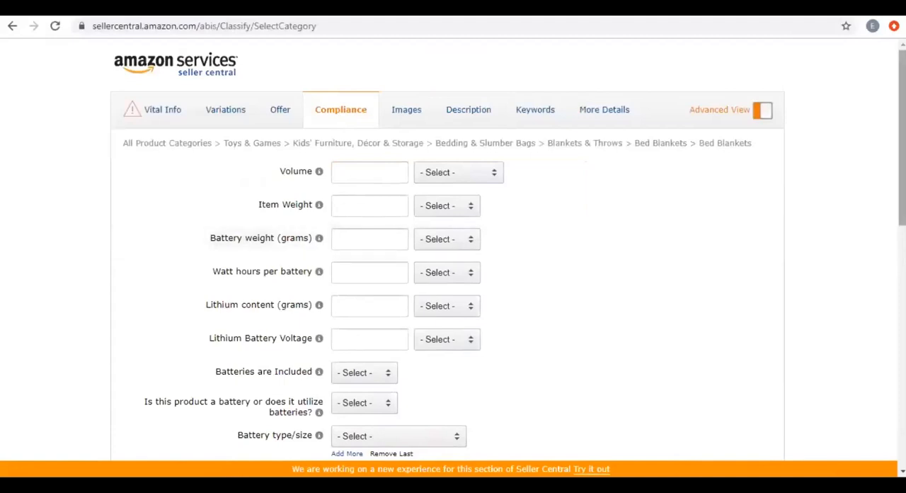
Review the More Details fields, from Shipping Weight to the occasion and thread count entries, and return to Compliance.
mouse_move(902, 196)
left_mouse_down()
mouse_move(902, 230)
mouse_move(902, 196)
left_mouse_up()
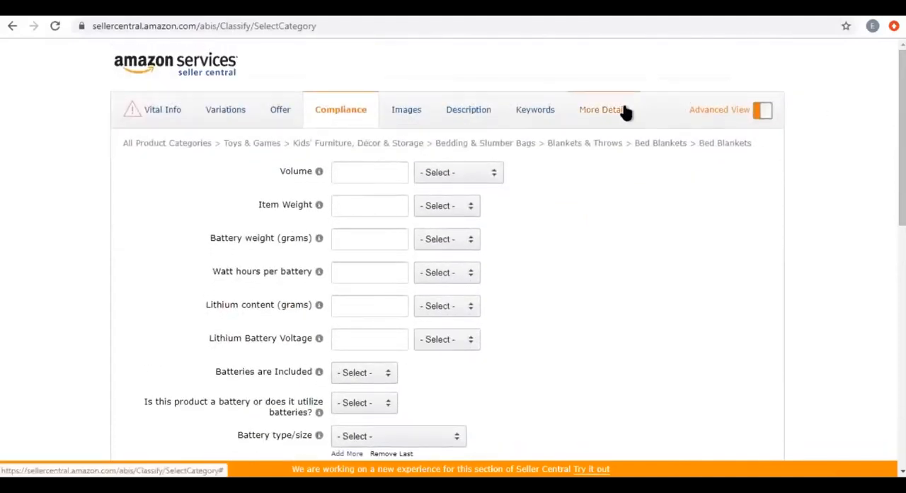
left_click(616, 113)
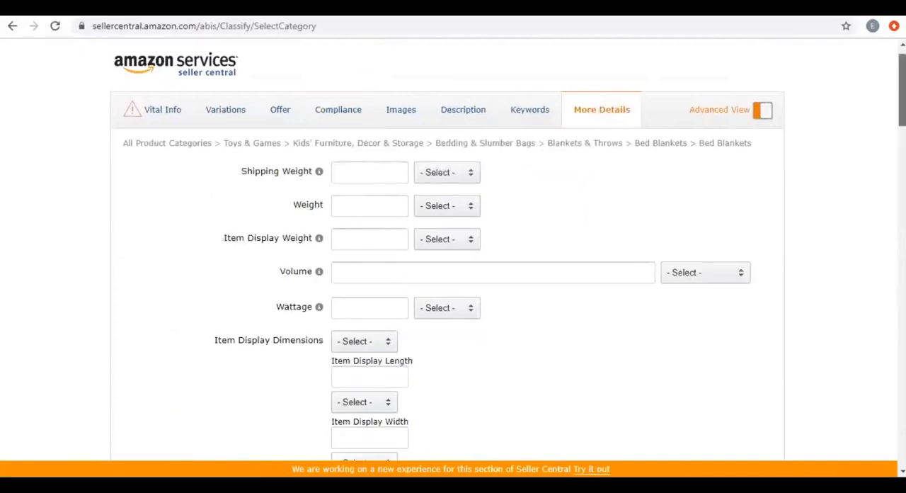
scroll(453, 283, "down", 1)
scroll(453, 283, "down", 3)
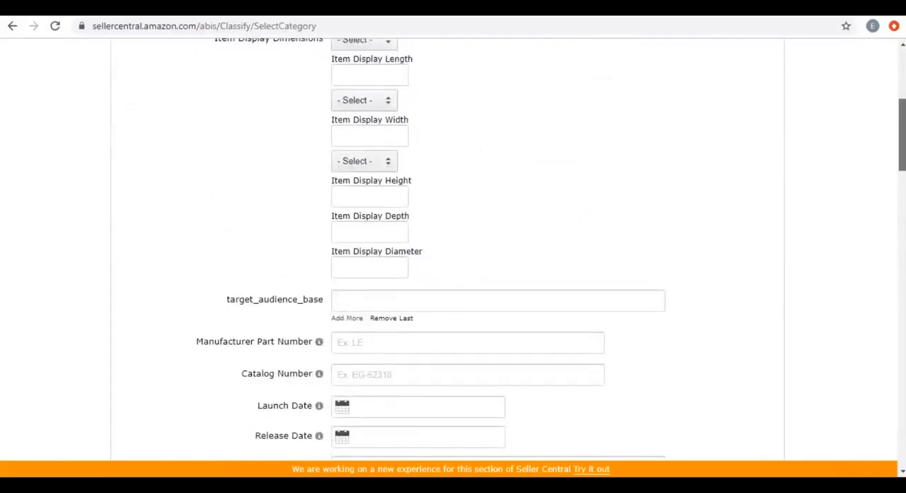
scroll(453, 283, "down", 2)
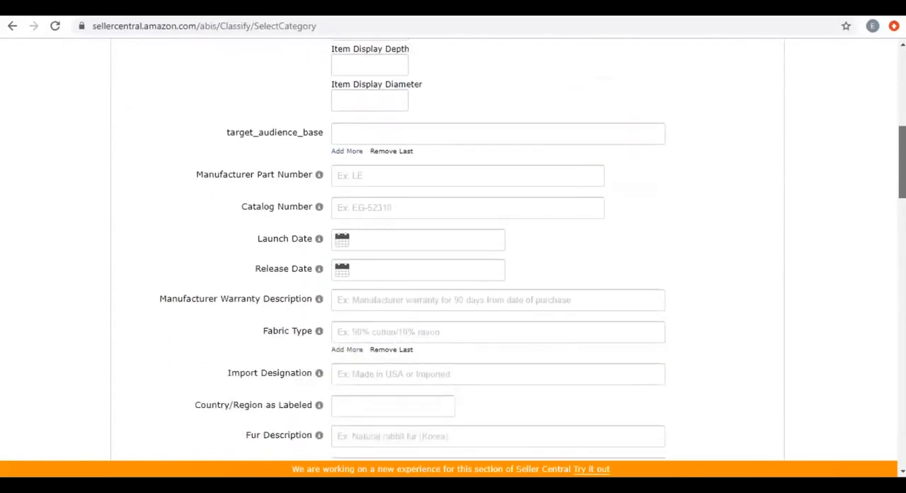
scroll(453, 284, "up", 1)
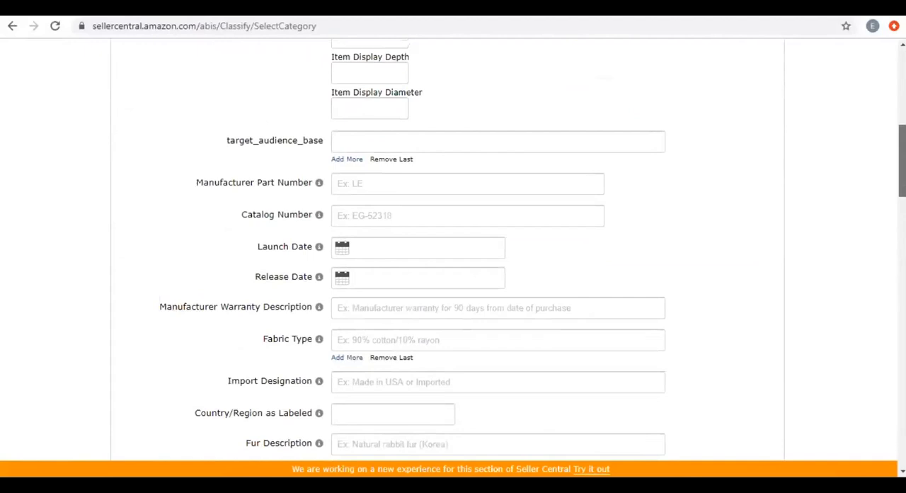
scroll(453, 283, "down", 2)
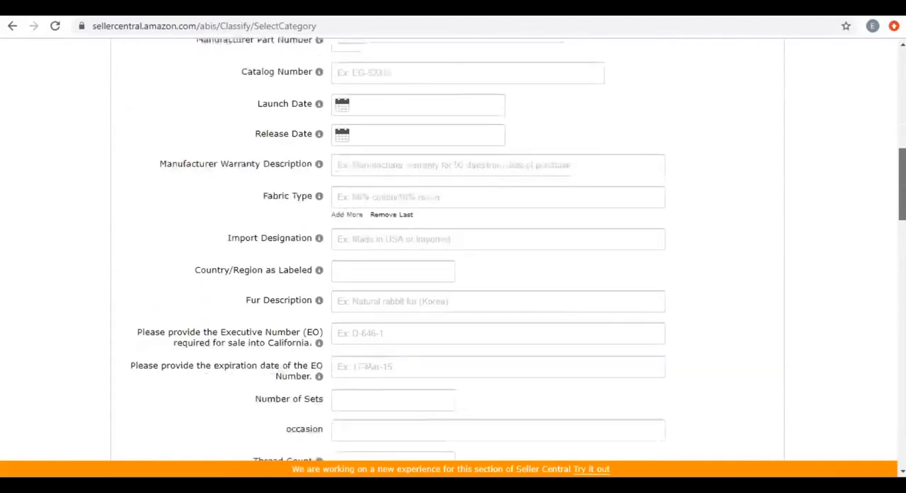
scroll(453, 283, "up", 2)
scroll(359, 175, "up", 6)
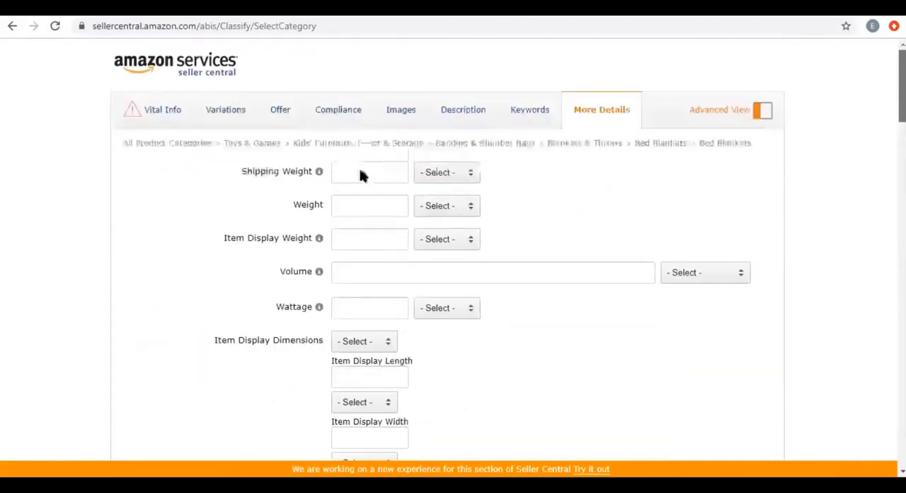
left_click(339, 113)
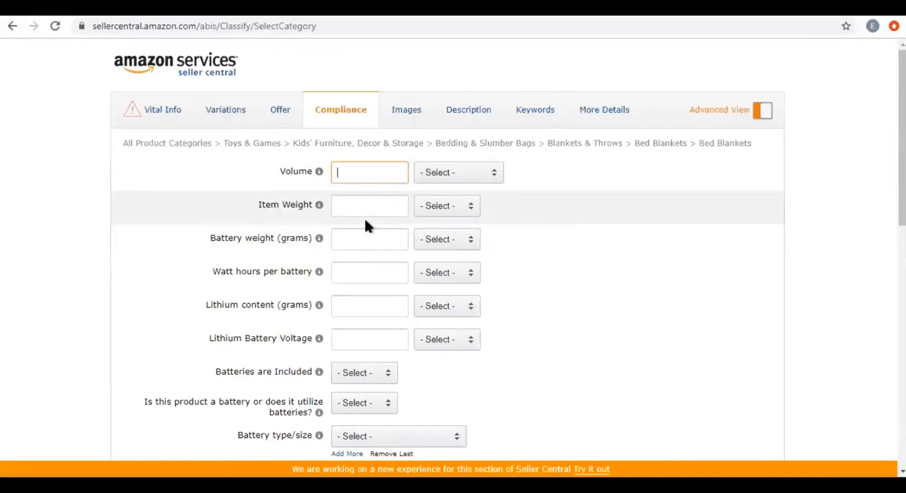
Open the Description section and enlarge the Product Description box to the width of the Key Product Features field, keeping it ready for entry.
left_click(361, 243)
left_click(480, 125)
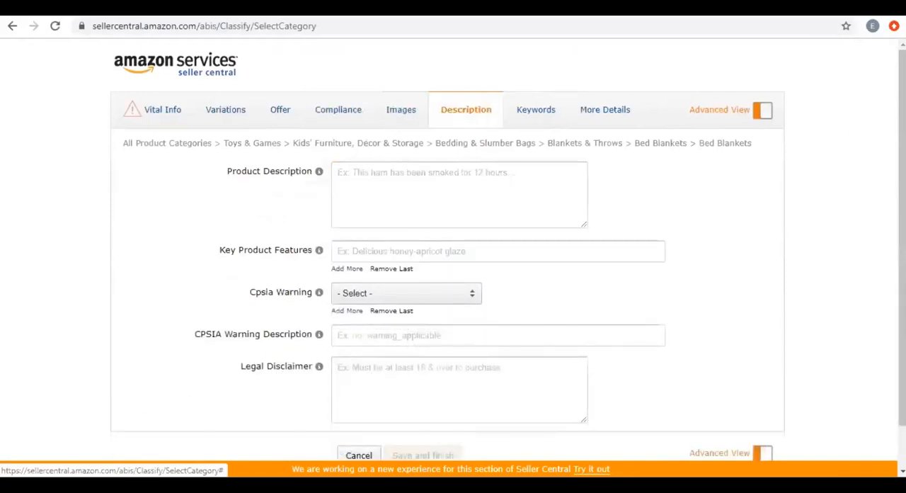
scroll(404, 151, "down", 1)
left_click(391, 137)
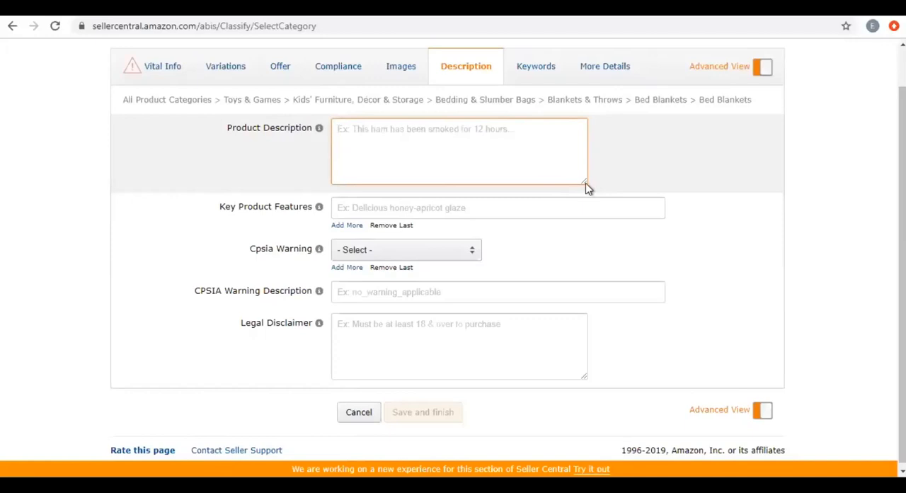
left_click_drag(586, 183, 660, 205)
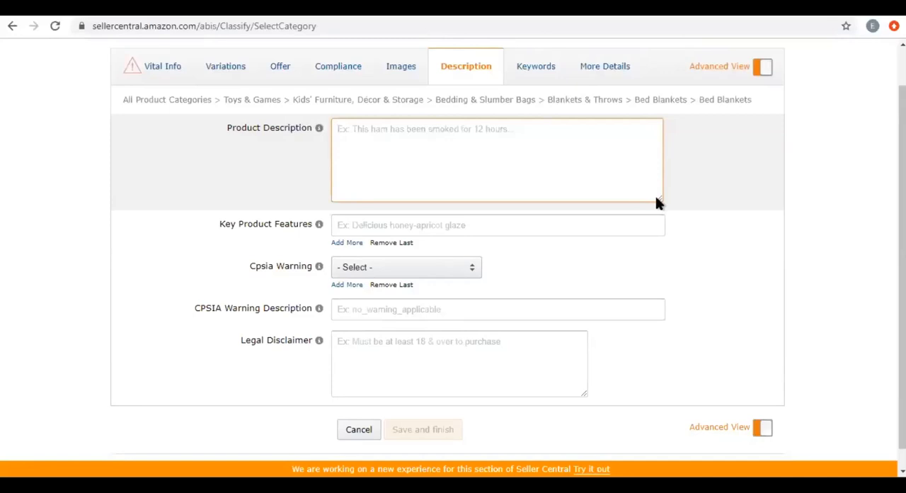
left_click_drag(659, 200, 662, 241)
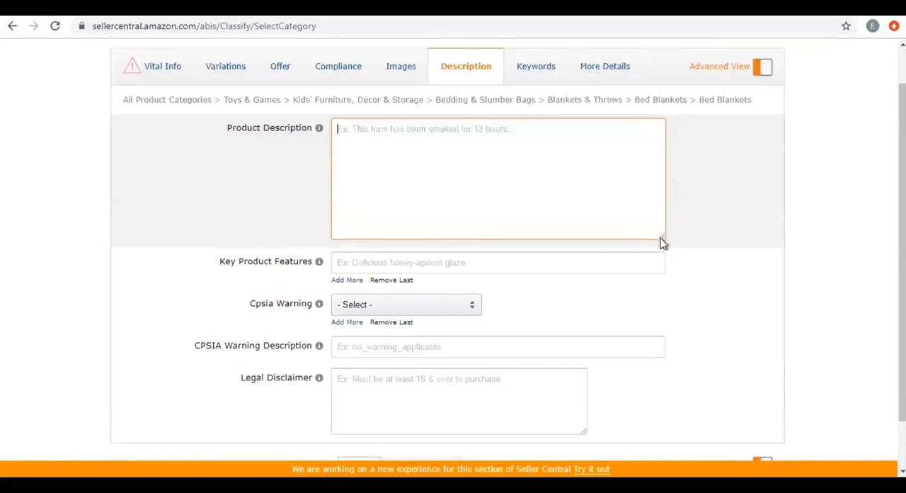
left_click(716, 221)
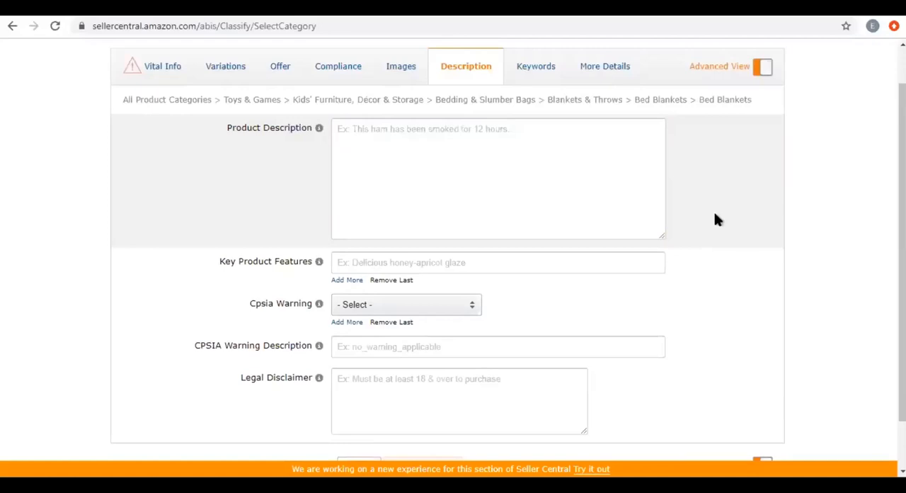
left_click(571, 186)
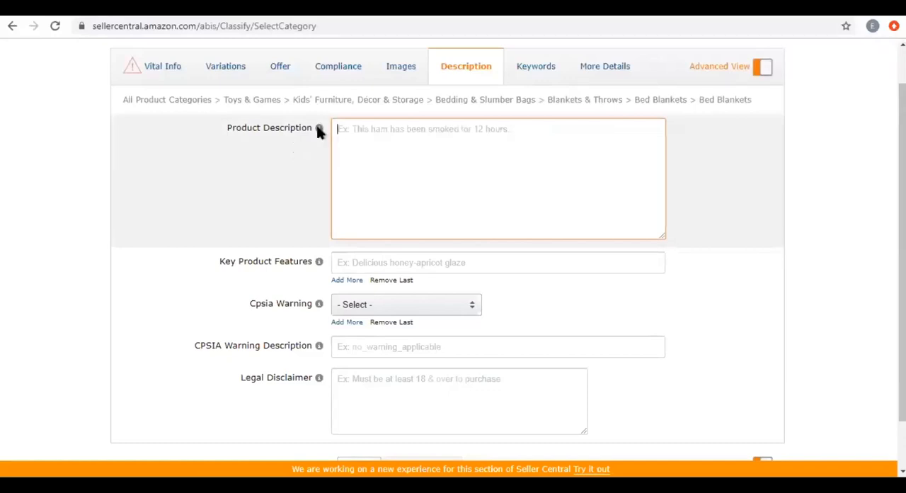
Go back to Vital Info and examine the Product Name, highlighting the full title and the word "home".
left_click(158, 69)
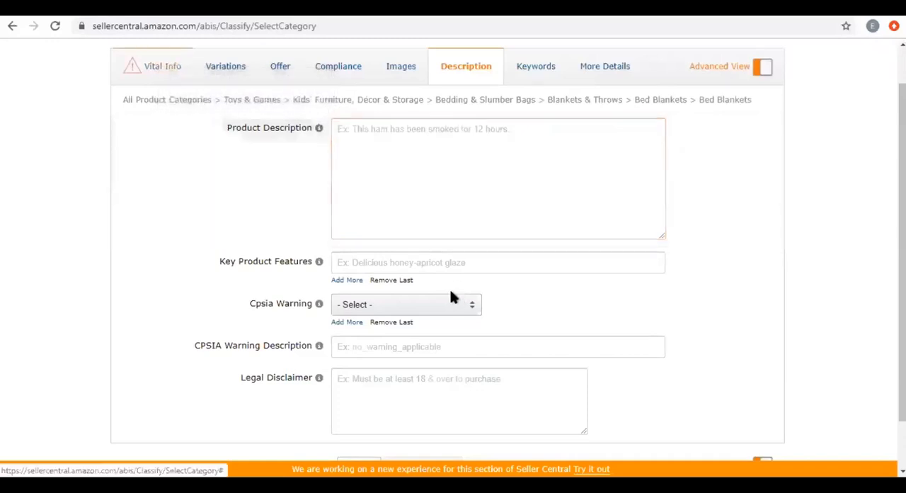
triple_click(380, 247)
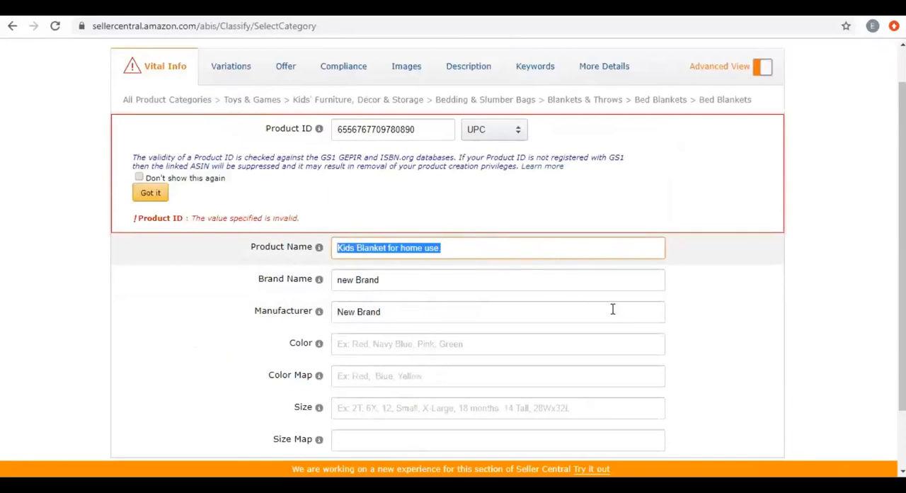
scroll(613, 310, "down", 2)
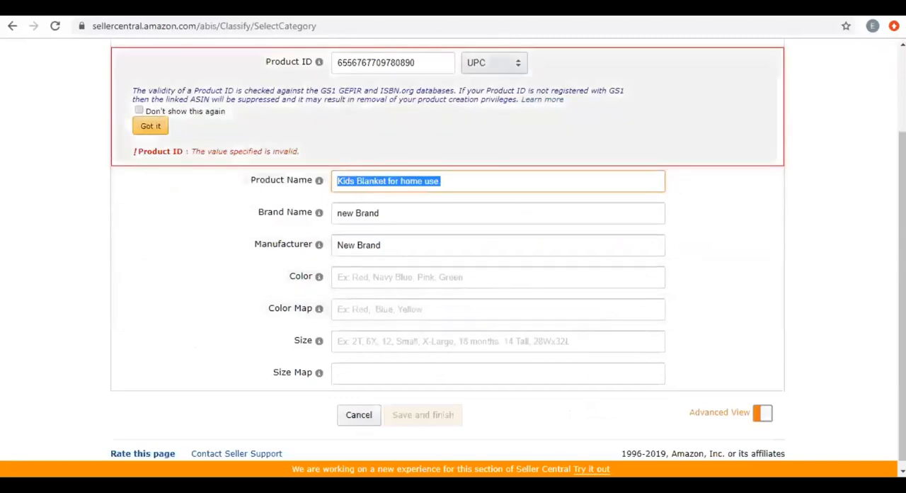
scroll(636, 283, "up", 3)
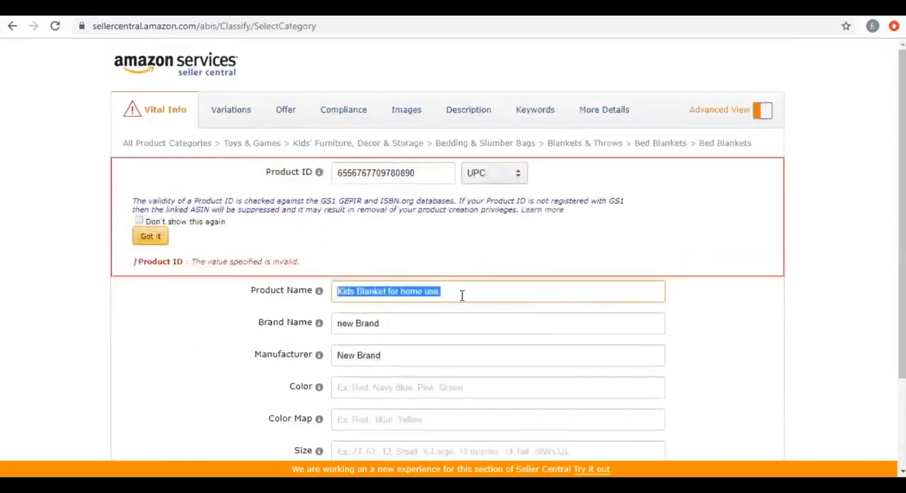
left_click(432, 291)
double_click(431, 292)
double_click(407, 291)
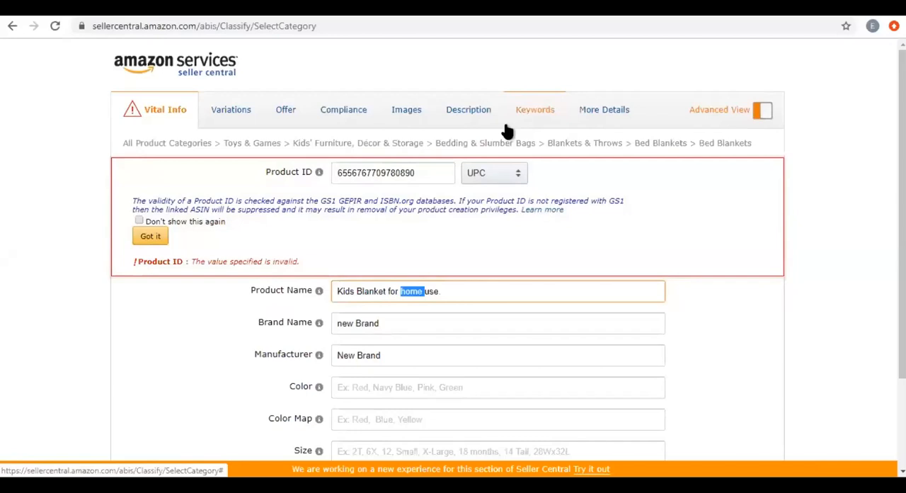
left_click(408, 8)
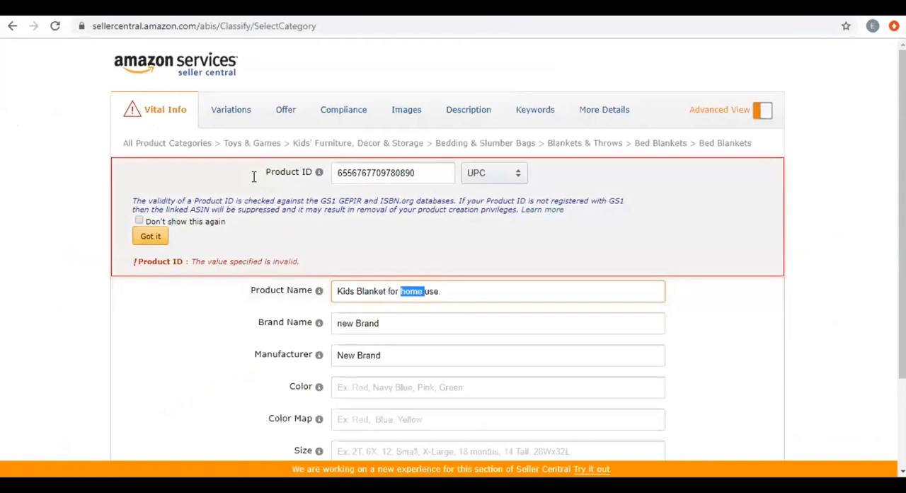
Return to the Description section, glance at the Kingole blanket listing, and add two extra Key Product Features fields.
left_click(461, 109)
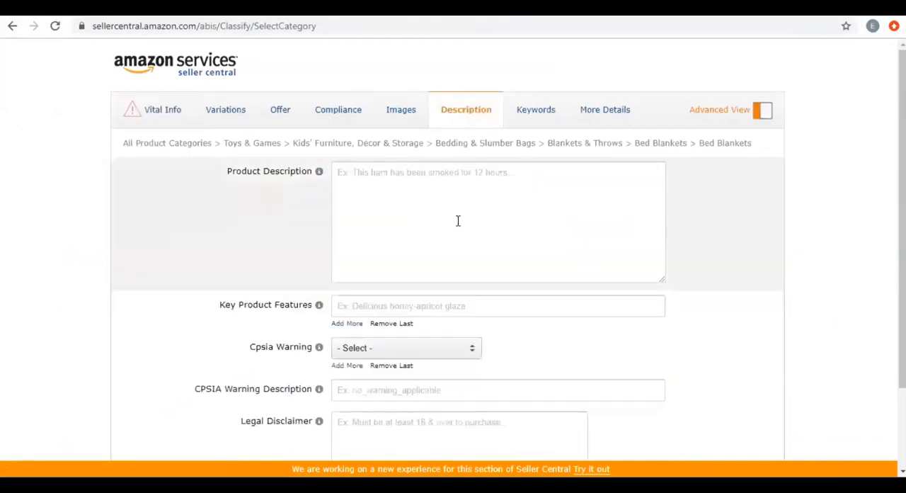
left_click(448, 207)
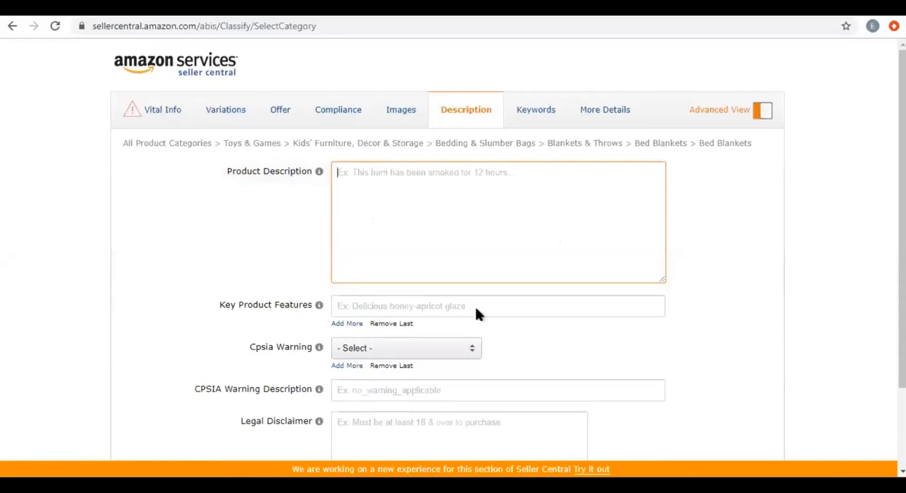
left_click(448, 306)
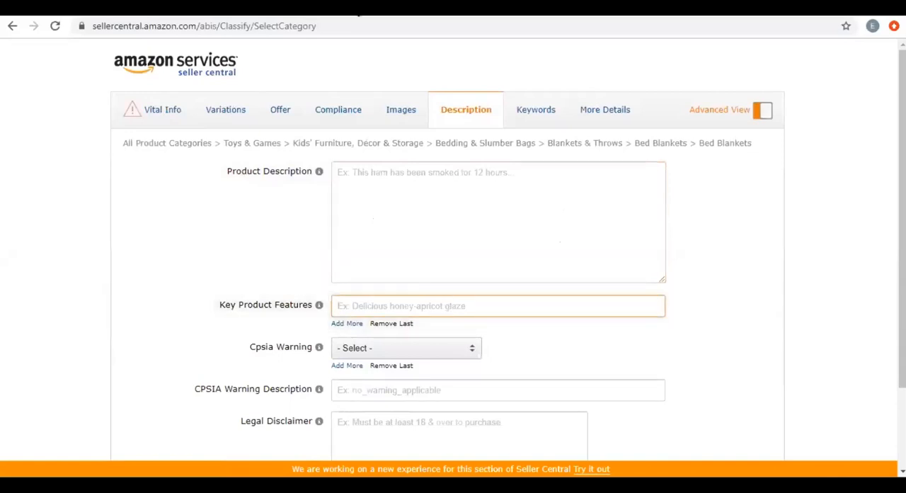
left_click(371, 13)
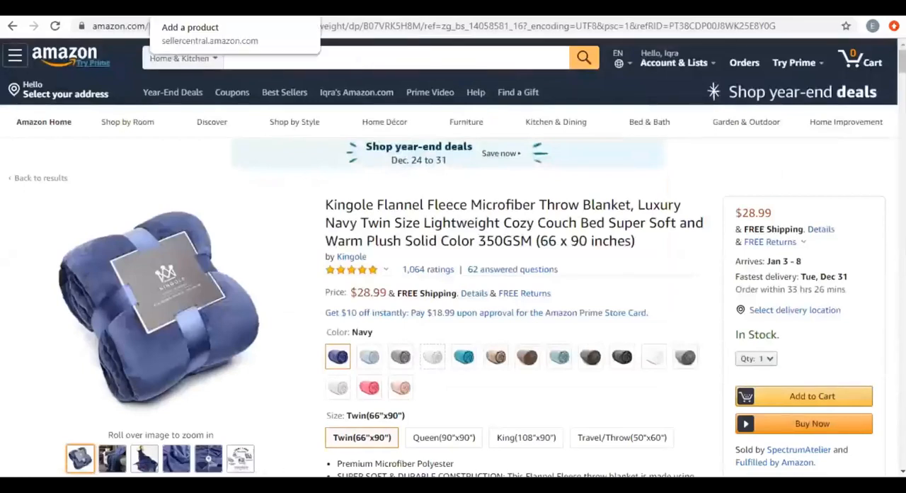
left_click(227, 7)
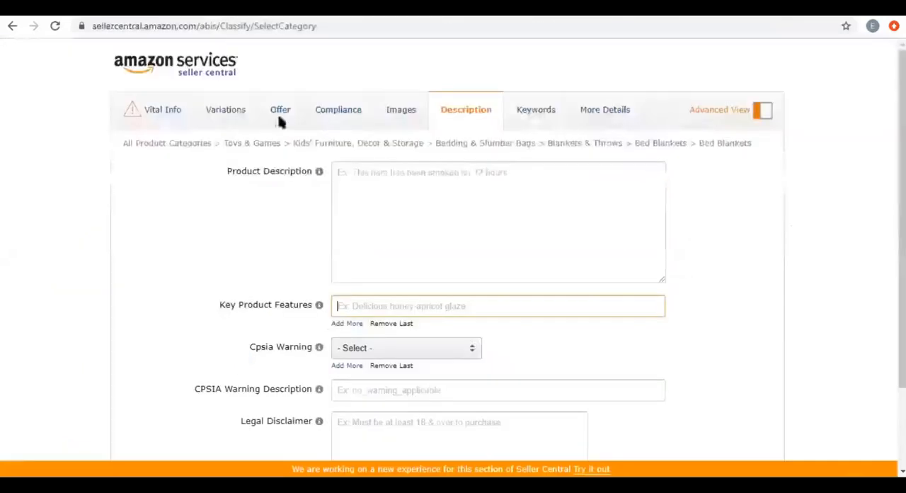
left_click(346, 324)
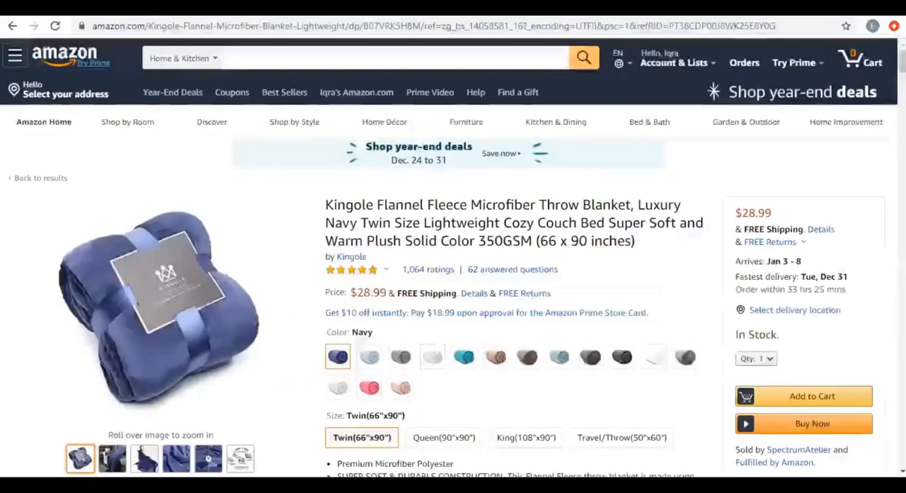
Highlight the construction and all-seasons bullet points on the Kingole blanket listing, and return to the Product Description field in Seller Central.
scroll(383, 305, "down", 2)
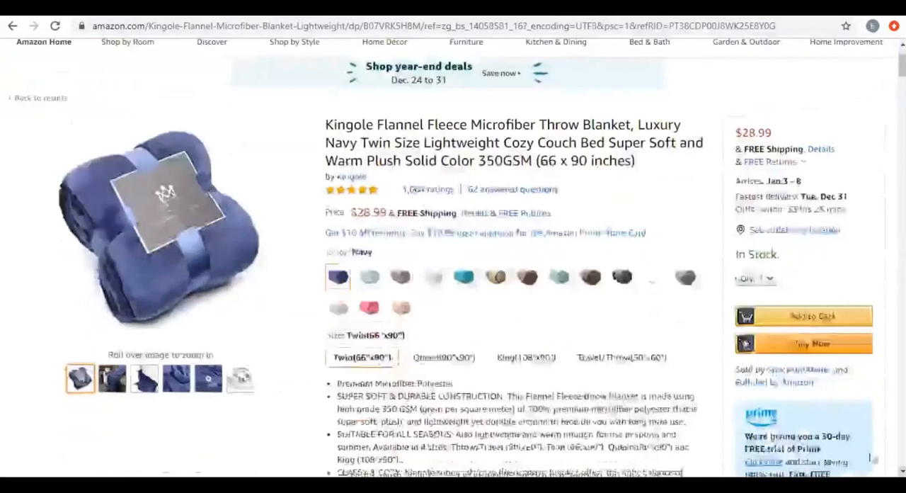
scroll(338, 265, "down", 2)
left_click_drag(337, 262, 694, 292)
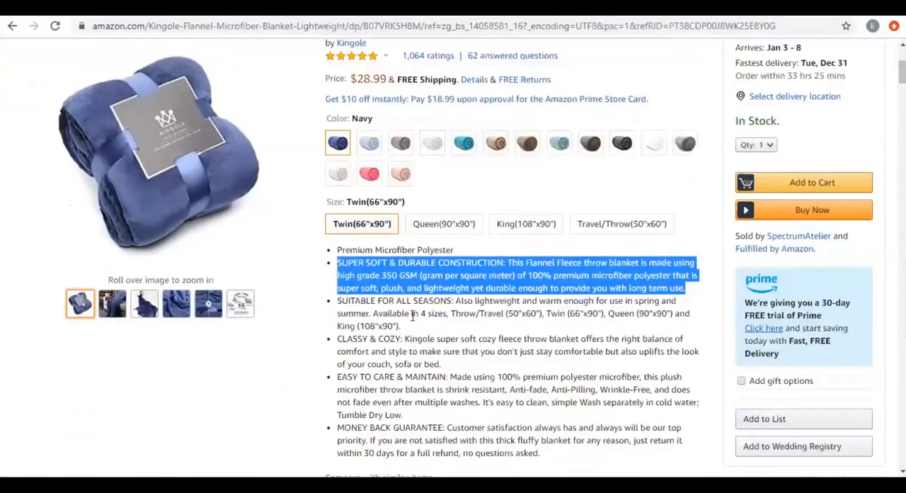
left_click_drag(413, 316, 338, 300)
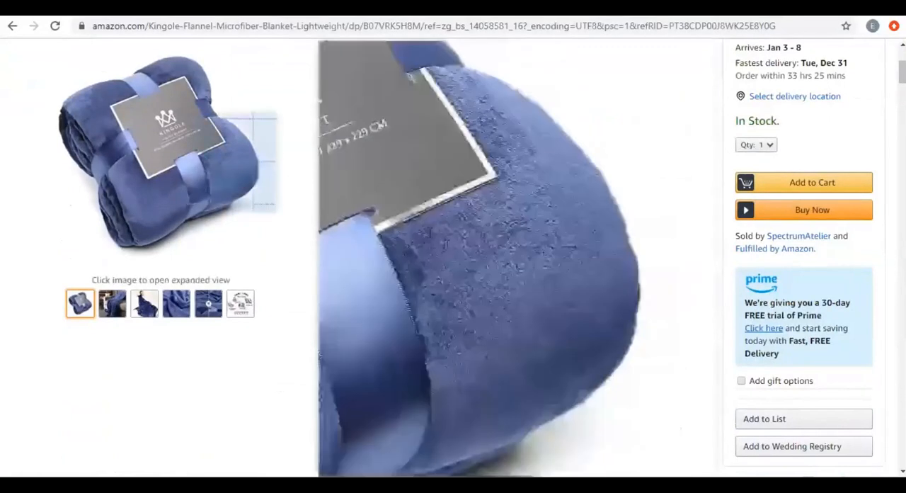
left_click(219, 9)
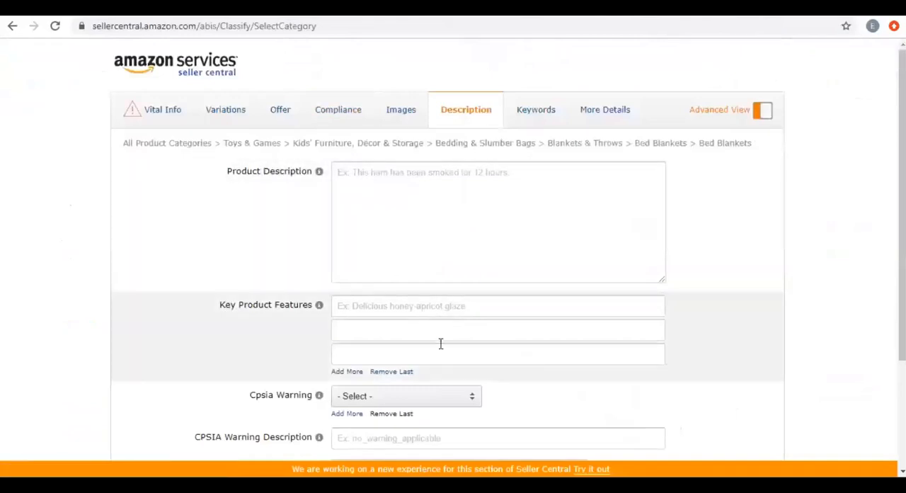
left_click(430, 188)
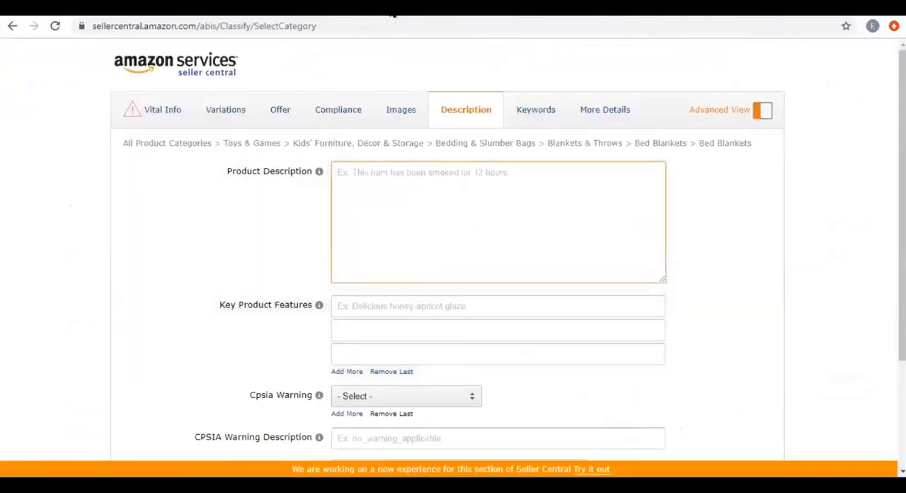
Switch to the Kingole blanket listing and examine its Product Description section, including the banner, images, text and related product comparison.
left_click(388, 8)
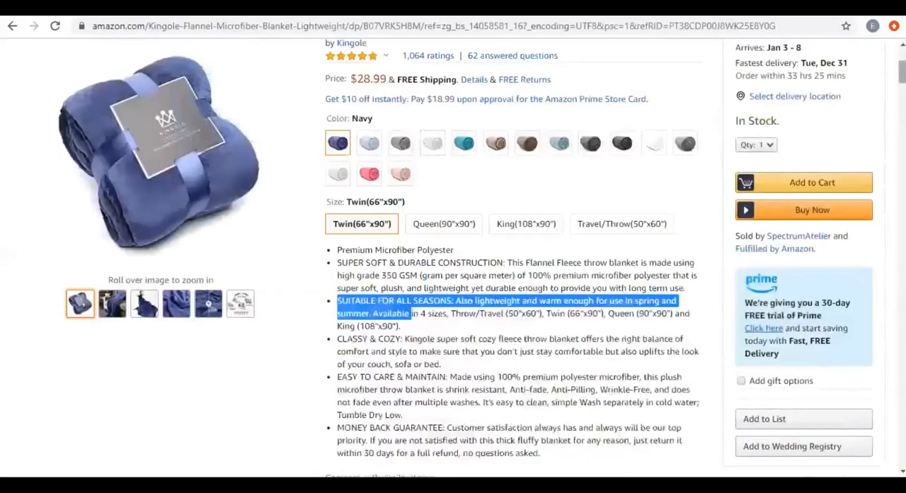
scroll(453, 255, "down", 5)
scroll(453, 255, "down", 6)
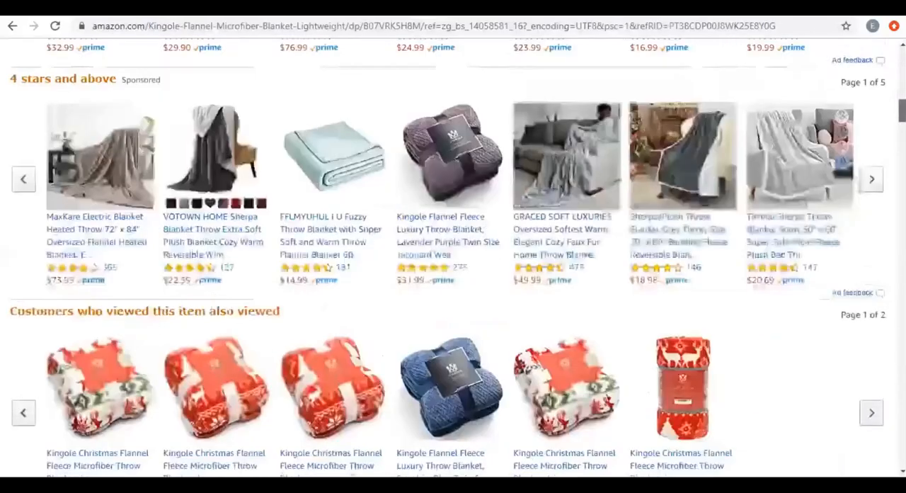
scroll(453, 255, "down", 10)
scroll(453, 254, "down", 5)
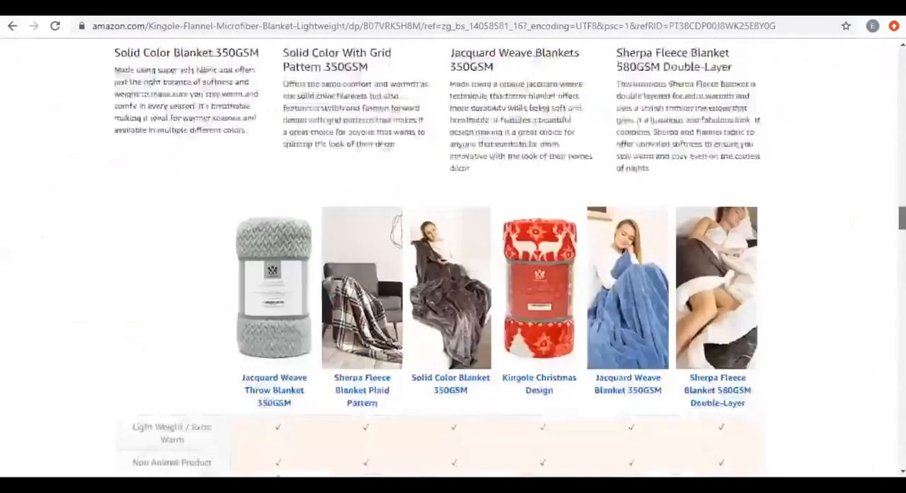
scroll(620, 188, "up", 5)
scroll(619, 188, "up", 6)
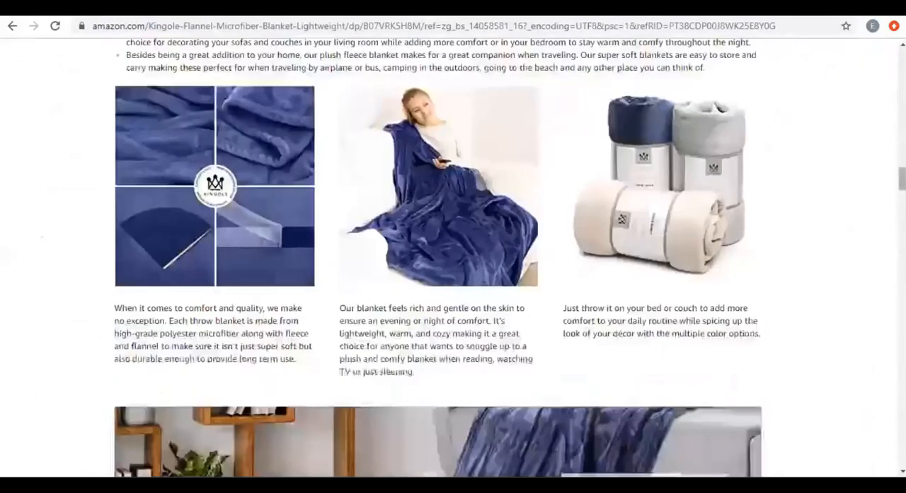
scroll(453, 255, "up", 3)
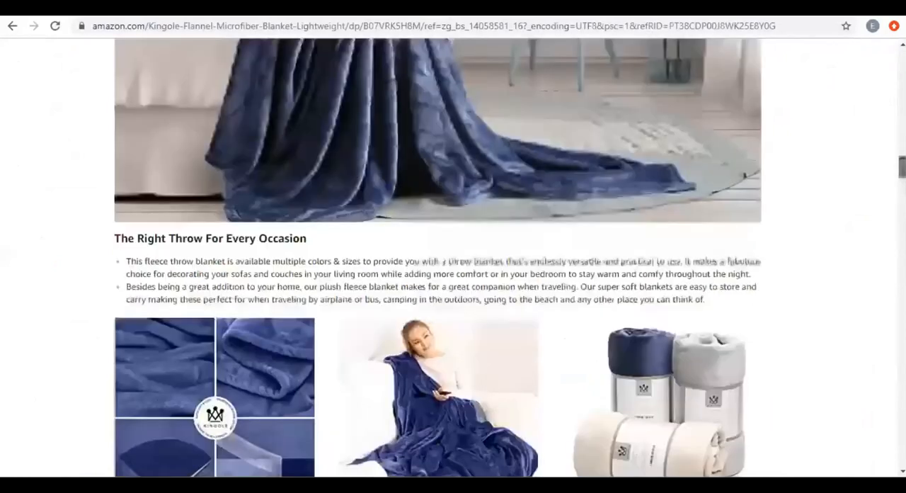
scroll(453, 255, "up", 2)
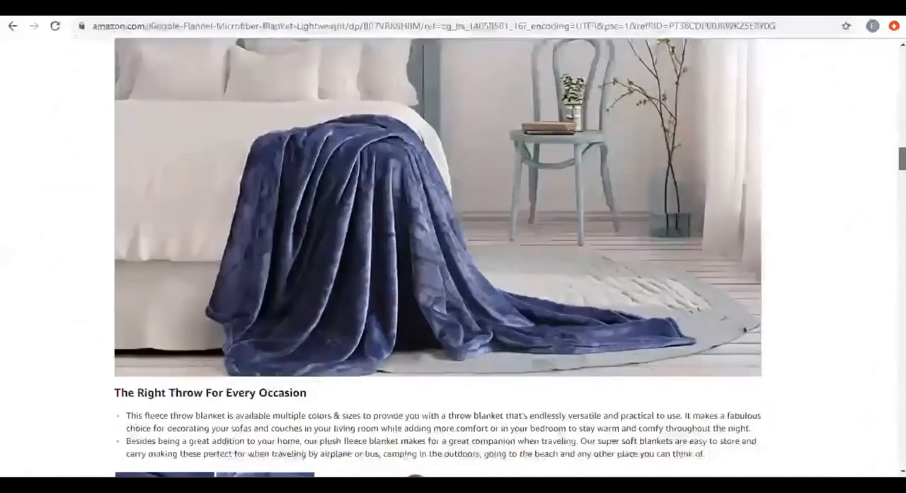
scroll(453, 255, "up", 2)
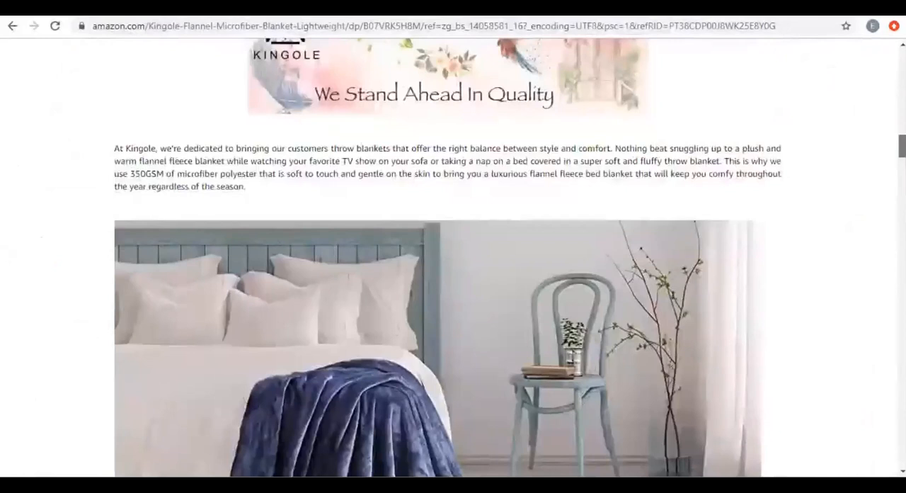
scroll(453, 255, "up", 4)
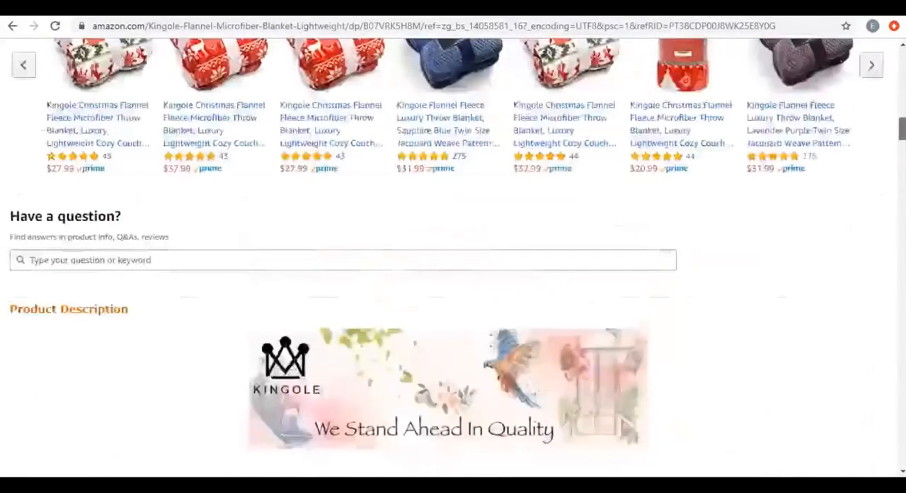
scroll(453, 255, "up", 2)
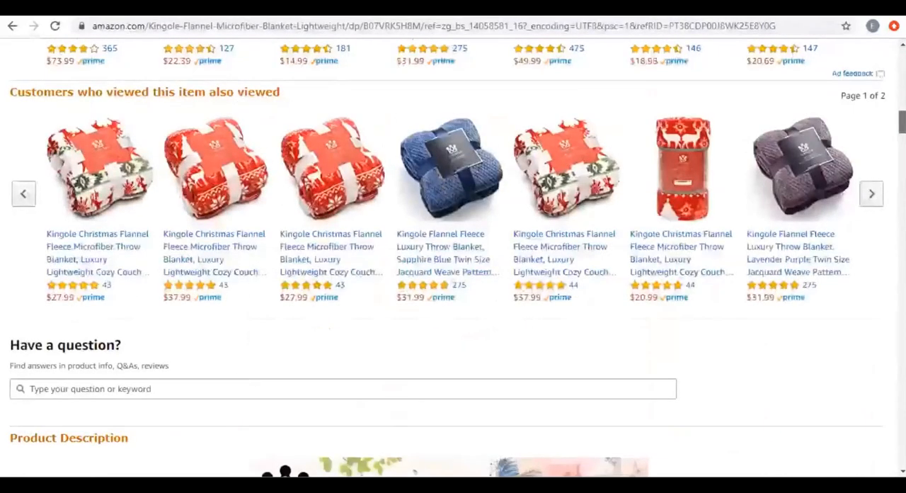
scroll(453, 255, "up", 1)
Highlight the first bullet under "The Right Throw For Every Occasion" on the Kingole listing, and return to the Seller Central Description section.
scroll(409, 300, "down", 6)
scroll(409, 300, "down", 5)
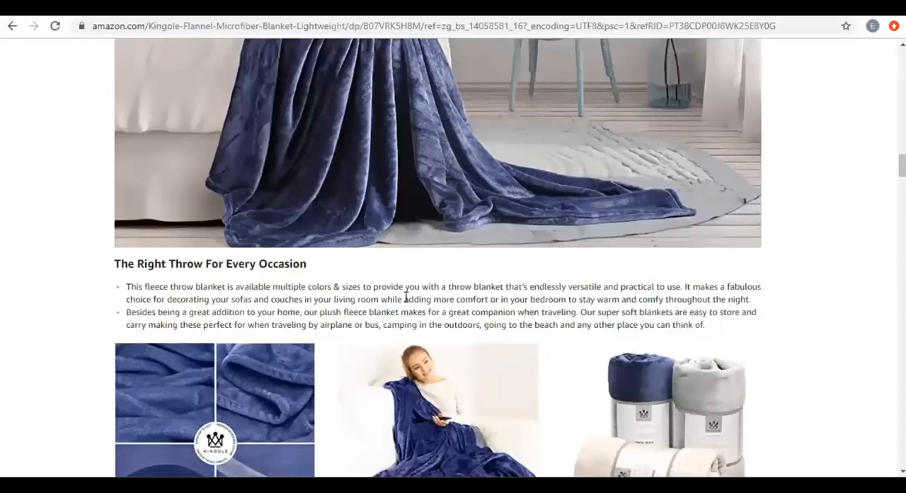
triple_click(446, 295)
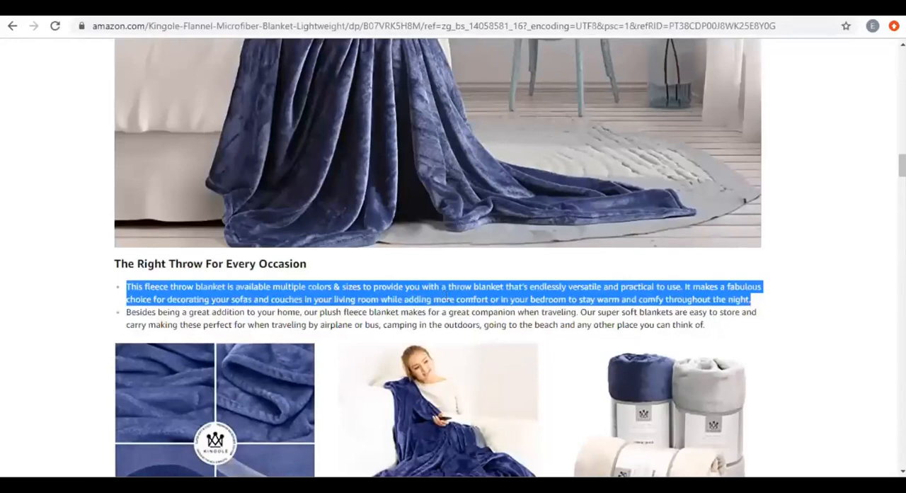
key("ctrl+Tab")
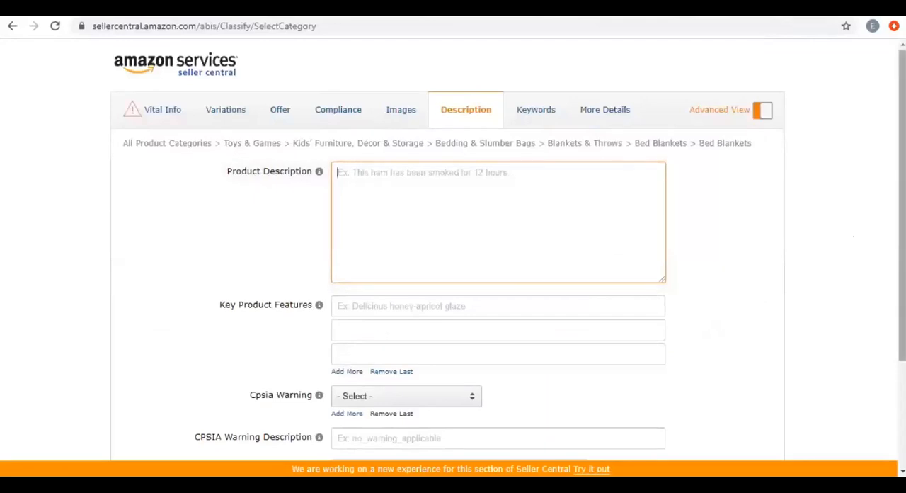
Examine the Legal Disclaimer and CPSIA Warning Description fields and the Cpsia Warning options without choosing a warning.
scroll(613, 242, "down", 2)
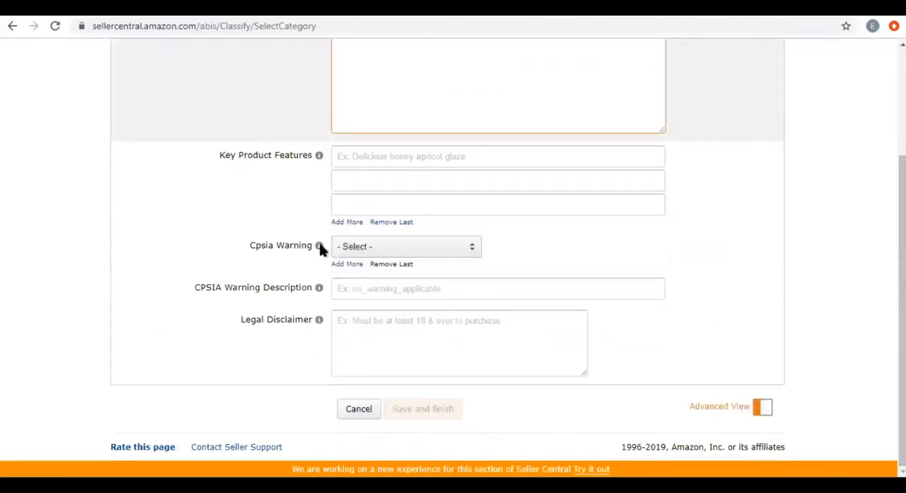
left_click(366, 325)
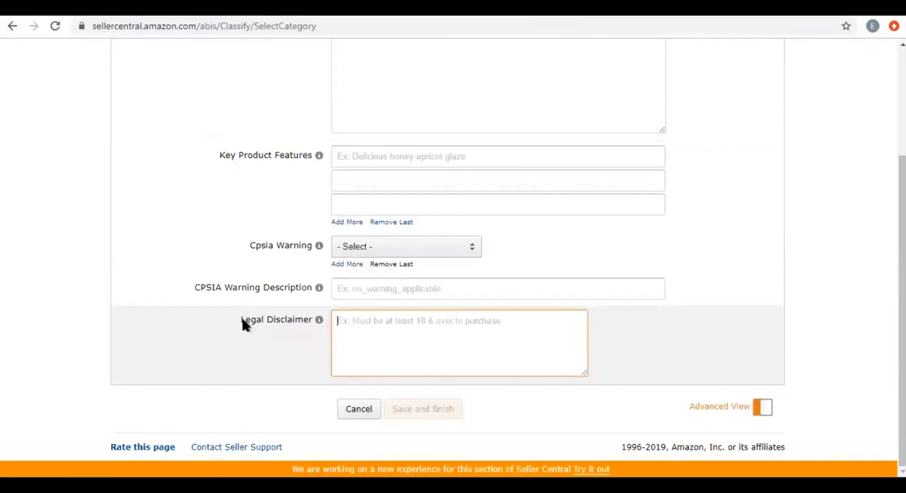
mouse_move(318, 319)
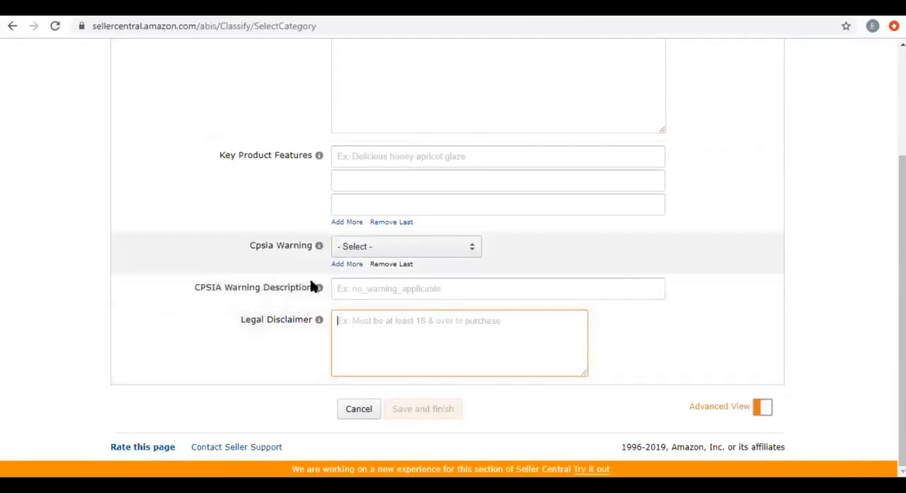
mouse_move(319, 289)
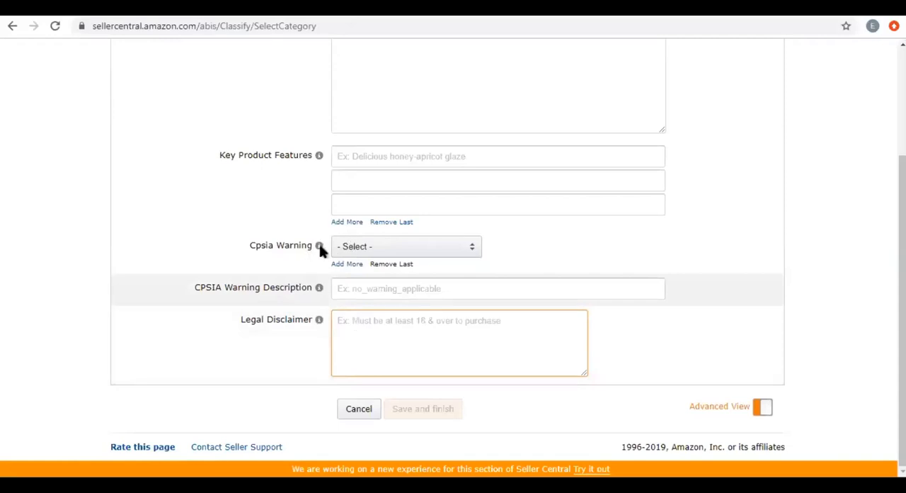
left_click(320, 247)
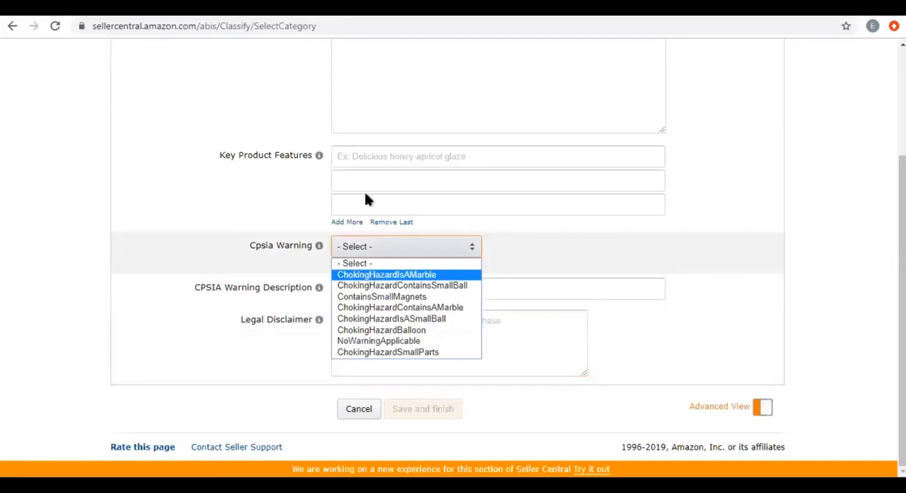
left_click(853, 207)
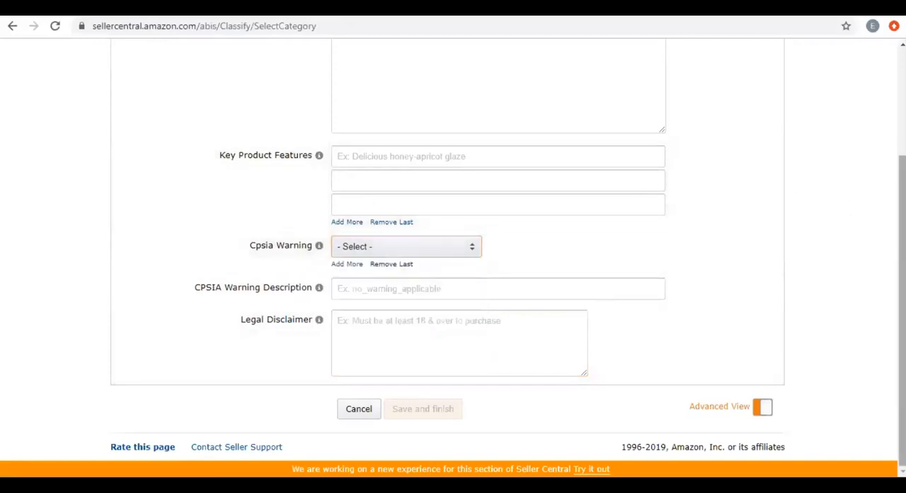
scroll(620, 129, "up", 3)
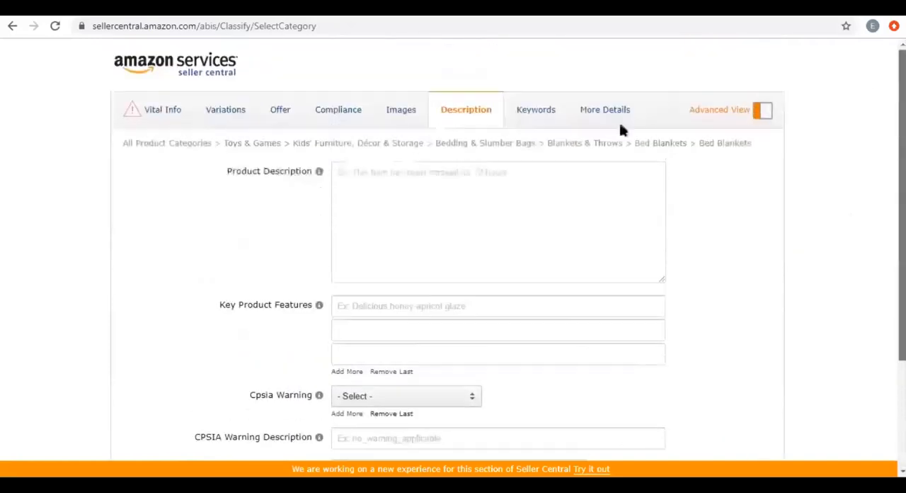
Open the Keywords section and enter "baby blanket" as the Search Terms.
left_click(537, 115)
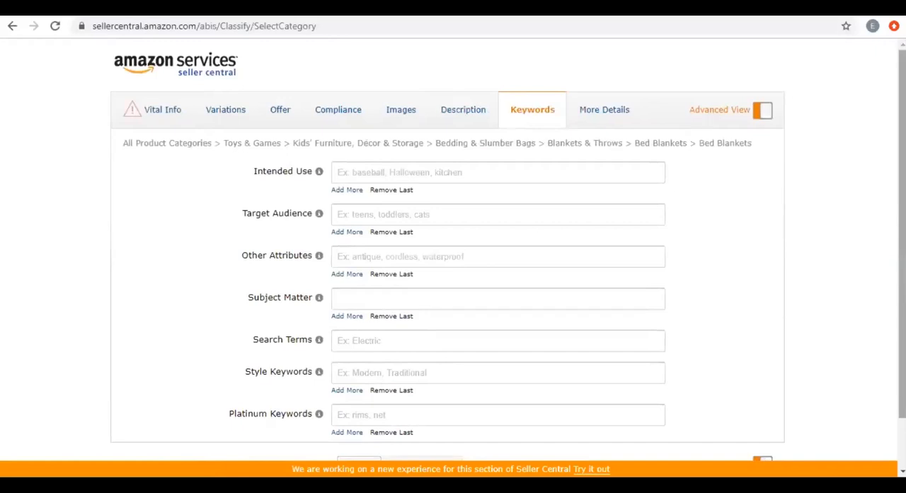
left_click(361, 340)
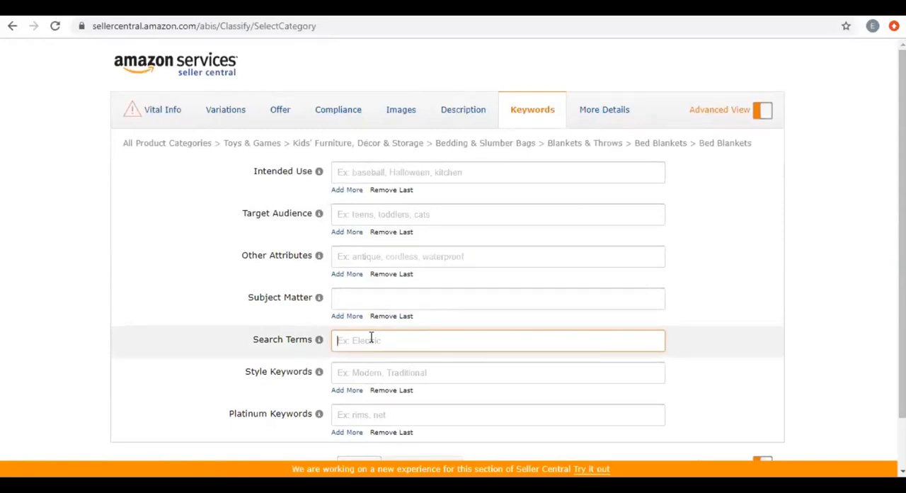
type("k")
key("BackSpace")
type("baby blanket")
Check the Search Terms guidance and insert "Kids" between "baby" and "blanket".
mouse_move(319, 343)
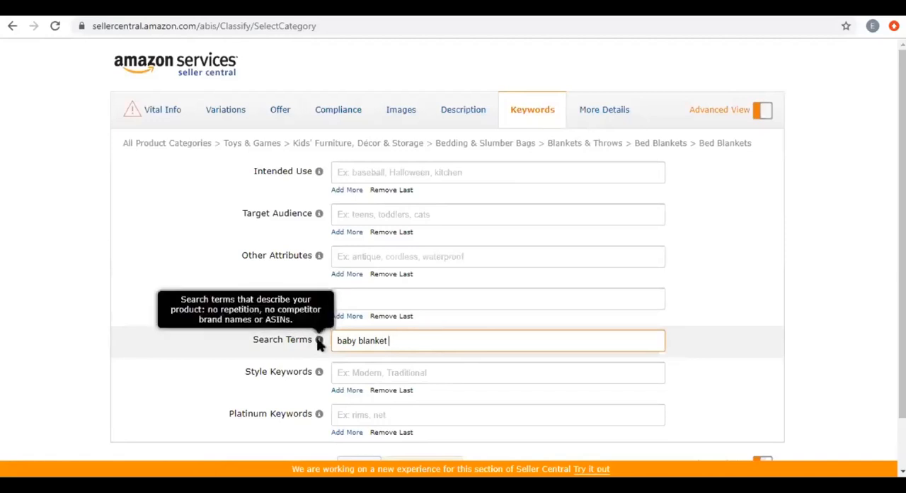
left_click_drag(274, 306, 397, 339)
left_click(397, 339)
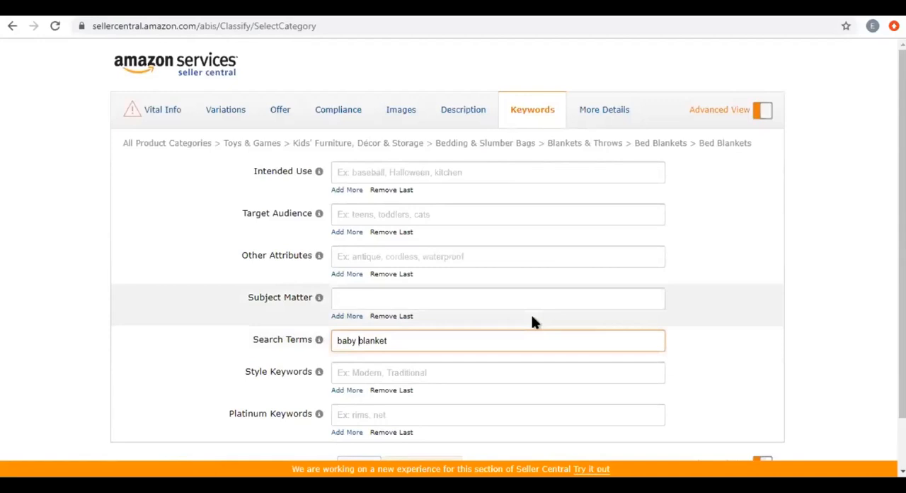
type("Kids")
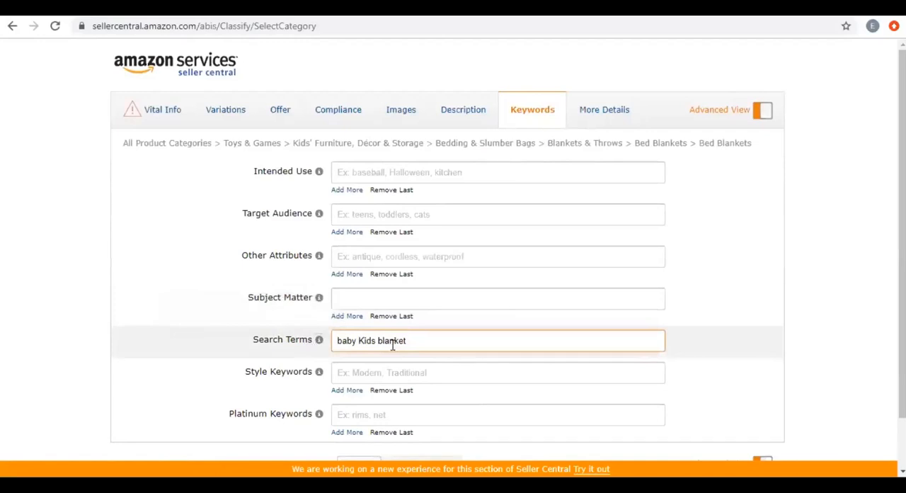
Move the word "Kids" to the end of the Search Terms so they read "baby blanket Kids".
double_click(366, 342)
key("ctrl+x")
left_click(424, 341)
key("ctrl+v")
Set the Intended Use to Indoor and look through the Target Audience options without choosing one.
left_click(366, 170)
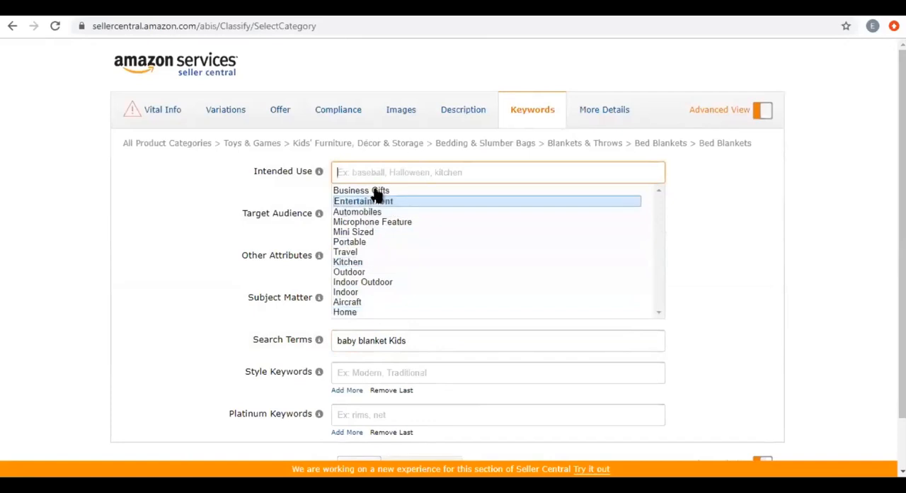
left_click(368, 292)
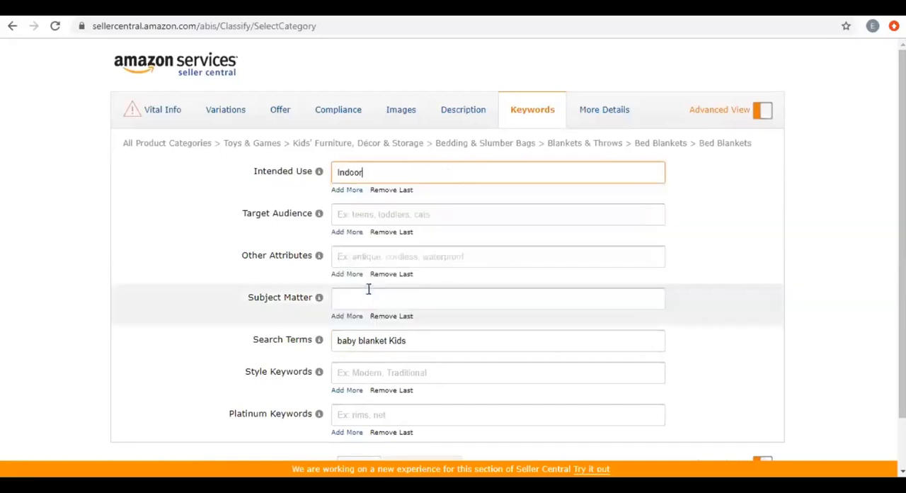
left_click(348, 214)
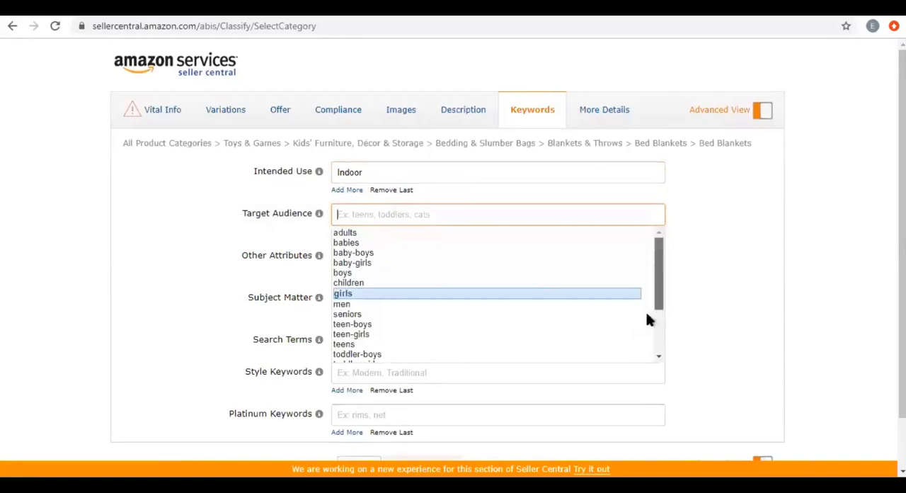
scroll(645, 313, "down", 2)
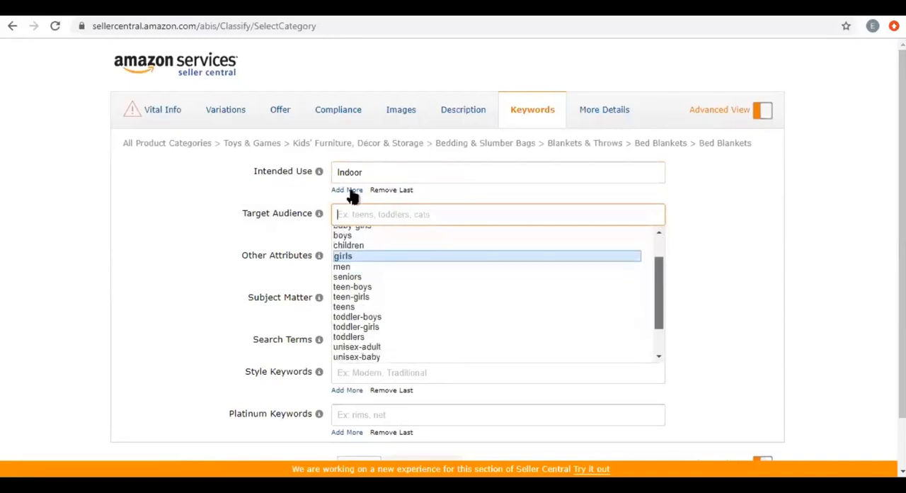
left_click(373, 172)
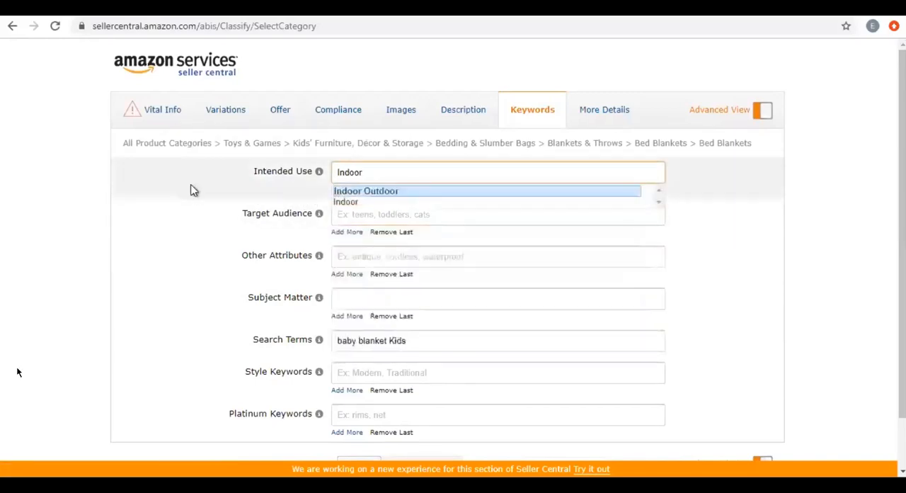
left_click(346, 201)
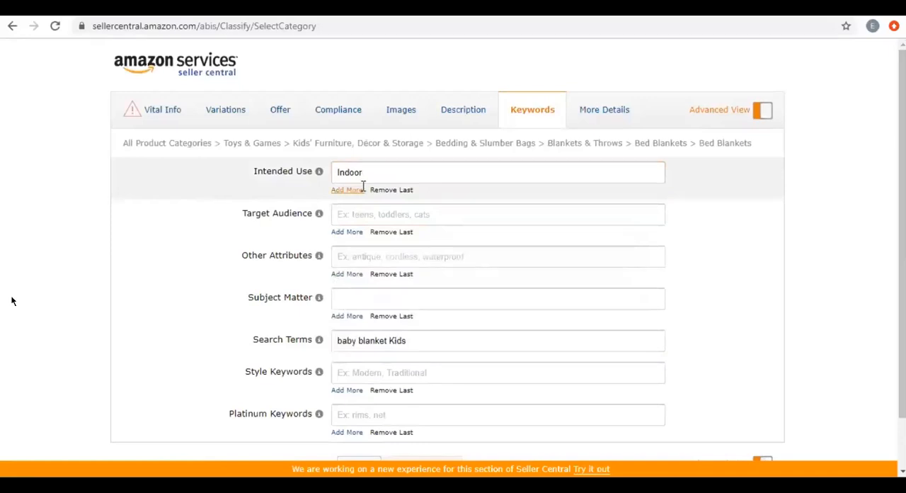
Add Home as a second Intended Use value and add a third, empty Intended Use field.
left_click(357, 189)
type("Home")
left_click(348, 213)
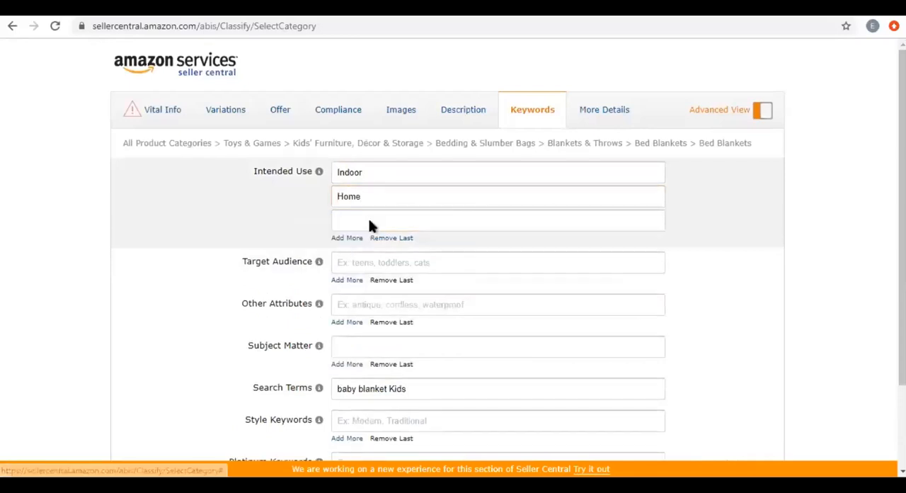
Look through the suggestions for the third Intended Use field, and change the first Intended Use value to Indoor Outdoor.
left_click(369, 221)
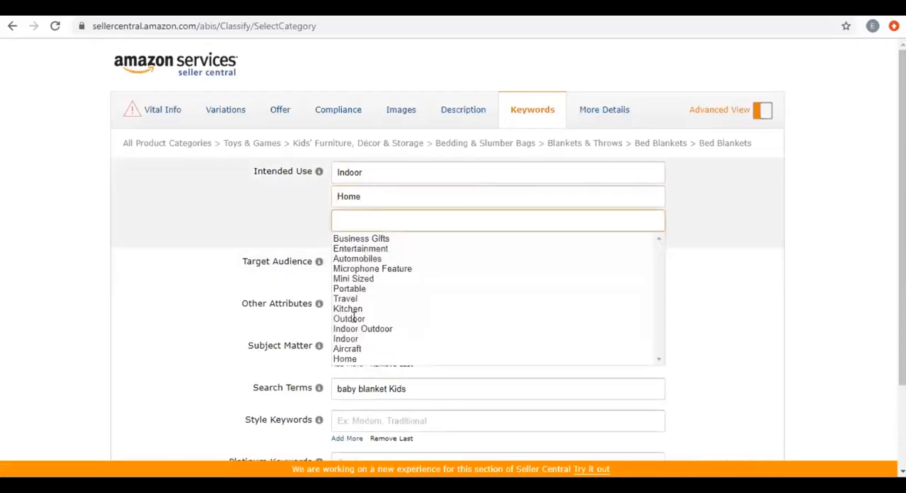
key("Down")
key("Down")
key("Down")
key("Down")
key("Down")
key("Down")
key("Down")
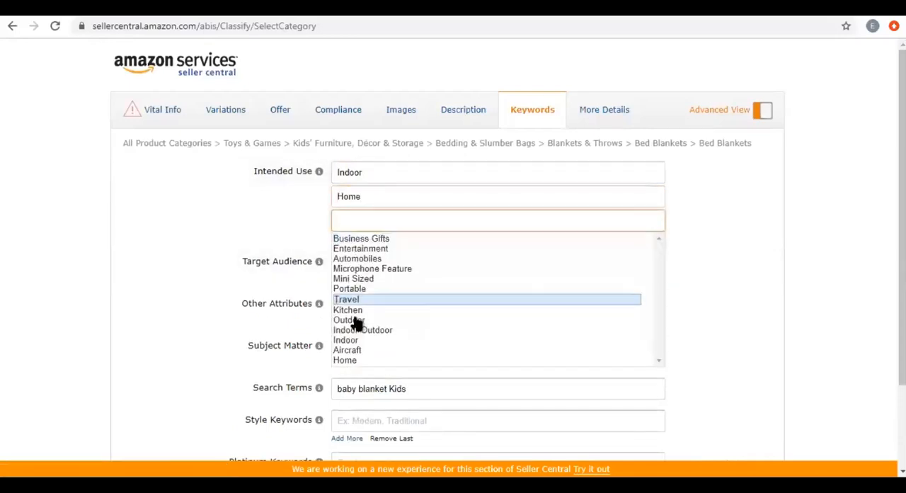
left_click(375, 171)
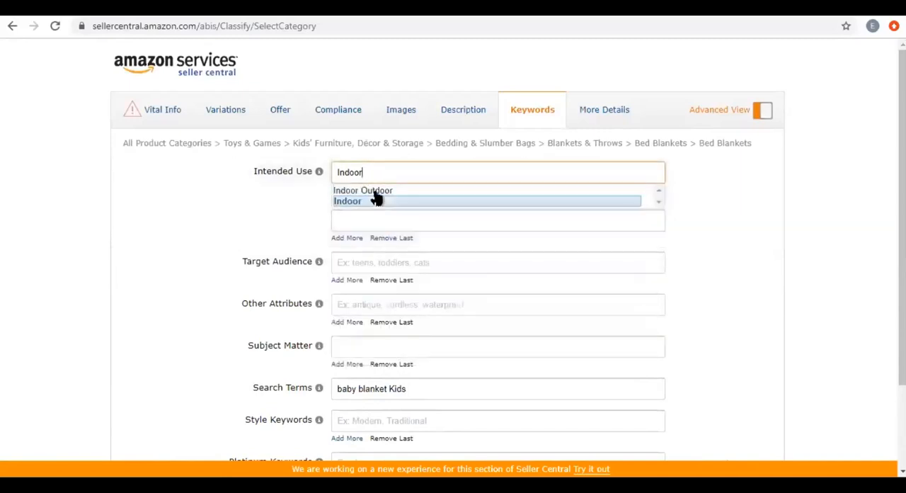
key("Return")
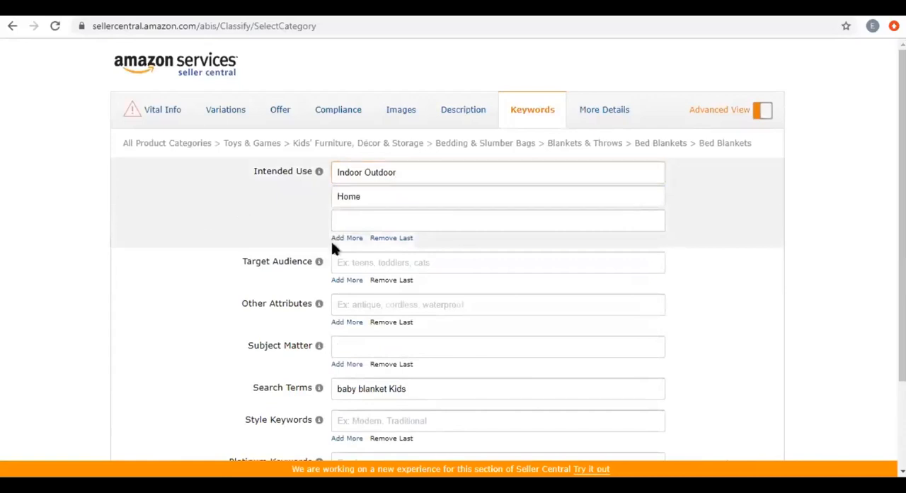
Set the Target Audience to toddlers and add babies as a second value.
left_click(363, 262)
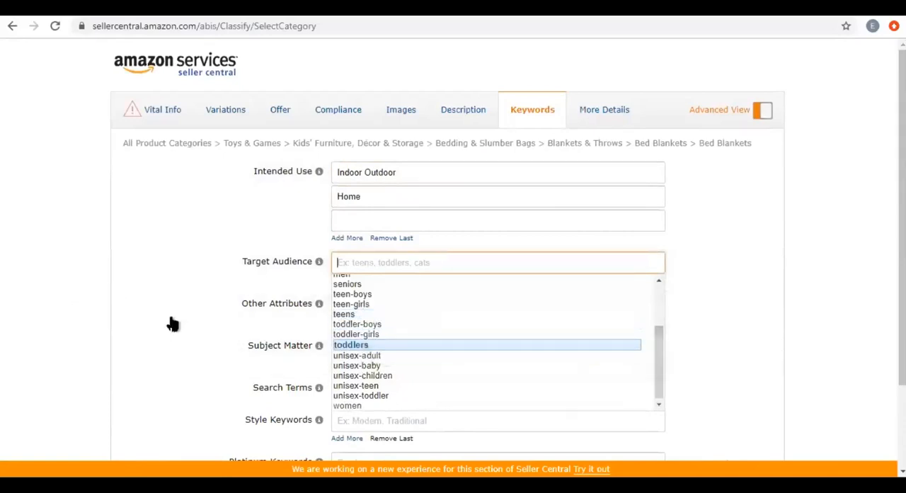
key("Return")
left_click(356, 280)
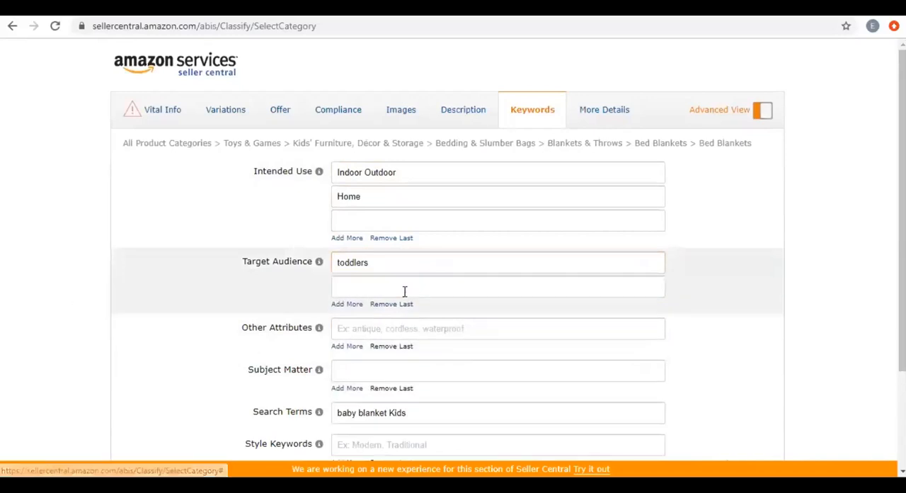
left_click(375, 284)
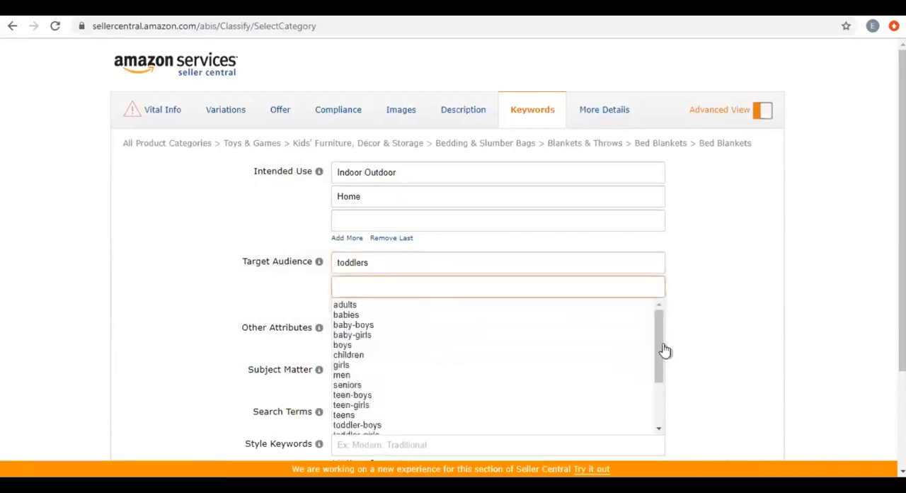
left_click_drag(658, 332, 659, 384)
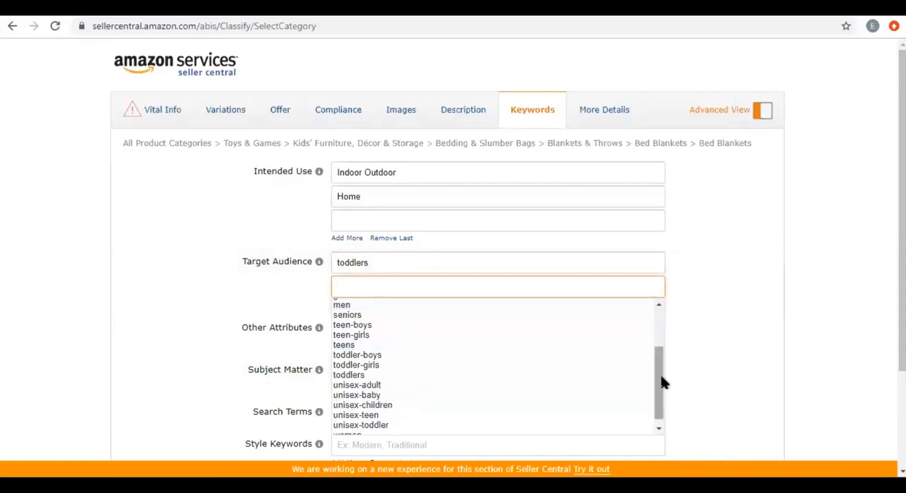
left_click_drag(663, 382, 658, 313)
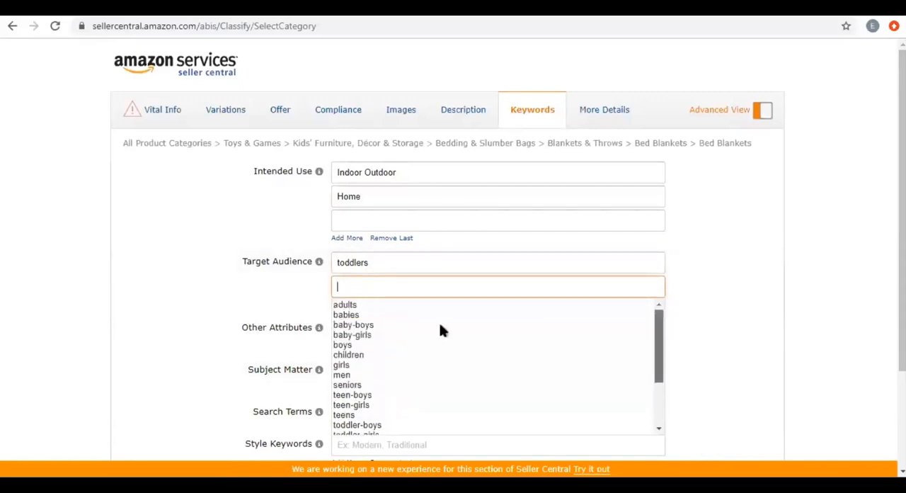
left_click(347, 314)
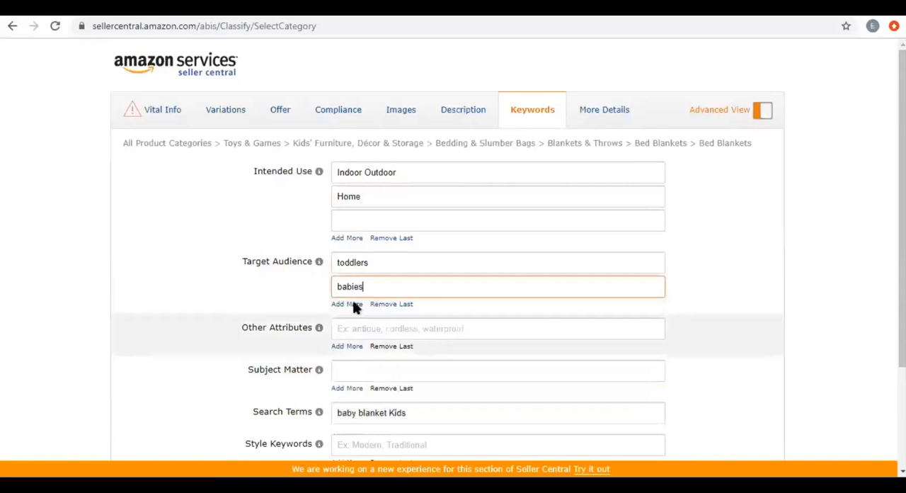
Add children as a third Target Audience value.
left_click(354, 304)
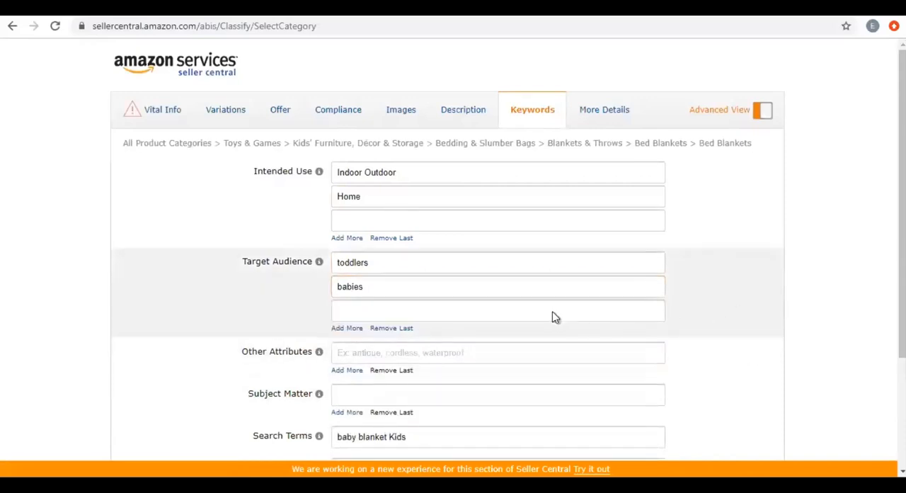
left_click(550, 311)
left_click_drag(655, 378, 671, 422)
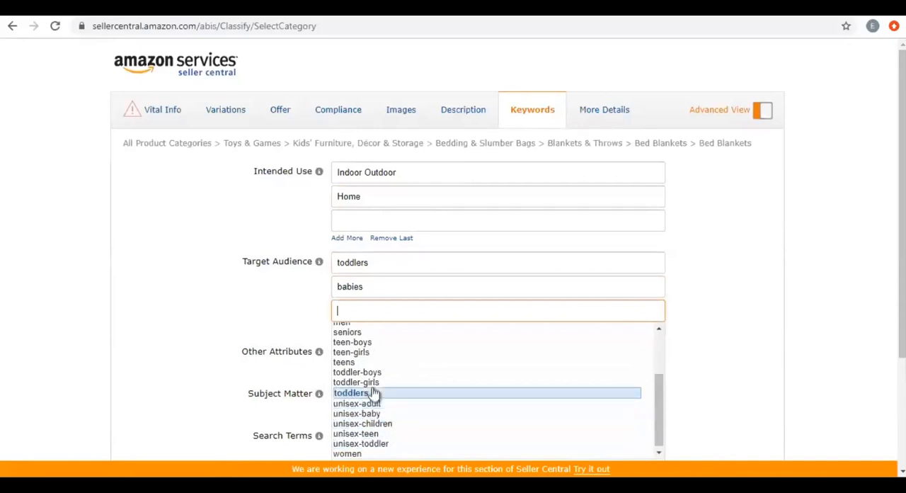
scroll(651, 361, "up", 3)
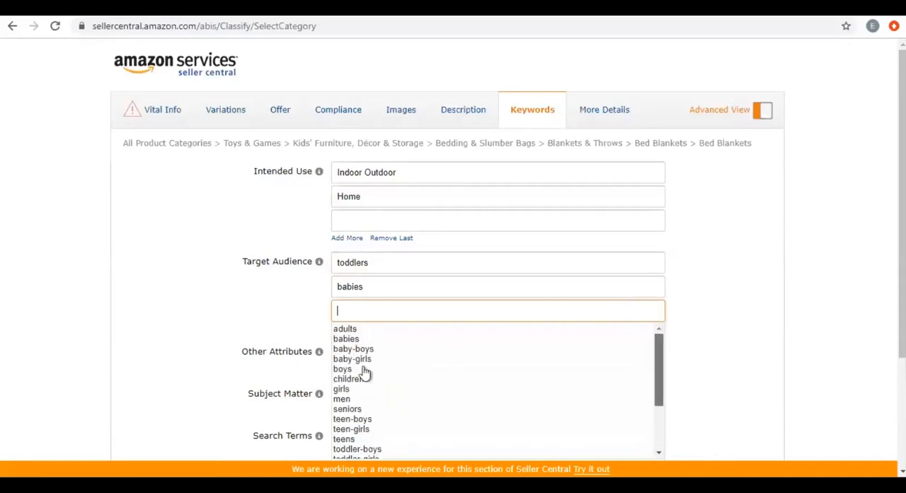
left_click(361, 386)
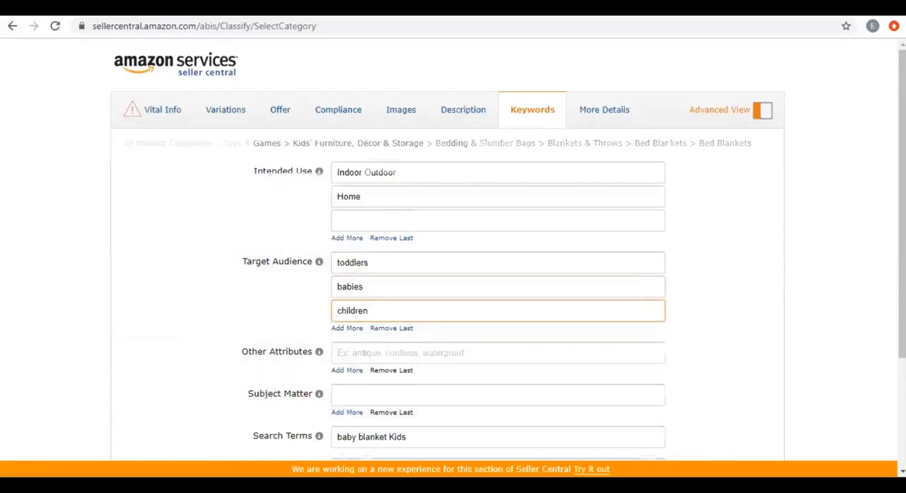
Look through the suggestions for Other Attributes and Subject Matter without choosing any.
scroll(453, 248, "down", 2)
scroll(507, 305, "down", 1)
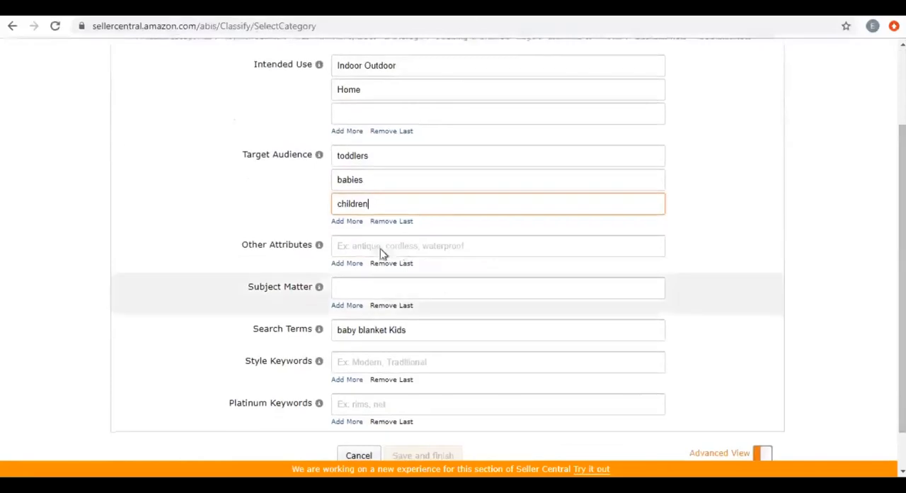
left_click(376, 247)
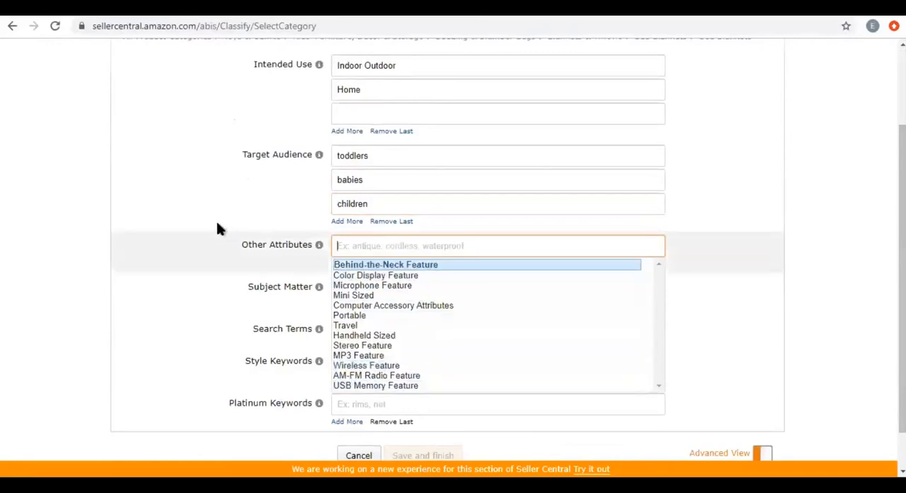
left_click(214, 253)
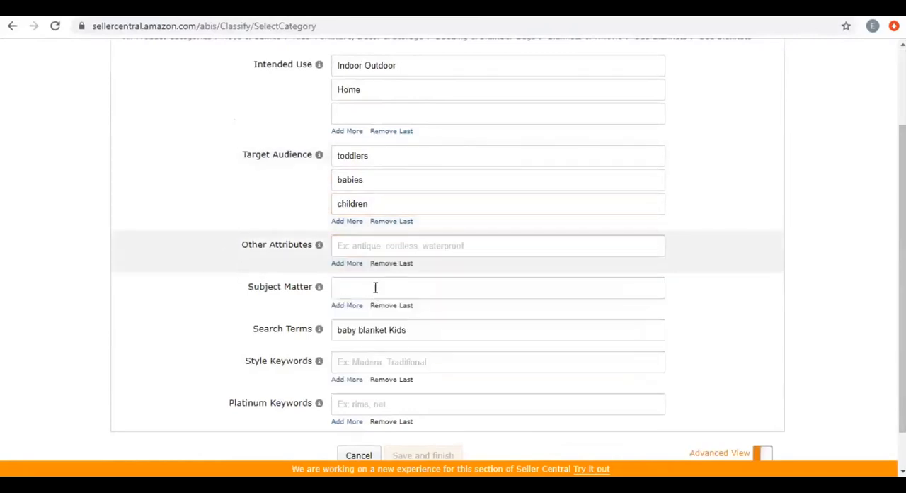
left_click(375, 287)
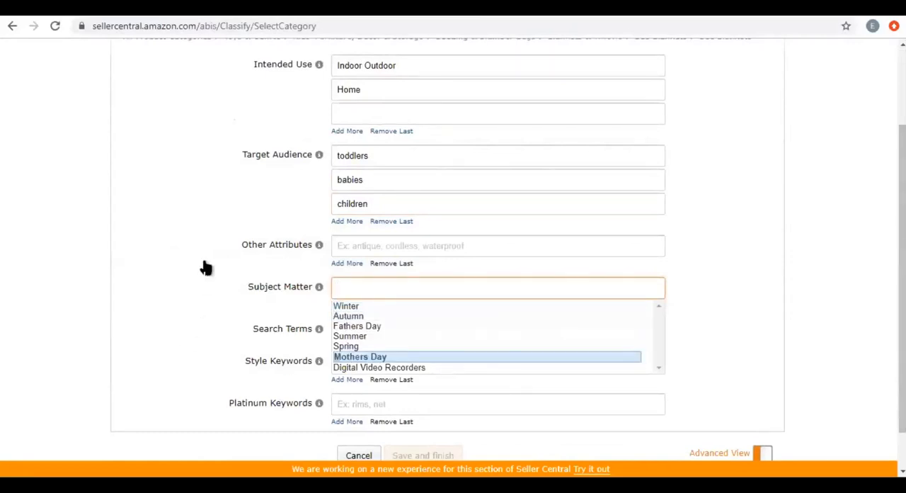
left_click(392, 382)
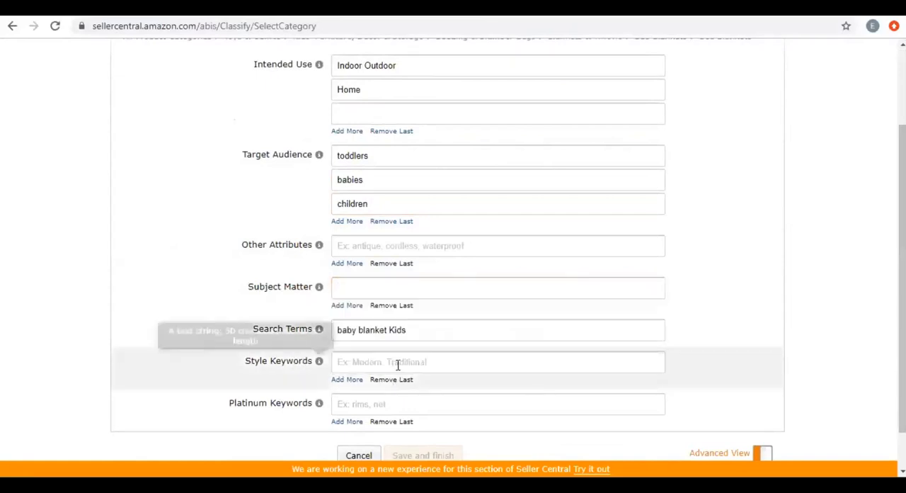
Enter "Baby Blanket, Kids Blanket," as the Style Keywords.
left_click(398, 363)
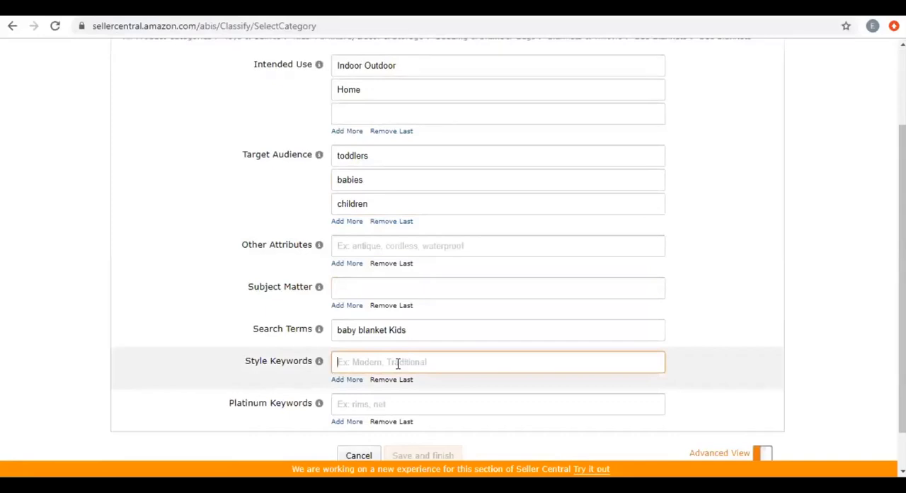
type("Ba")
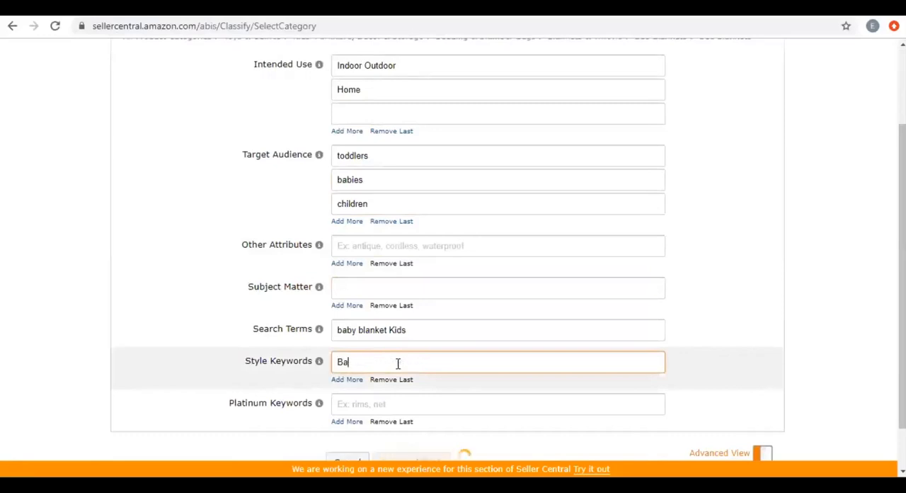
type("by Milestone")
double_click(399, 363)
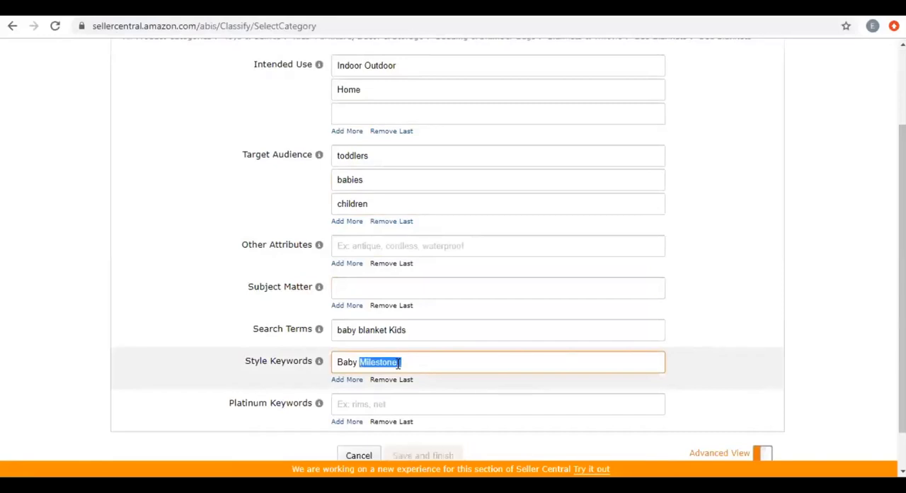
key("BackSpace")
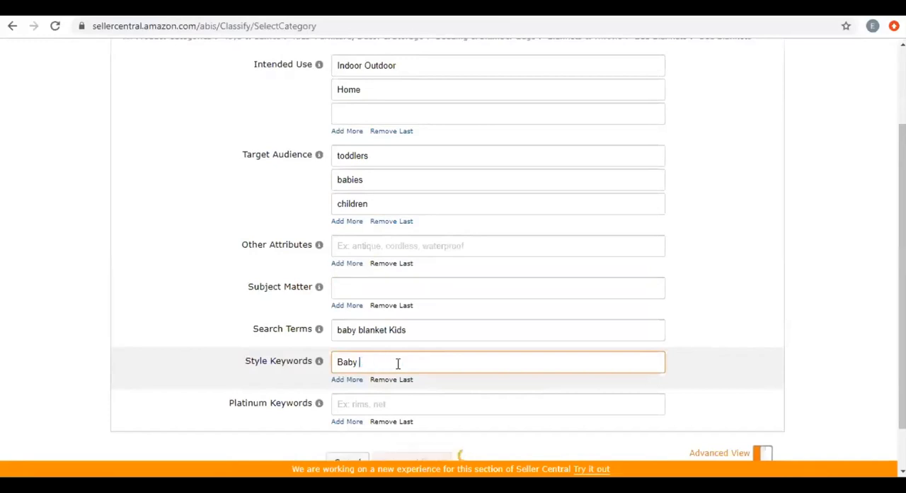
type("Blanket, B")
key("BackSpace")
type("Kids Blanket,")
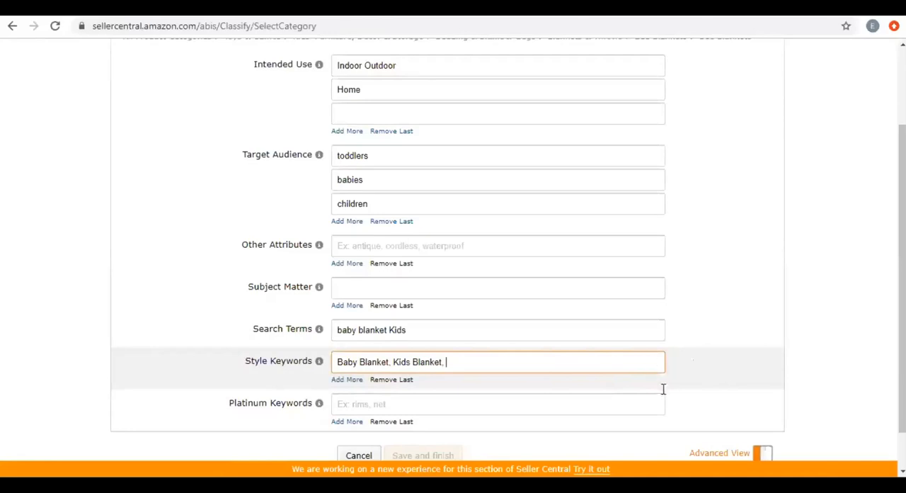
Add a second, empty Style Keywords field, keeping the keywords in the first one separated by a comma.
left_click(347, 379)
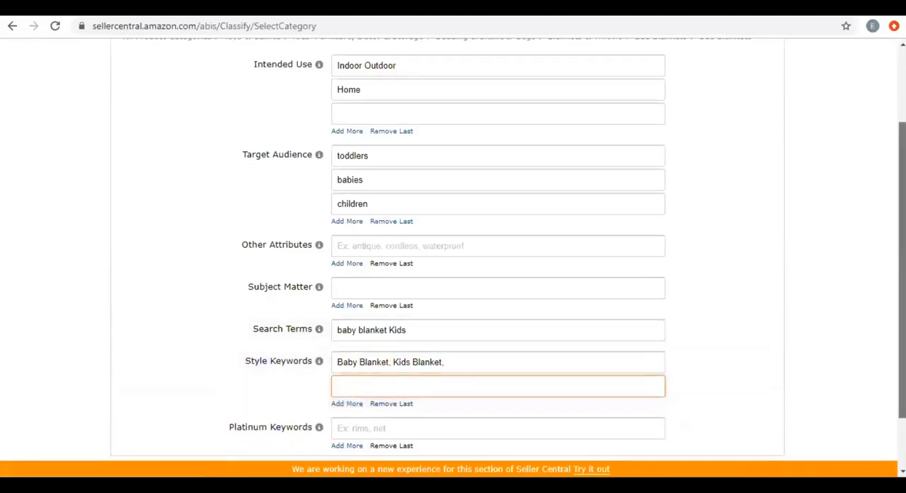
scroll(369, 308, "down", 1)
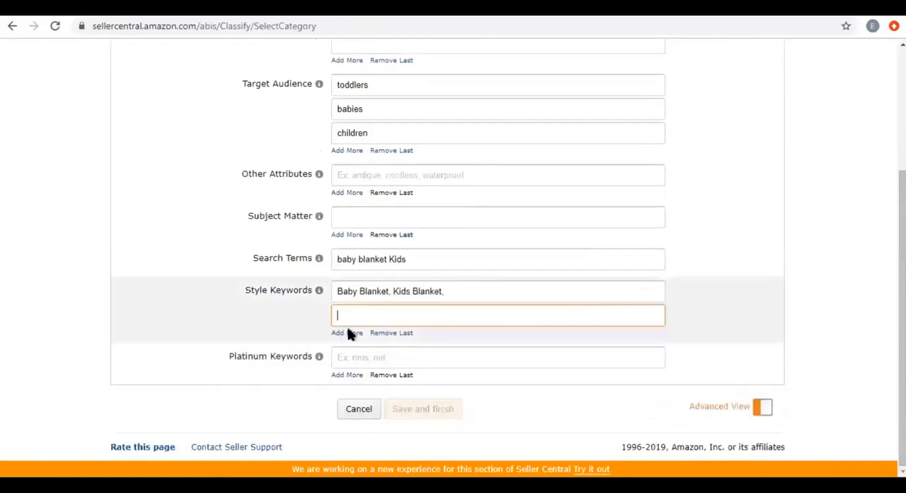
left_click_drag(393, 291, 387, 291)
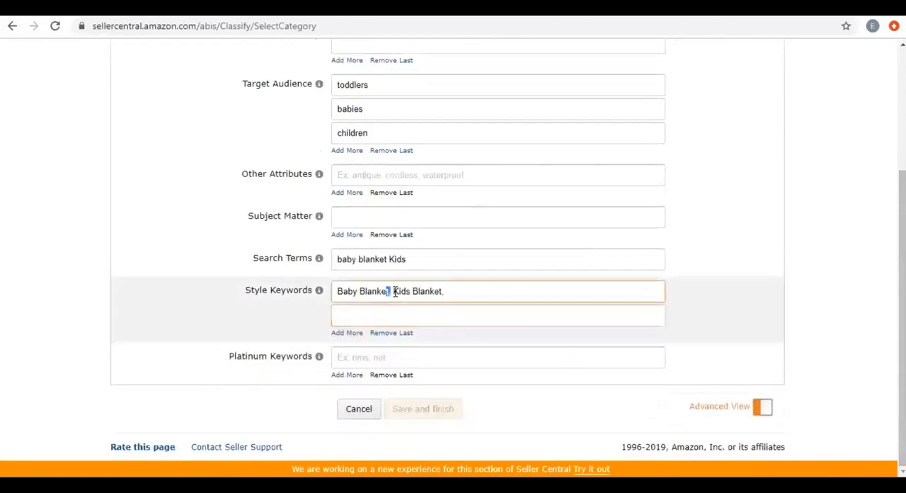
type("t ,")
Check the help notes for Platinum Keywords and Search Terms, leaving the Platinum Keywords field empty.
left_click(348, 357)
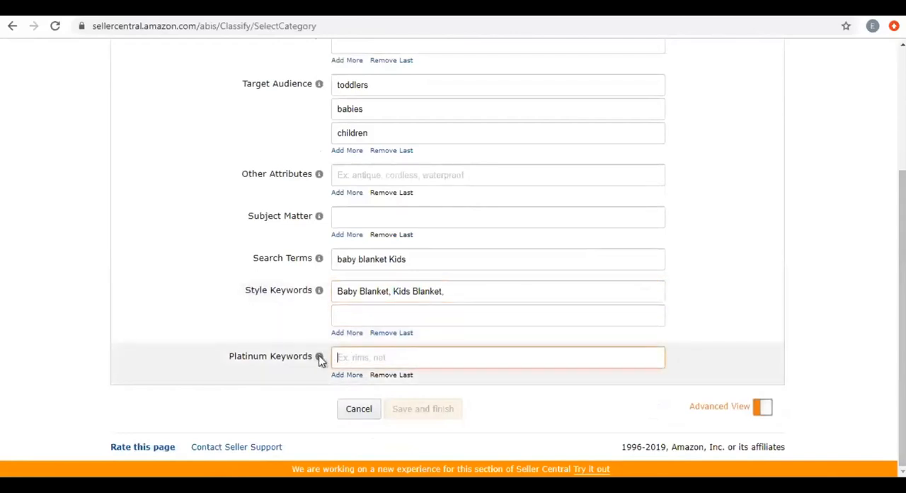
mouse_move(319, 359)
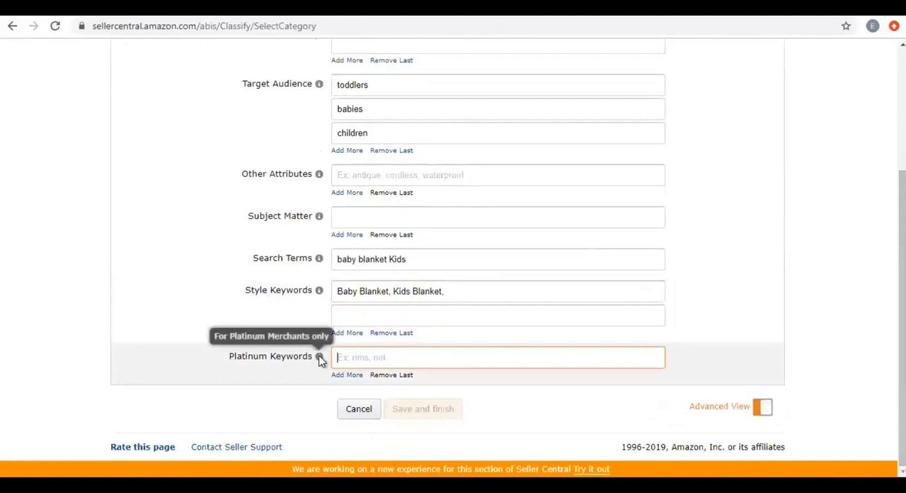
mouse_move(318, 293)
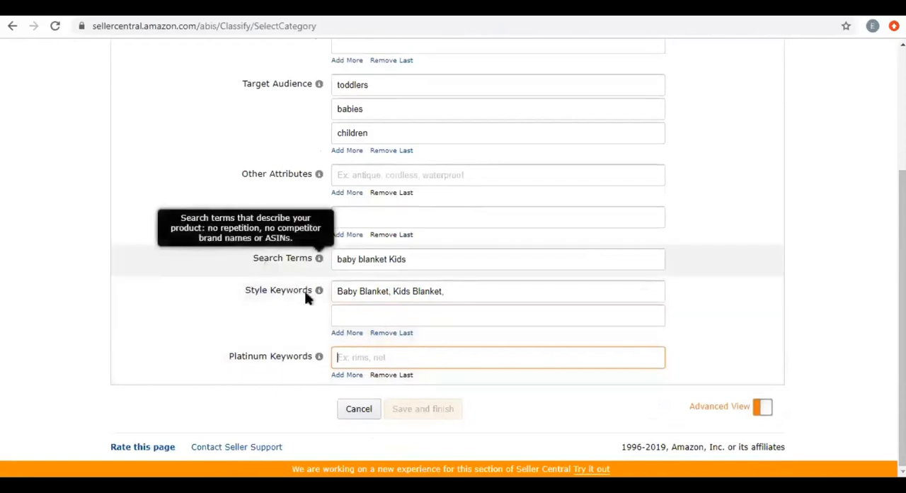
left_click(447, 295)
left_click(355, 356)
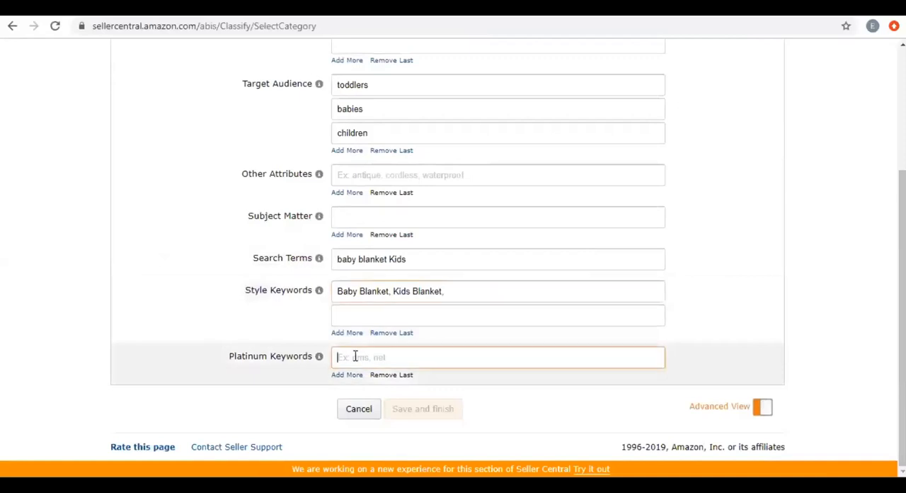
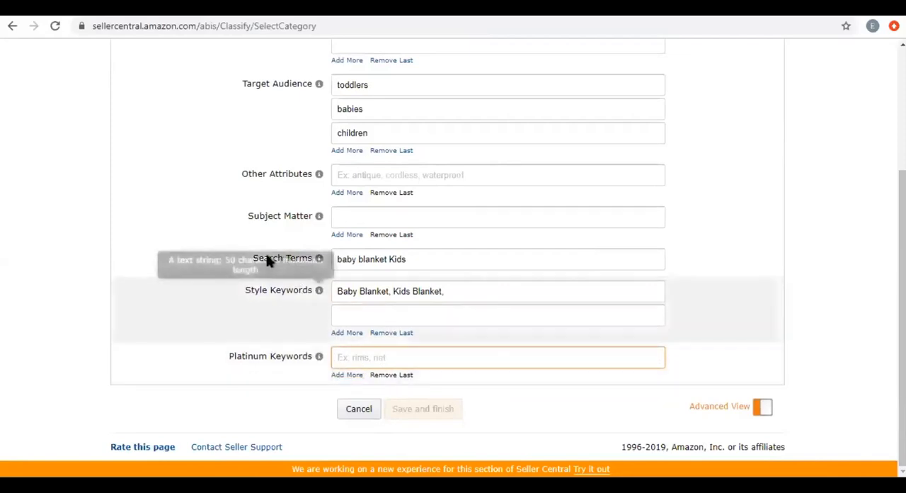
Review the Search Terms and Style Keywords fields along with the other keyword entries.
triple_click(321, 257)
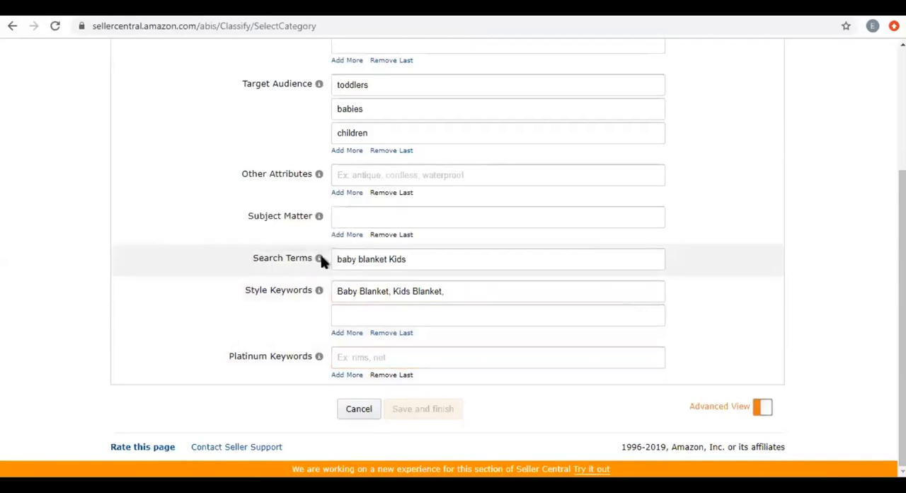
mouse_move(321, 258)
left_click_drag(247, 292, 465, 314)
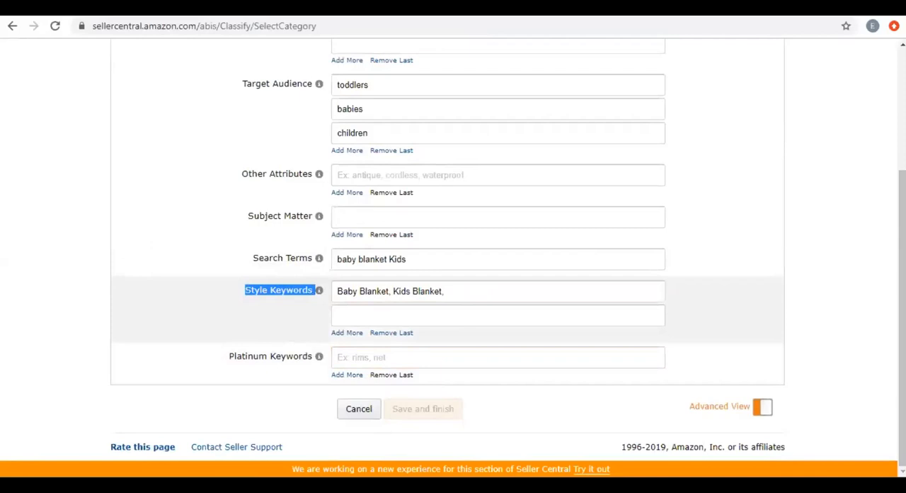
scroll(453, 248, "up", 3)
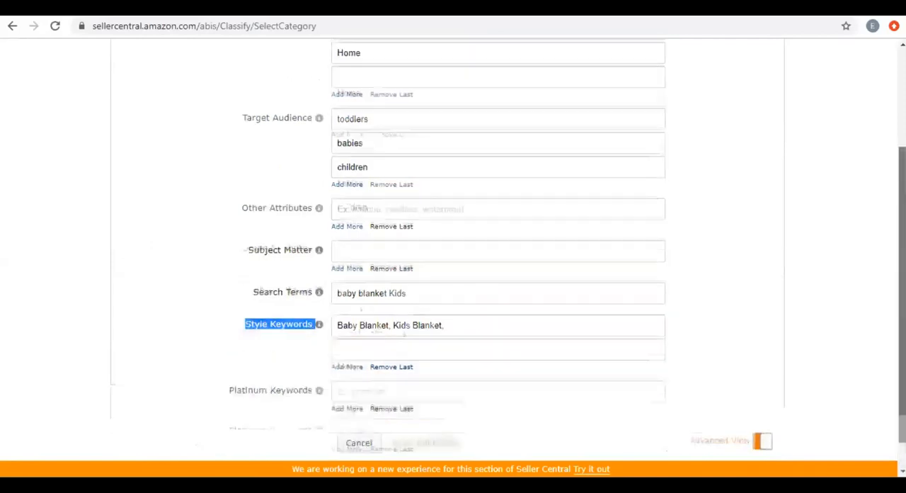
scroll(453, 247, "down", 3)
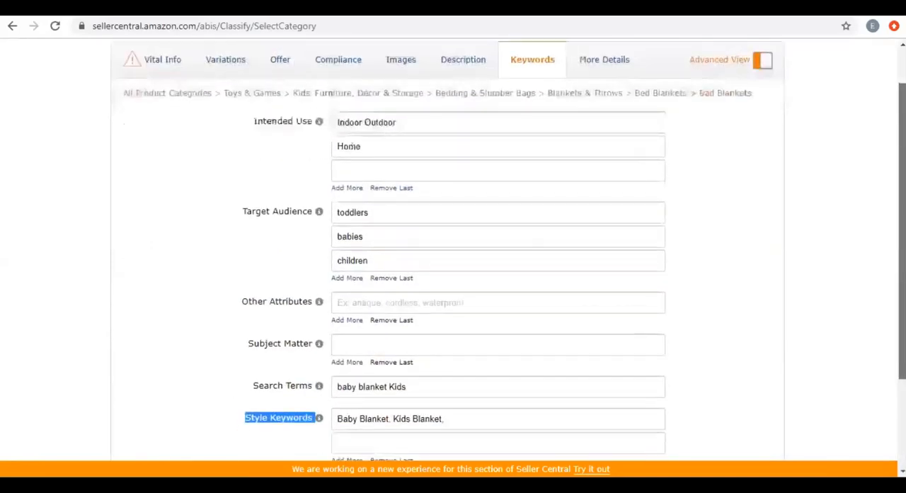
scroll(453, 248, "up", 3)
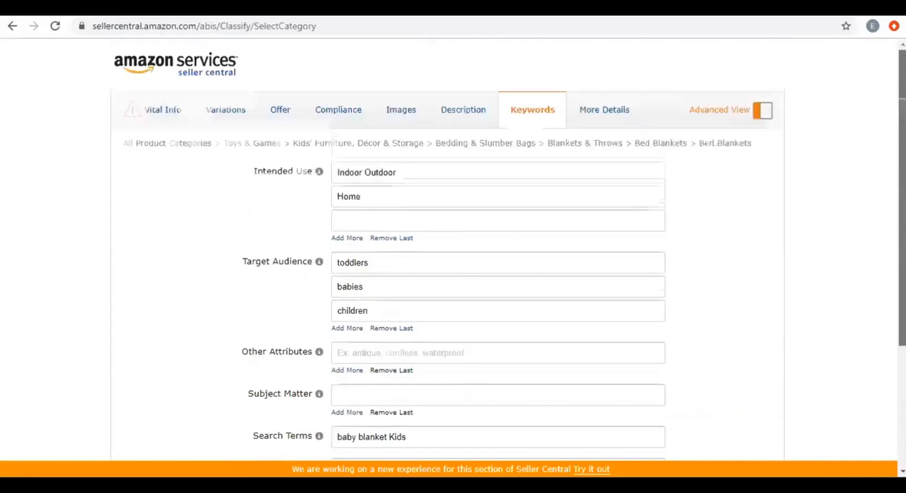
Look over the weight, volume, wattage and display dimension fields in More Details.
left_click(602, 112)
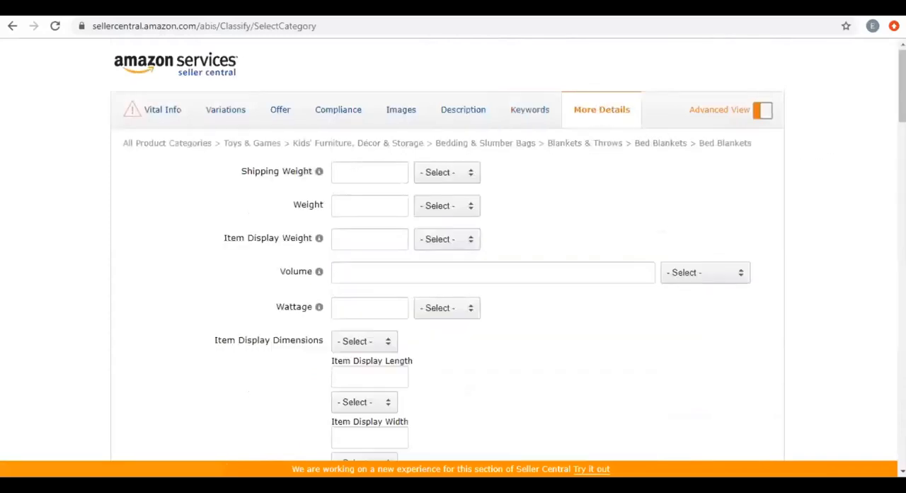
scroll(453, 248, "down", 2)
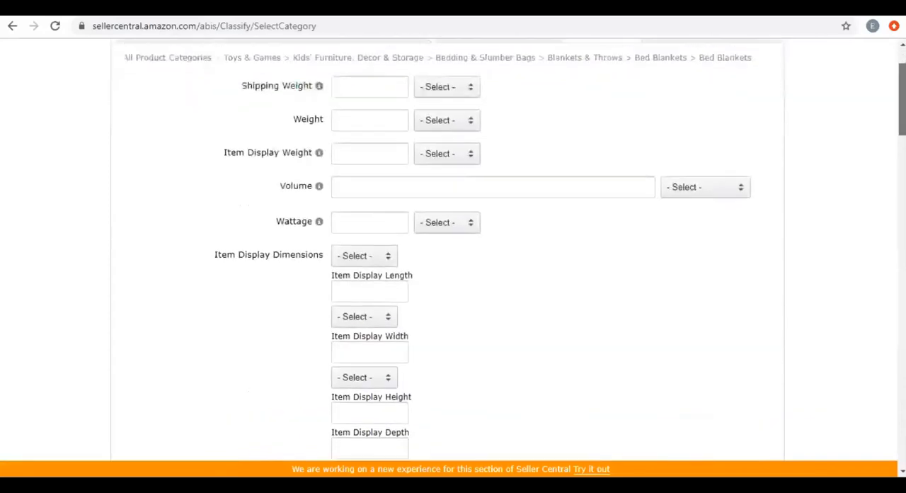
scroll(882, 95, "up", 2)
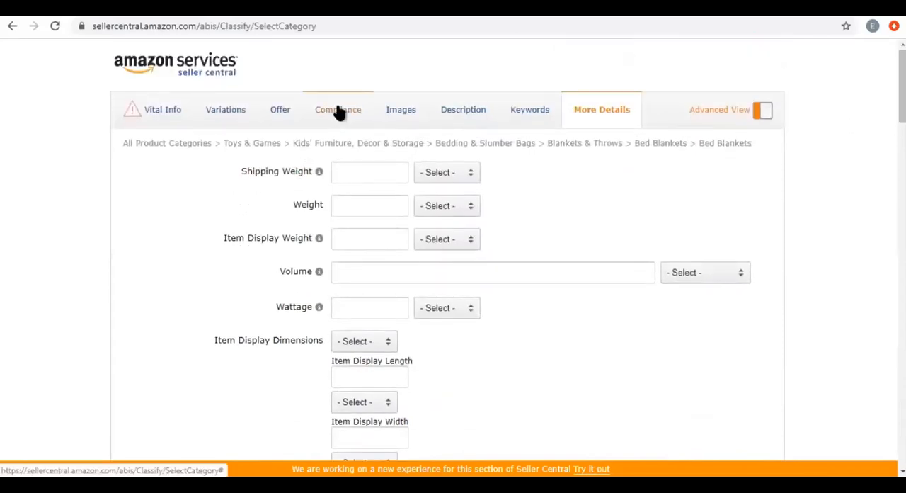
Return to the offer details and reset the Shipping-Template to "- Select -".
left_click(340, 111)
left_click(272, 114)
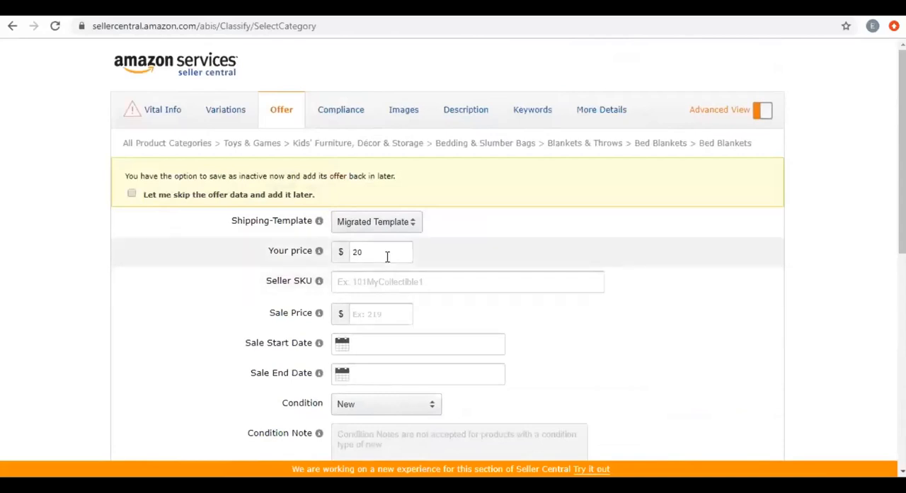
left_click(405, 225)
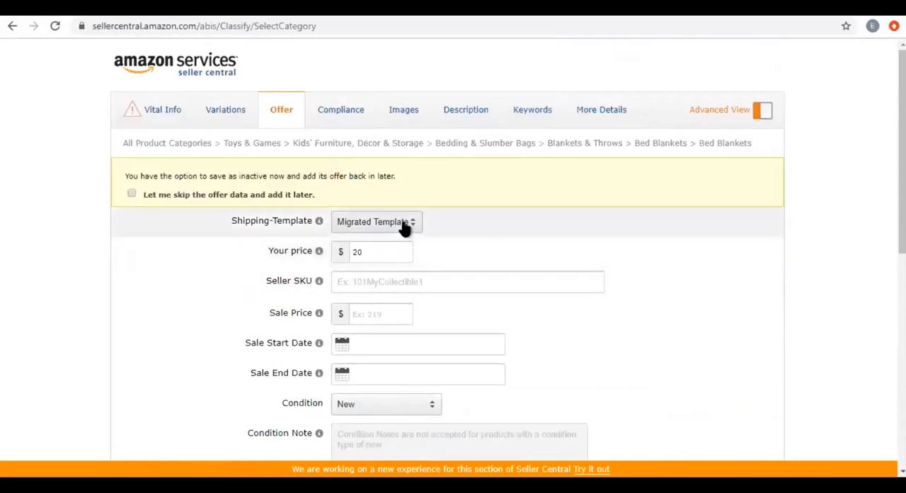
left_click(368, 238)
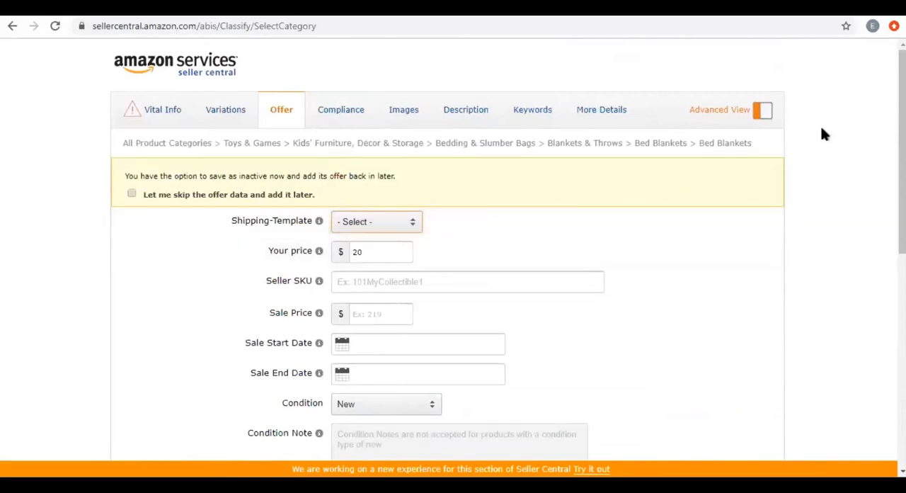
Enter "Baby-banket" as the Seller SKU of the offer.
scroll(453, 283, "down", 2)
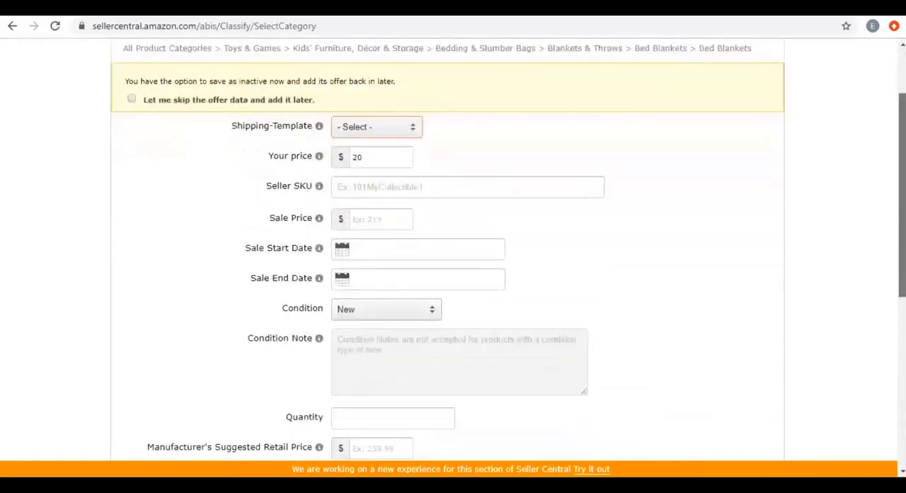
left_click(375, 187)
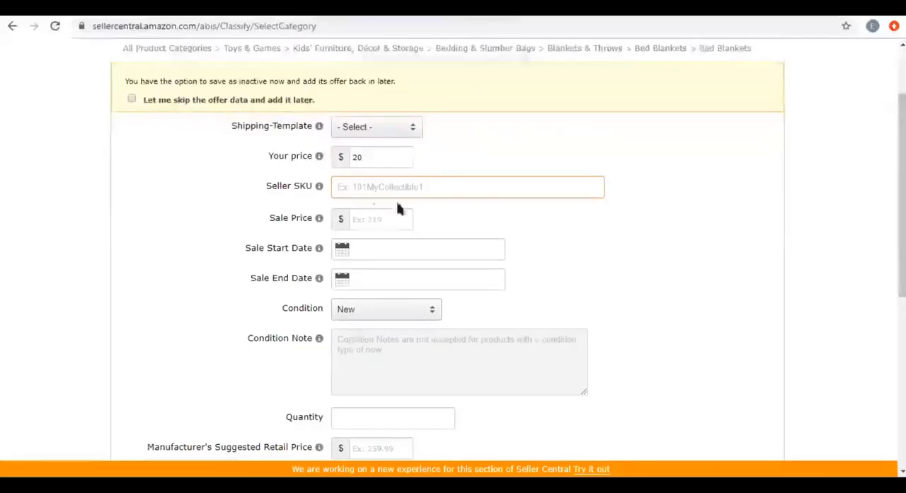
left_click(308, 187)
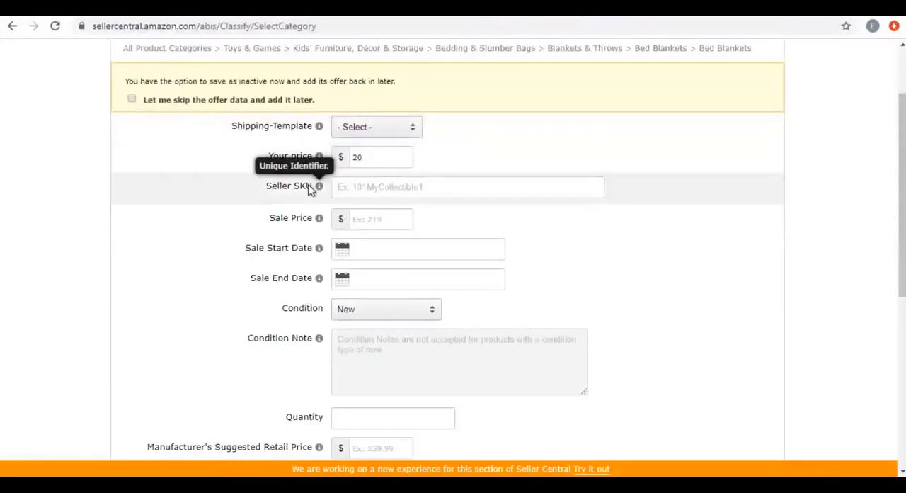
left_click(371, 187)
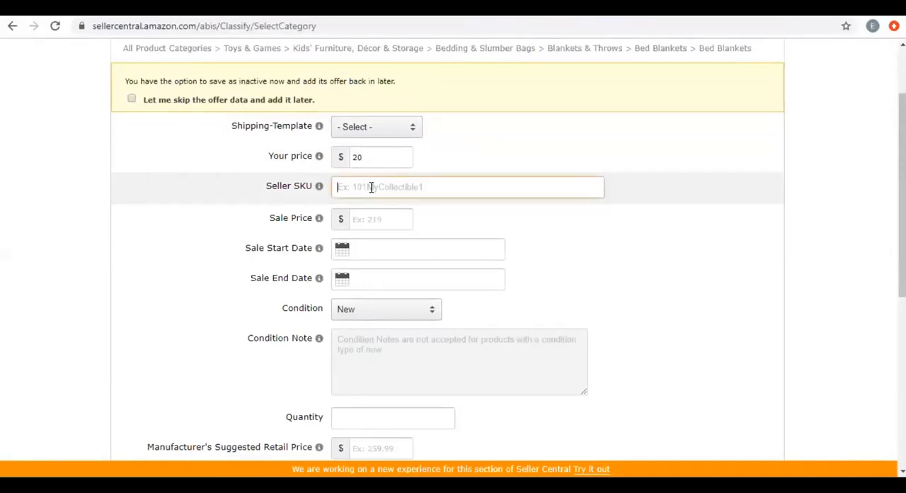
type("Baby-blanke")
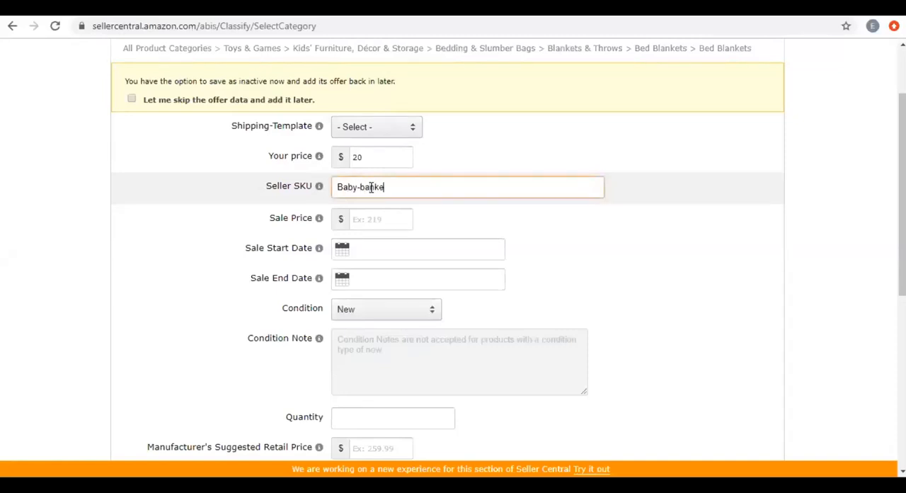
type("t")
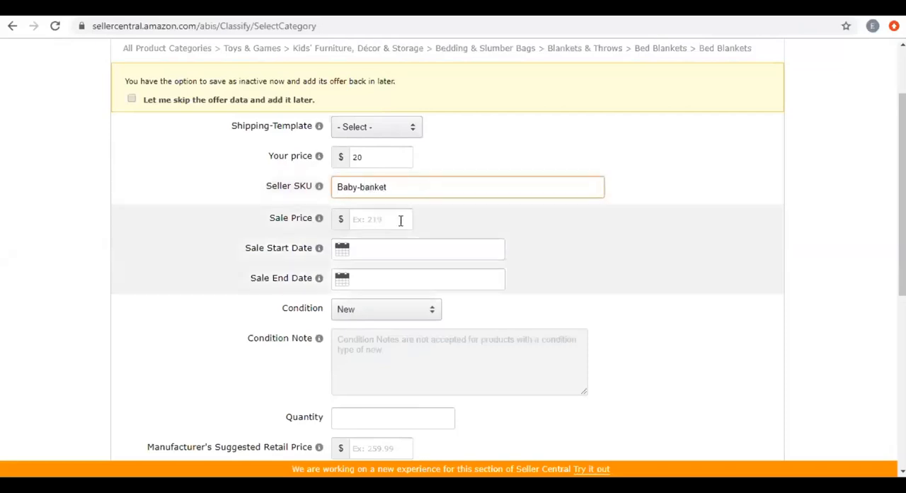
key("Tab")
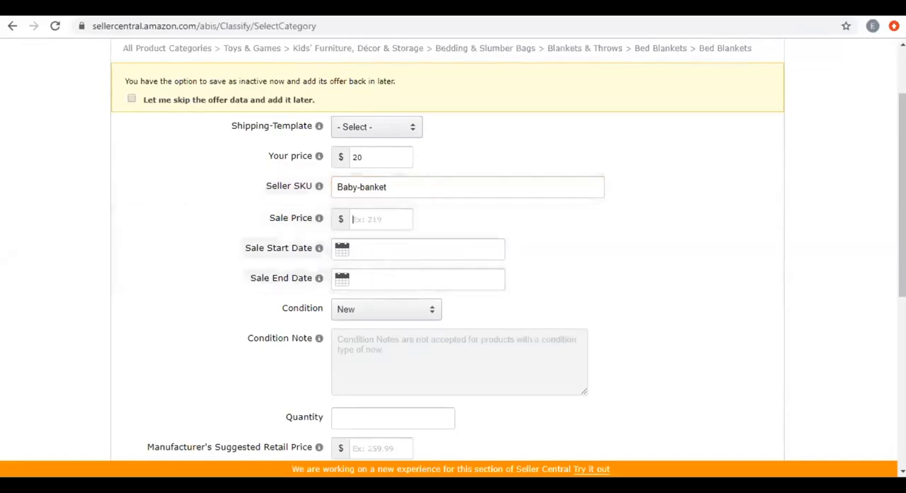
Set Your price for the blanket offer to $19.99.
scroll(453, 254, "down", 2)
scroll(453, 255, "down", 3)
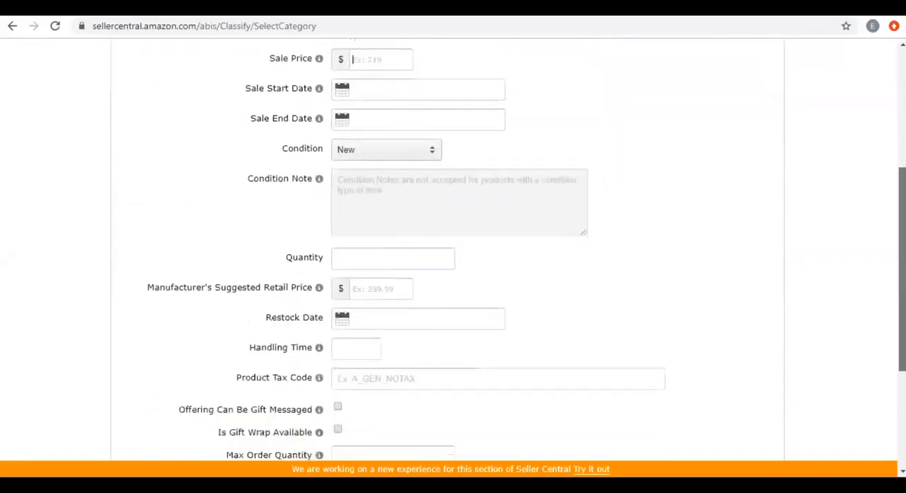
scroll(364, 252, "up", 6)
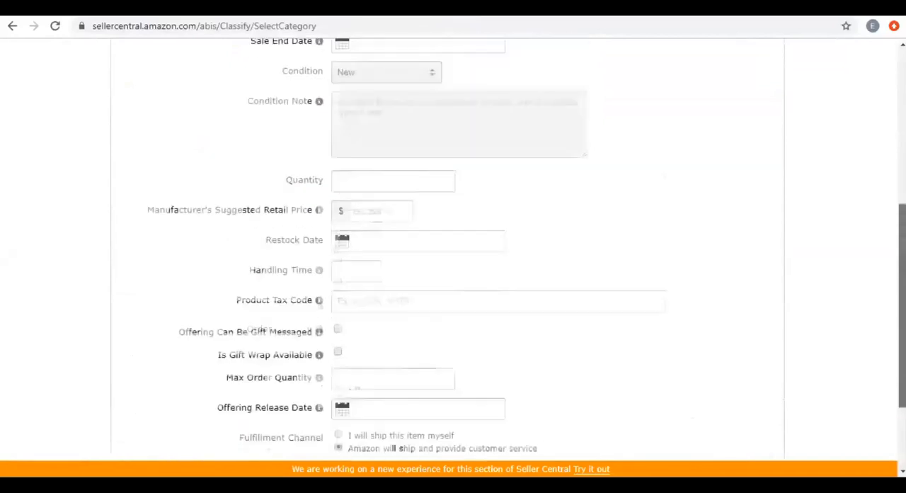
double_click(361, 246)
type("199")
key("BackSpace")
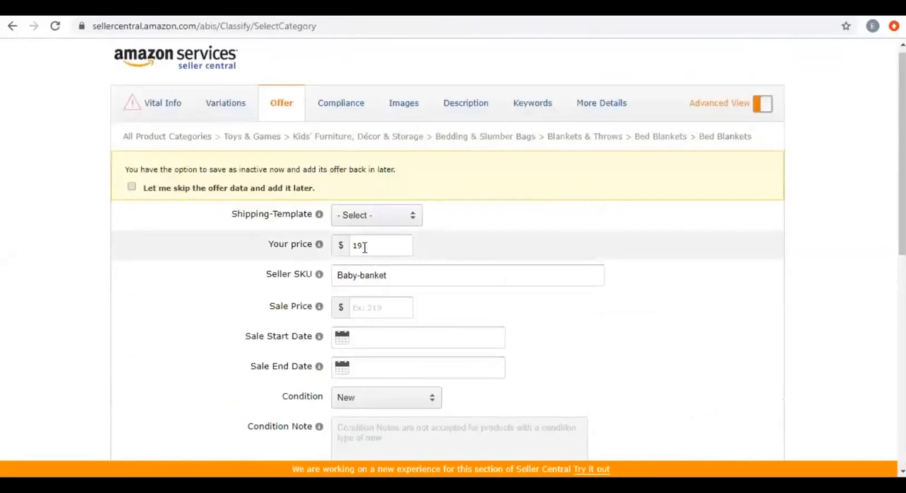
type("8")
type("99")
Check the notes for Your price and Sale Price, and examine the sale date and Manufacturer's Suggested Retail Price fields without filling them.
left_click_drag(268, 244, 297, 245)
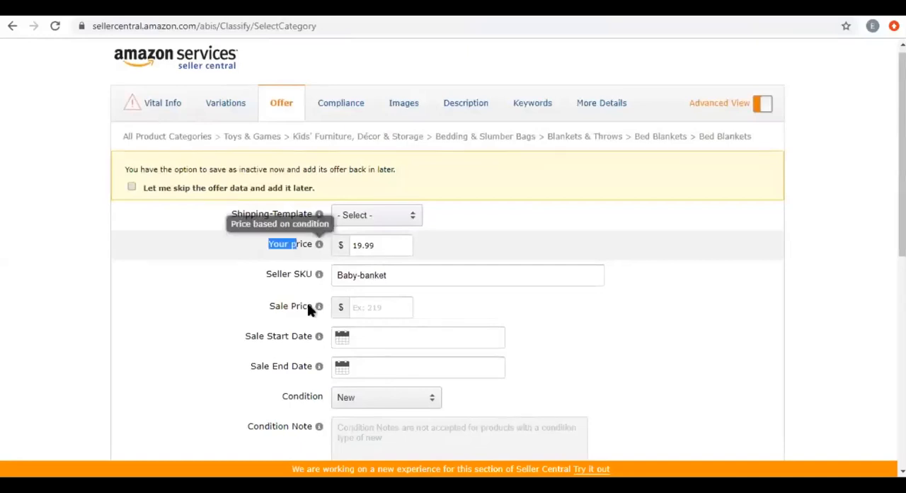
left_click_drag(269, 306, 563, 306)
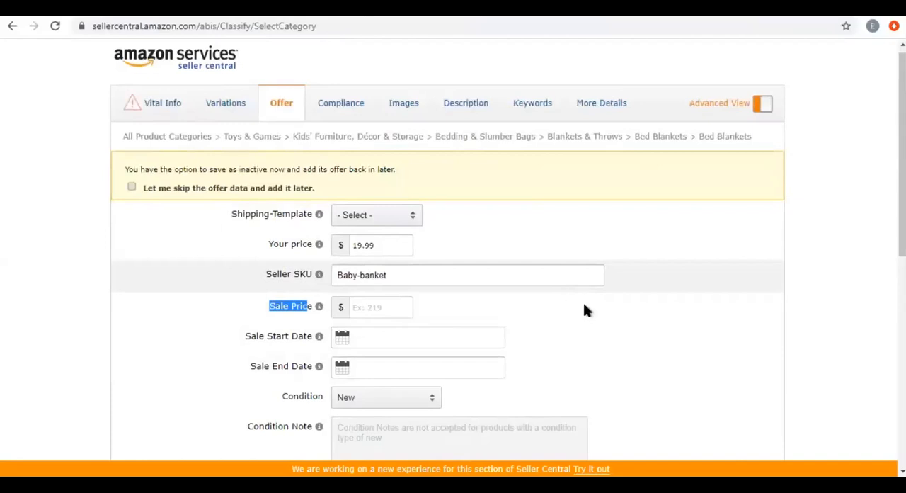
left_click(575, 317)
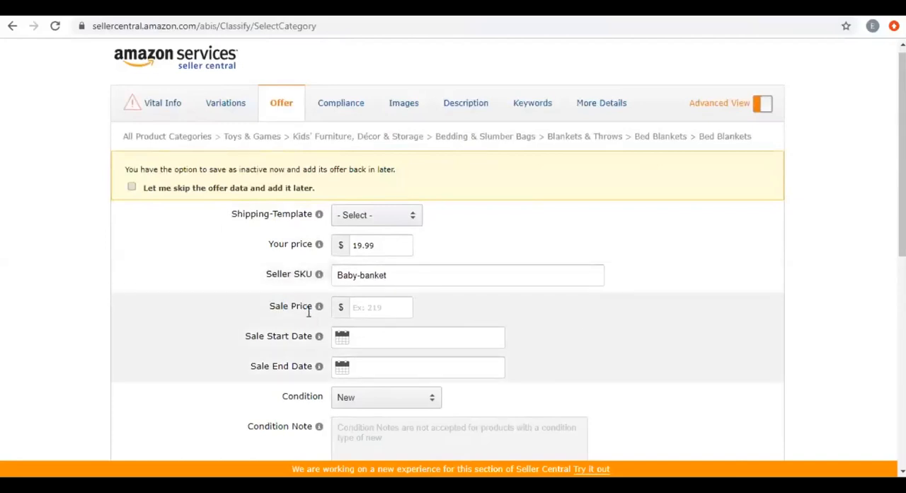
mouse_move(272, 309)
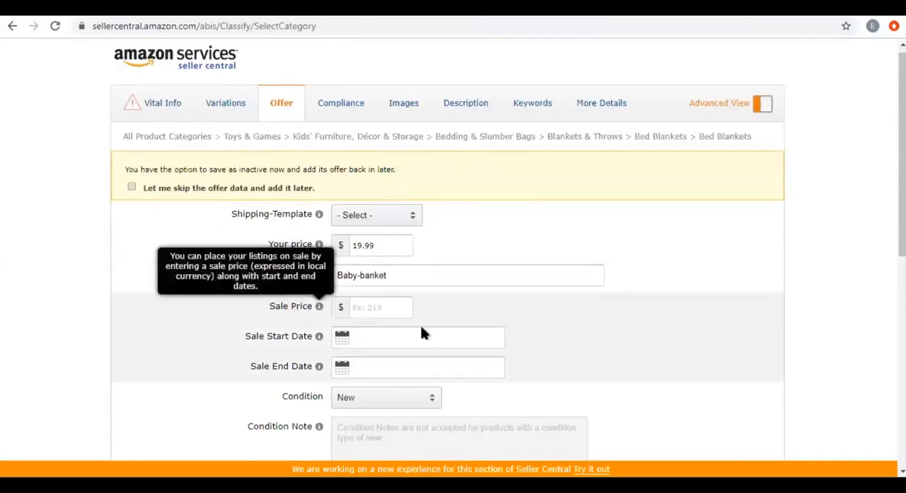
left_click(396, 309)
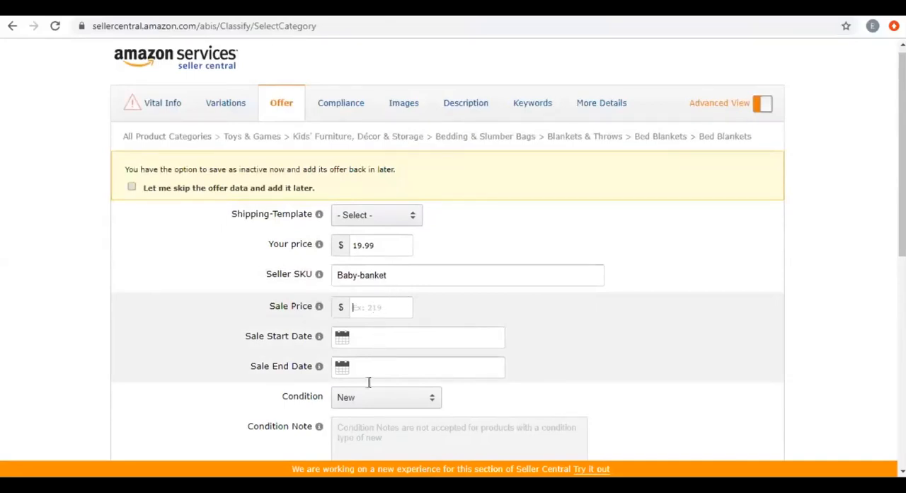
key("Tab")
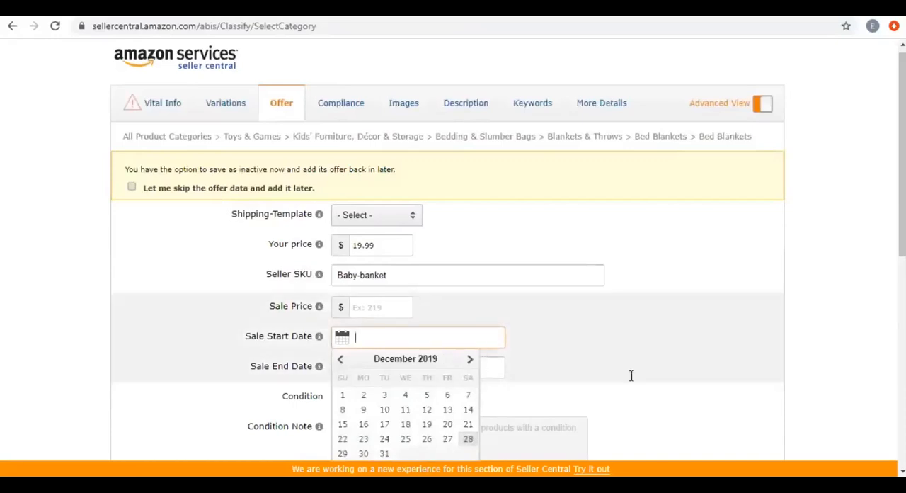
key("Tab")
key("Tab")
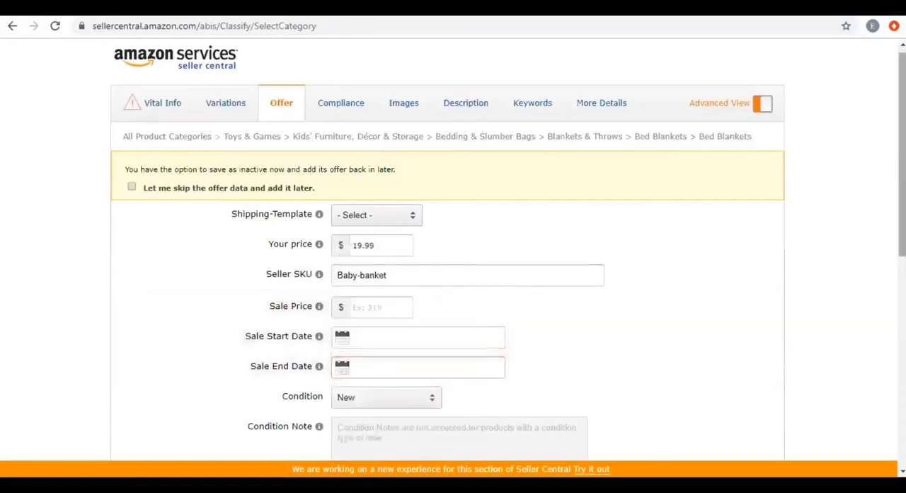
scroll(785, 289, "down", 4)
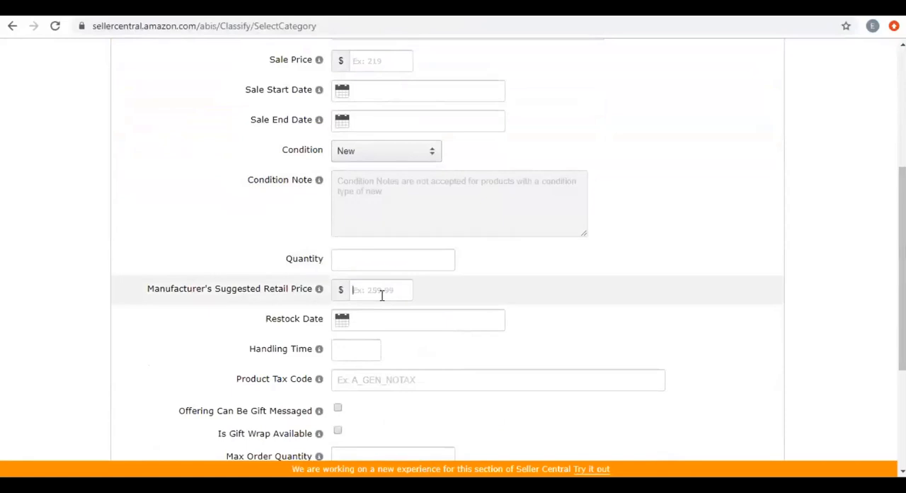
left_click(381, 295)
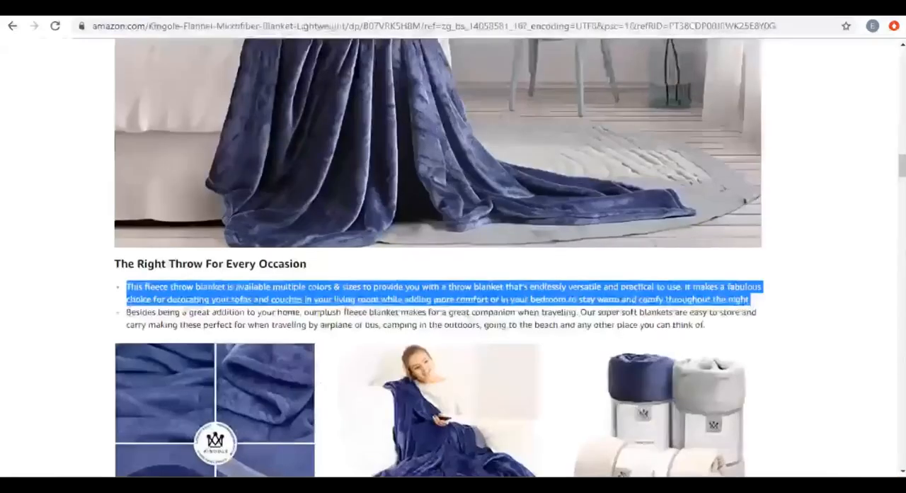
Switch to the Amazon product page, search Home & Kitchen for "kids blanket" and look through the listings.
scroll(636, 409, "up", 7)
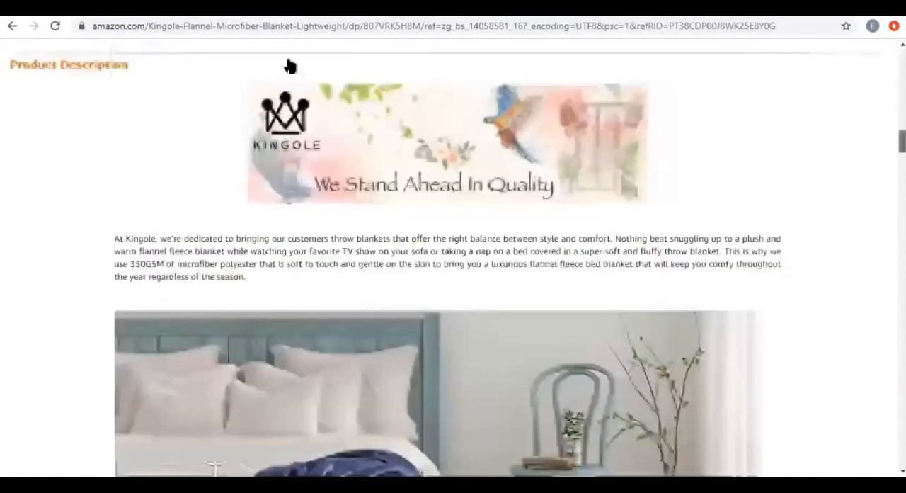
key("alt+Tab")
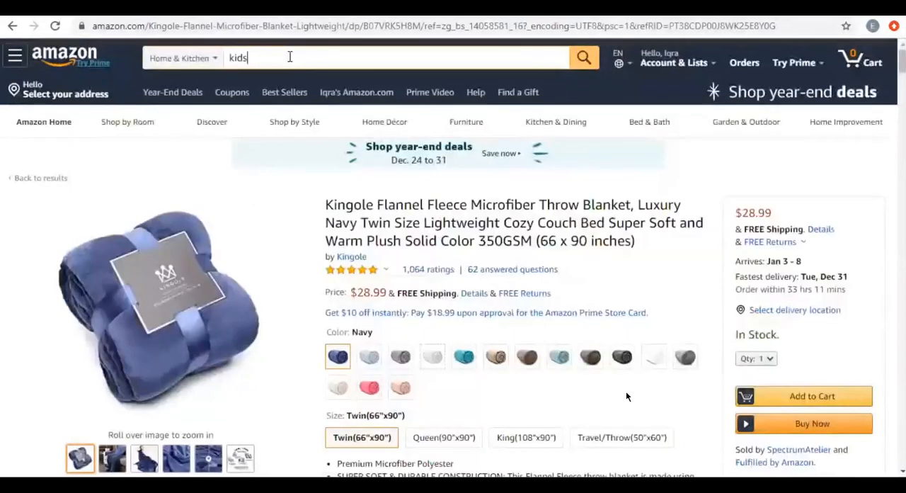
type("blanket")
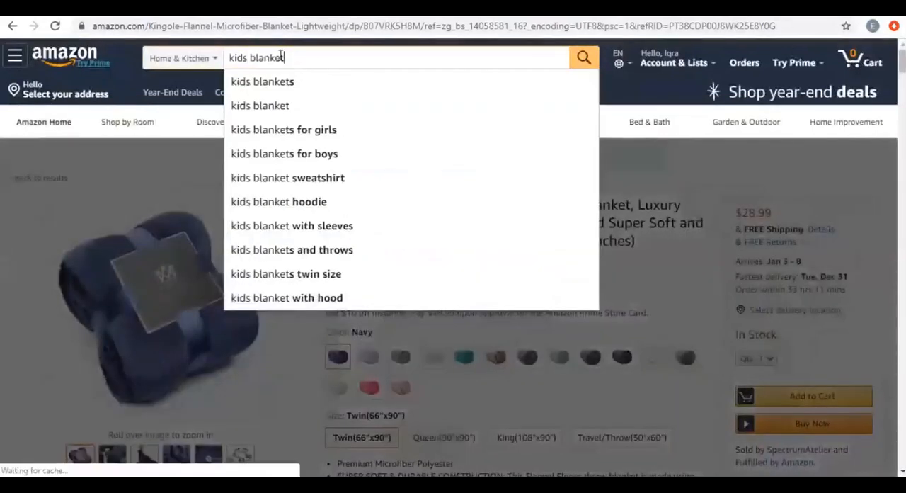
key("Return")
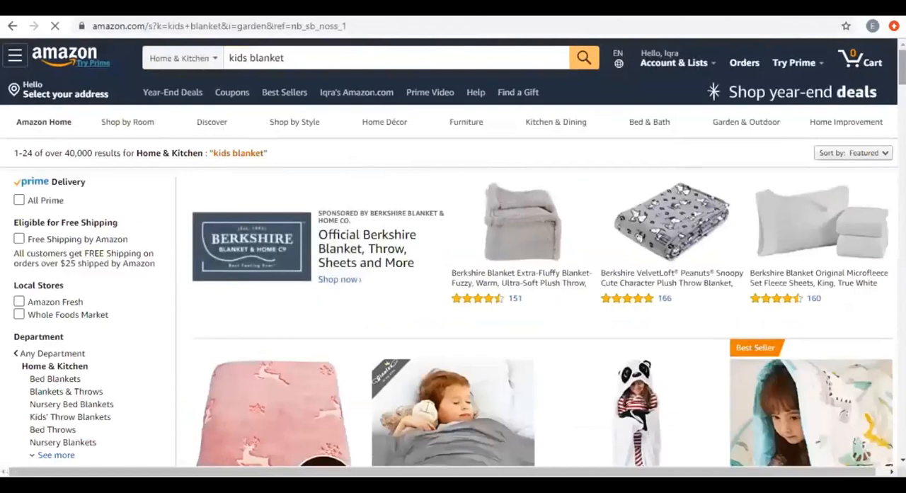
scroll(453, 283, "down", 3)
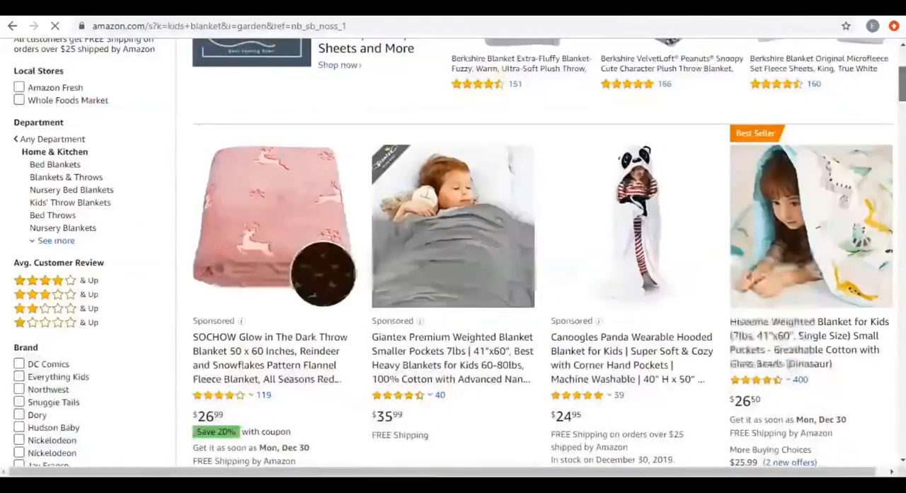
Compare the prices, coupons and limited-time deals of the listings in the kids blanket search results.
scroll(189, 378, "down", 3)
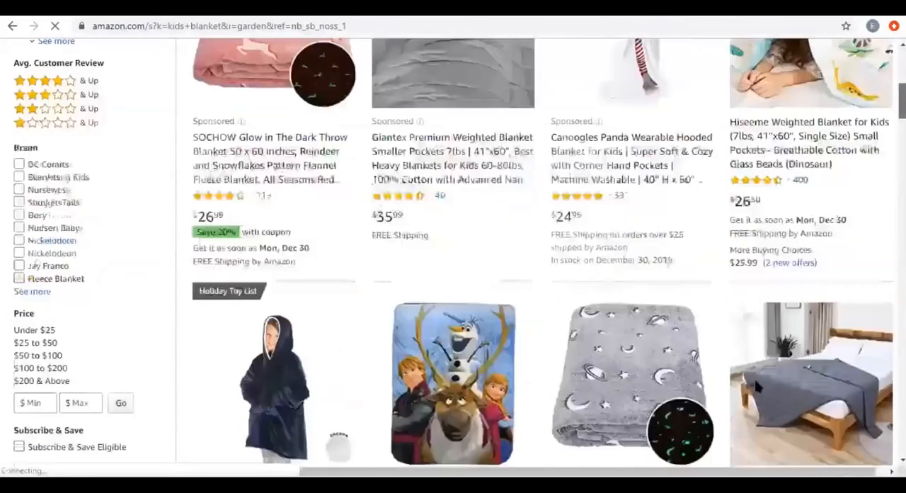
scroll(189, 377, "down", 1)
scroll(454, 255, "down", 1)
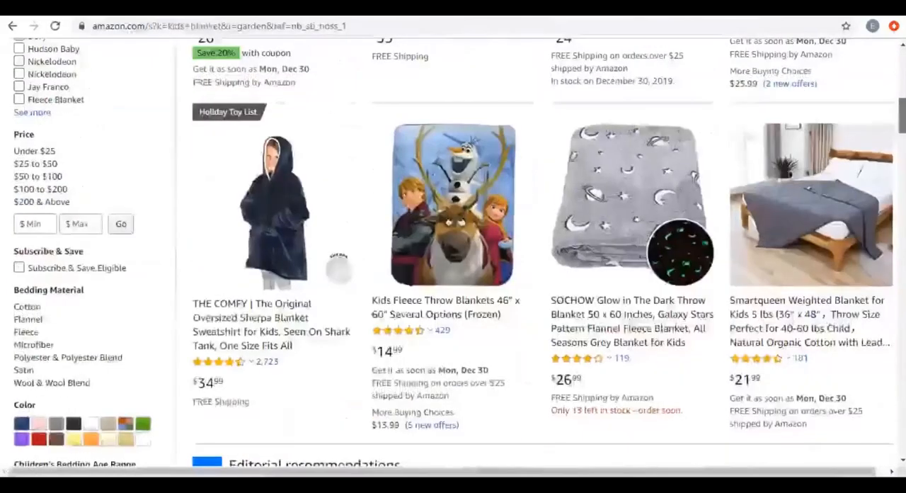
scroll(453, 254, "down", 5)
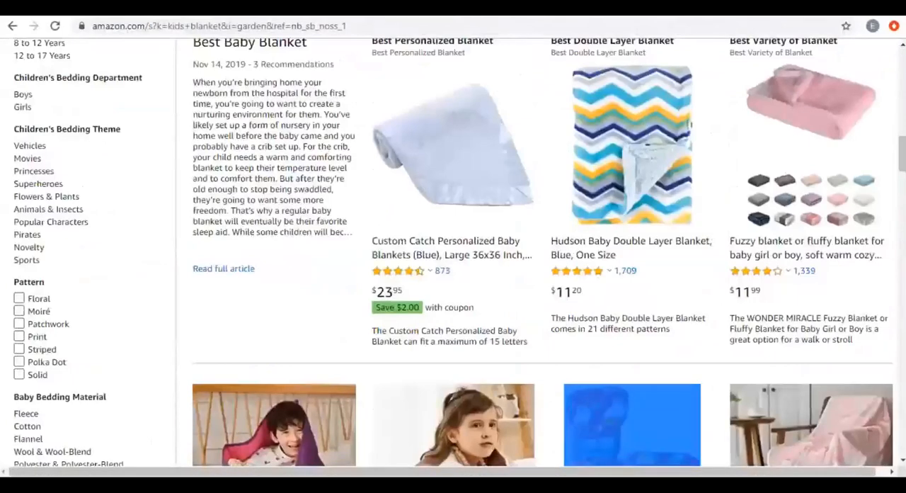
scroll(453, 254, "up", 5)
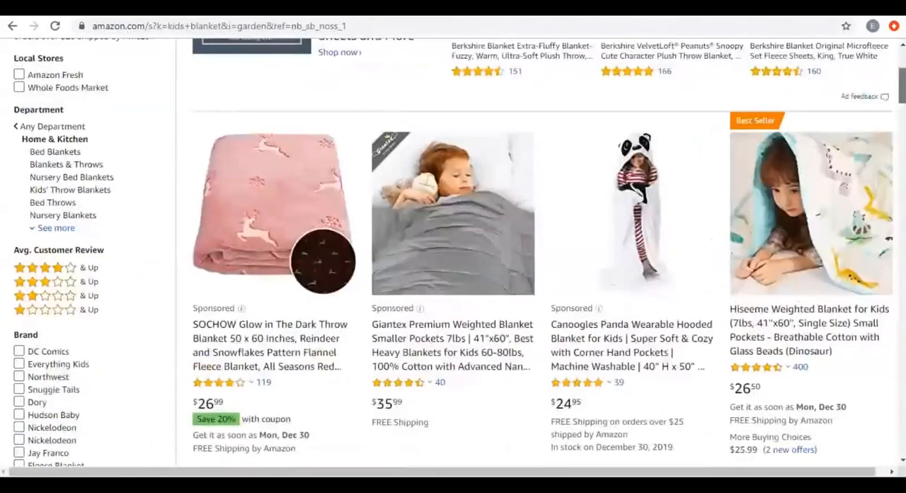
scroll(403, 286, "down", 1)
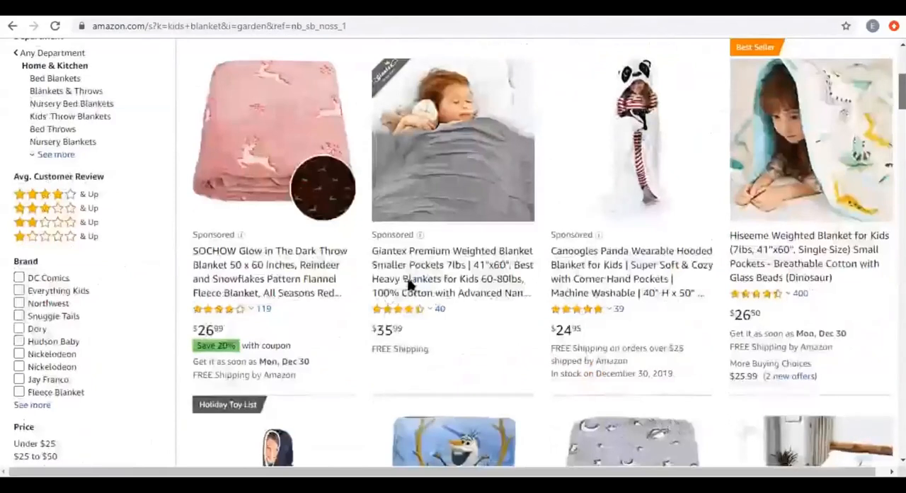
scroll(409, 284, "down", 9)
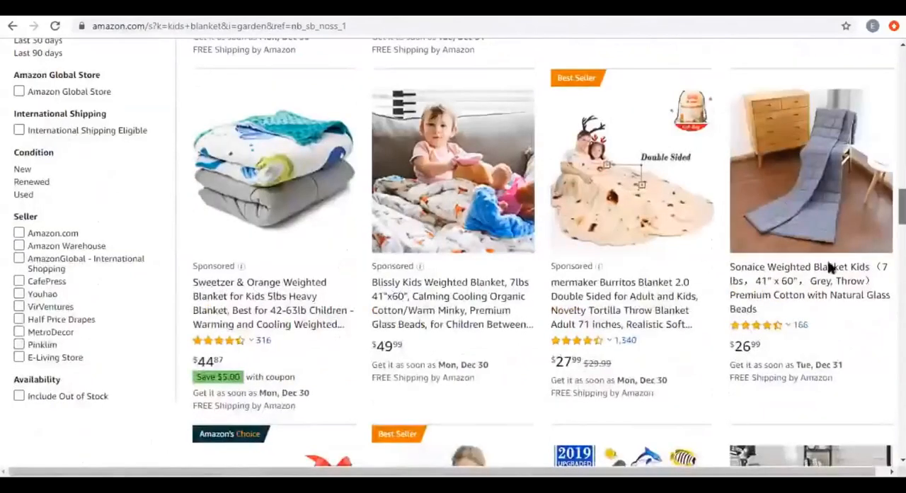
scroll(829, 267, "up", 4)
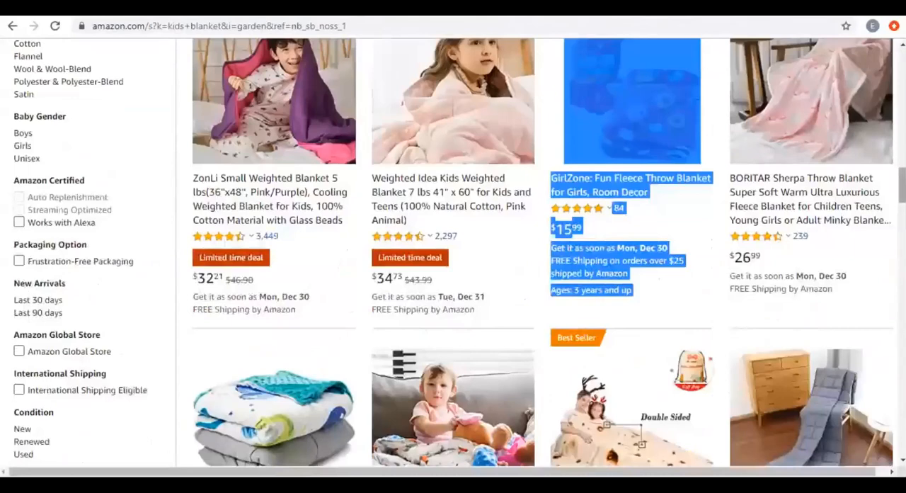
scroll(755, 164, "up", 3)
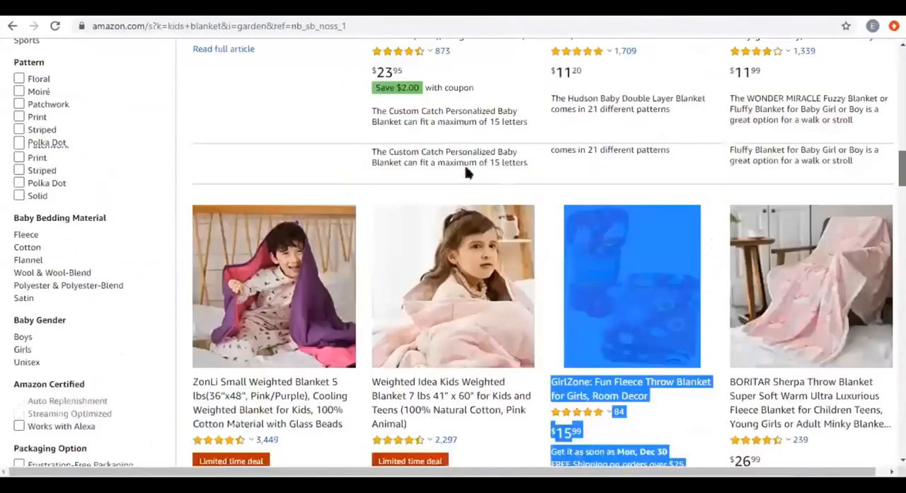
scroll(268, 129, "up", 4)
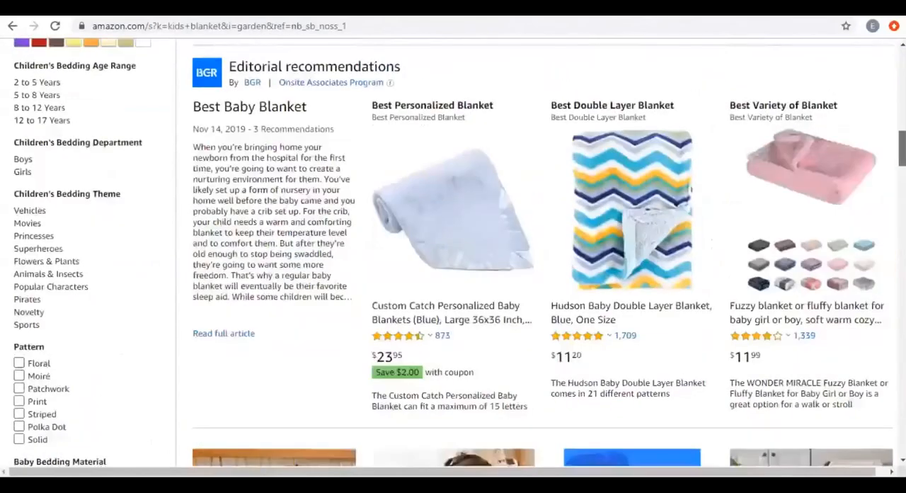
scroll(360, 226, "up", 4)
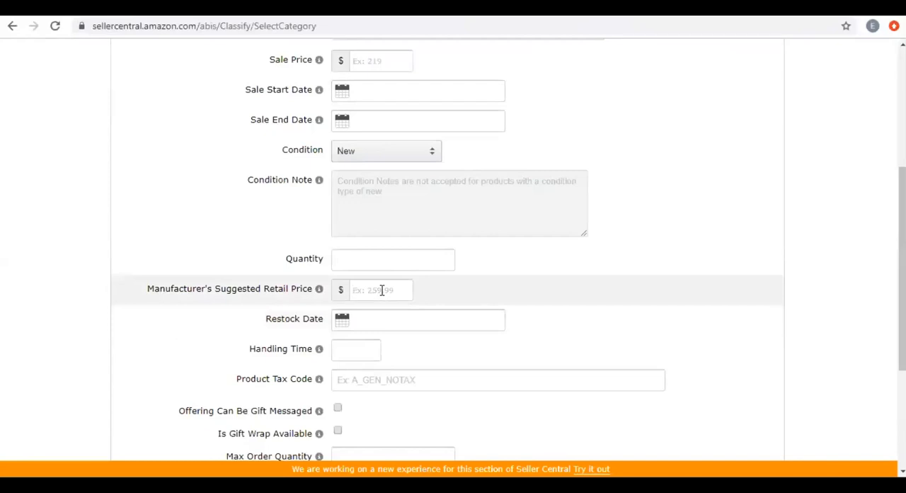
Switch back to the Seller Central offer form and set Manufacturer's Suggested Retail Price to $35.99 and Your price to $32.99.
type("35.99")
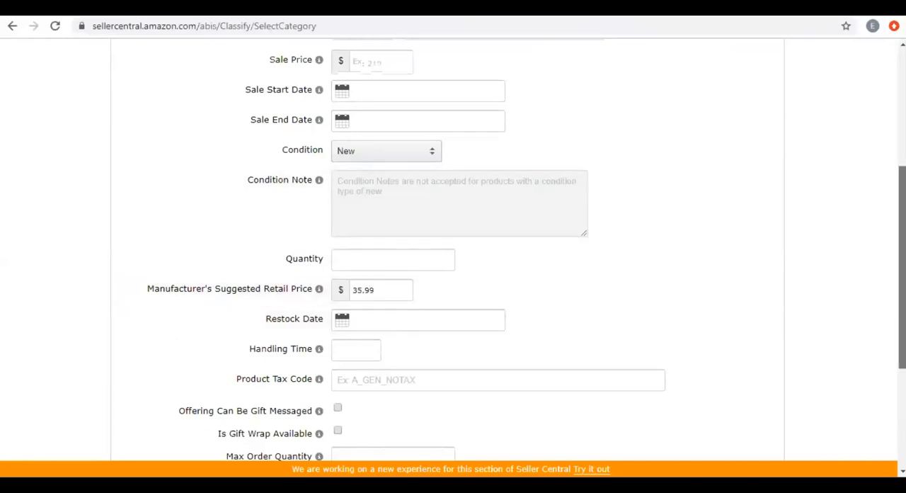
scroll(380, 210, "up", 3)
scroll(380, 210, "up", 1)
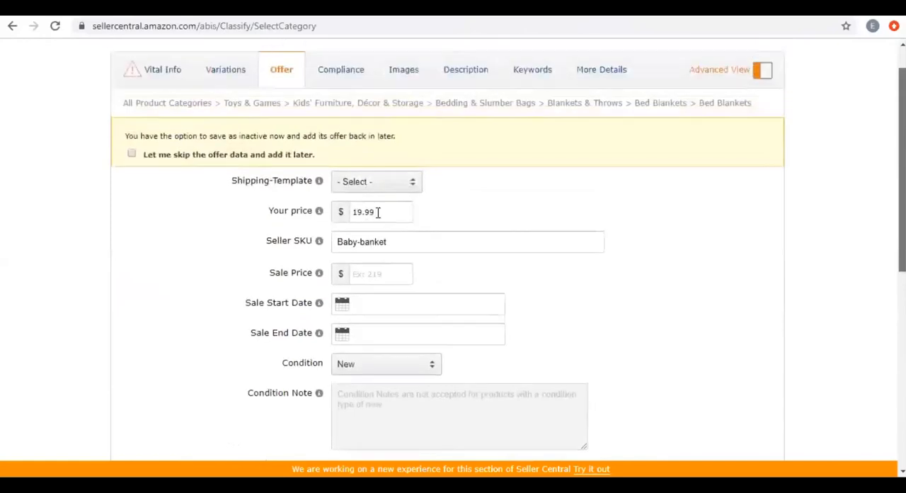
double_click(378, 213)
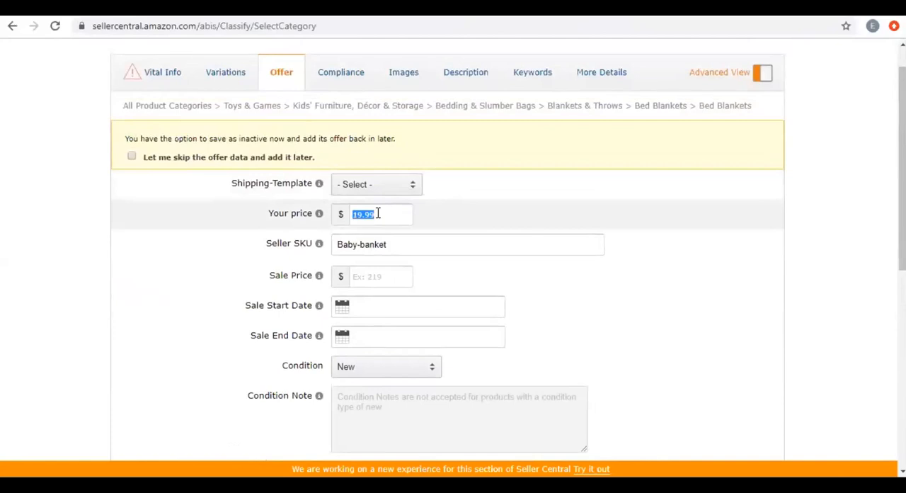
type("32.99")
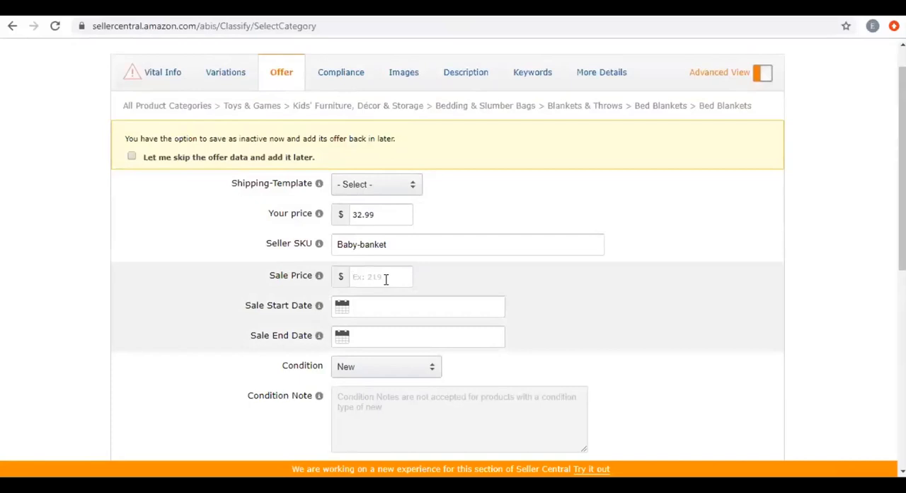
Review Your price against the Manufacturer's Suggested Retail Price, and set the offer's Sale Price to $29.99.
double_click(393, 223)
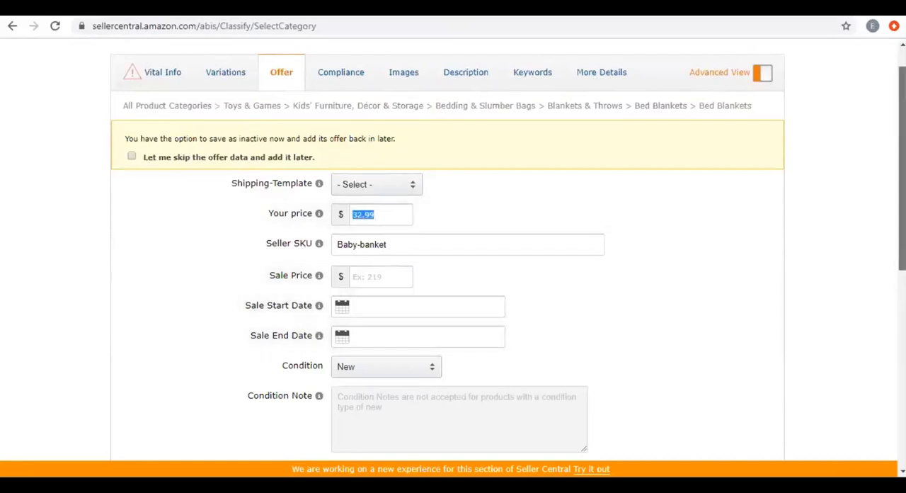
scroll(453, 248, "down", 2)
scroll(453, 248, "down", 2)
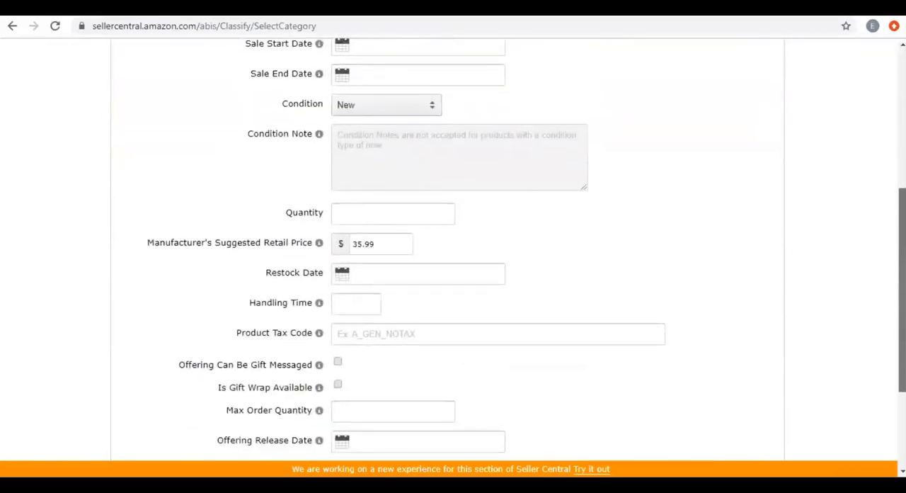
scroll(453, 248, "up", 1)
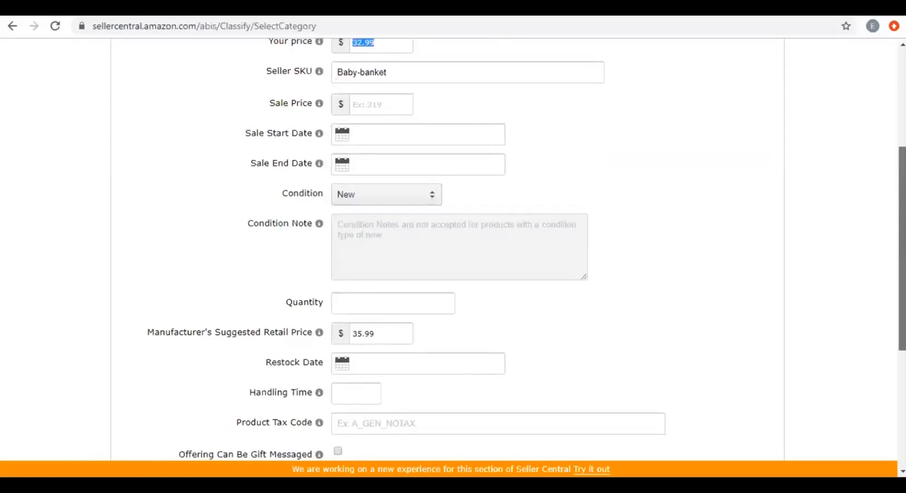
scroll(711, 225, "up", 3)
scroll(712, 225, "down", 1)
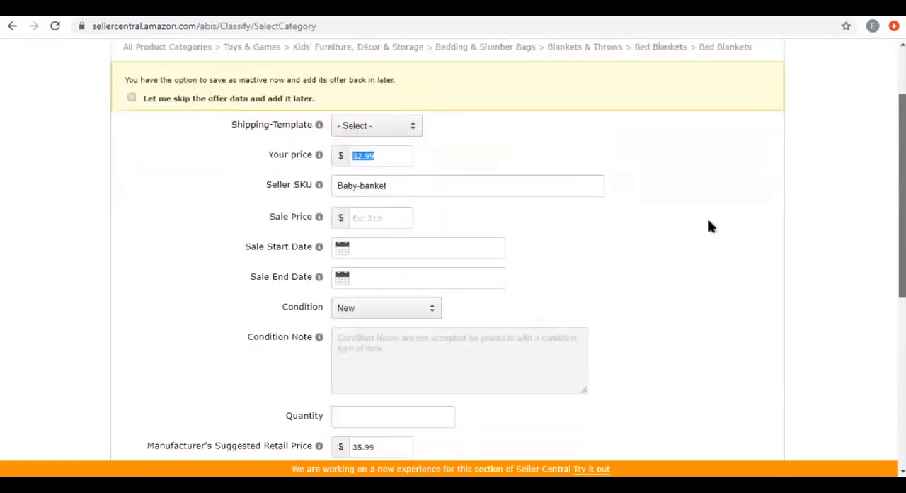
left_click(364, 218)
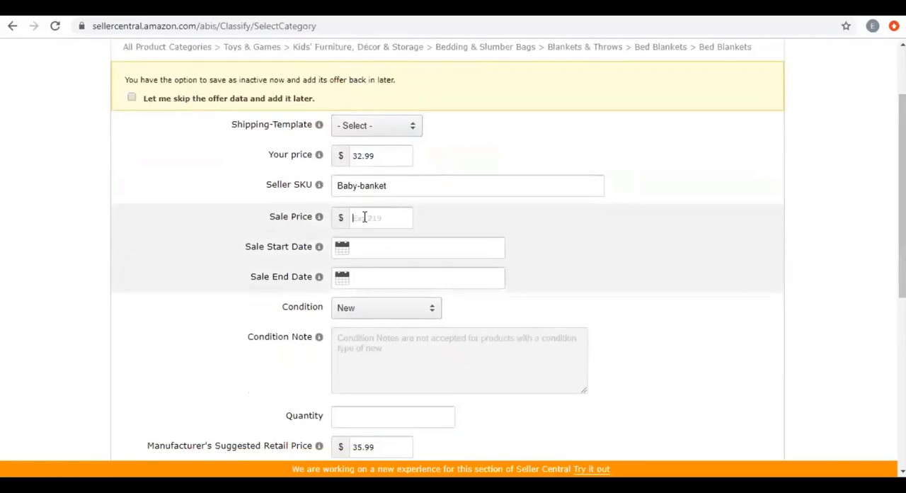
type("29.99")
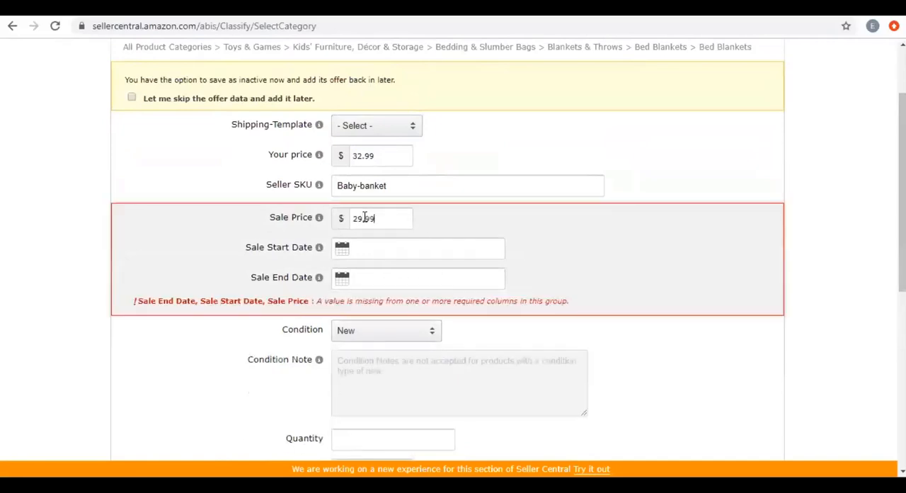
Set the Sale Start Date to 12/28/2019 and the Sale End Date to 01/13/2020.
left_click(404, 249)
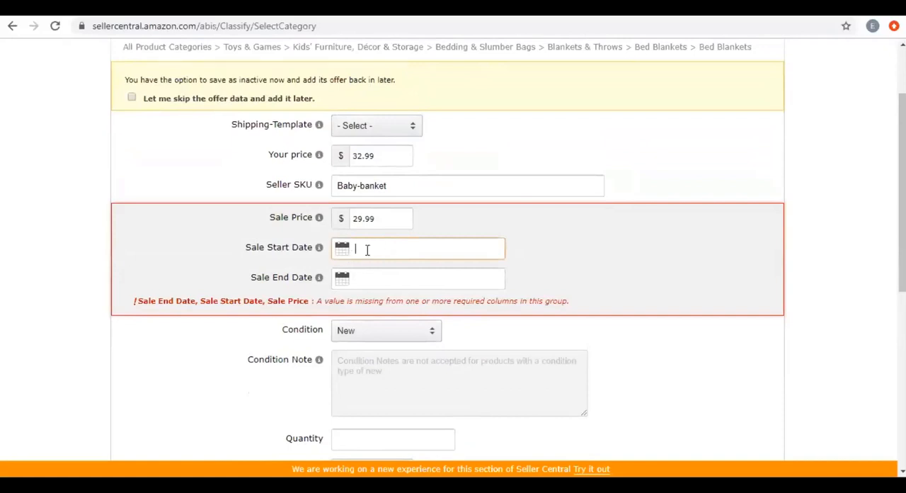
left_click(367, 249)
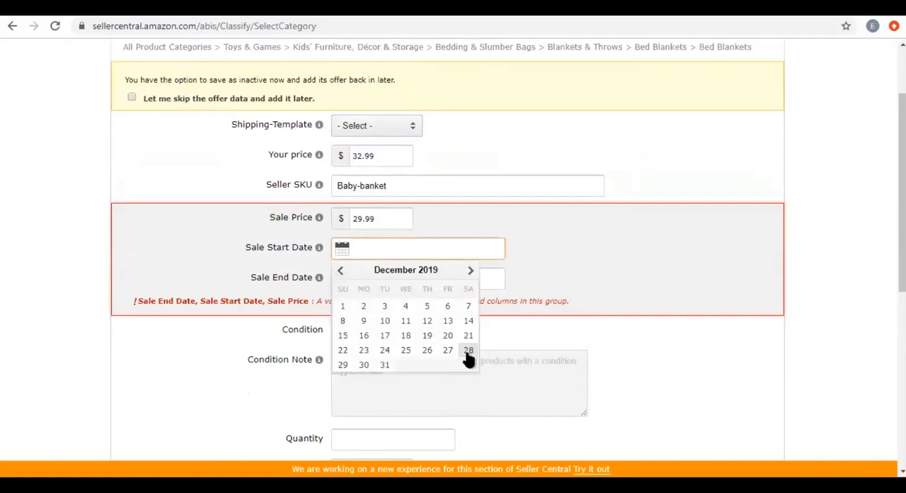
left_click(468, 351)
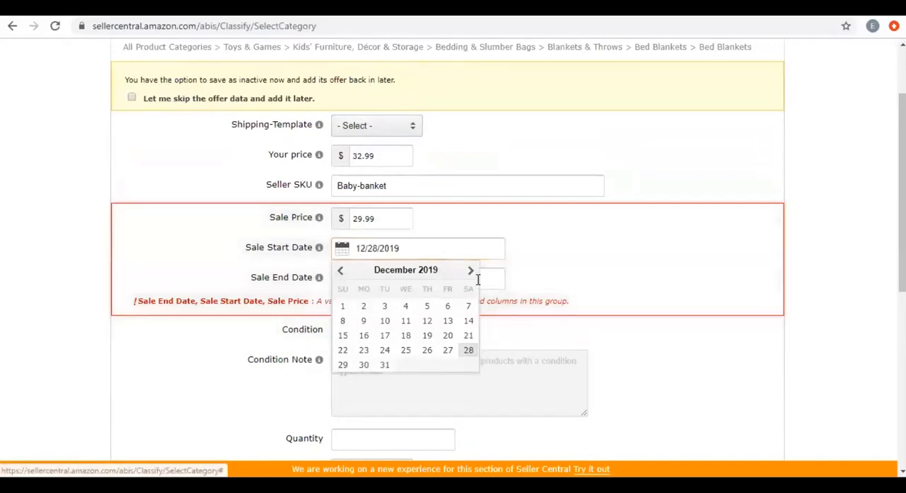
left_click(476, 281)
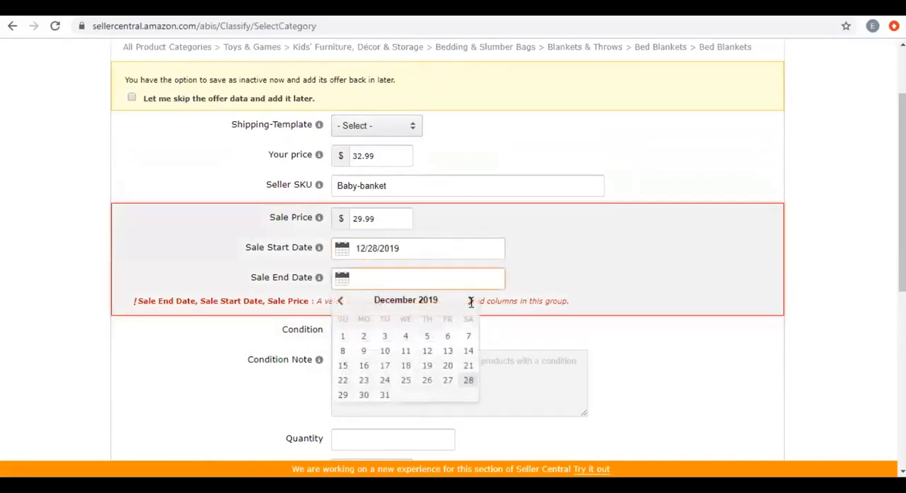
left_click(471, 301)
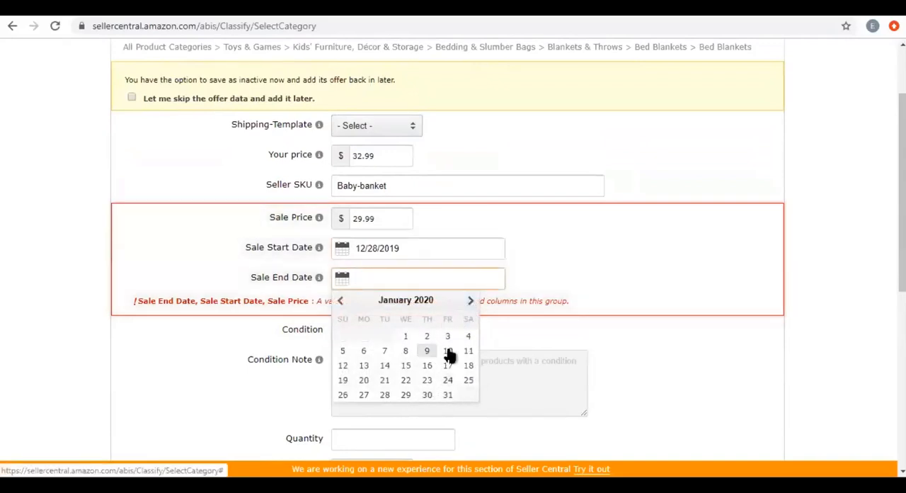
left_click(364, 365)
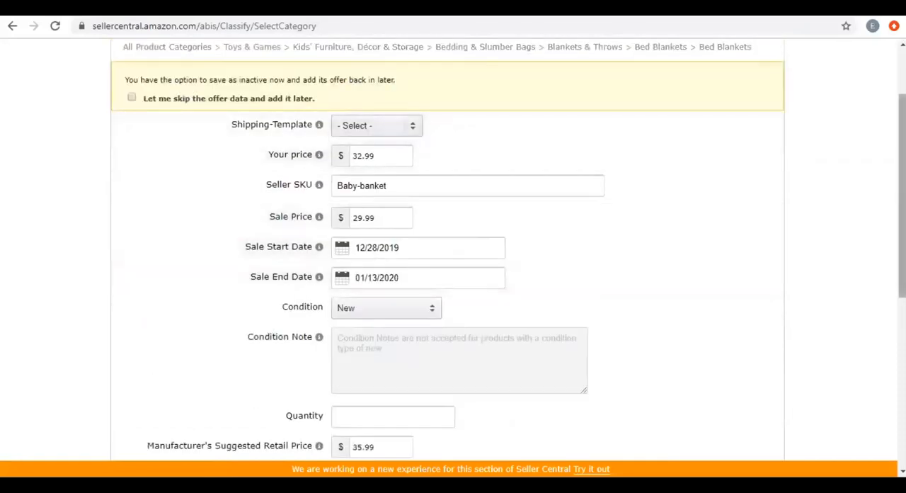
Review the offer form from the quantity and fulfillment fields back up to the prices and sale dates.
scroll(453, 283, "down", 5)
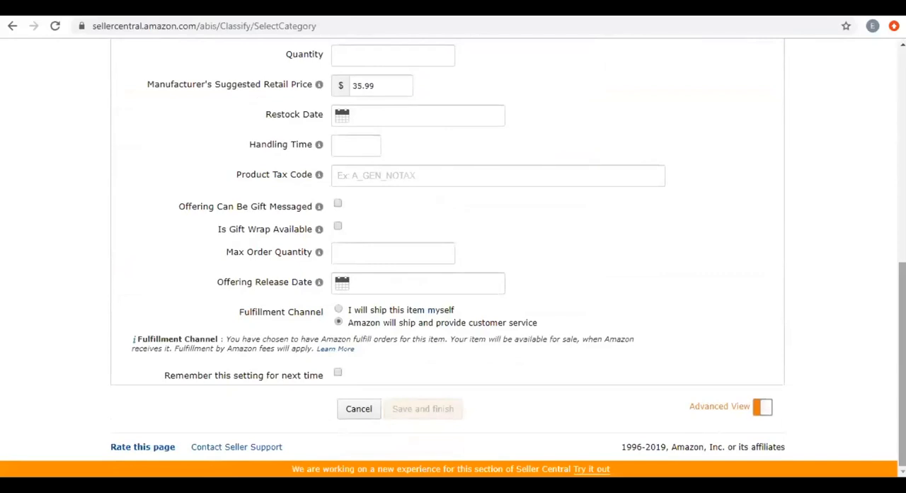
scroll(453, 248, "up", 4)
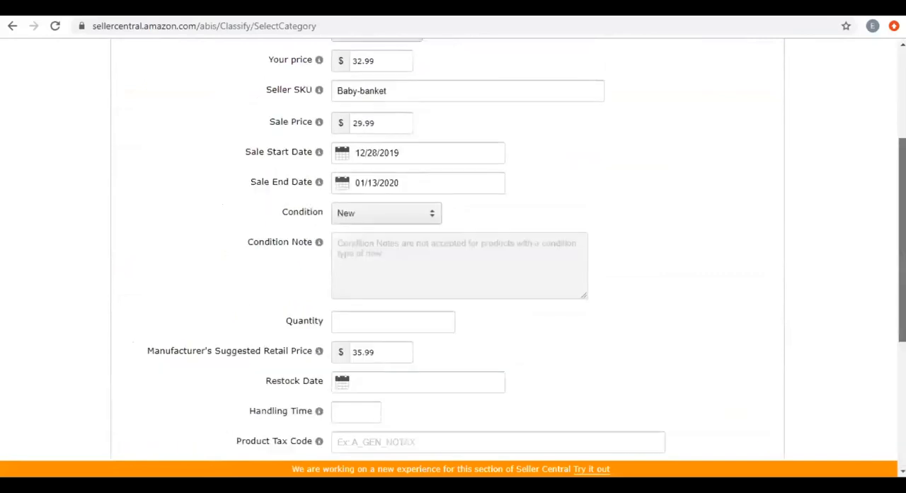
scroll(319, 262, "up", 3)
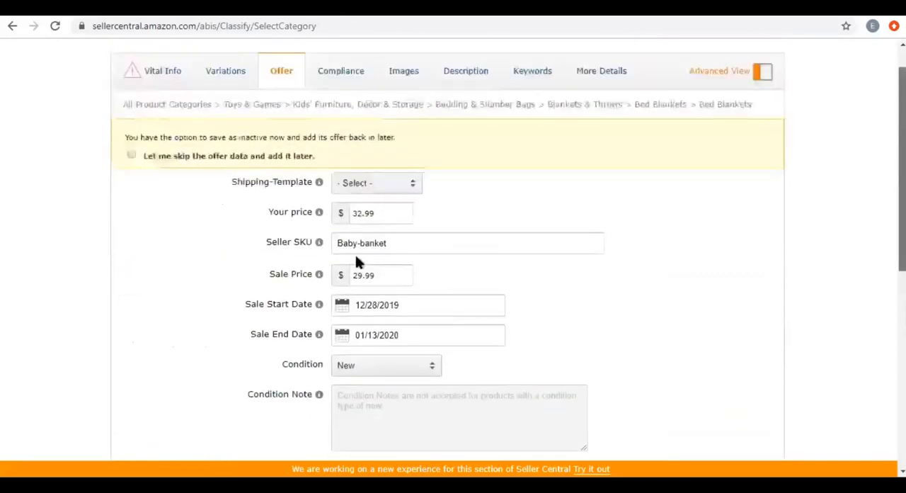
double_click(359, 256)
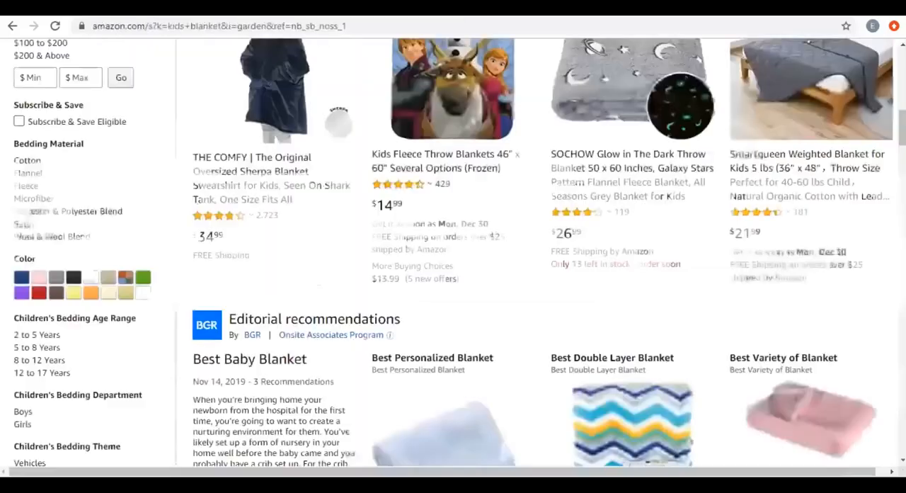
Switch to the Amazon blanket results, highlight the ZonLi small weighted blanket's crossed-out price and open its product page.
left_click_drag(902, 128, 902, 216)
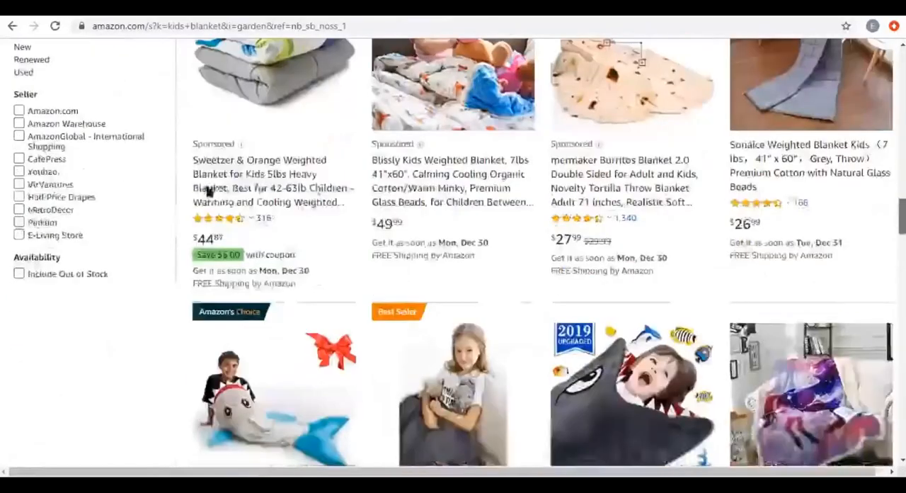
scroll(233, 182, "up", 4)
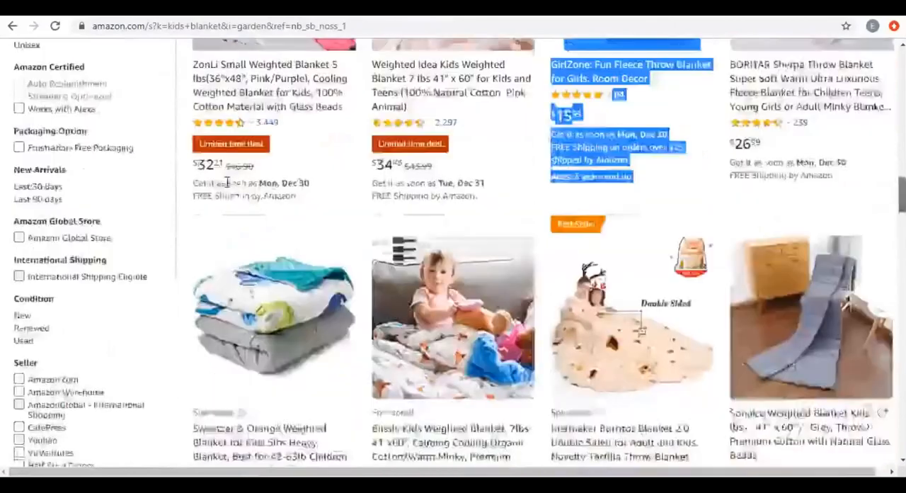
left_click_drag(253, 183, 226, 183)
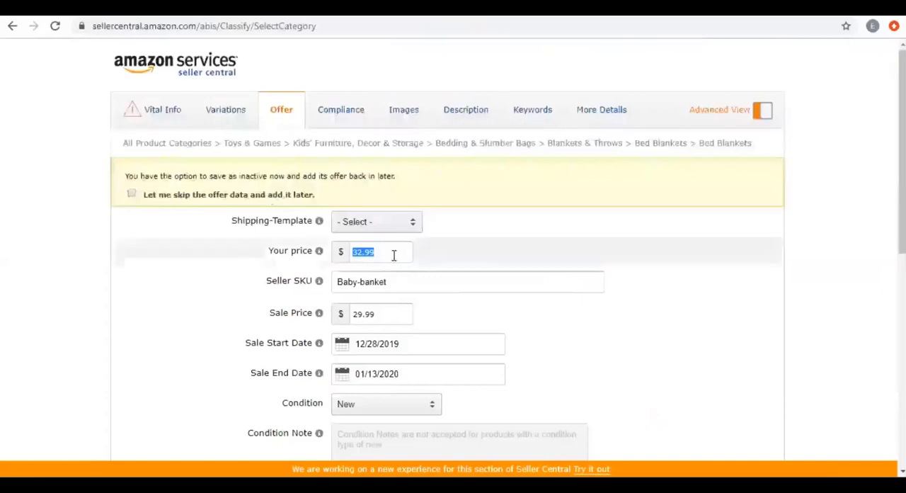
left_click(394, 255)
left_click(347, 14)
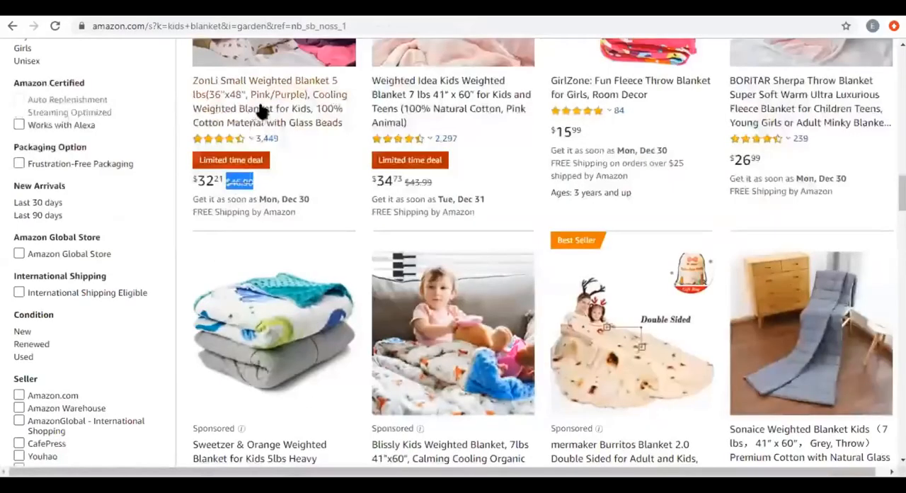
left_click(262, 112)
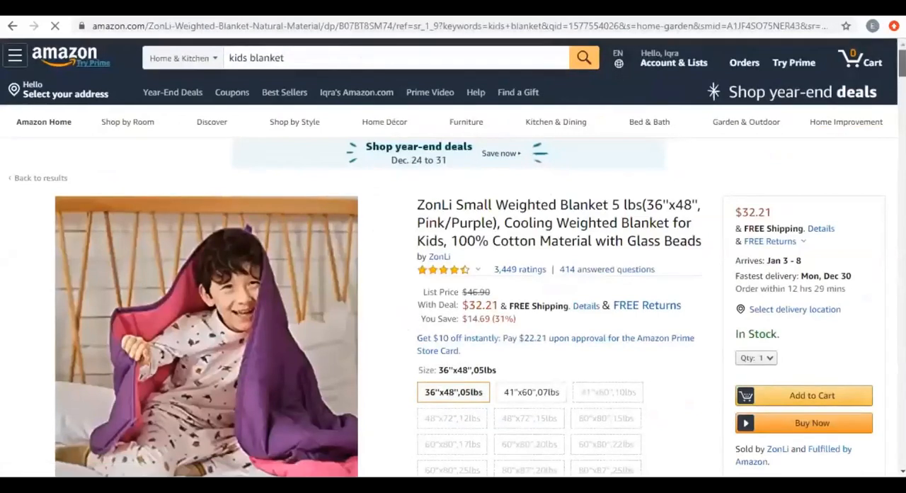
Highlight the List Price label and the With Deal price on the ZonLi weighted blanket's product page.
key("alt+Tab")
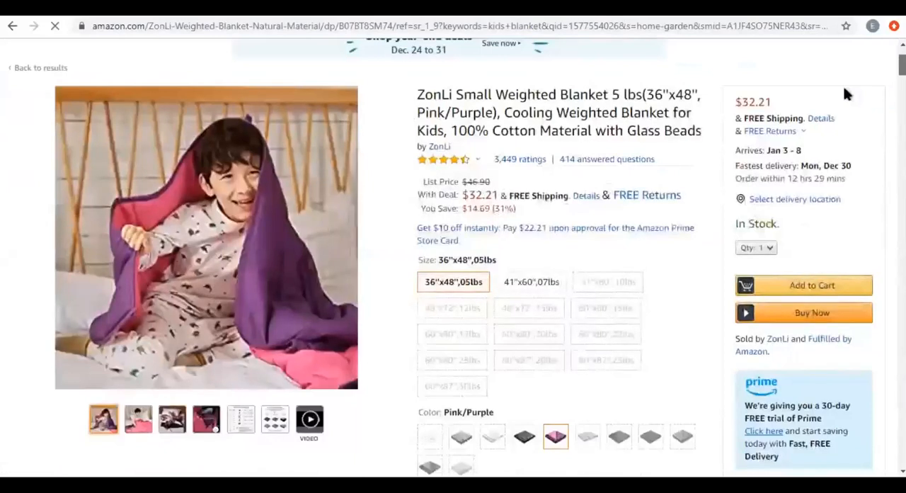
scroll(589, 247, "down", 1)
left_click_drag(492, 112, 459, 101)
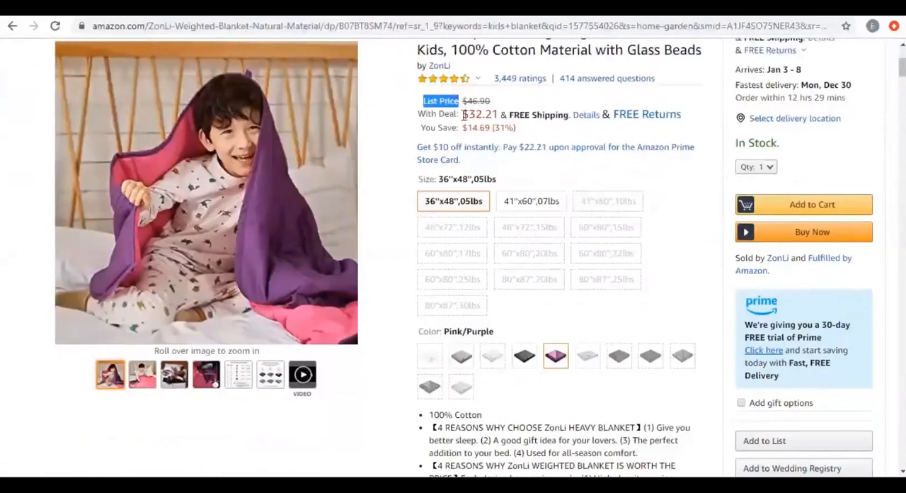
left_click(496, 114)
left_click_drag(486, 114, 462, 114)
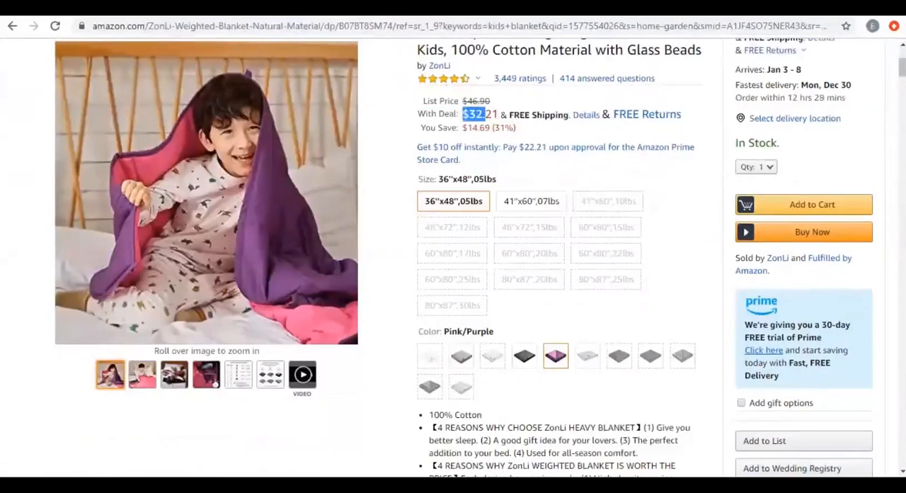
Switch to the Seller Central offer form and highlight the Your price value for comparison.
left_click(793, 7)
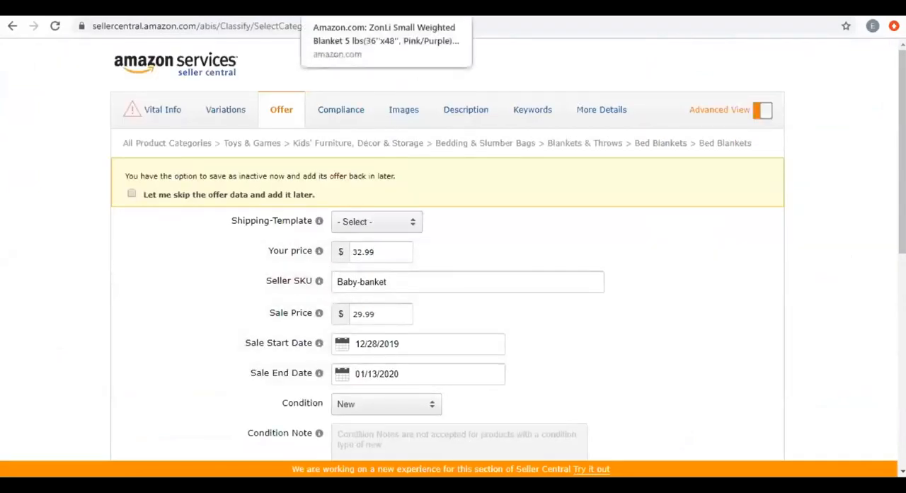
scroll(405, 213, "down", 1)
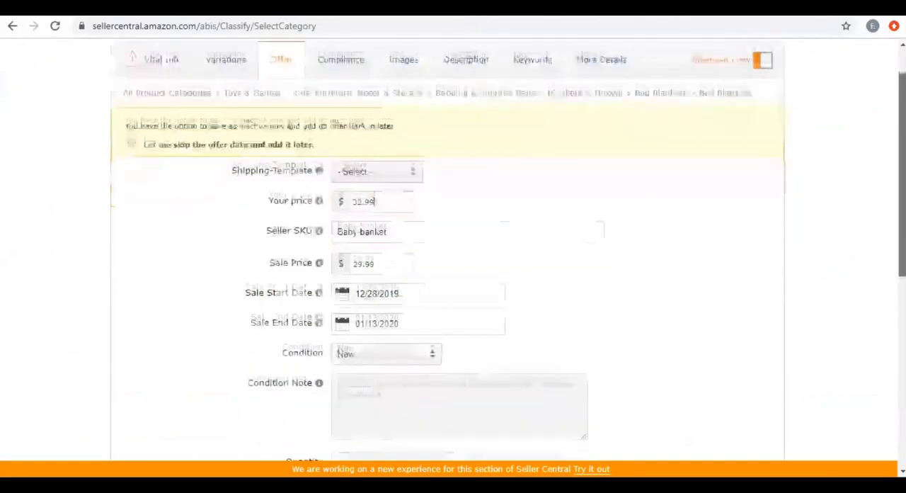
double_click(366, 189)
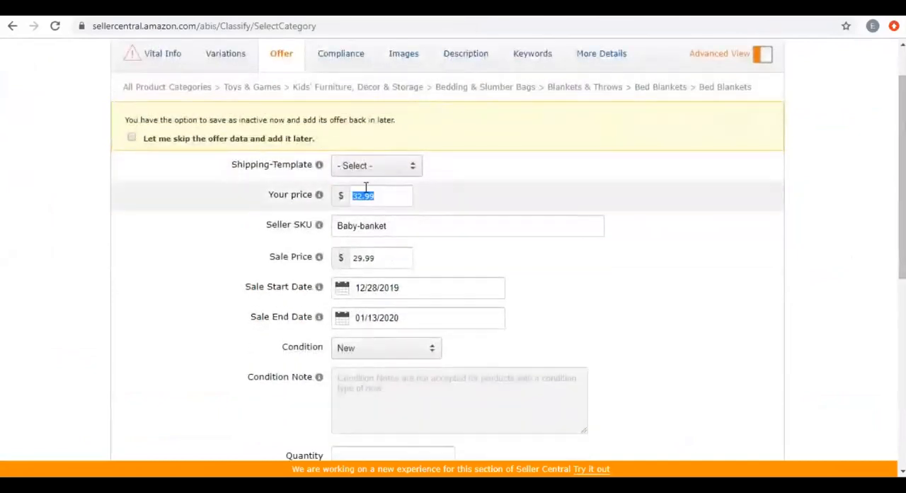
Return to the ZonLi product page and highlight its full List Price line and its With Deal price.
left_click(382, 9)
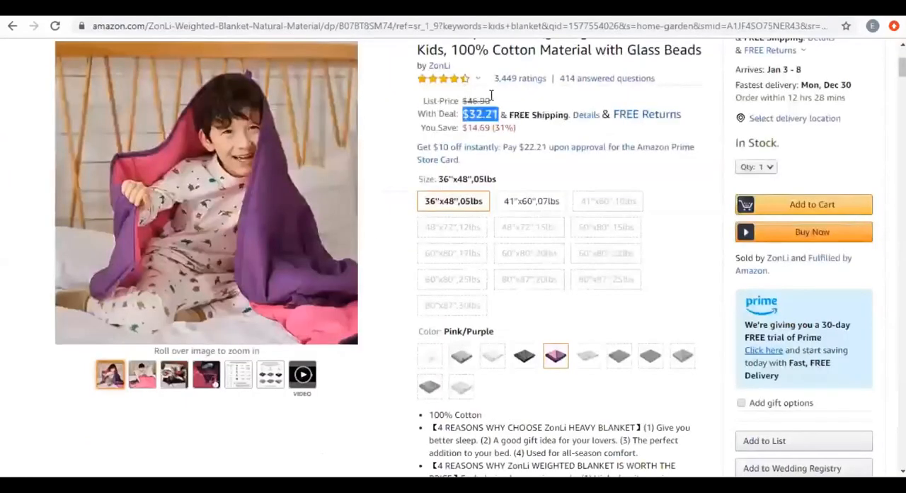
left_click_drag(423, 100, 491, 100)
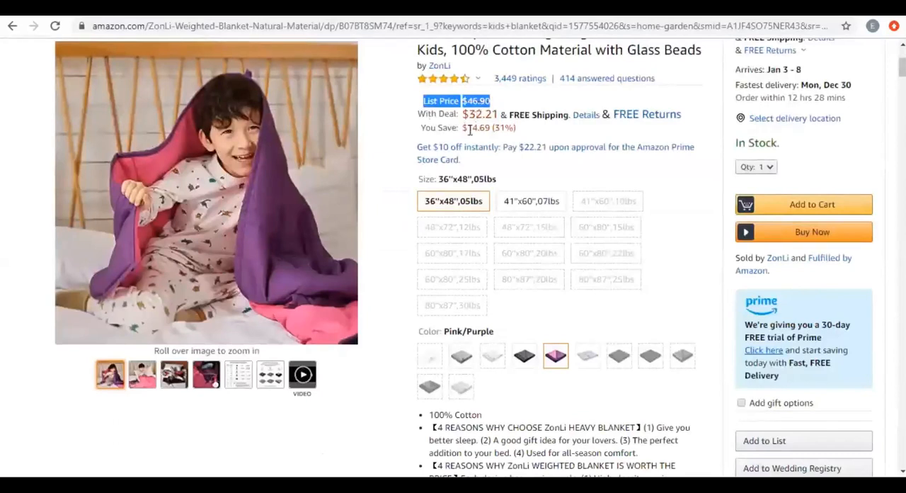
left_click_drag(426, 114, 475, 114)
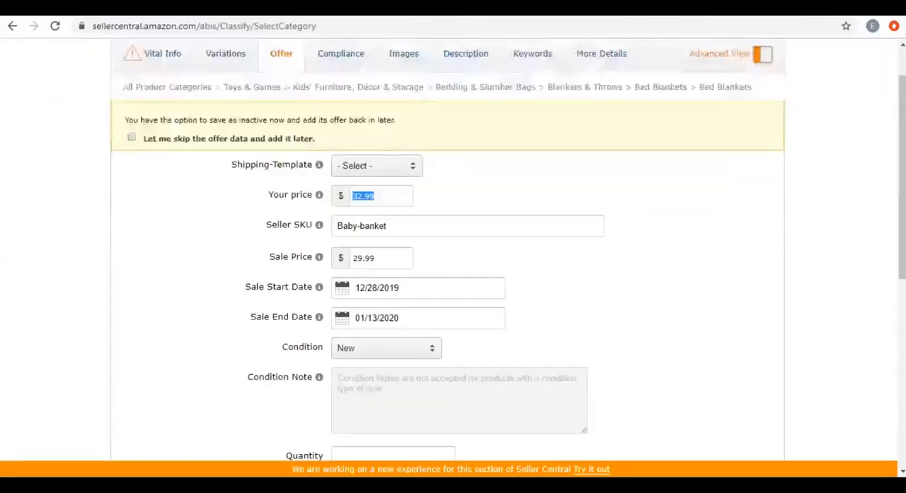
Compare the Sale Price with the Manufacturer's Suggested Retail Price and Your price in the Seller Central offer form.
double_click(366, 257)
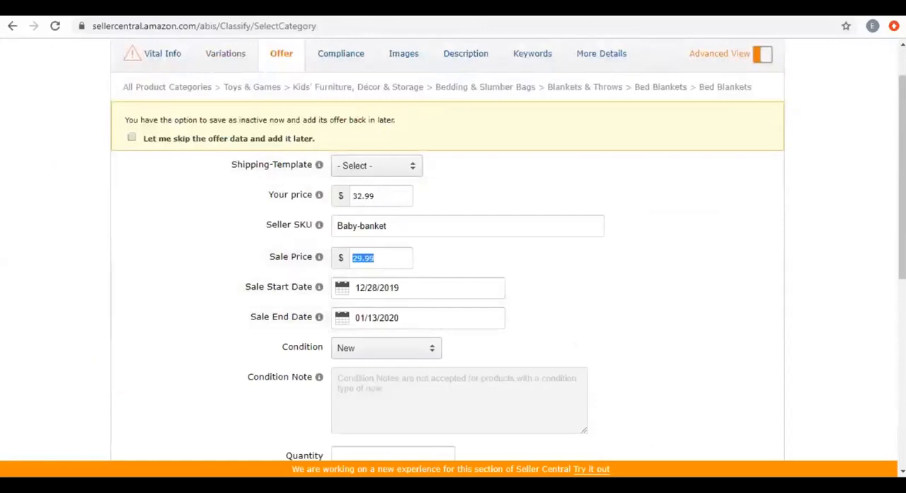
scroll(767, 208, "down", 2)
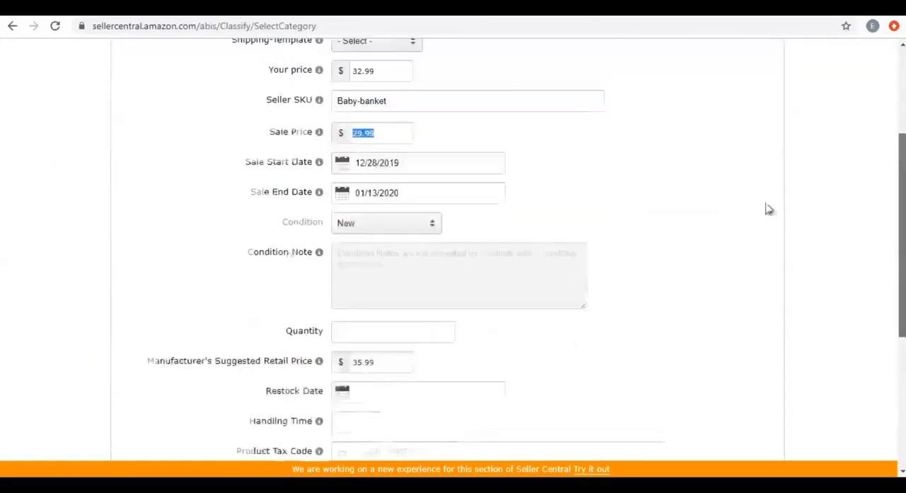
scroll(430, 236, "up", 1)
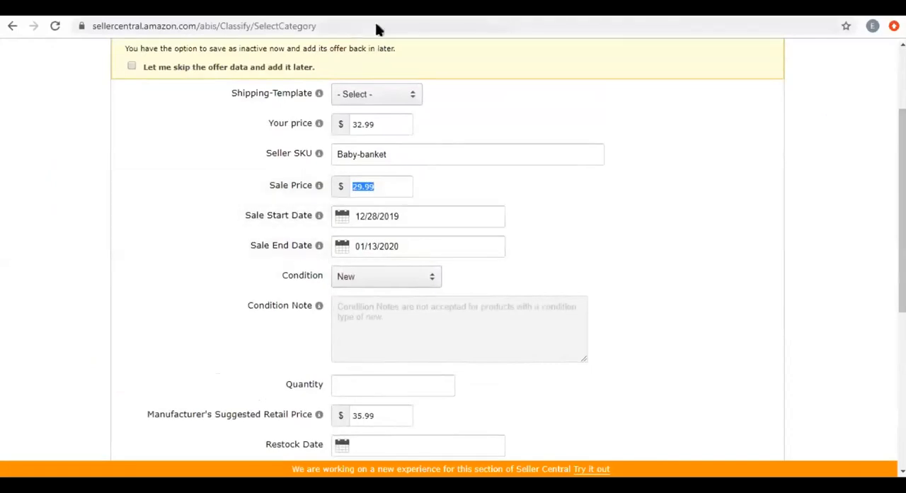
key("alt+Tab")
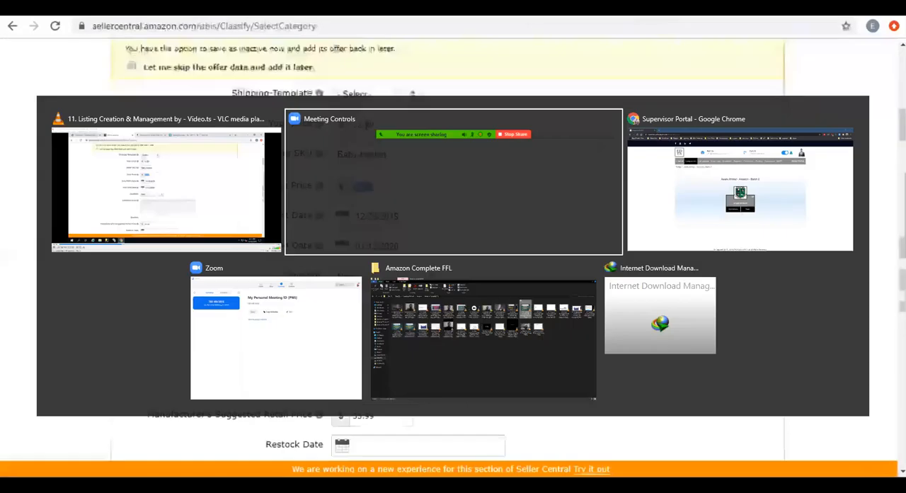
double_click(358, 124)
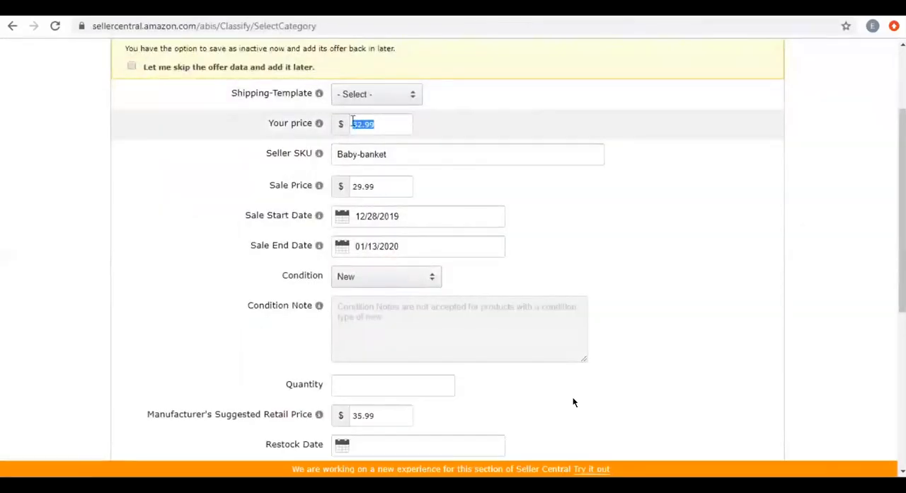
Switch to the ZonLi product page and highlight the You Save percentage and the deal price.
left_click(418, 8)
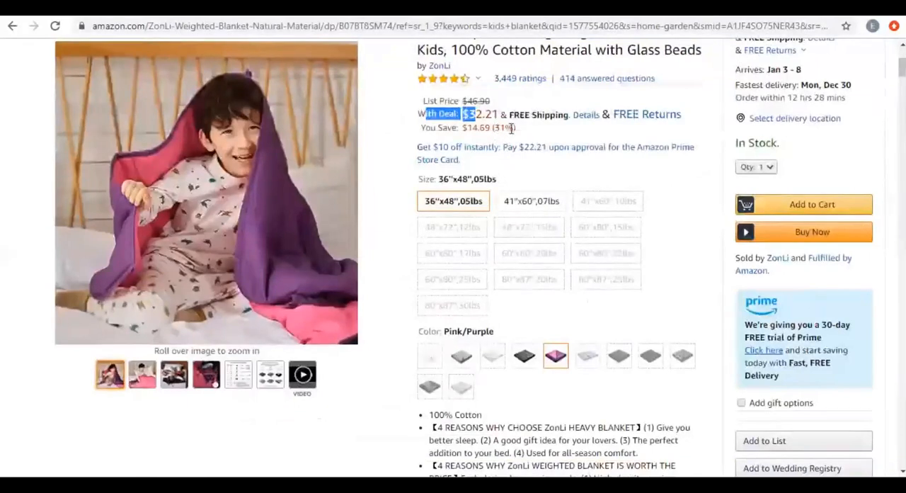
left_click_drag(493, 128, 512, 128)
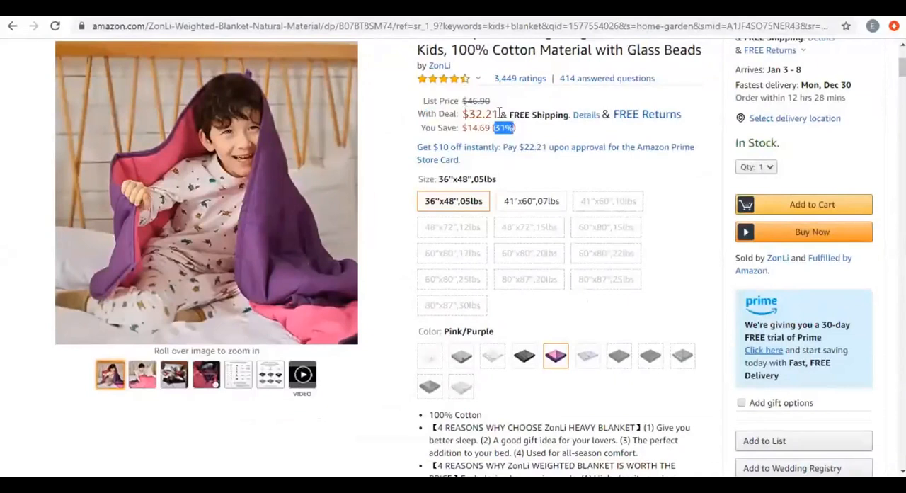
left_click_drag(495, 114, 462, 114)
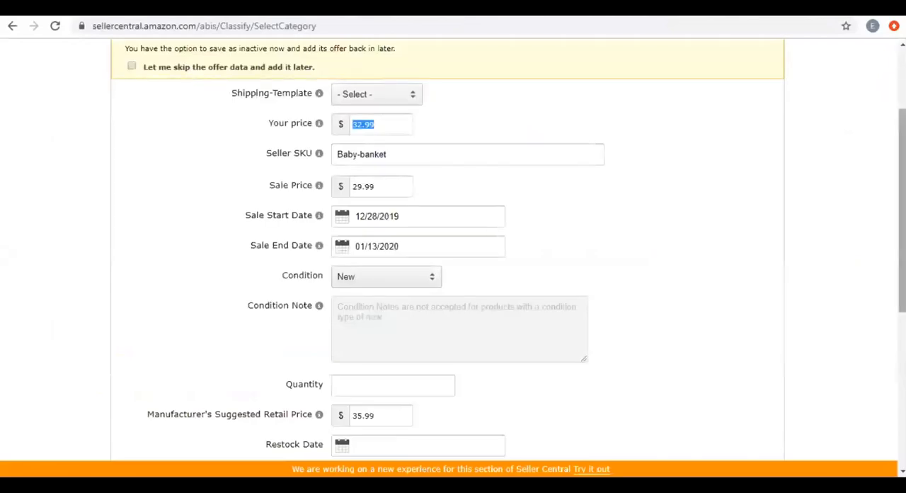
Open the Seller Central listing's More Details section and review the weight and dimension fields down to Manufacturer Part Number.
scroll(595, 156, "up", 3)
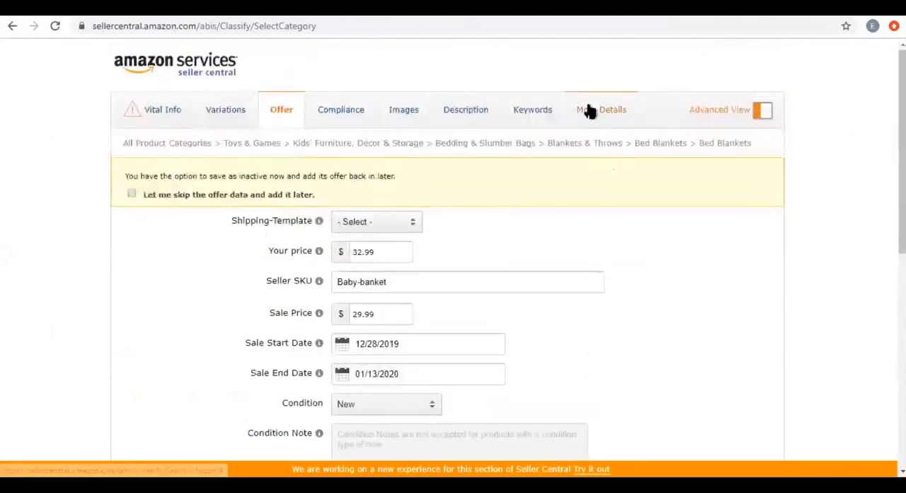
left_click(622, 122)
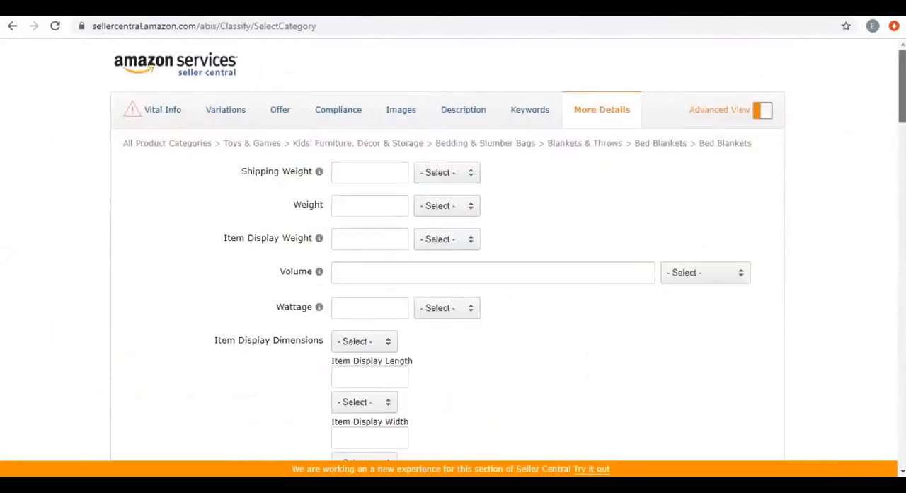
scroll(453, 255, "down", 2)
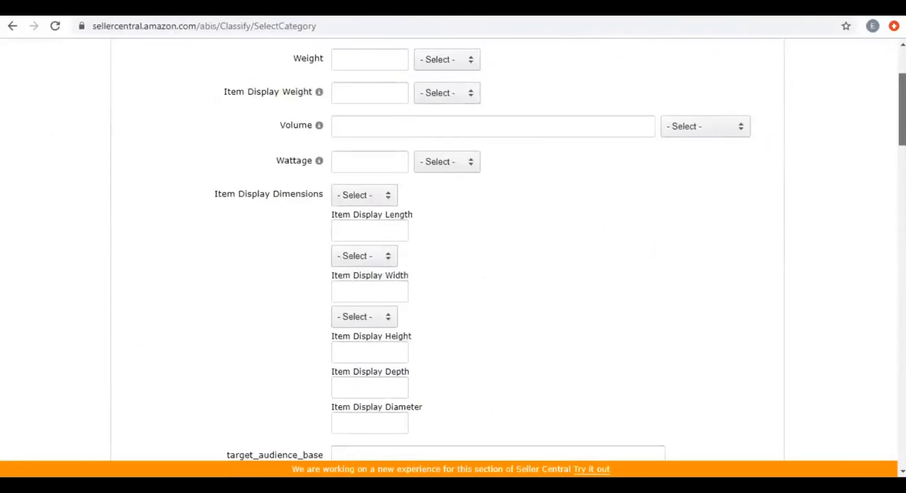
scroll(864, 233, "down", 1)
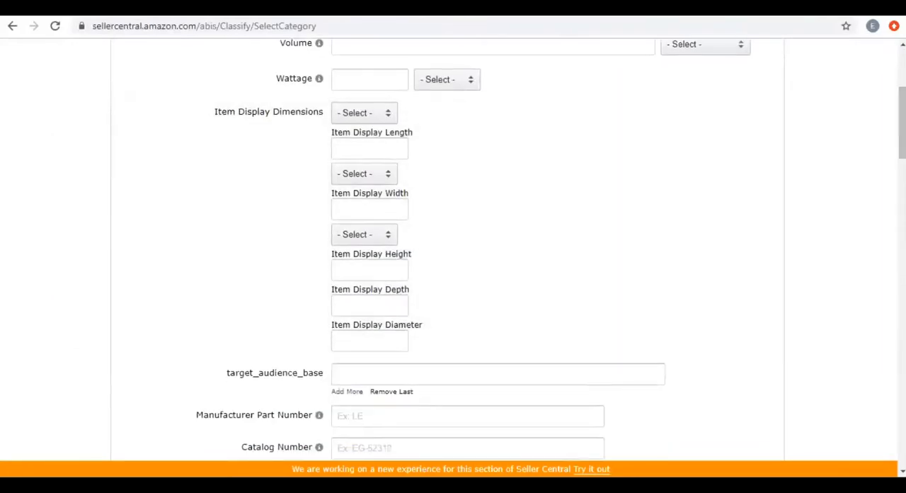
scroll(732, 161, "down", 2)
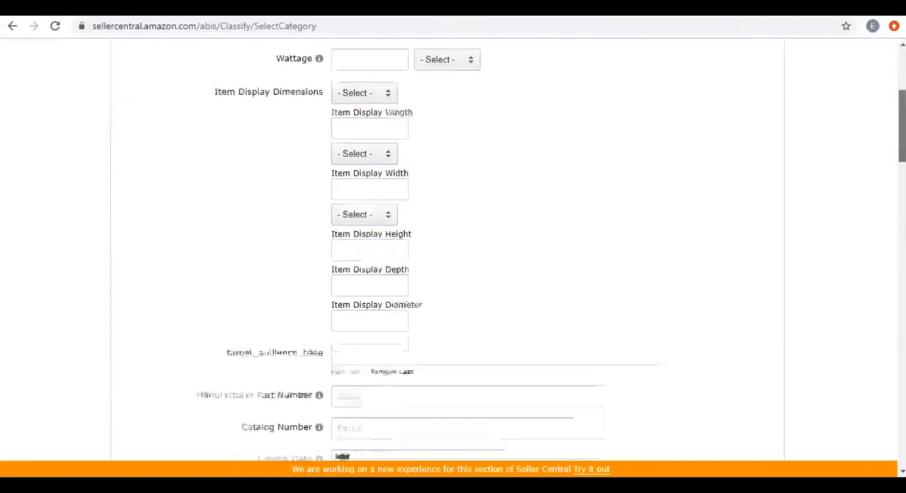
scroll(501, 138, "down", 1)
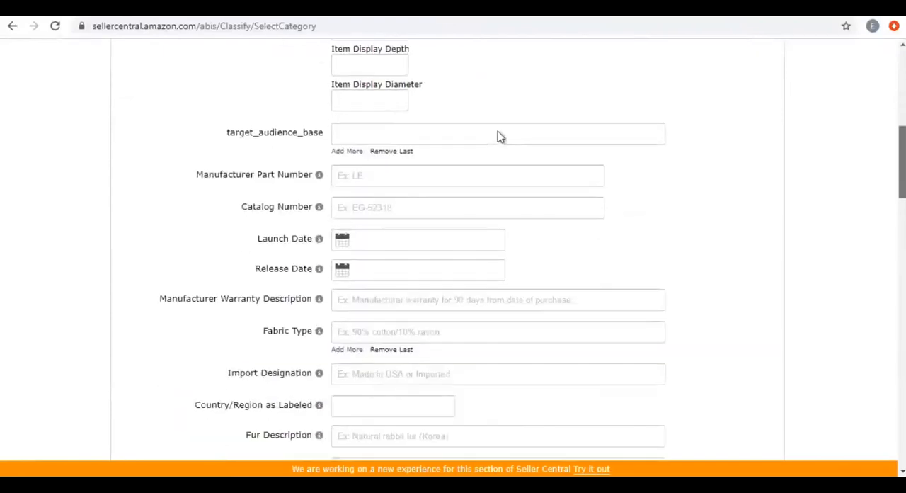
left_click_drag(197, 175, 303, 175)
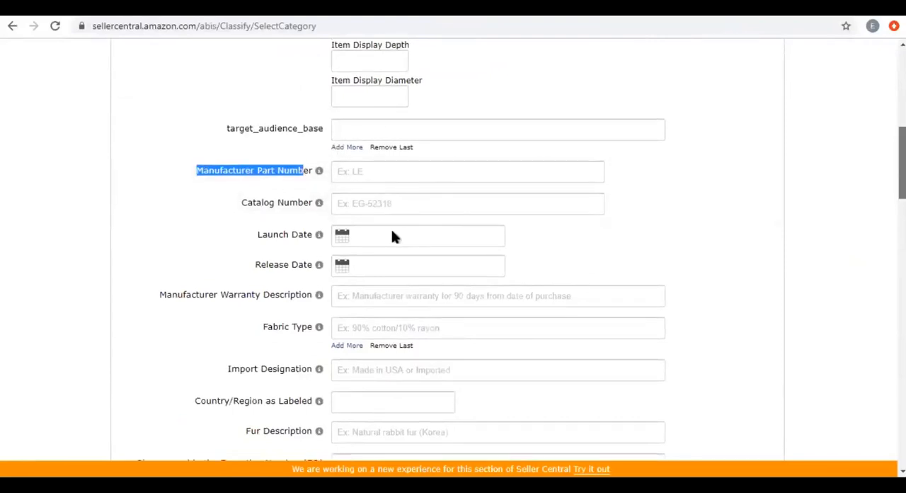
Set both the Launch Date and the Release Date of the blanket listing to 01/25/2020.
scroll(390, 226, "down", 1)
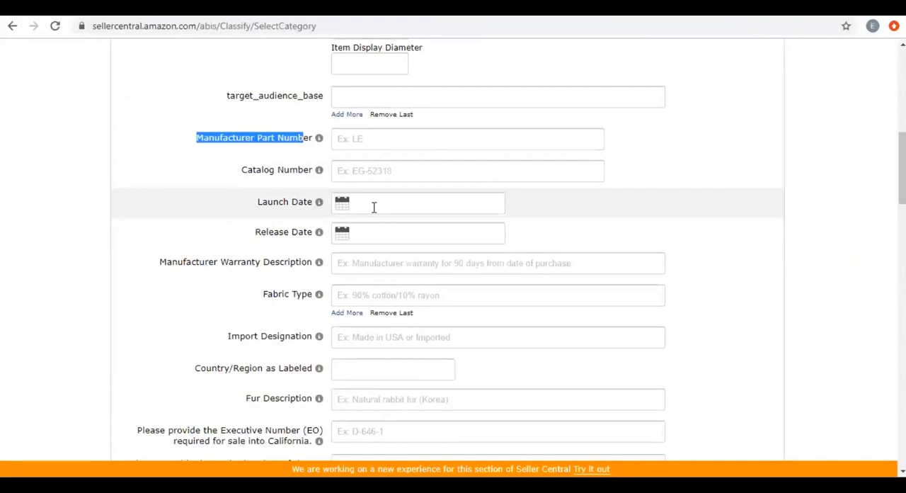
mouse_move(320, 203)
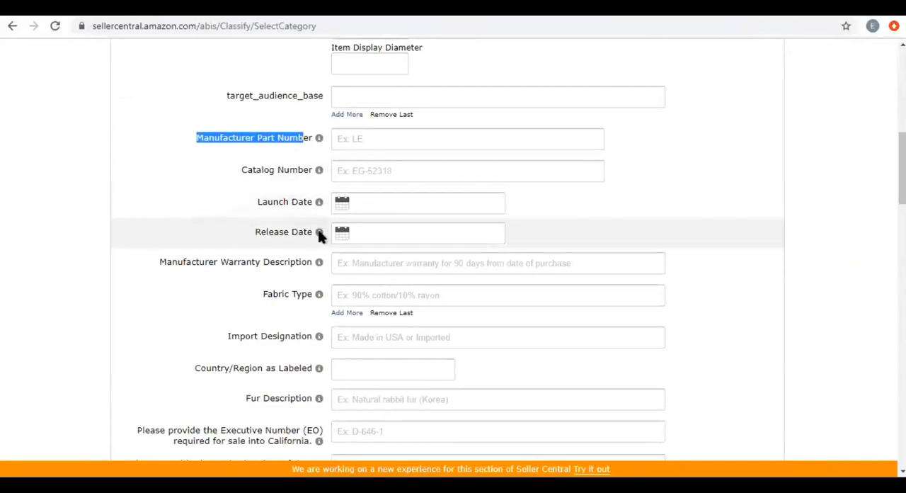
left_click(380, 203)
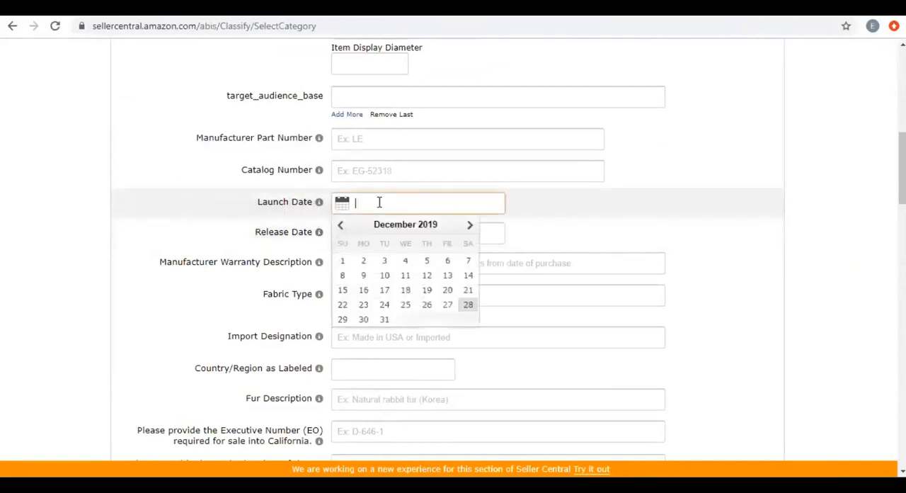
left_click(471, 227)
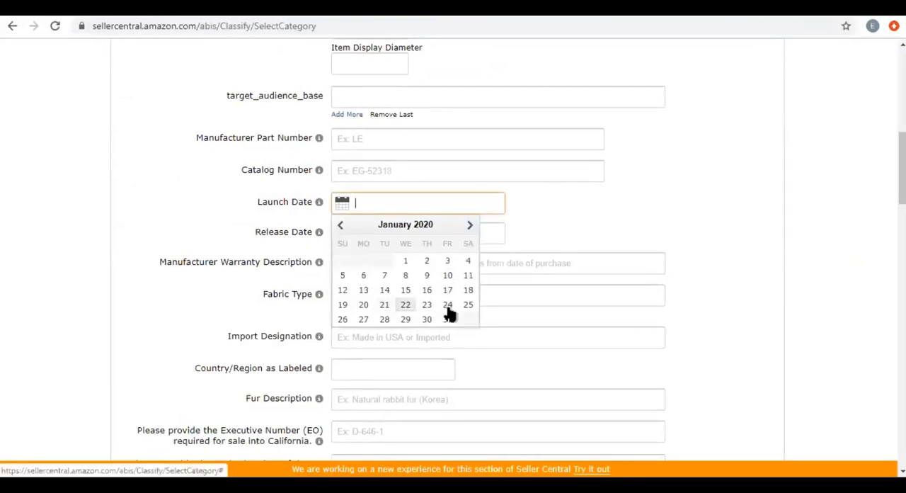
left_click(469, 306)
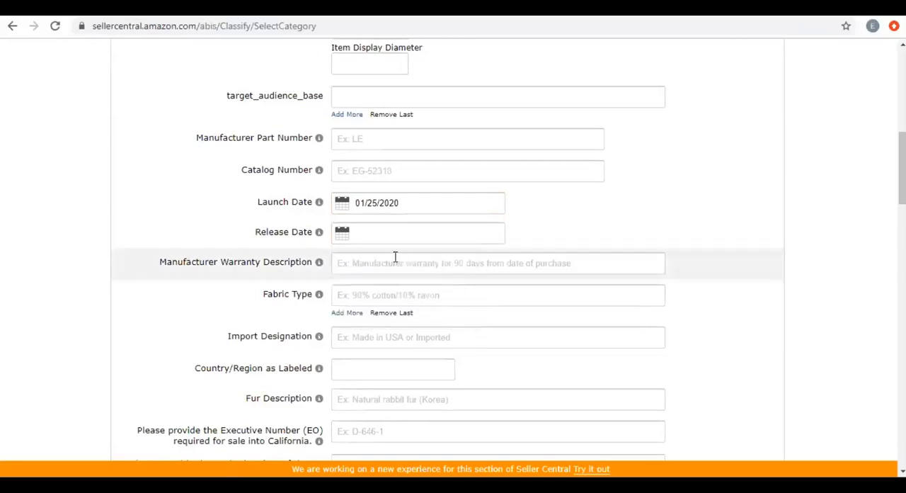
left_click(375, 234)
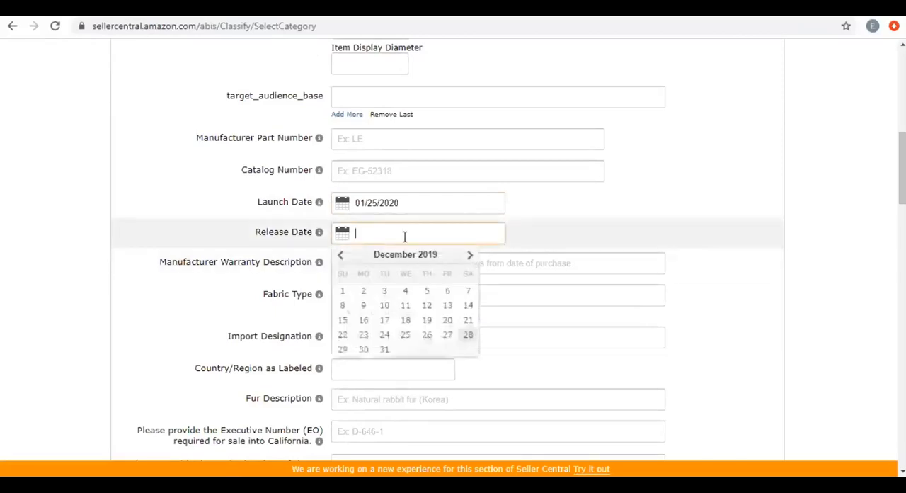
left_click(469, 256)
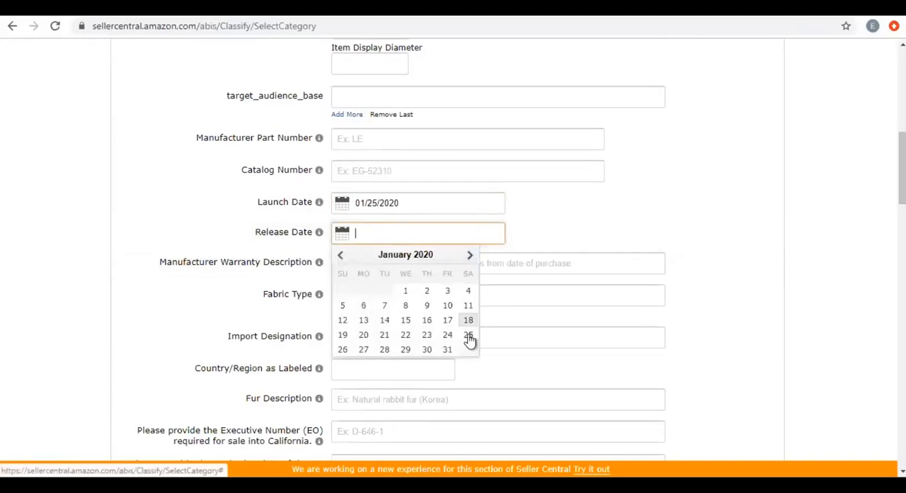
left_click(467, 335)
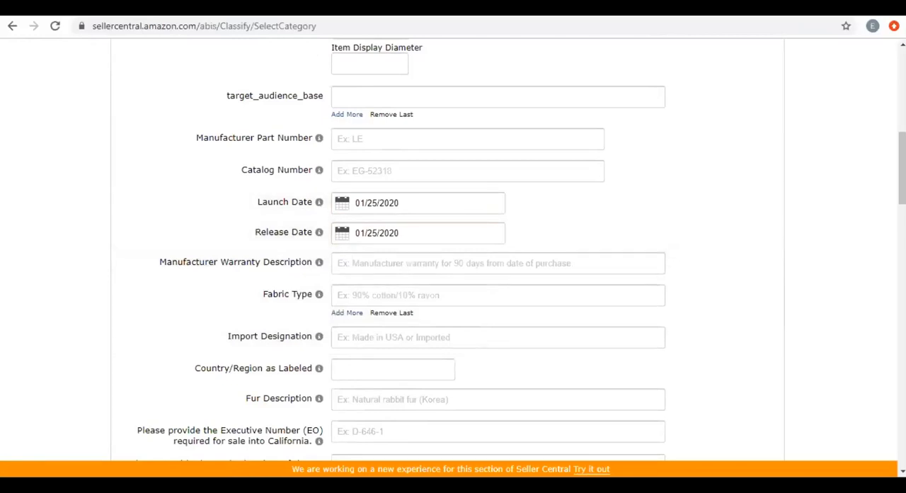
Check the Manufacturer Warranty Description and Fabric Type fields and set the Import Designation to Imported.
scroll(395, 247, "down", 2)
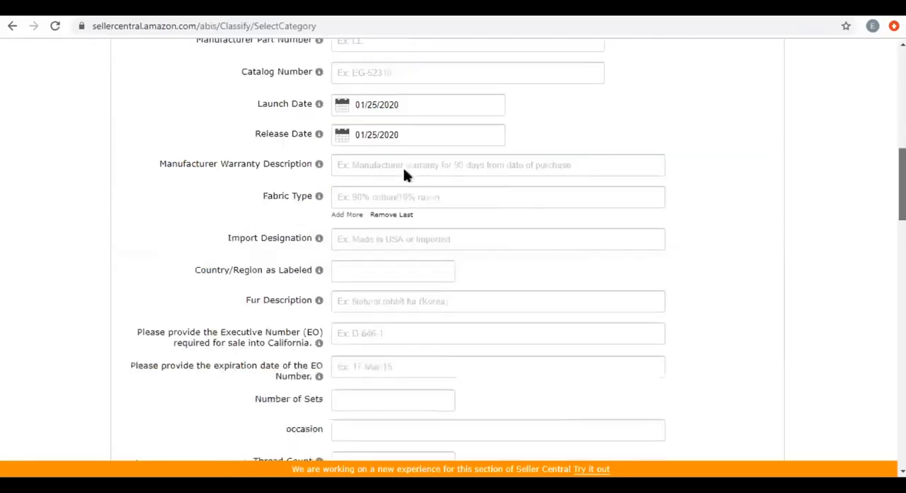
scroll(409, 164, "down", 1)
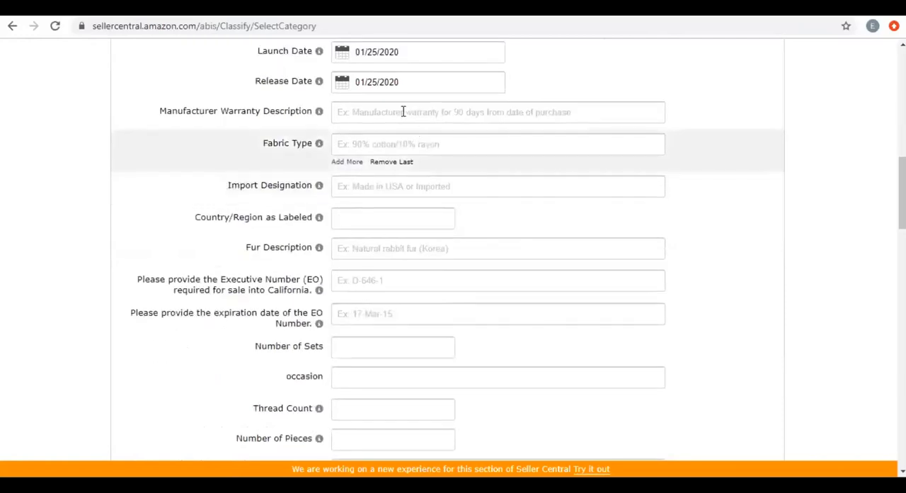
left_click(467, 112)
left_click(353, 144)
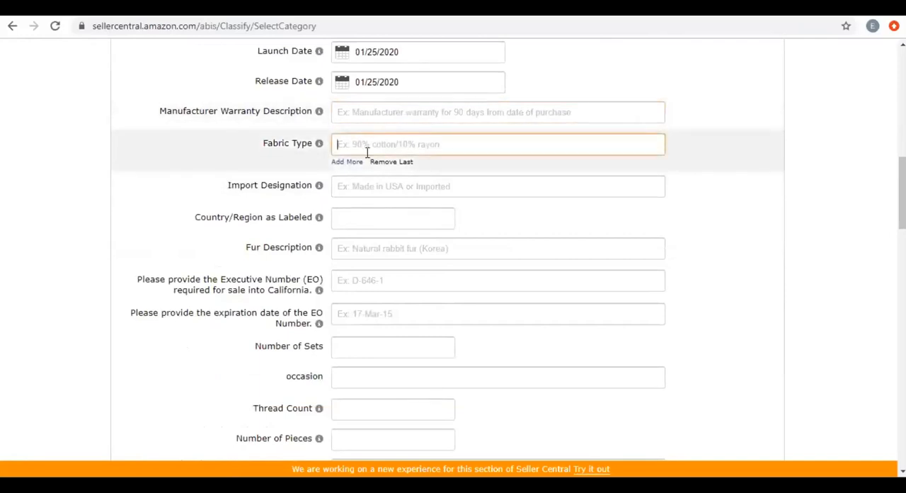
left_click(359, 185)
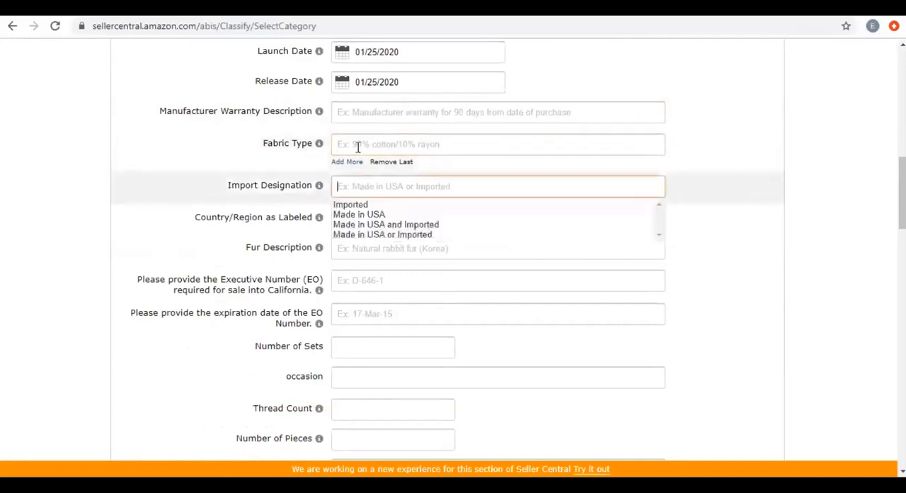
key("Up")
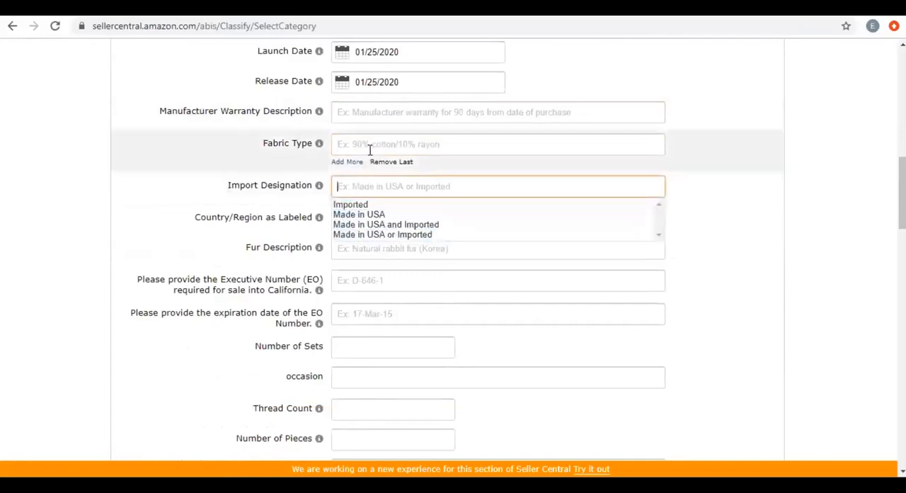
left_click(368, 144)
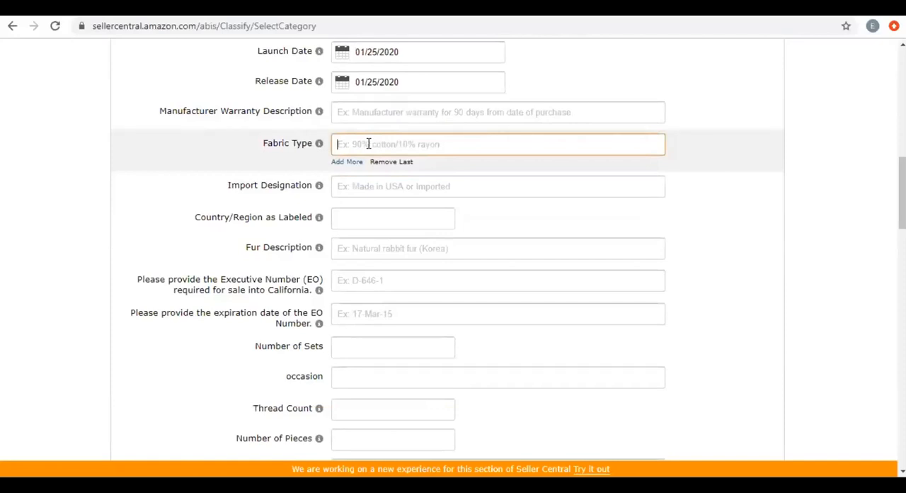
left_click(375, 185)
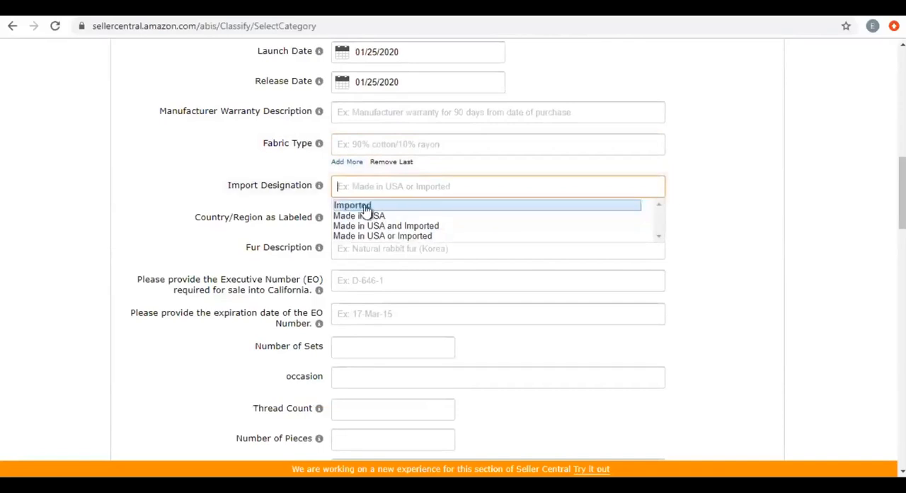
left_click(363, 205)
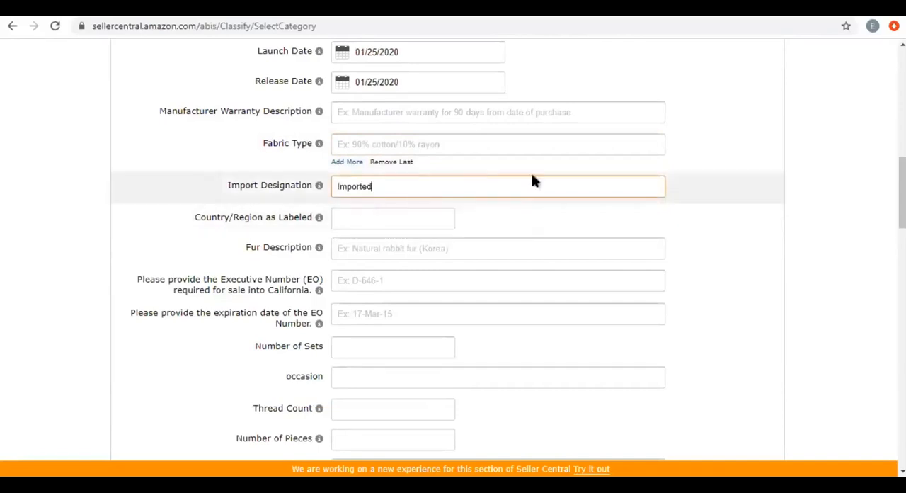
scroll(453, 247, "down", 2)
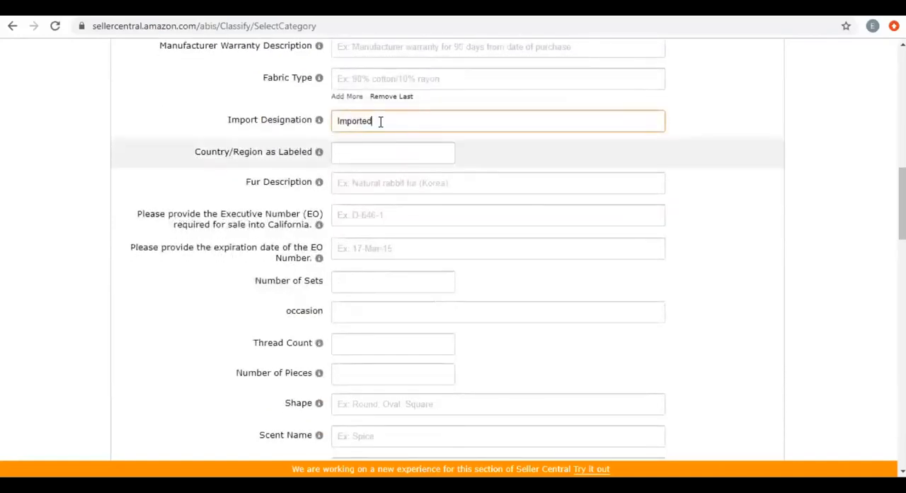
left_click(346, 148)
key("Down")
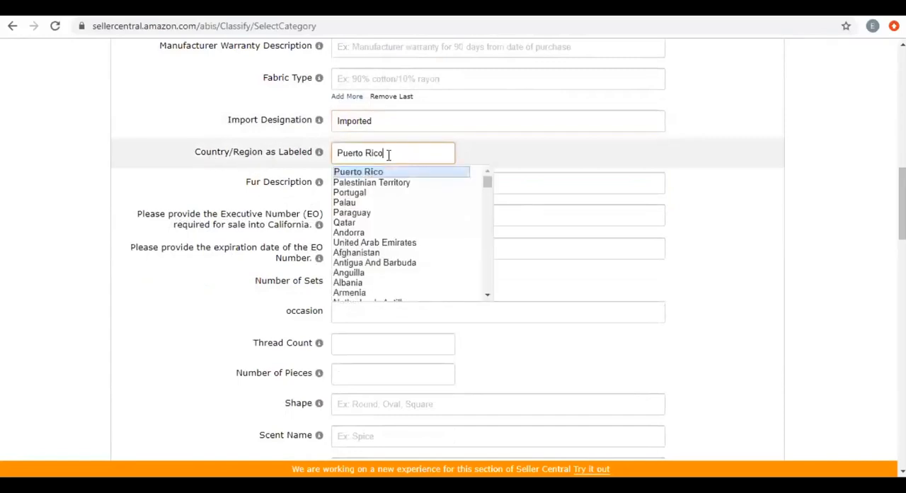
key("BackSpace")
key("BackSpace")
key("BackSpace")
key("BackSpace")
key("BackSpace")
key("BackSpace")
key("BackSpace")
key("BackSpace")
key("BackSpace")
key("BackSpace")
key("BackSpace")
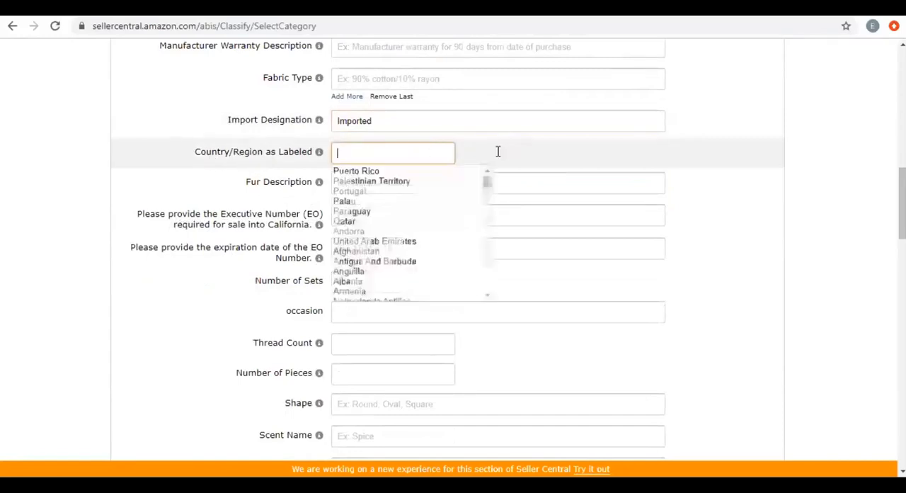
left_click(742, 159)
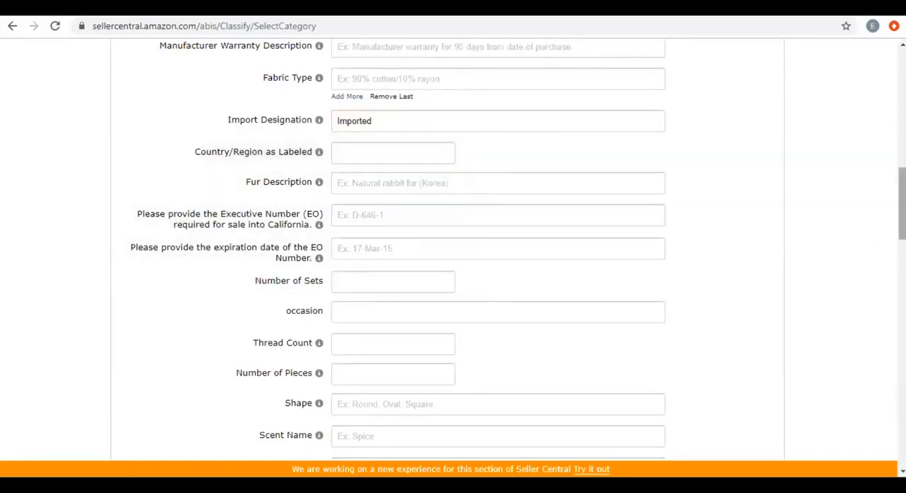
Review the remaining More Details fields from Shape through Package Quantity down to Item Dimensions and Package Dimensions.
scroll(453, 248, "down", 1)
scroll(455, 238, "down", 4)
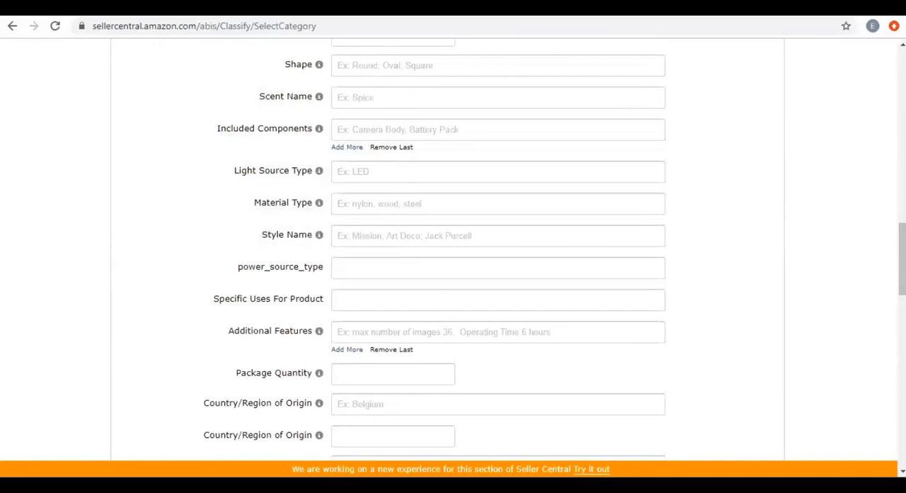
scroll(396, 290, "down", 2)
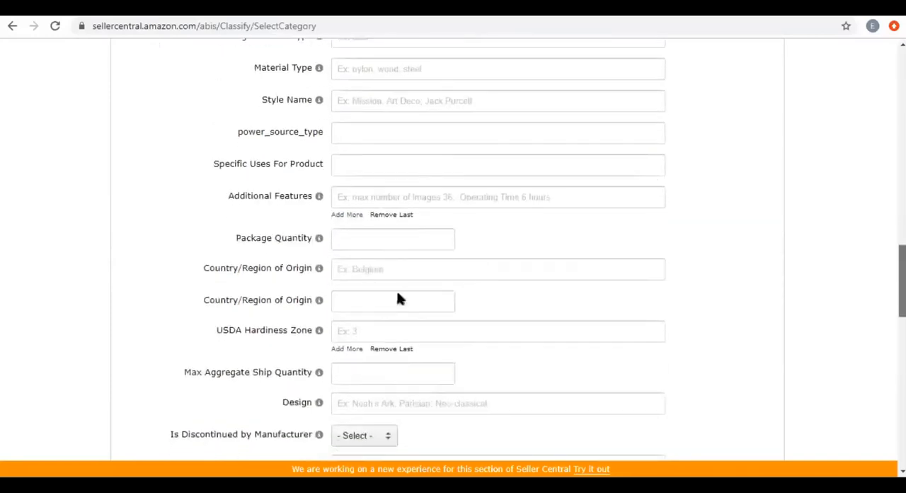
left_click(362, 227)
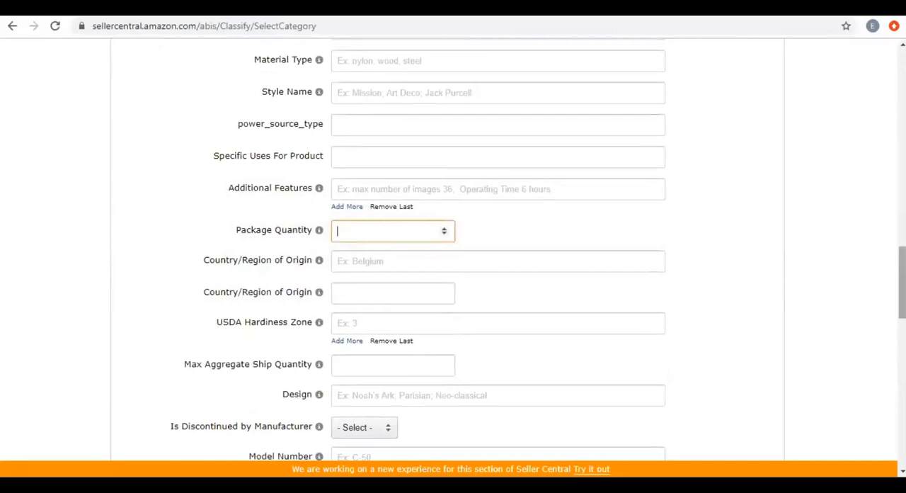
left_click_drag(902, 283, 901, 284)
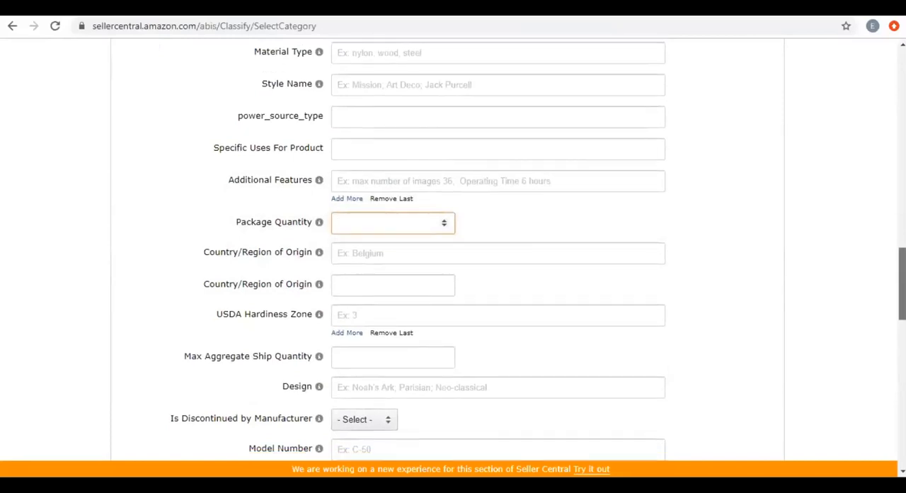
scroll(670, 395, "down", 2)
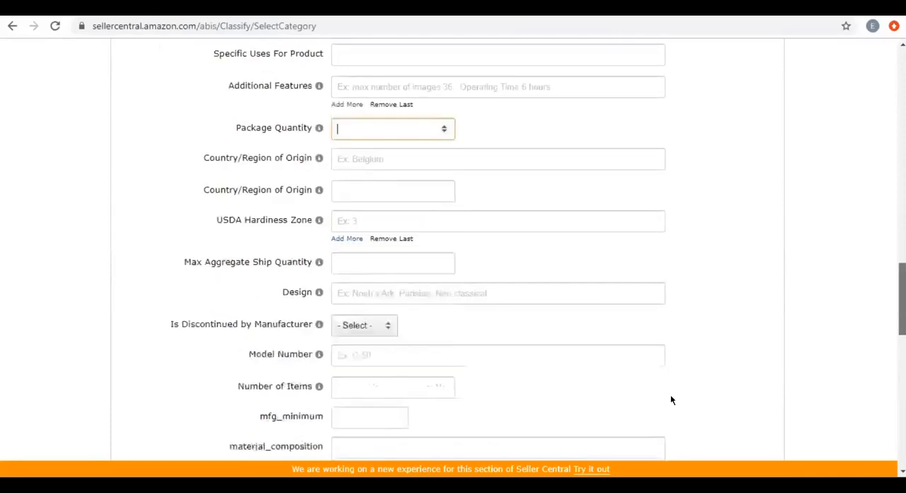
scroll(669, 396, "down", 6)
key("alt+Tab")
left_click(566, 133)
scroll(567, 304, "down", 5)
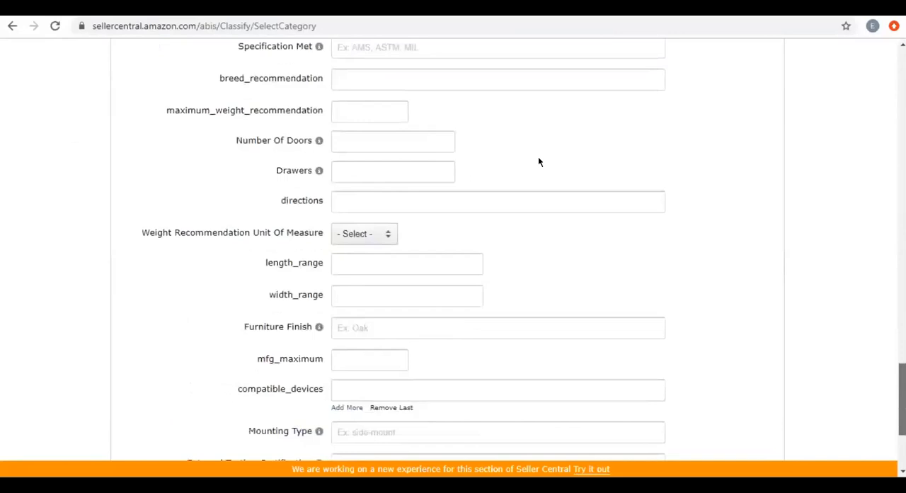
scroll(453, 250, "down", 2)
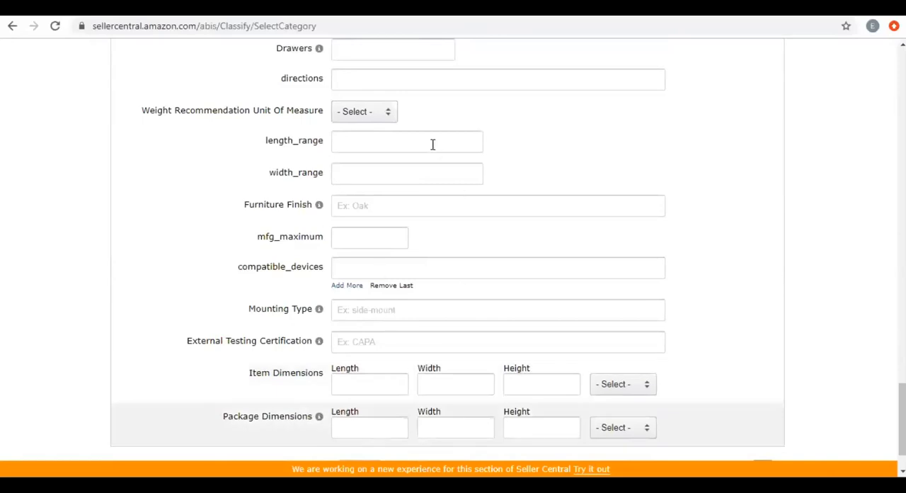
mouse_move(902, 419)
left_mouse_down()
mouse_move(902, 328)
mouse_move(902, 406)
left_mouse_up()
scroll(554, 328, "down", 2)
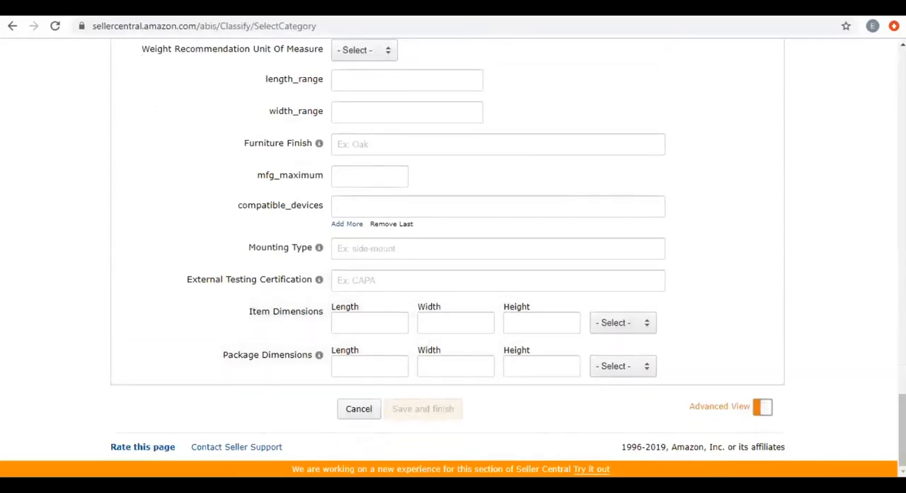
Review the whole More Details form again from Shipping Weight to Package Dimensions, highlighting part of the Fill Material Type label.
scroll(453, 248, "up", 20)
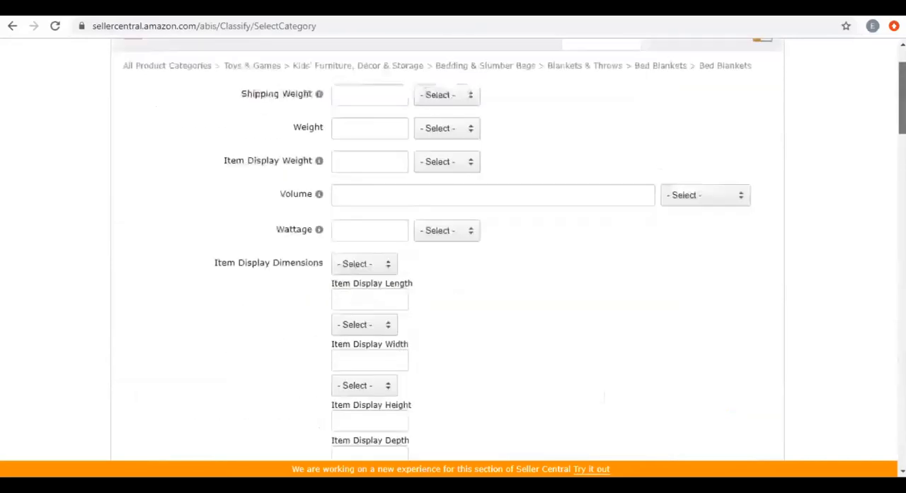
scroll(453, 248, "up", 1)
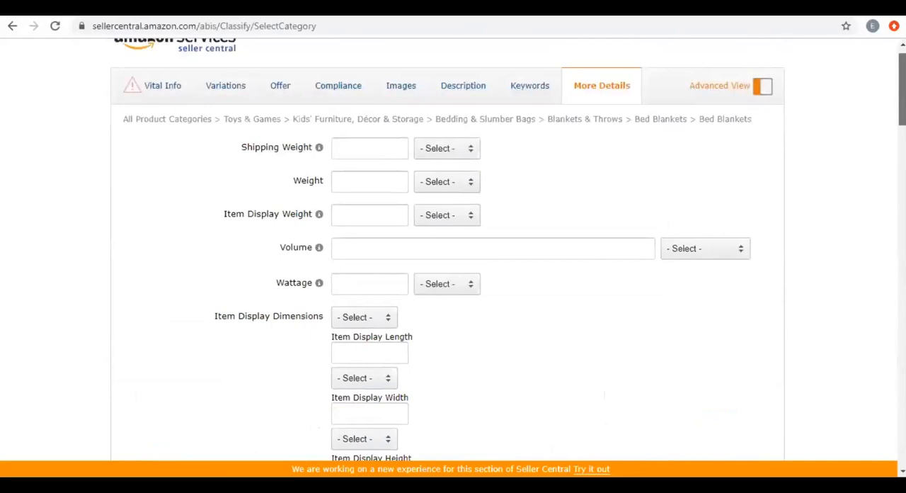
scroll(453, 248, "down", 20)
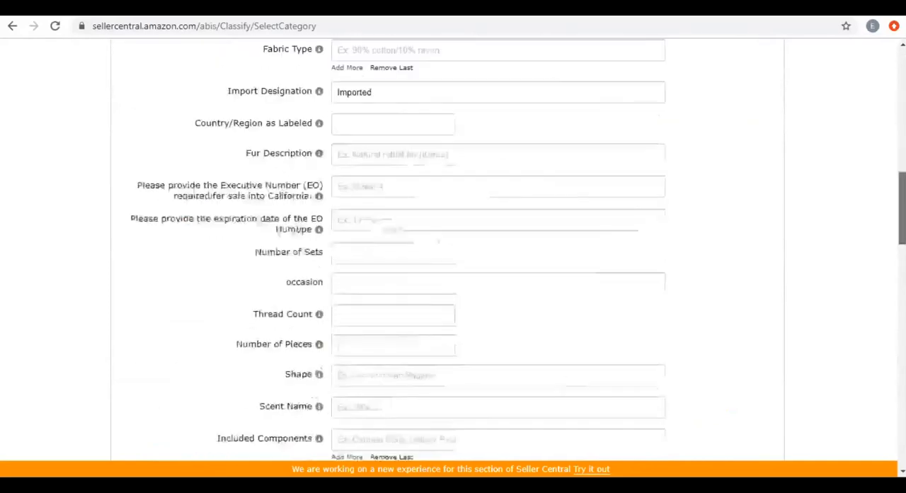
scroll(453, 248, "down", 10)
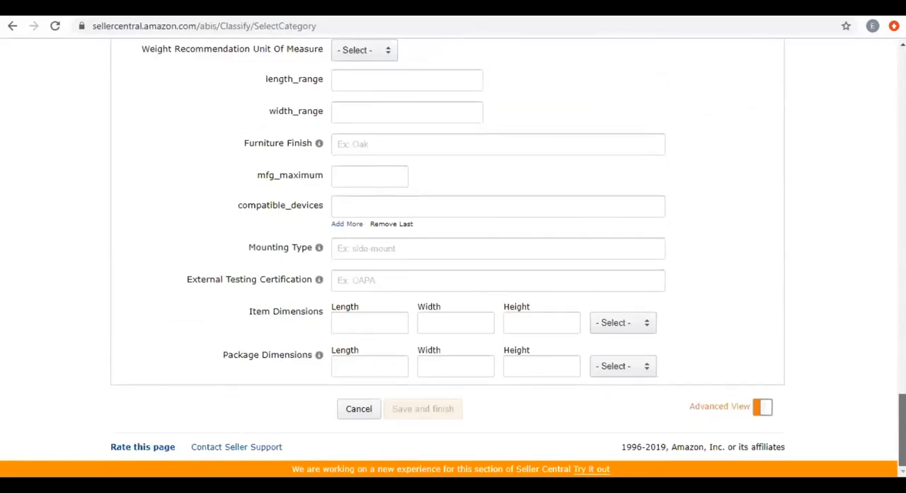
scroll(416, 235, "up", 3)
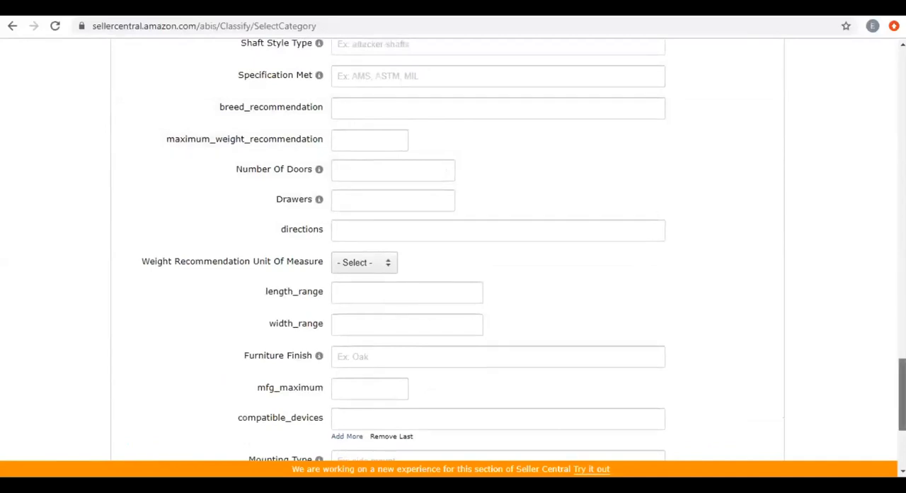
scroll(453, 248, "up", 2)
scroll(453, 248, "up", 1)
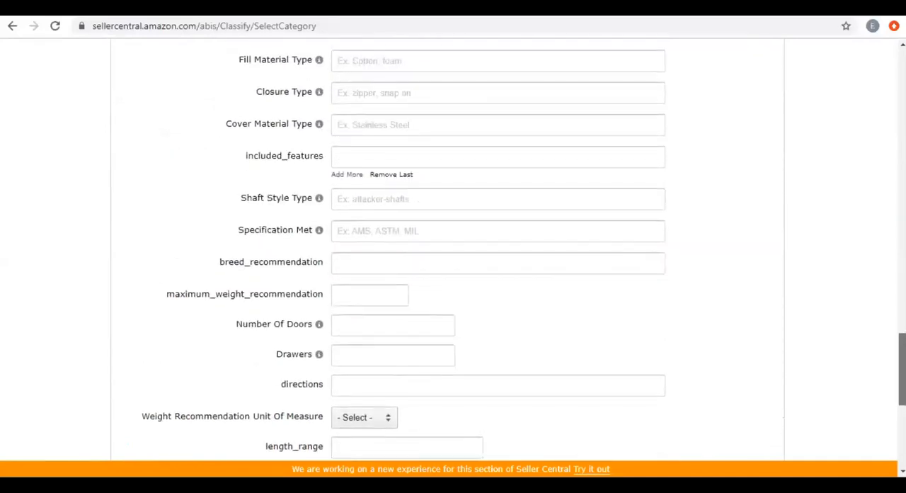
scroll(366, 226, "up", 3)
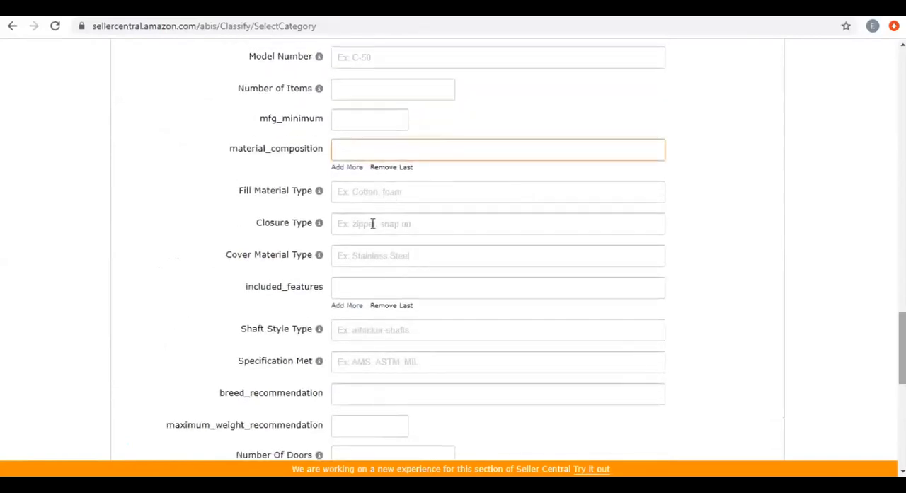
double_click(289, 192)
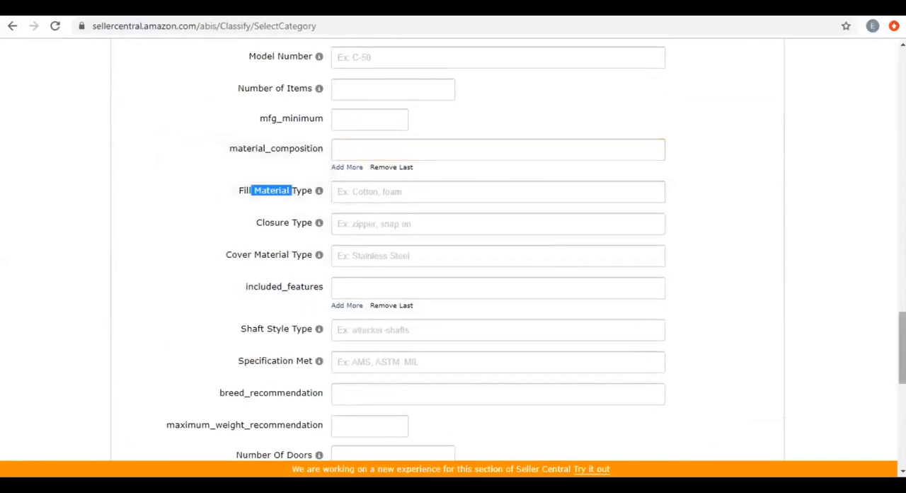
scroll(453, 255, "up", 1)
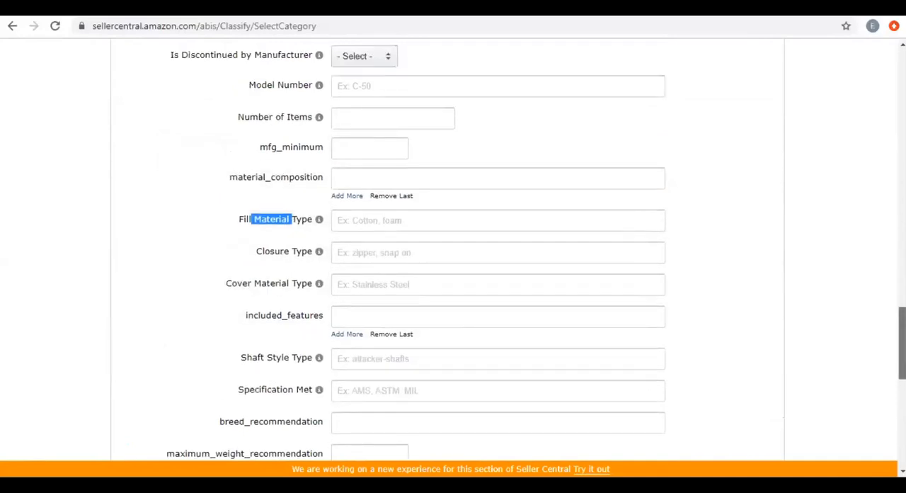
scroll(453, 255, "down", 4)
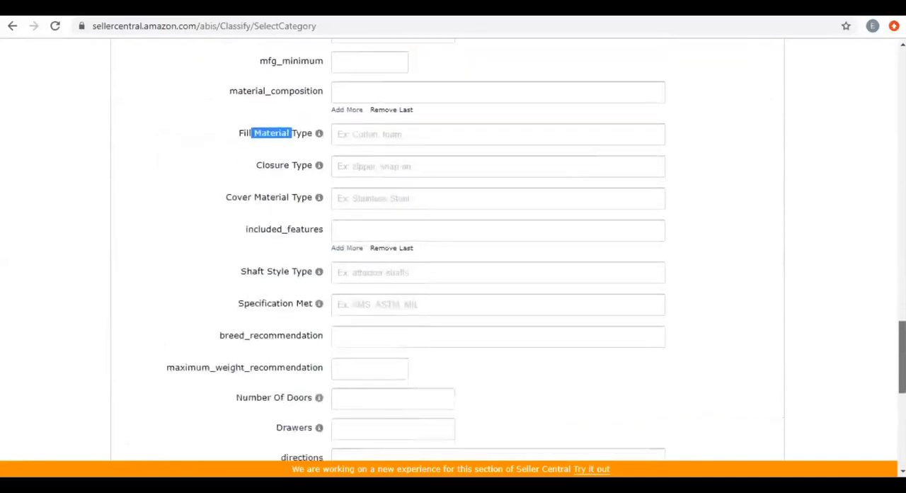
scroll(453, 254, "down", 1)
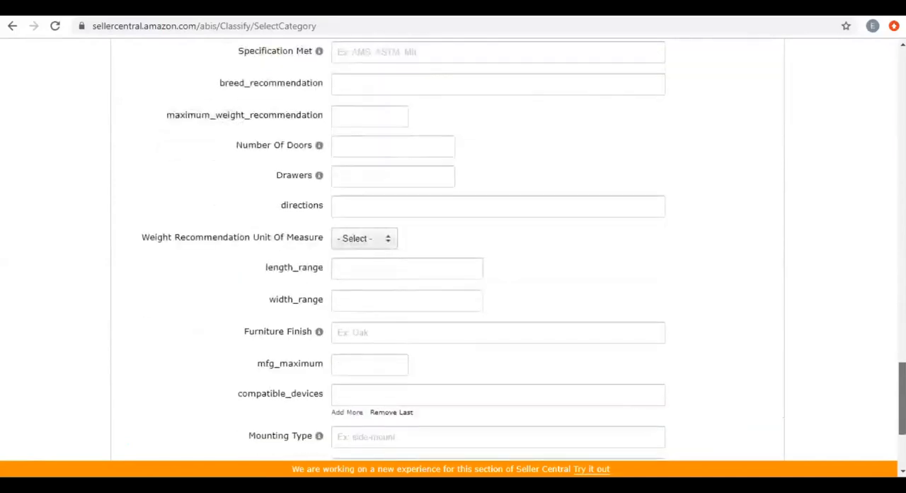
scroll(837, 341, "down", 3)
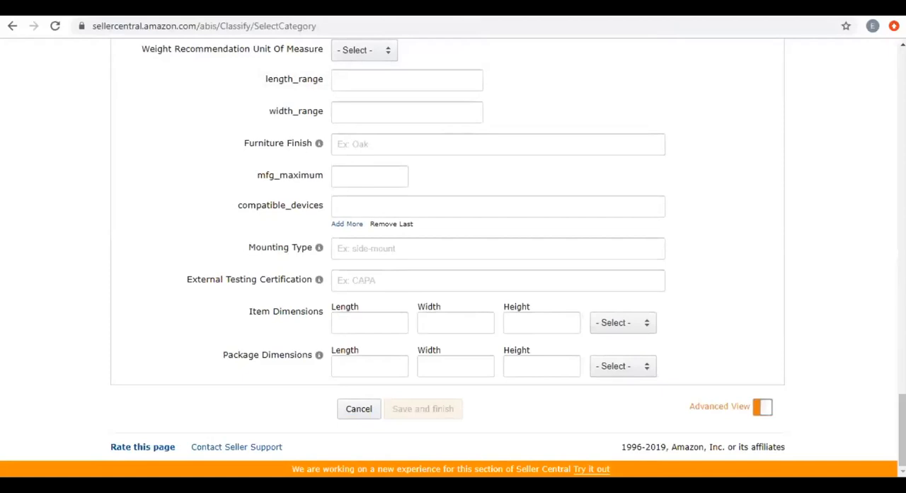
Open the Seller Central home page at sellercentral.amazon.com in a new browser tab.
left_click_drag(901, 430, 745, 45)
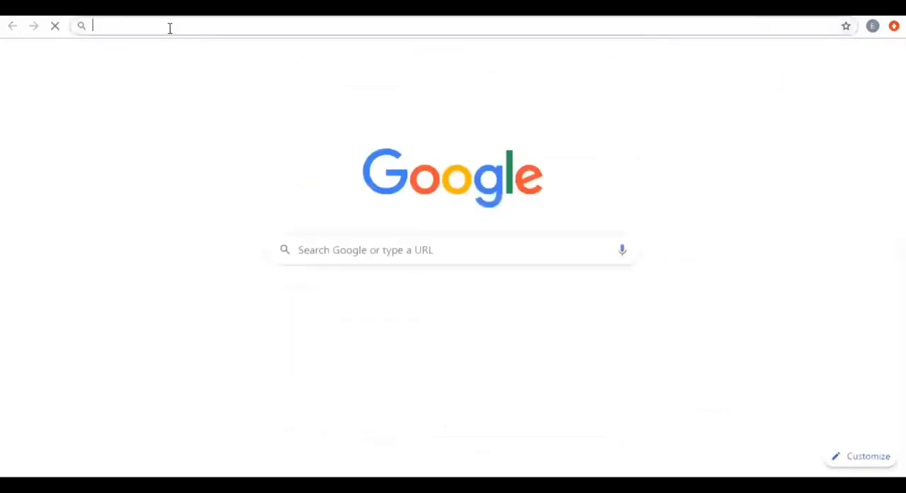
type("se")
left_click(170, 26)
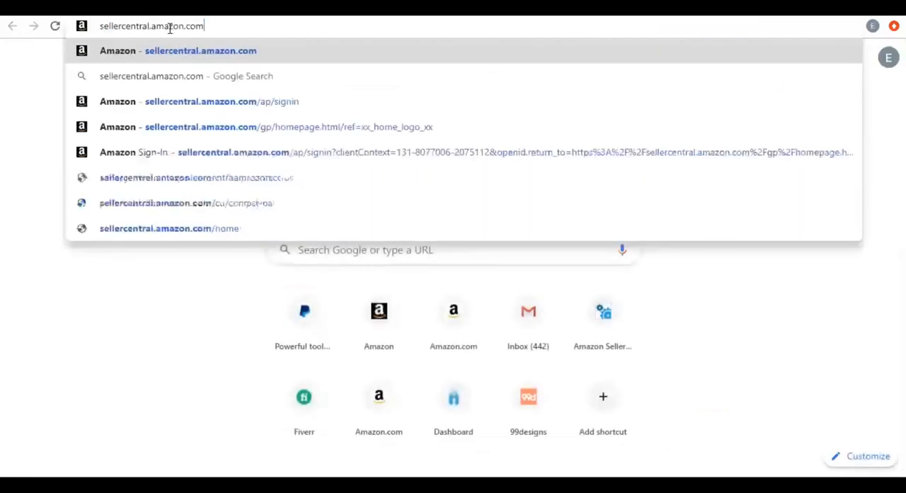
key("Return")
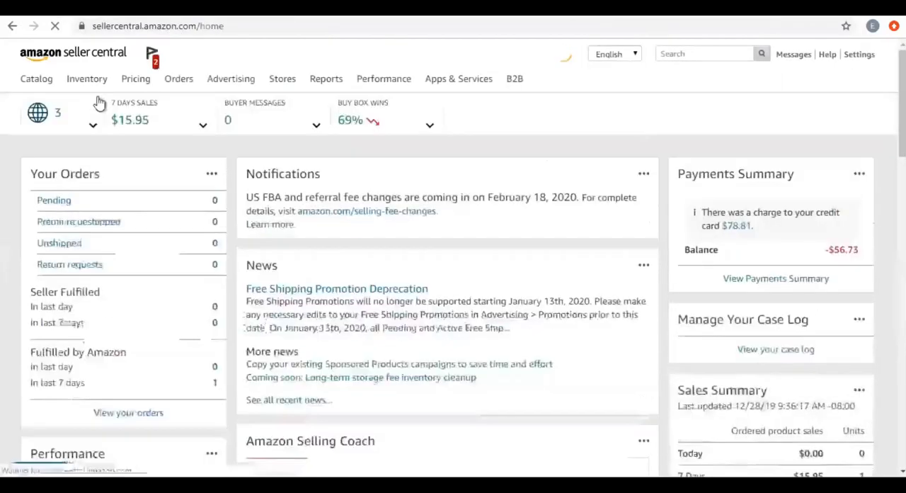
Open Manage Inventory, highlight the Active status of the baby milestone blanket listing and return to the Seller Central home page.
mouse_move(87, 82)
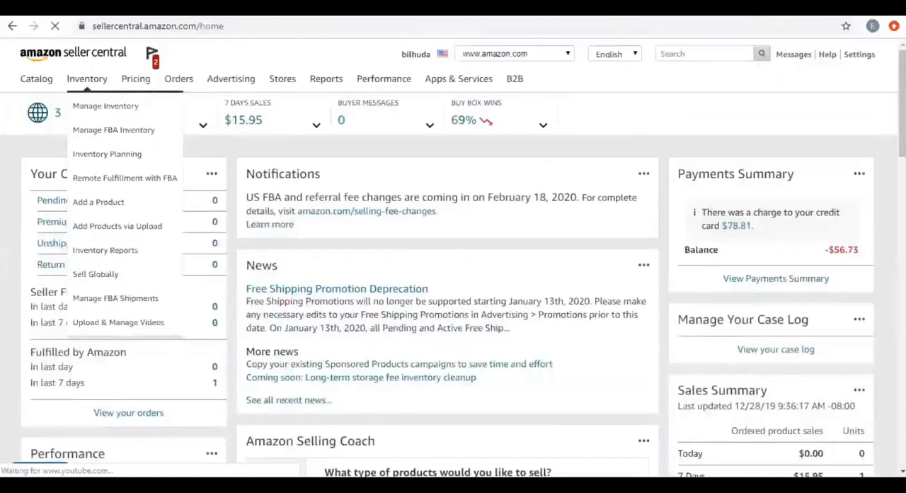
left_click(104, 108)
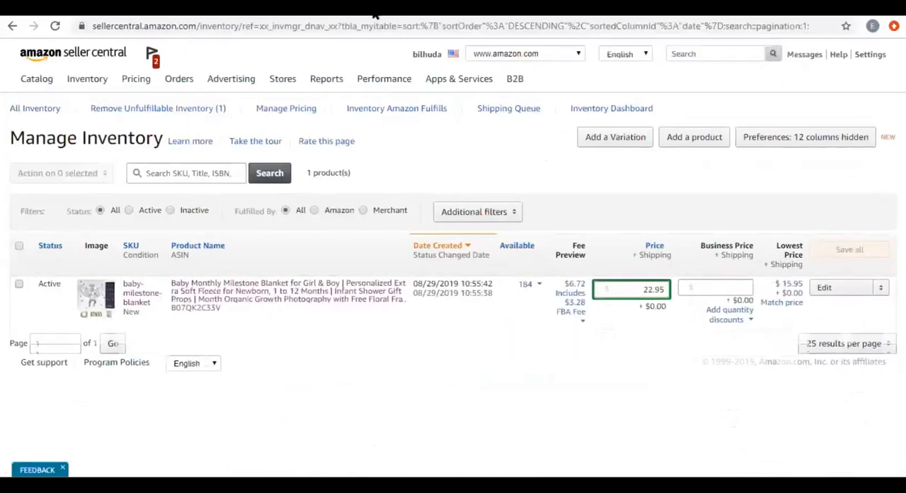
double_click(48, 283)
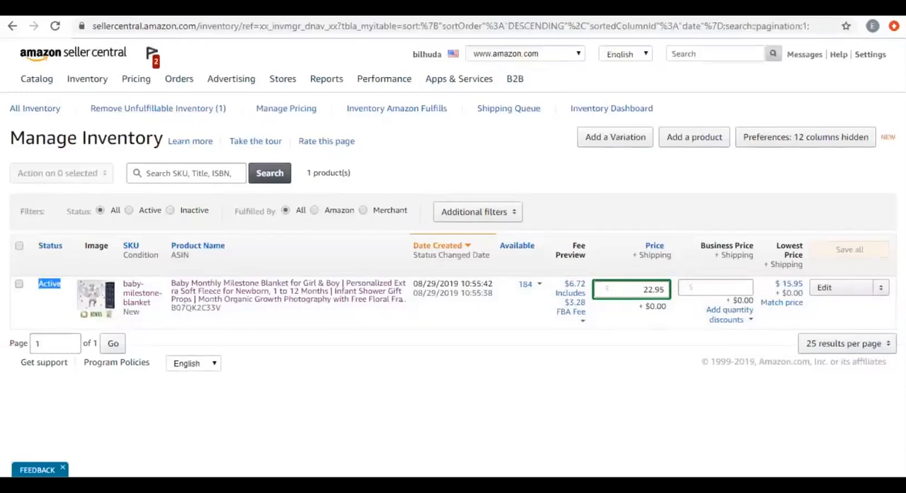
left_click(50, 62)
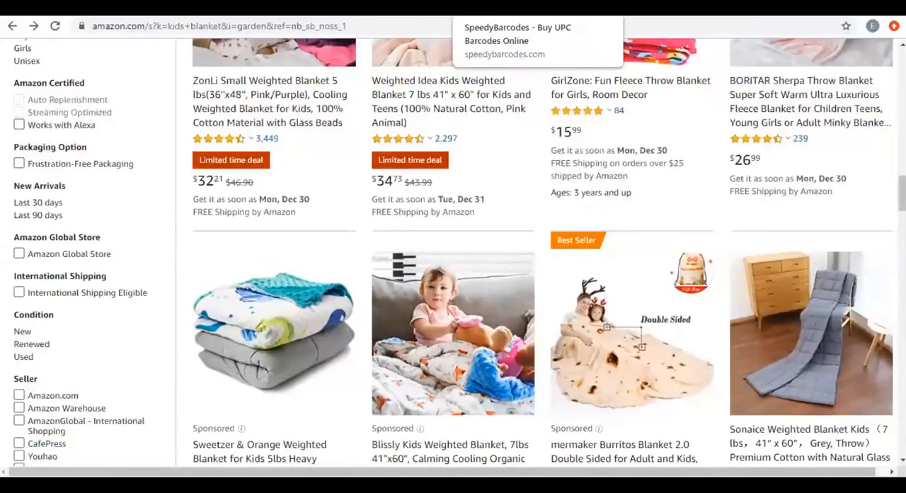
Search Google for "amazon title guidelines" in a new browser tab and highlight the rule on the 200-character title limit.
key("ctrl+t")
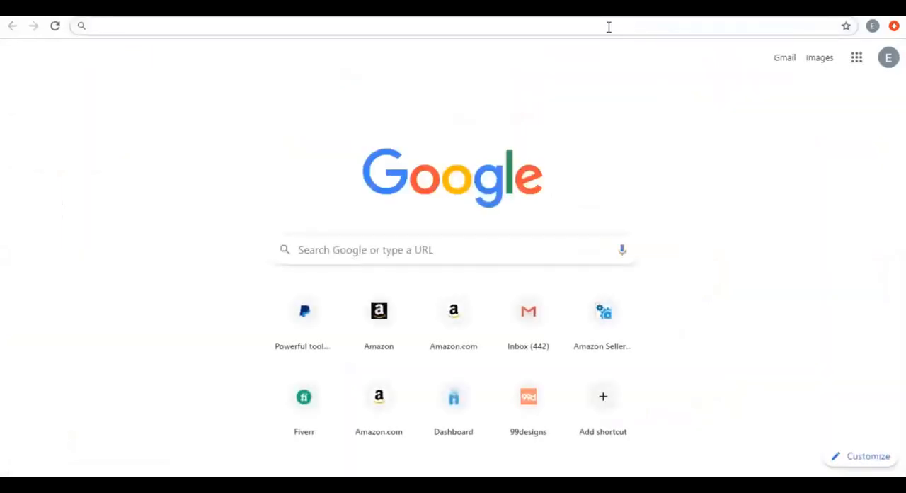
type("a")
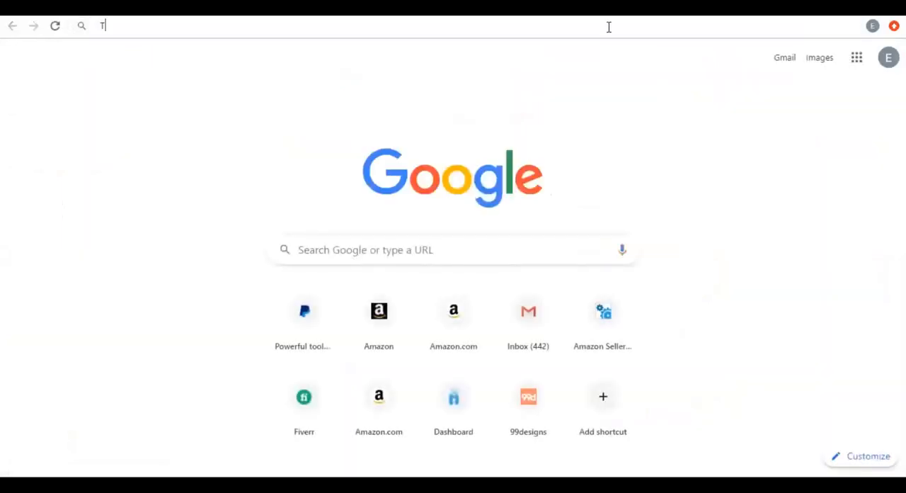
type("m")
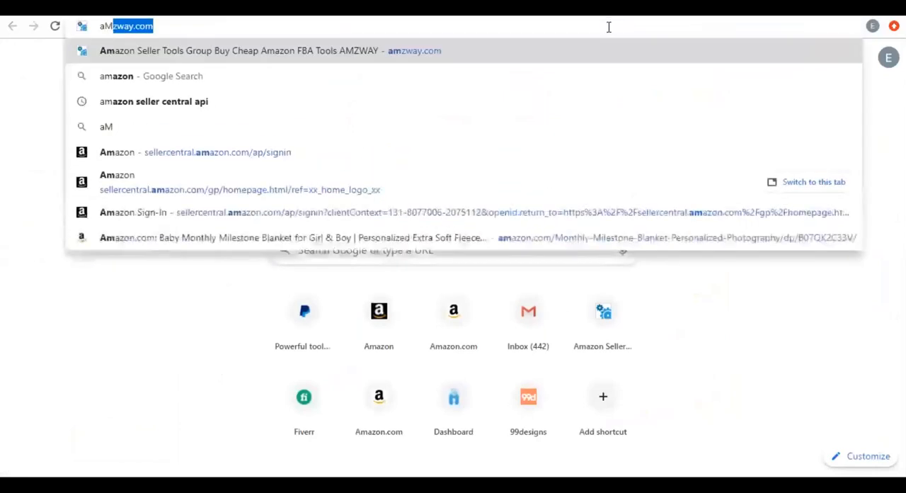
key("BackSpace")
key("BackSpace")
key("BackSpace")
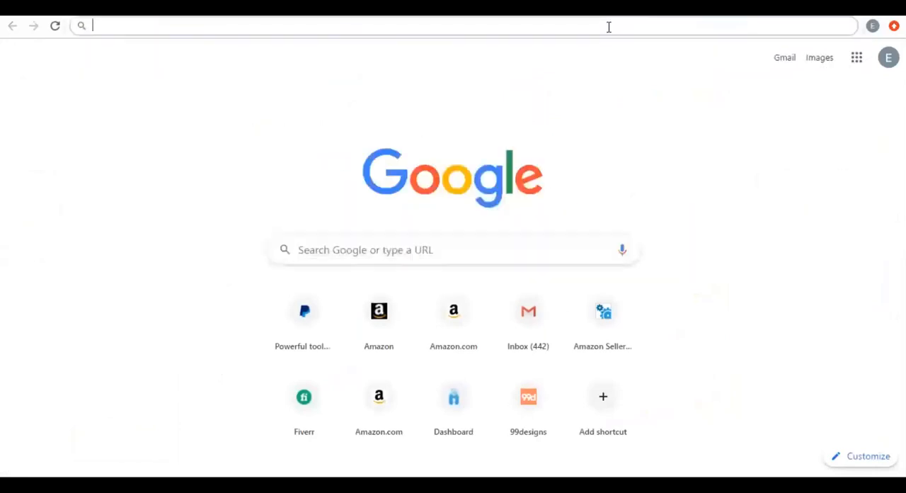
type("amazon ")
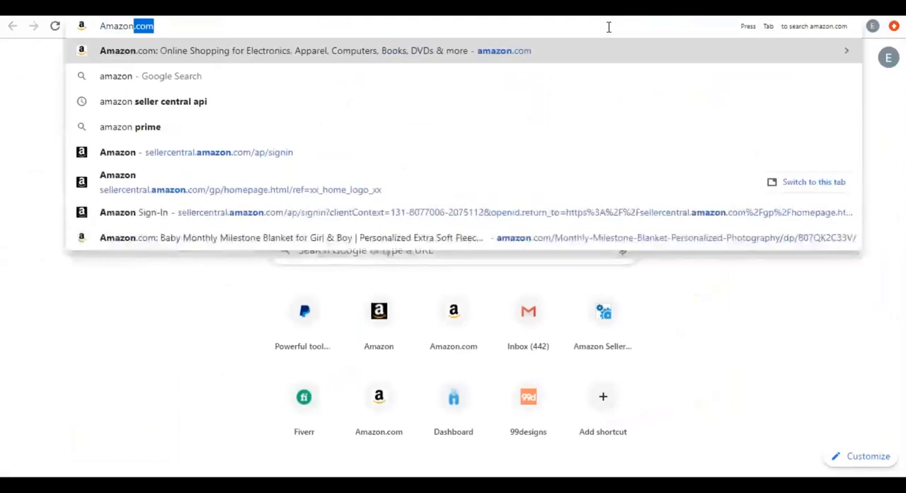
type("tt")
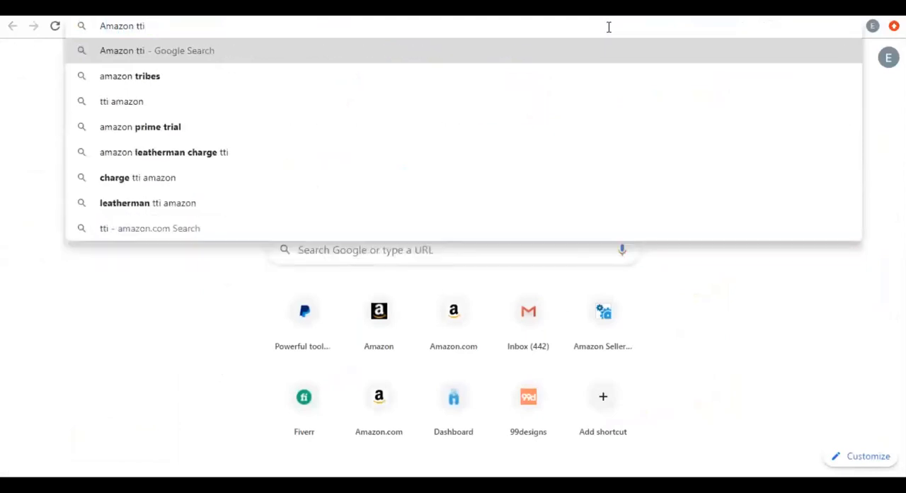
key("BackSpace")
type("t")
key("BackSpace")
type("itle")
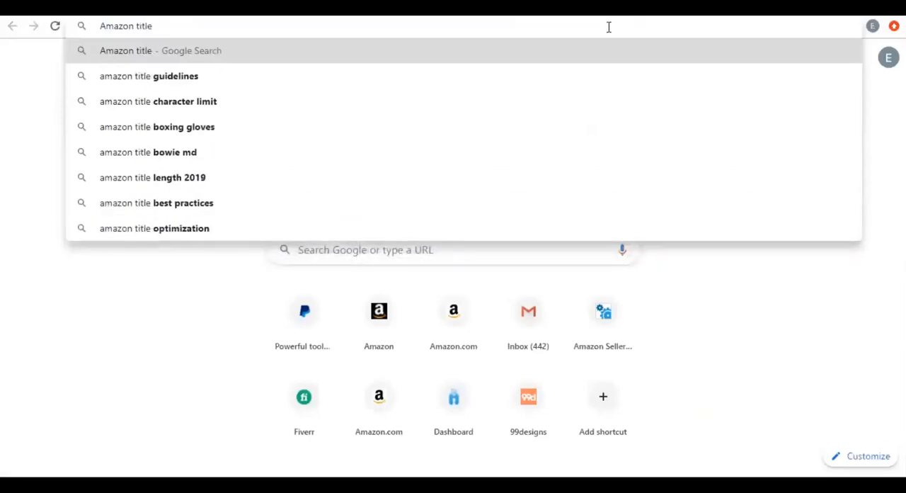
key("Down")
key("Return")
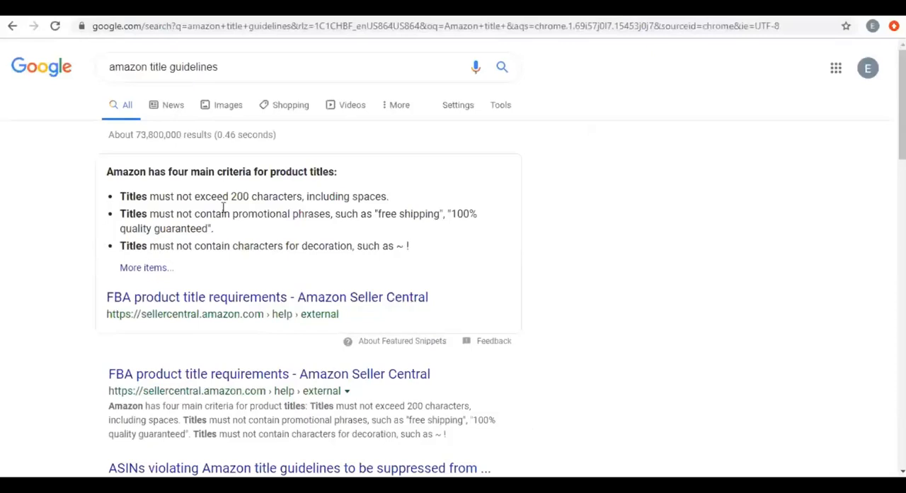
left_click_drag(200, 196, 309, 211)
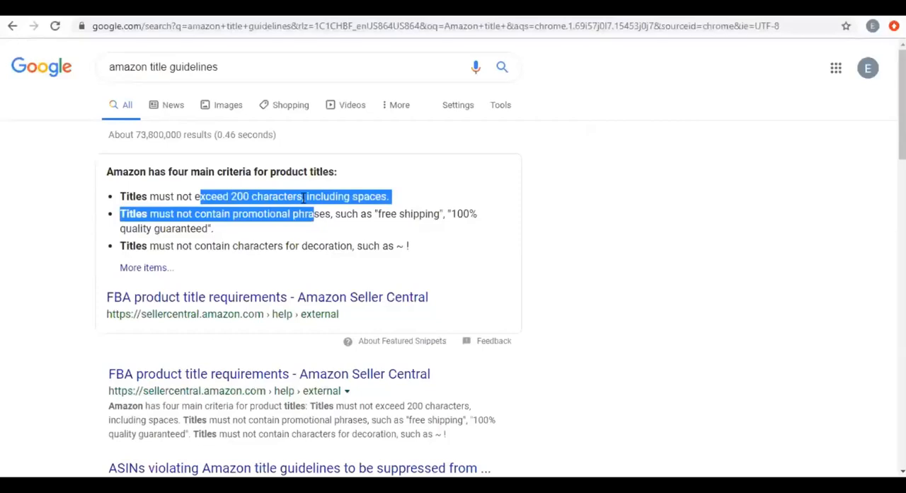
Switch back to the Seller Central home page and open Manage Inventory from there.
left_click(193, 13)
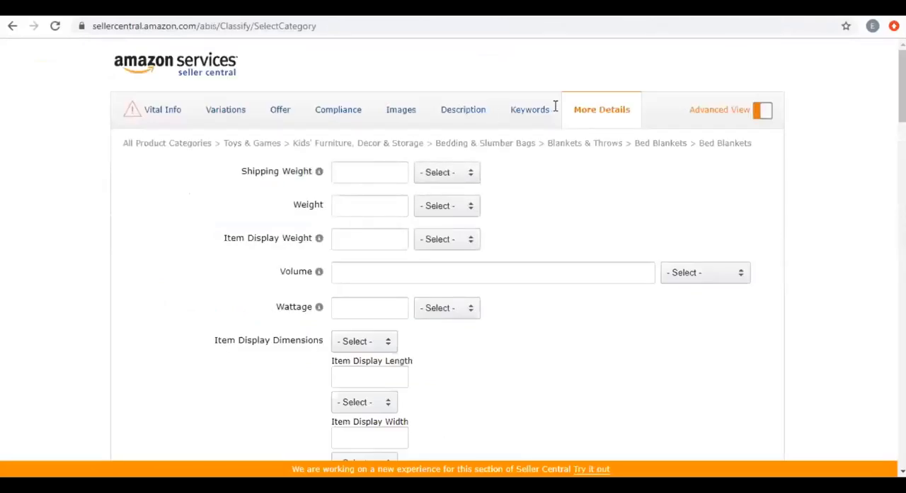
key("ctrl+Tab")
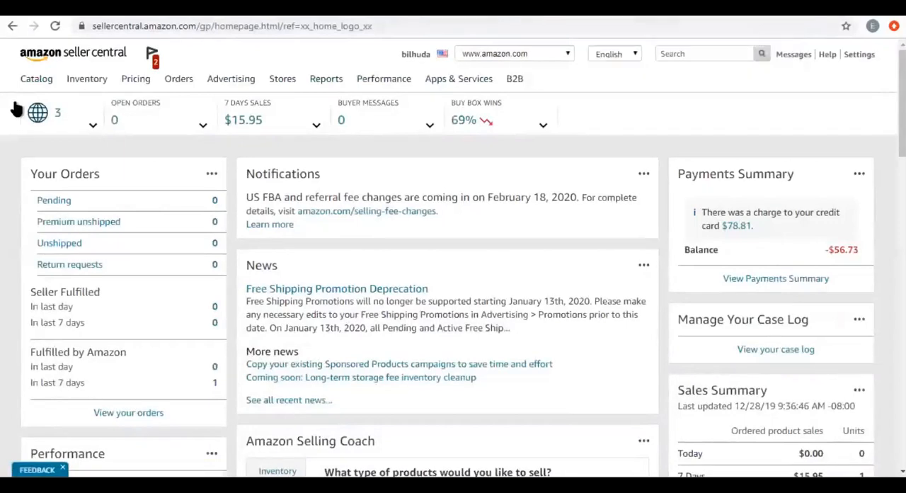
mouse_move(99, 81)
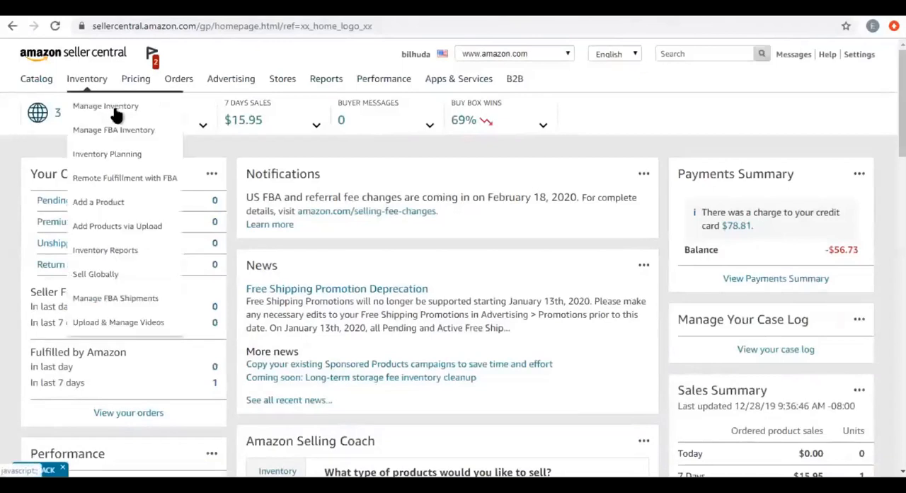
left_click(115, 114)
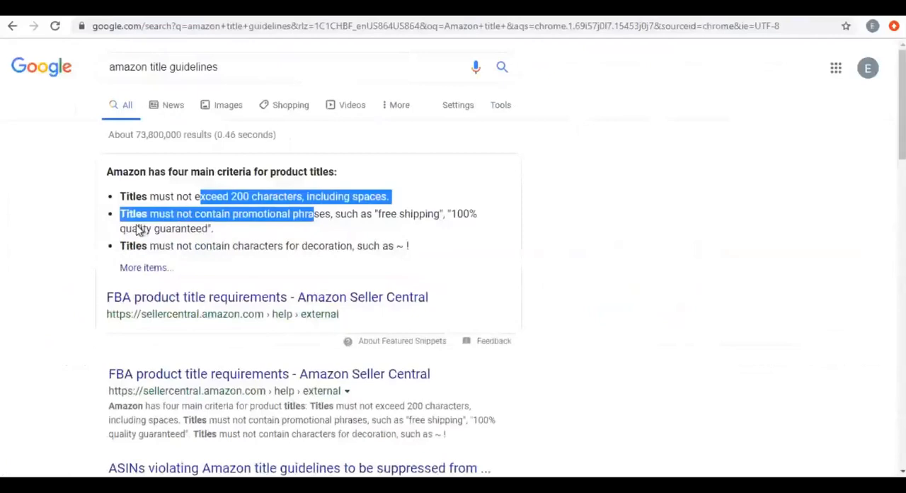
Highlight the "quality guaranteed" and decoration wording in the Google title criteria, and open the full FBA product title requirements article.
left_click(205, 227)
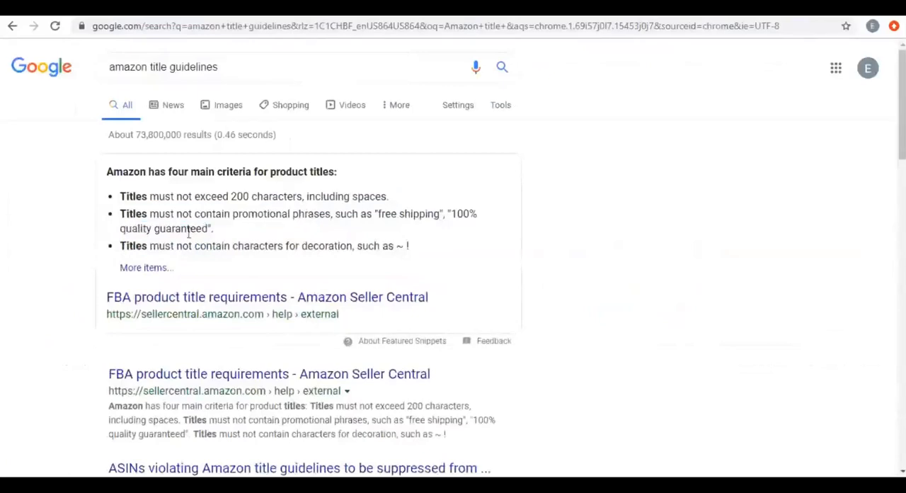
left_click_drag(138, 228, 203, 228)
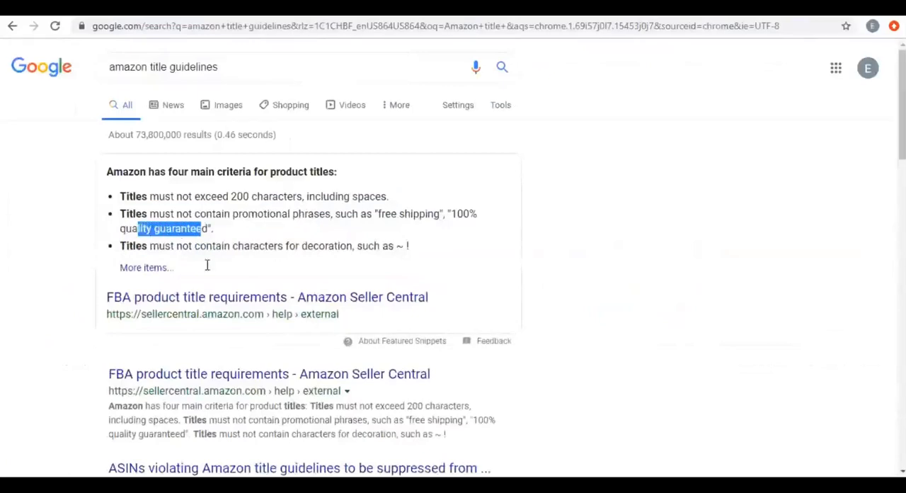
double_click(313, 245)
left_click(142, 268)
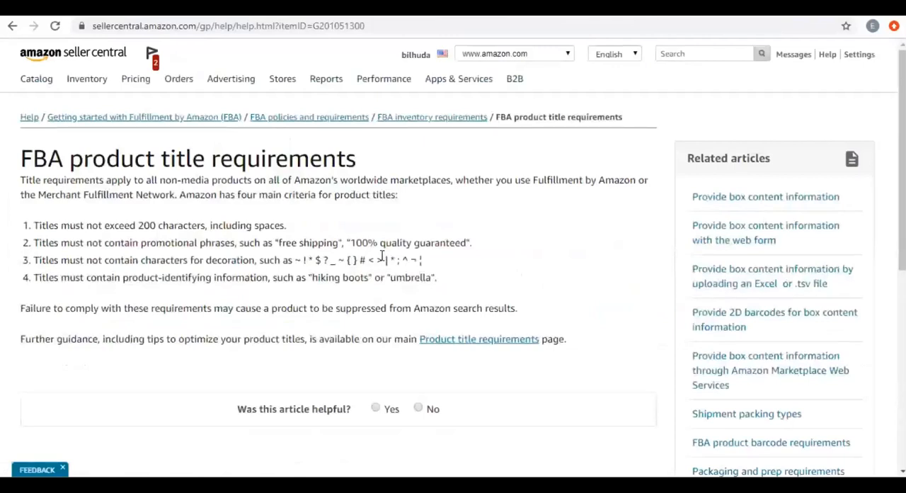
Highlight the rule on decoration characters in the FBA product title requirements, from its special characters back to its start.
left_click_drag(314, 260, 382, 260)
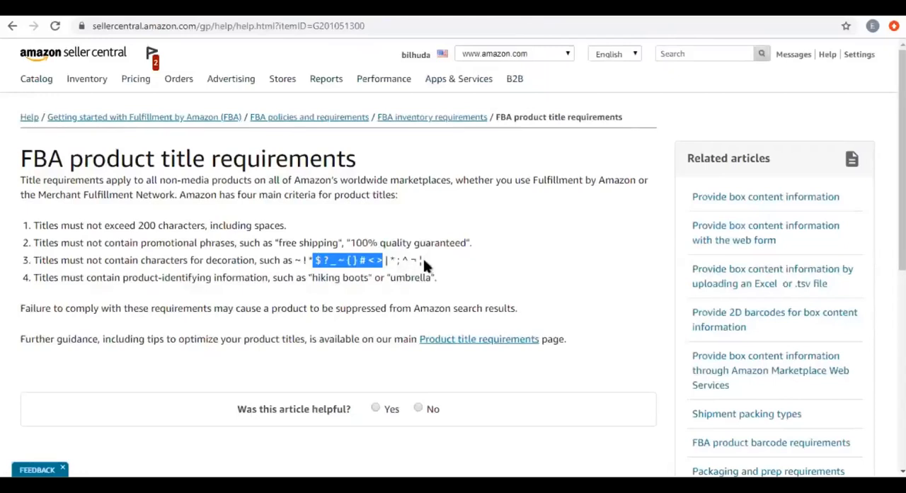
left_click_drag(422, 261, 63, 253)
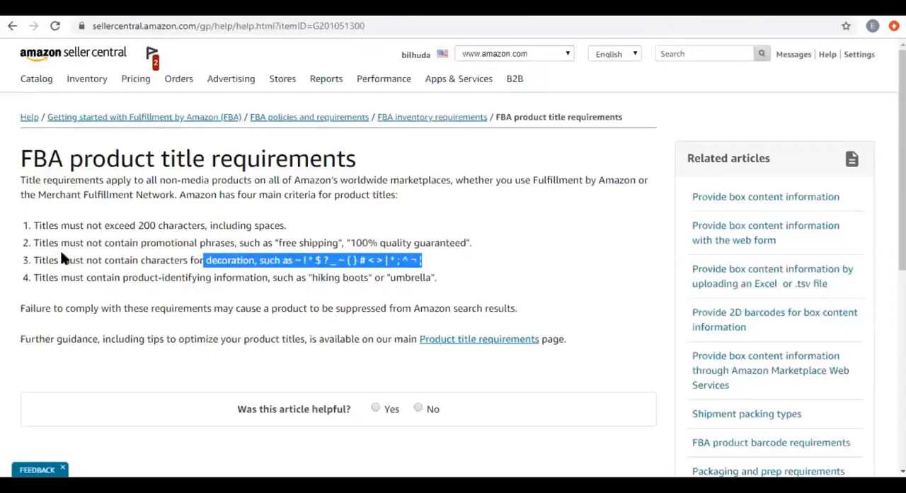
left_click_drag(62, 256, 53, 259)
left_click(85, 260)
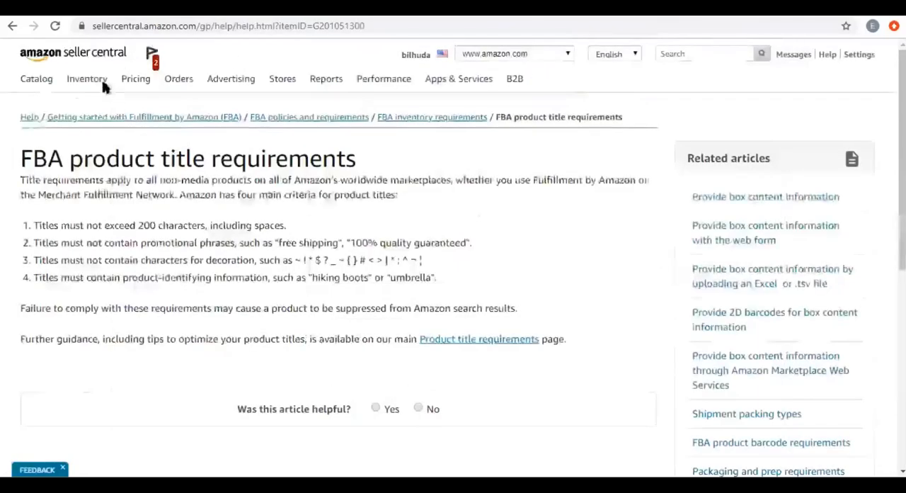
Open the Add a Product page in Seller Central, and select the ASIN in the web address of Amazon's Sonaice Weighted Blanket Kids page.
mouse_move(103, 85)
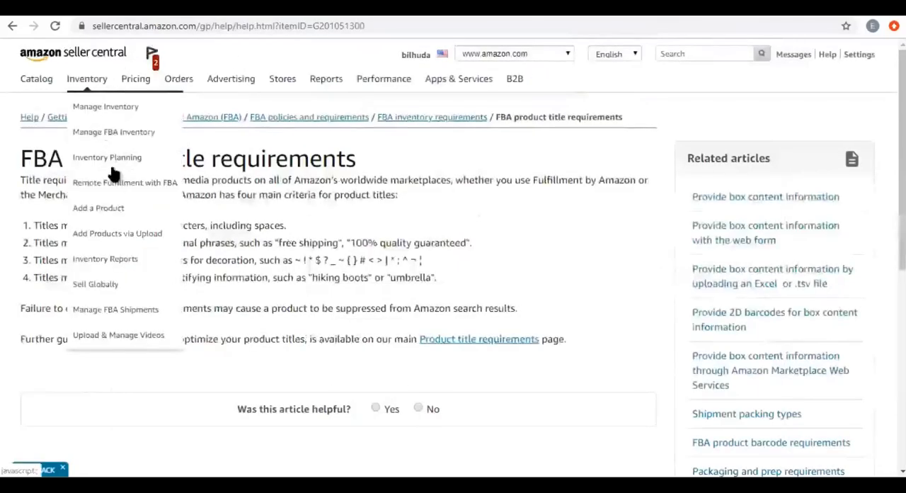
left_click(118, 211)
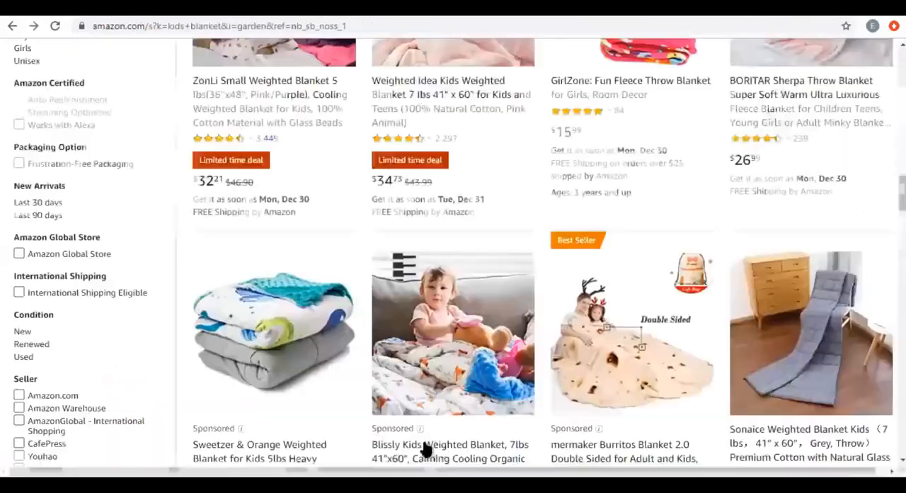
left_click(809, 428)
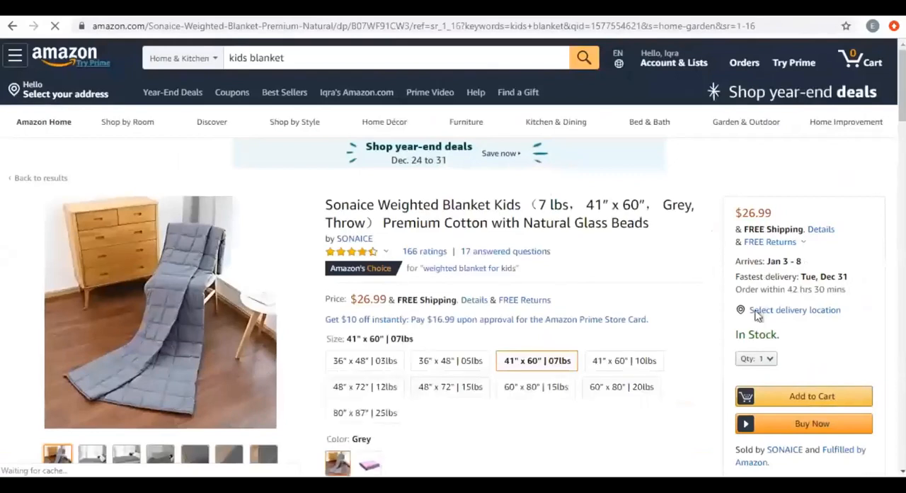
scroll(738, 358, "down", 5)
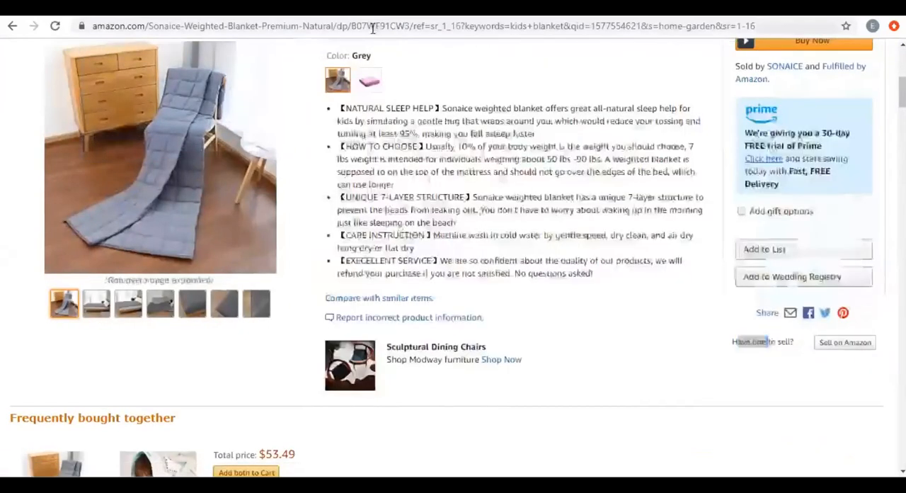
double_click(372, 26)
key("ctrl+c")
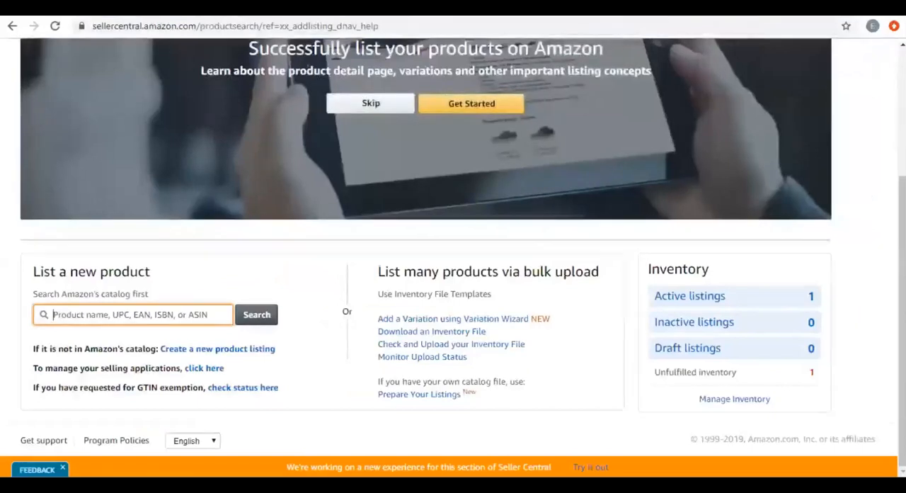
Open Manage Inventory and review the bulk actions available for the selected baby milestone blanket listing, without applying one.
scroll(735, 71, "up", 3)
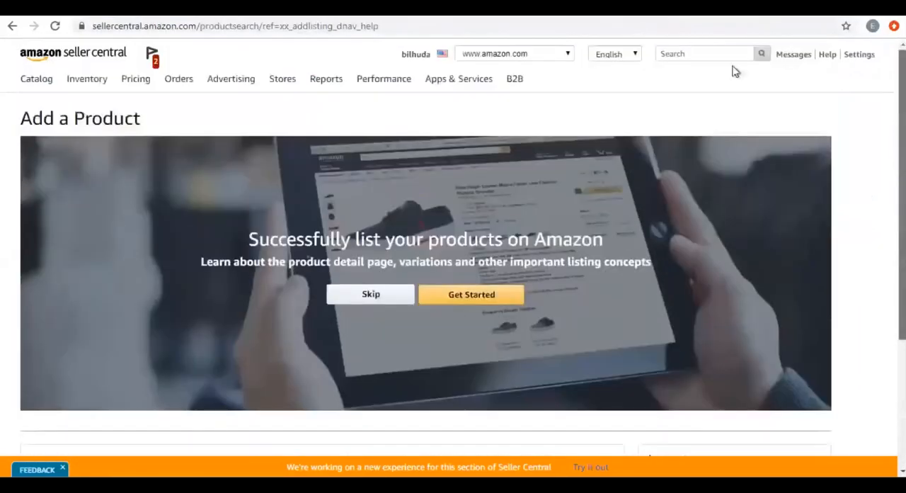
mouse_move(89, 82)
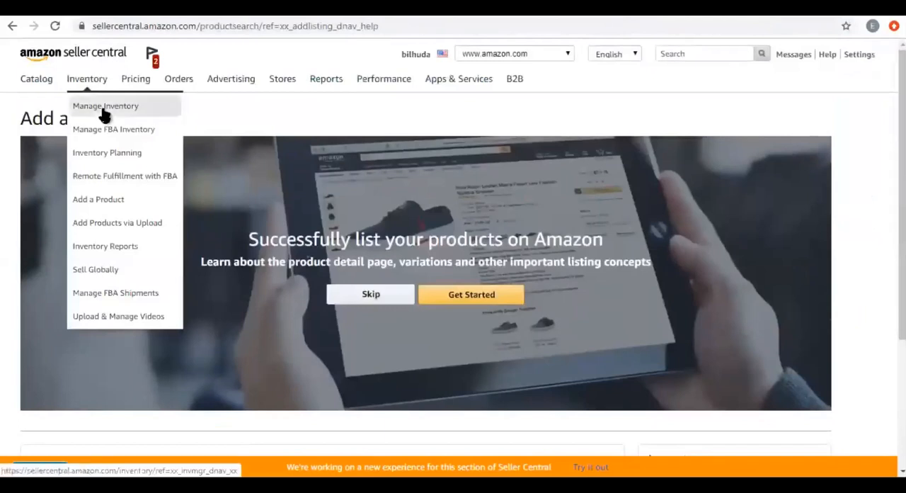
left_click(104, 115)
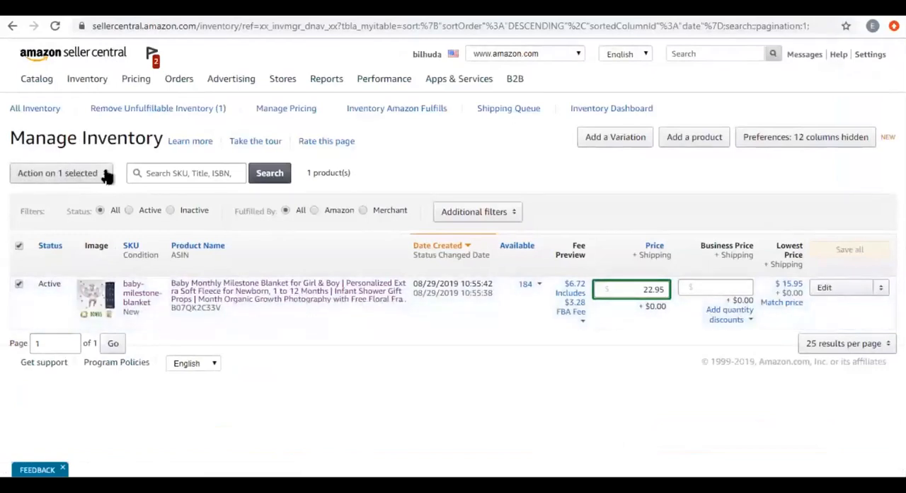
left_click(106, 177)
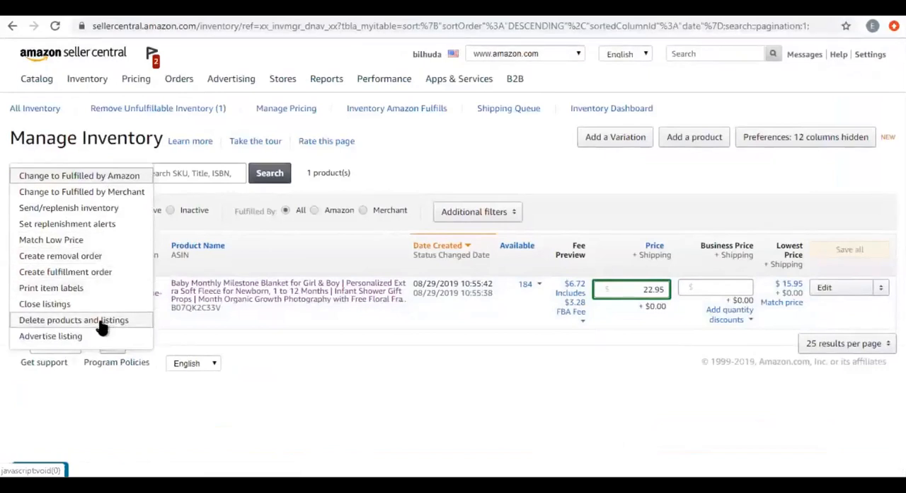
left_click(1, 182)
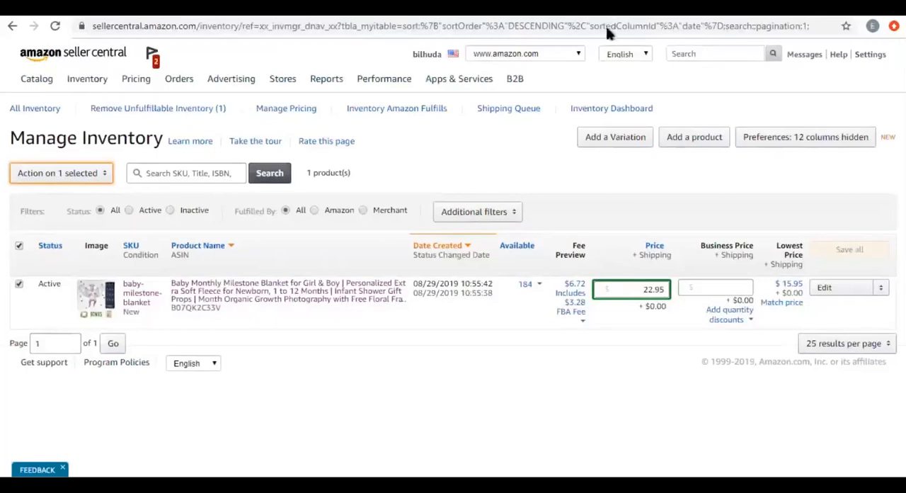
Open the Add a Product page again to reach the search for listing a new product.
mouse_move(87, 79)
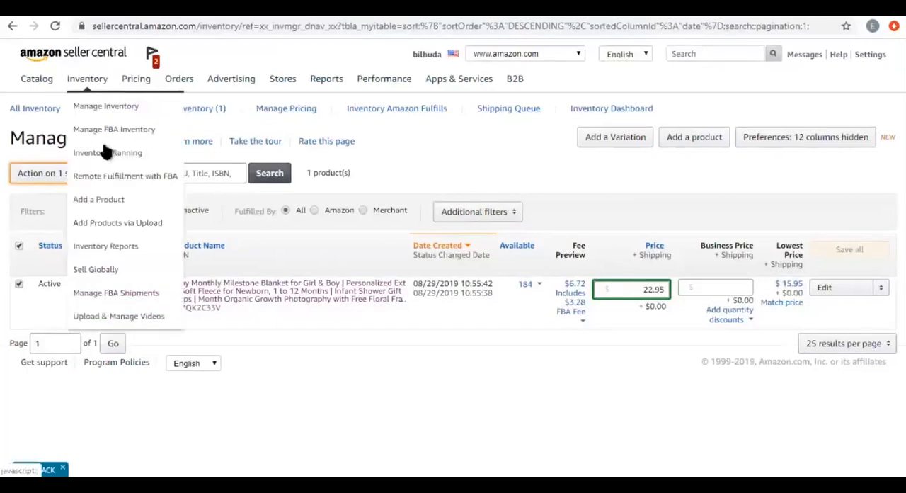
left_click(114, 202)
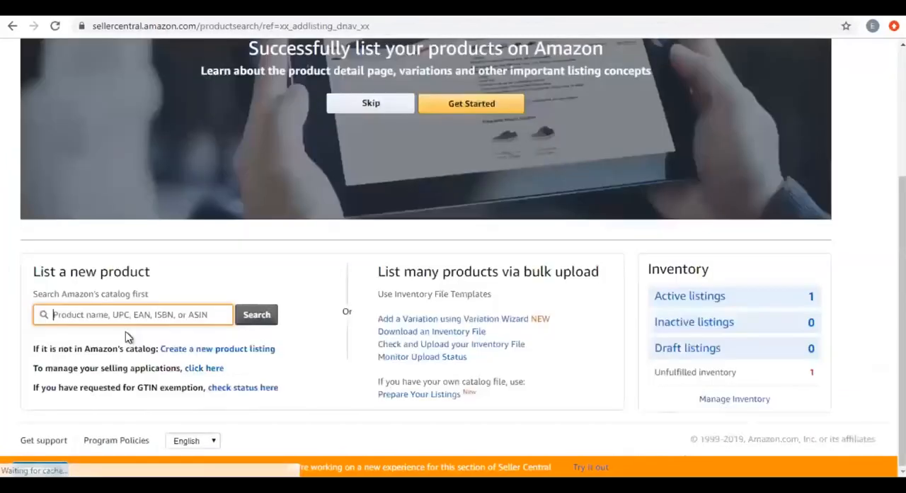
Search Amazon's catalog for ASIN B07WF91CW3 and open all product details of the Sonaice Weighted Blanket Kids result.
key("ctrl+v")
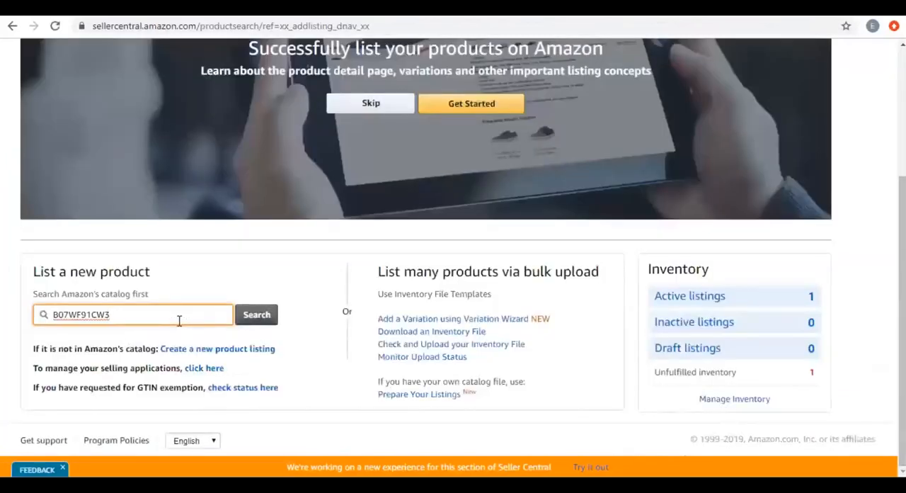
key("Return")
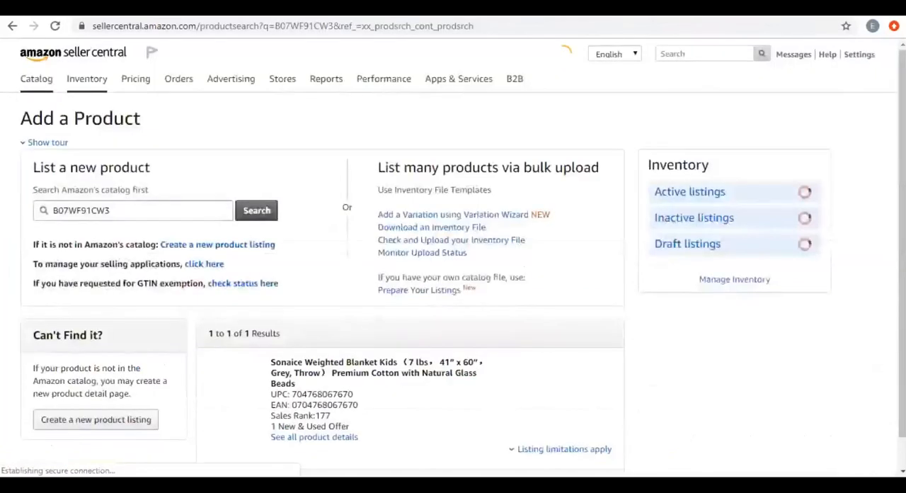
scroll(159, 393, "down", 2)
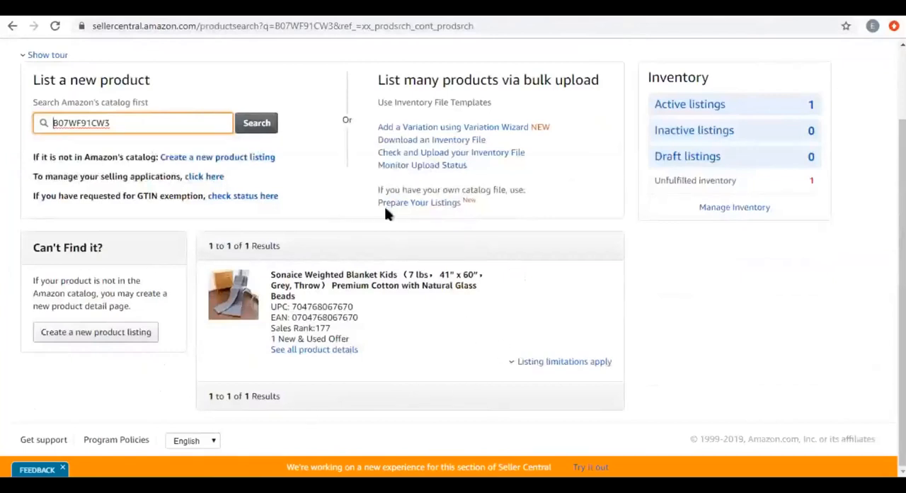
left_click(325, 354)
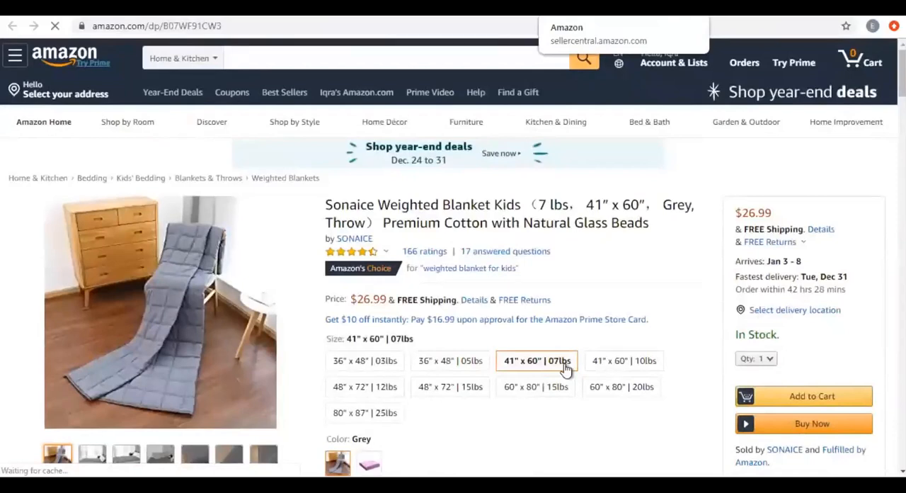
Return to the catalog search results and expand the listing limitations of the Sonaice blanket to review its permitted selling conditions.
left_click(591, 10)
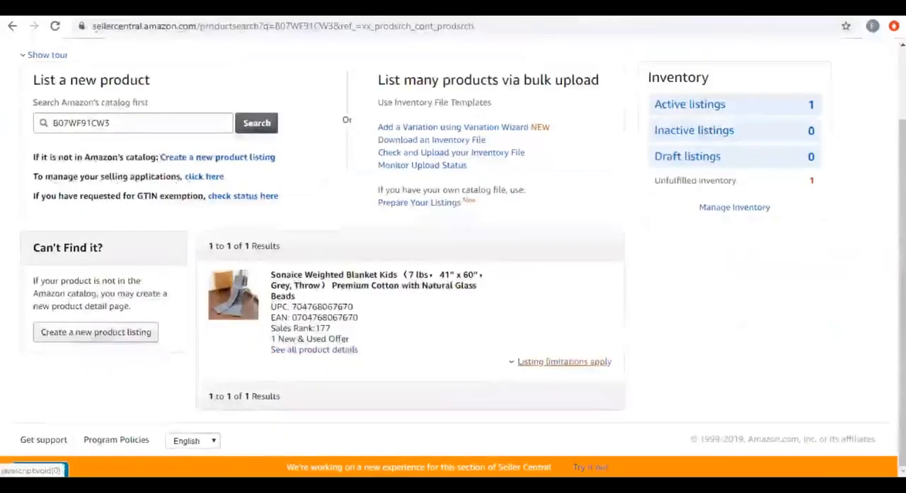
left_click(564, 361)
scroll(880, 253, "down", 2)
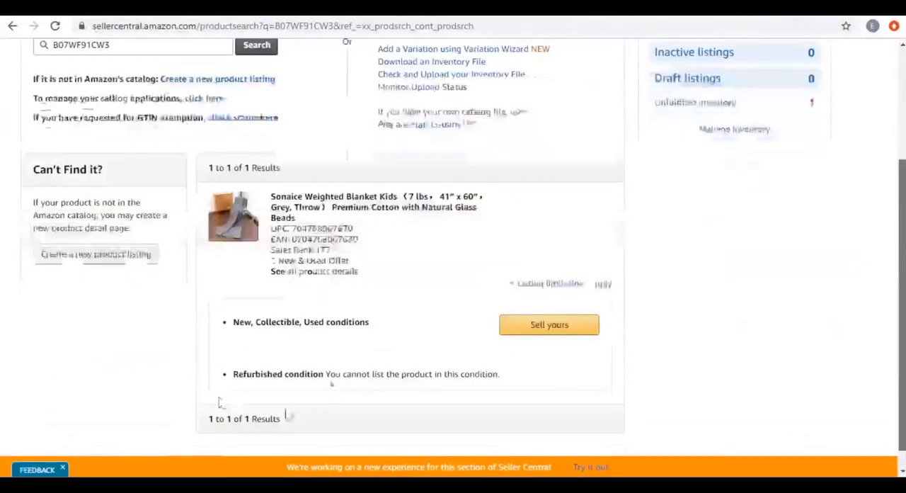
scroll(331, 384, "down", 1)
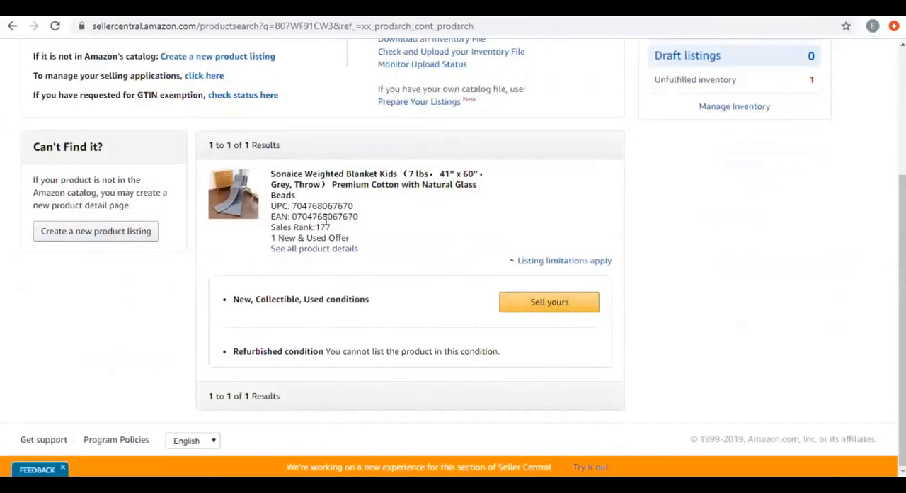
Switch back to the Sonaice blanket's Amazon product page and set the delivery address for the order.
left_click(698, 7)
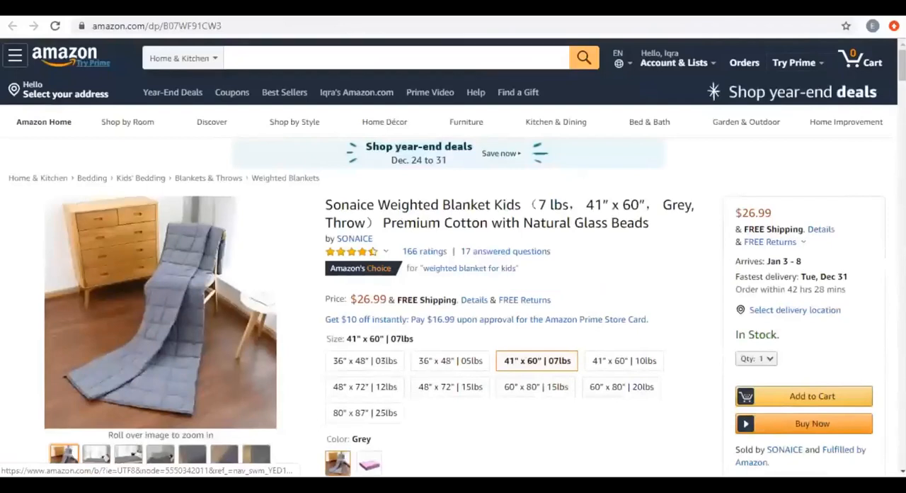
scroll(453, 258, "down", 6)
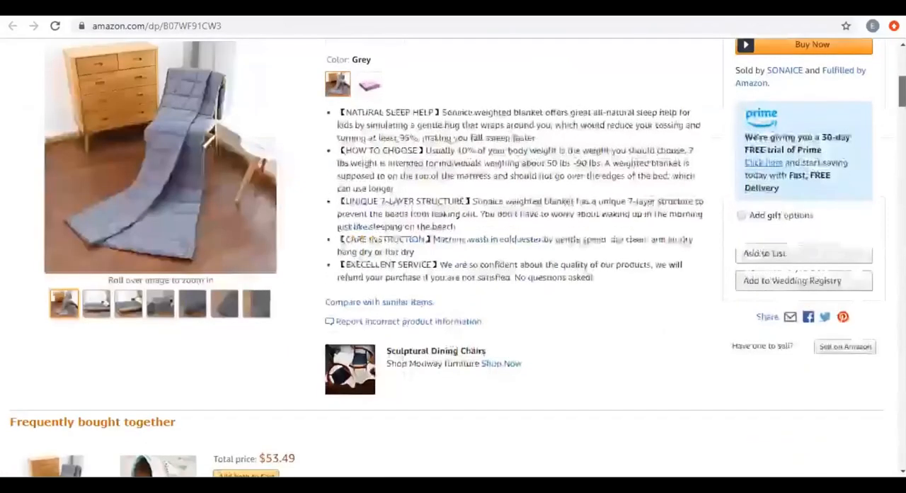
scroll(453, 258, "up", 6)
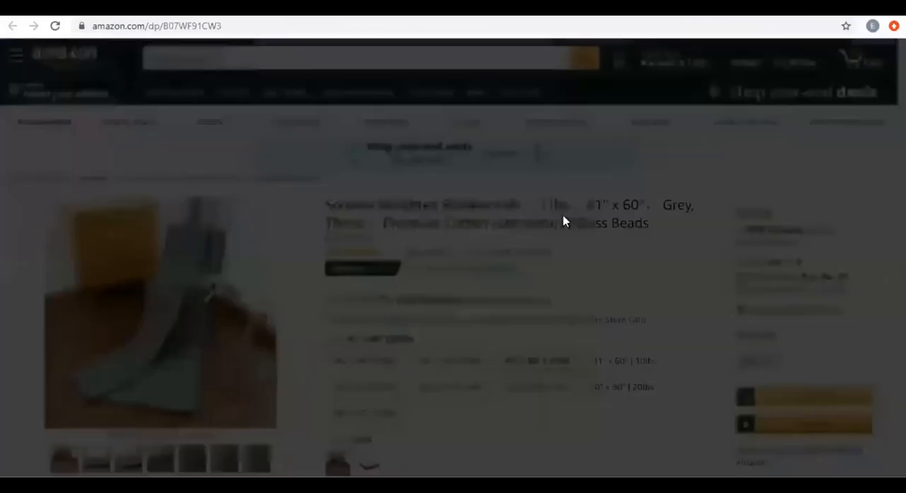
left_click(428, 176)
left_click(546, 412)
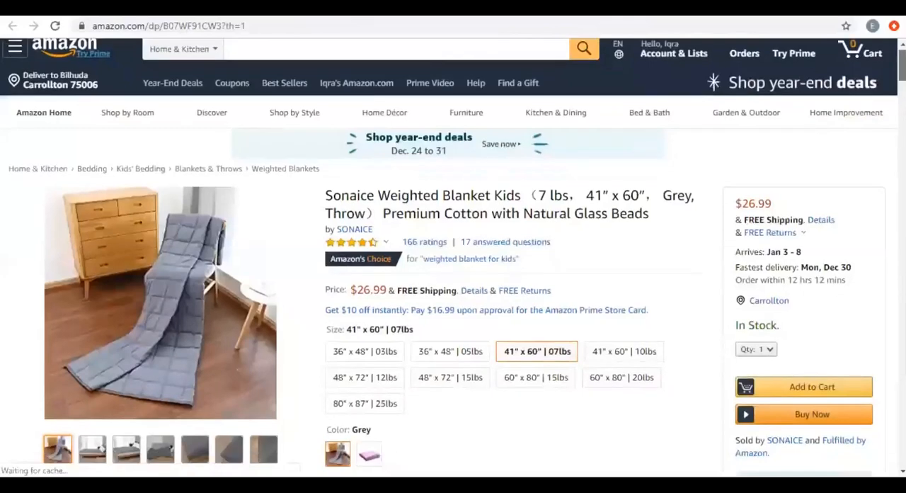
Examine the Sonaice blanket's product page, including its price, size options, bullet points, seller details and frequently bought together section.
scroll(453, 283, "down", 6)
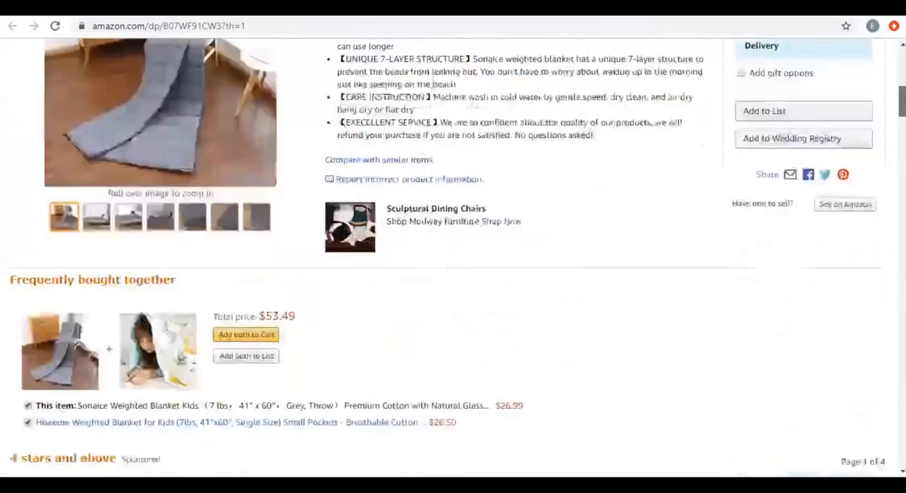
scroll(453, 255, "up", 1)
scroll(453, 255, "up", 1)
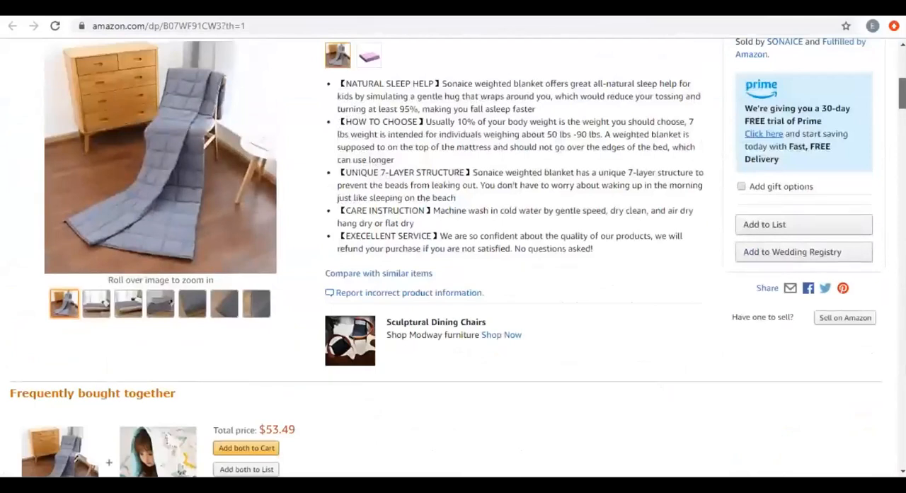
scroll(517, 269, "up", 2)
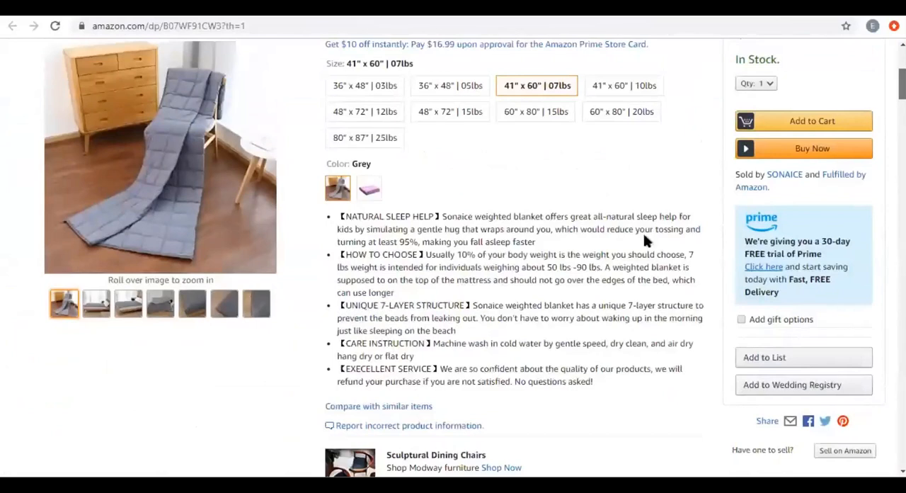
scroll(372, 240, "up", 3)
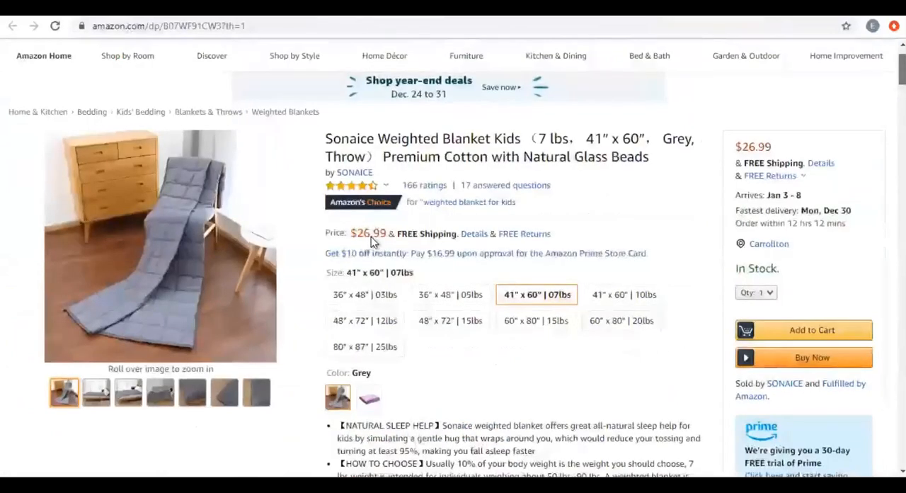
scroll(579, 248, "down", 5)
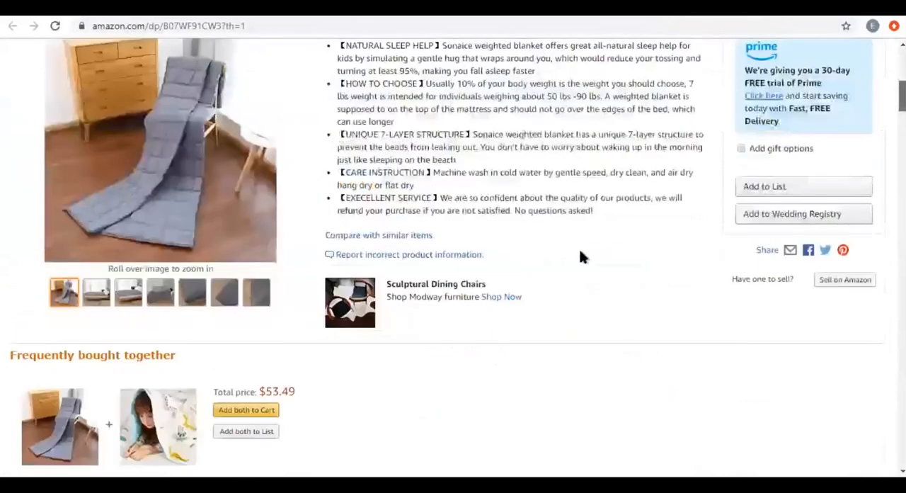
scroll(579, 254, "down", 3)
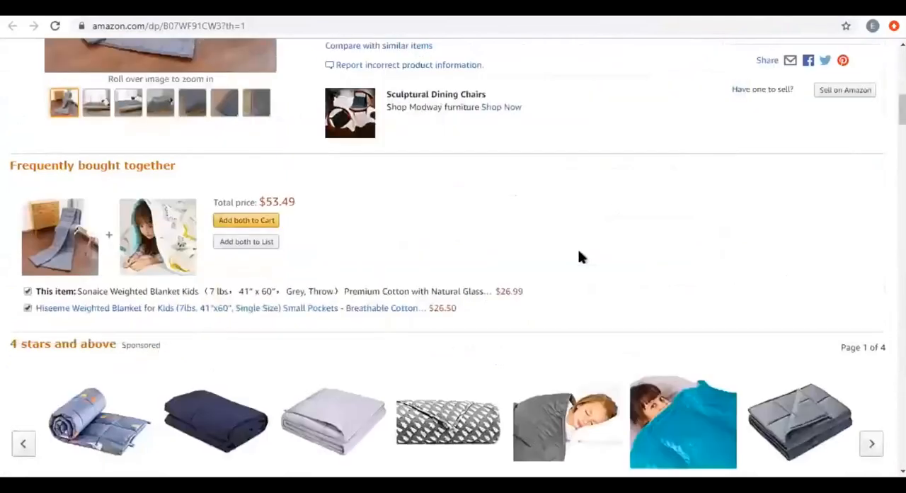
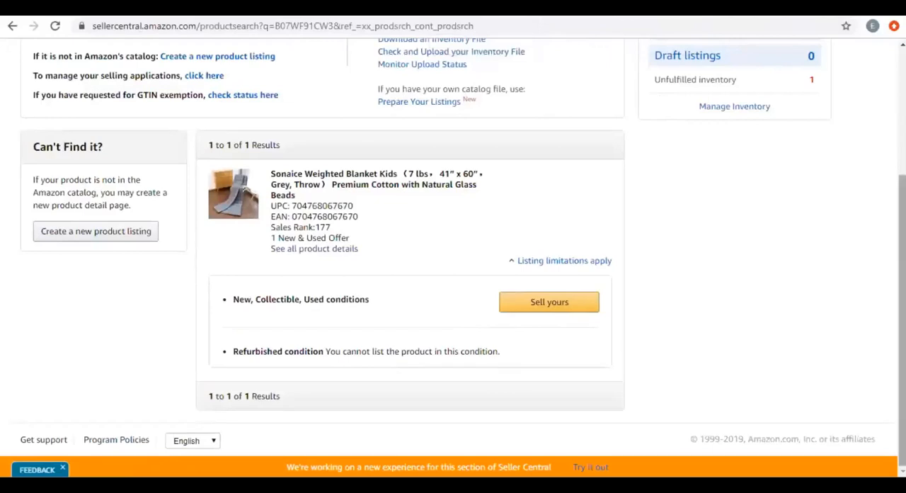
Search Amazon's catalog again for ASIN B07WF91CW3 and review the Sonaice blanket result.
scroll(161, 220, "up", 3)
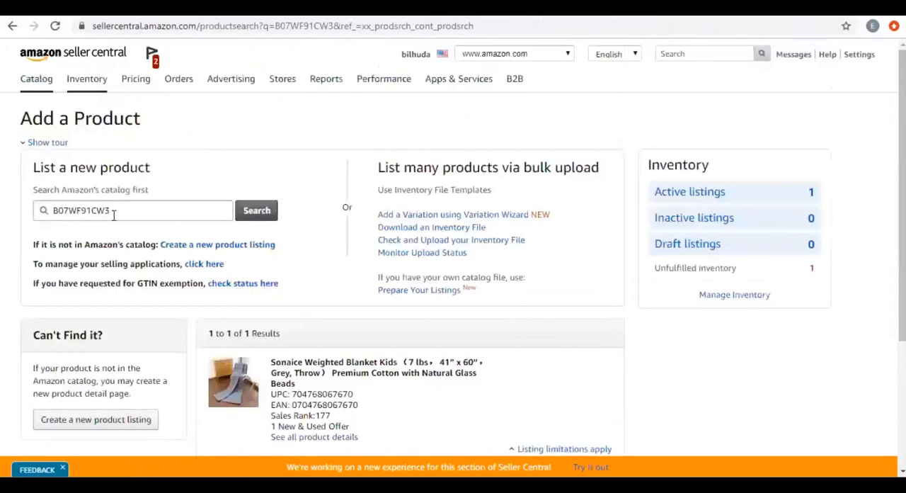
double_click(113, 216)
key("BackSpace")
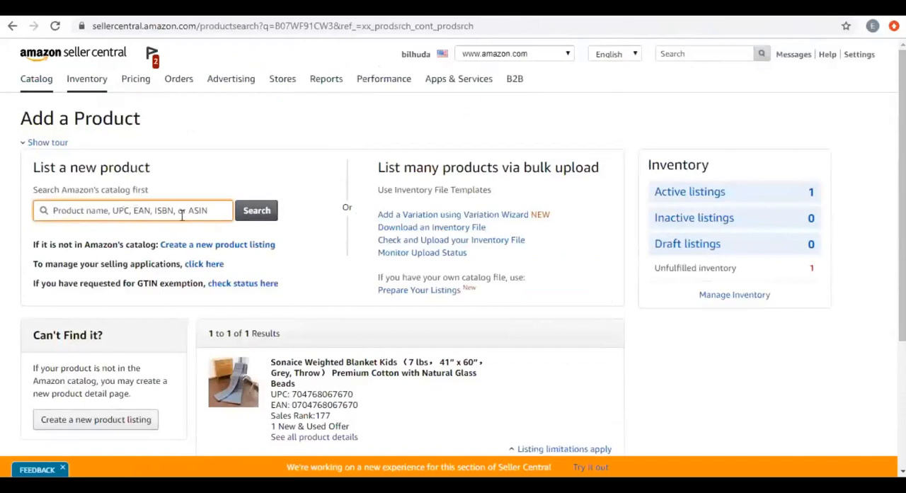
left_click(121, 211)
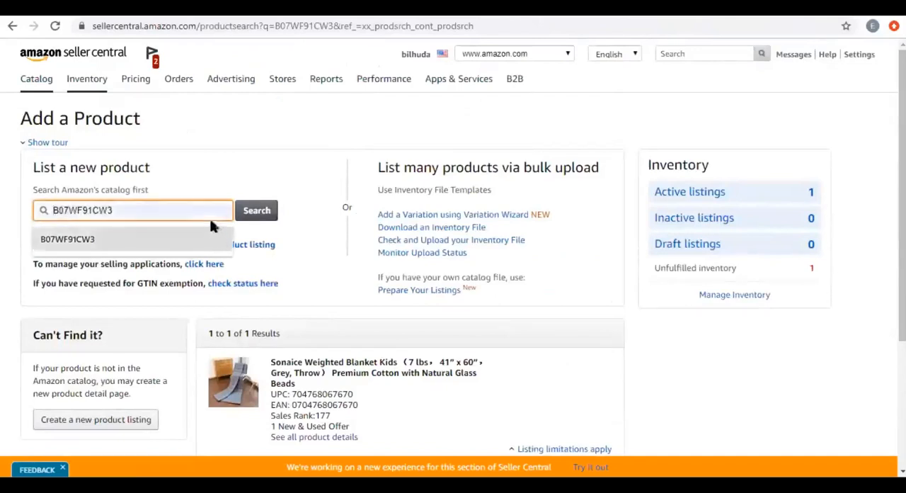
left_click(253, 211)
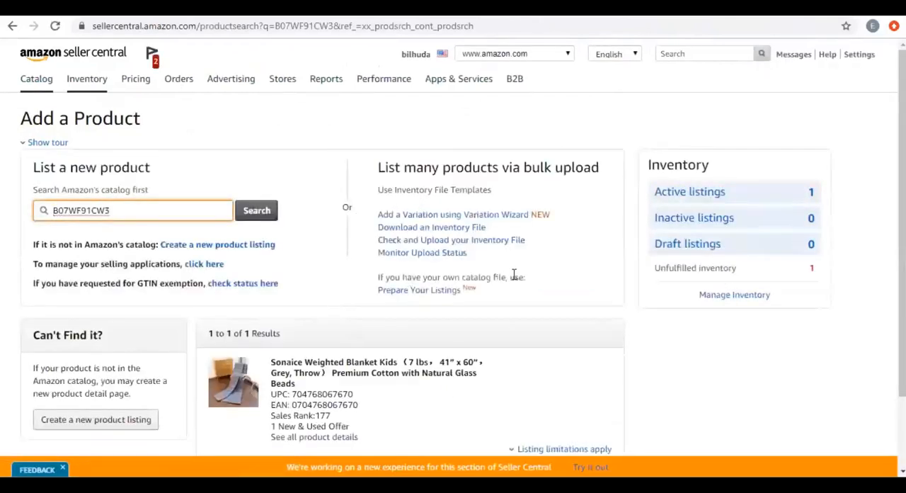
left_click_drag(902, 148, 902, 219)
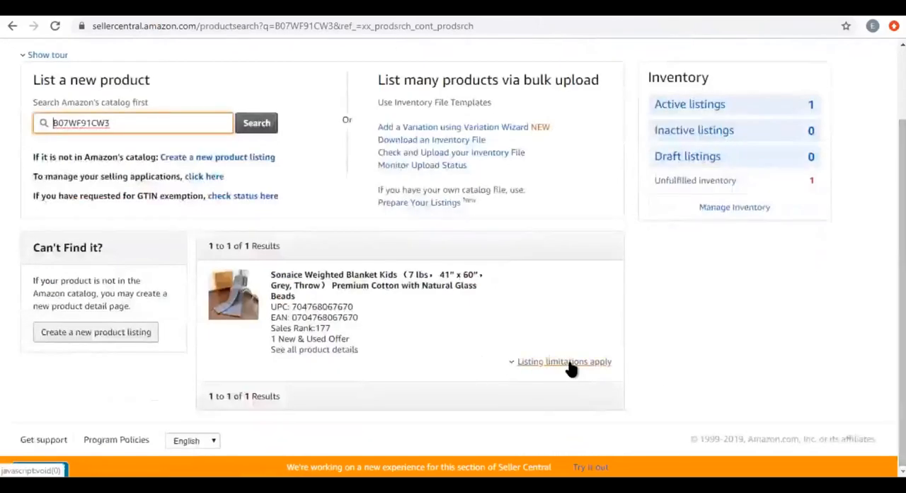
left_click_drag(903, 283, 902, 208)
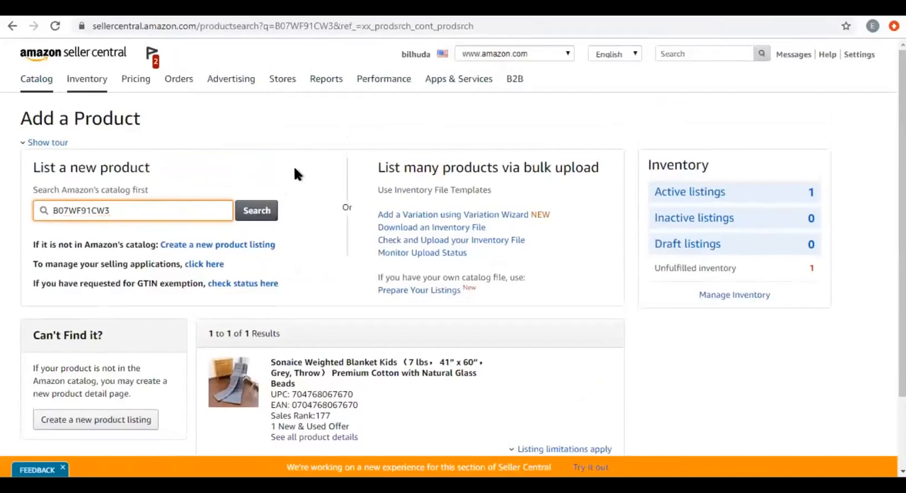
Switch to the Sonaice blanket's Amazon product page and search all departments for "kids blanket".
mouse_move(277, 83)
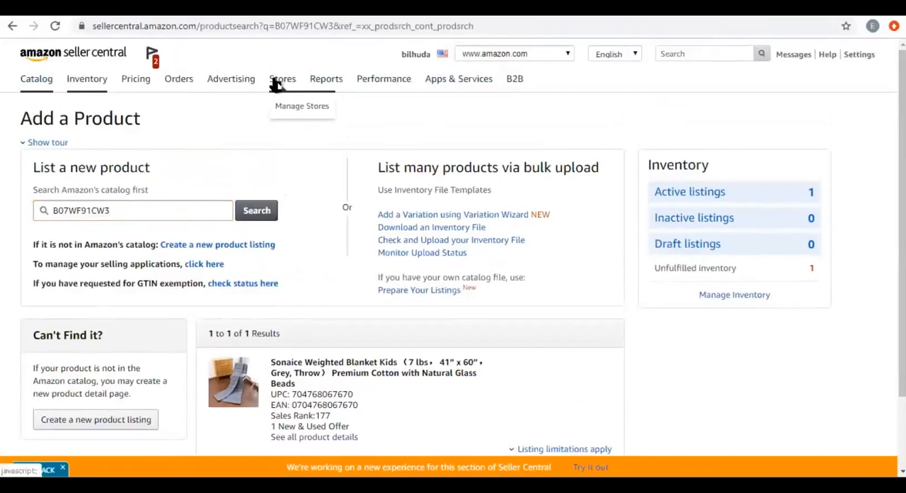
mouse_move(224, 86)
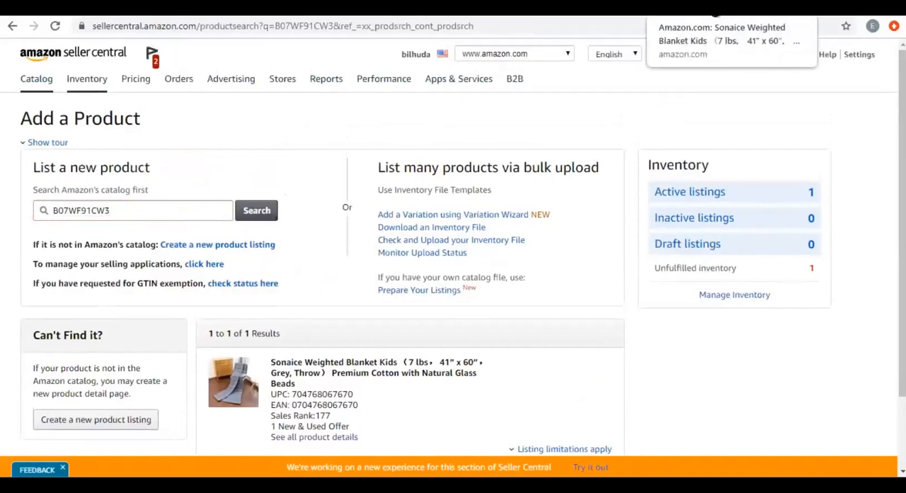
left_click(715, 13)
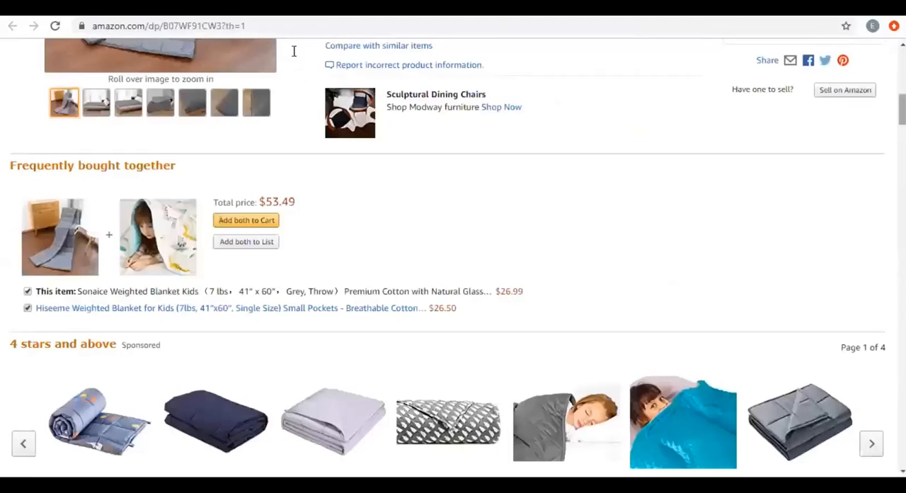
scroll(294, 51, "up", 5)
left_click(182, 59)
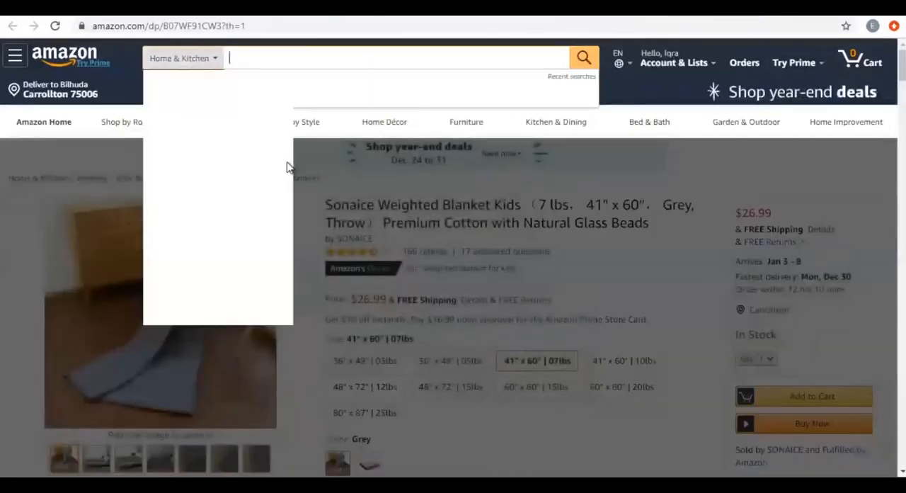
left_click(198, 58)
scroll(216, 85, "up", 5)
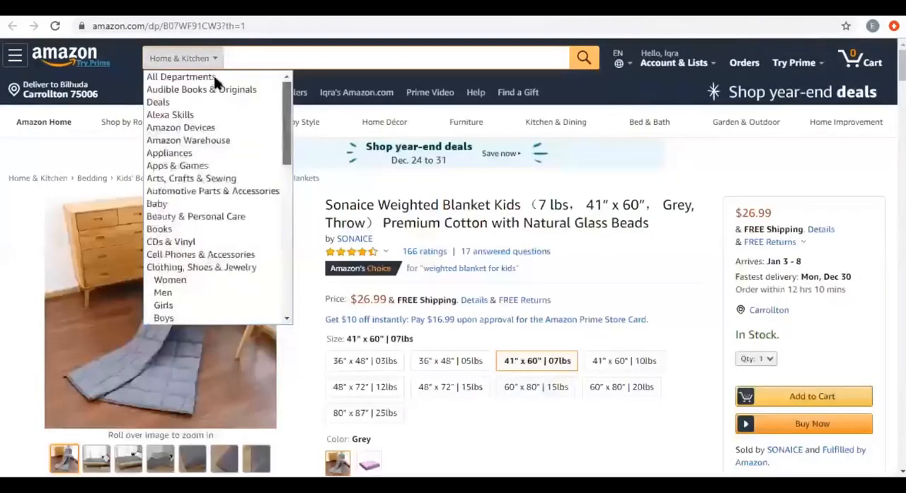
left_click(255, 60)
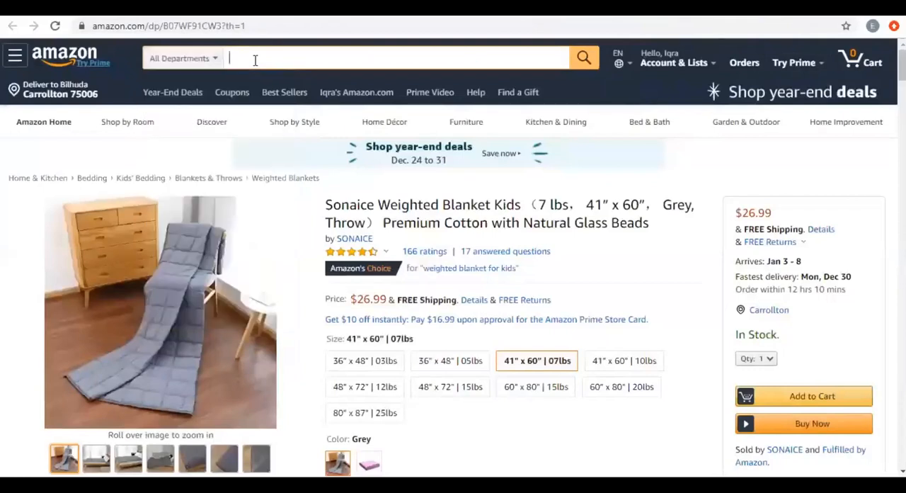
type("kids blanket")
key("Return")
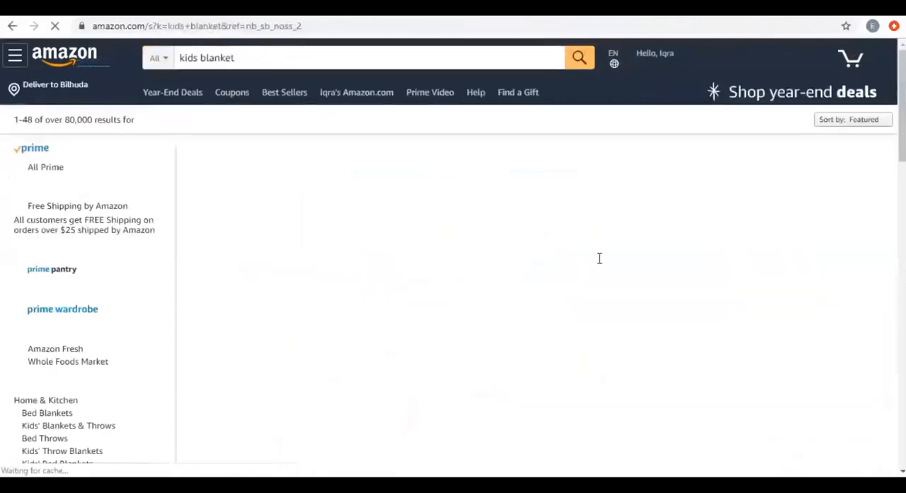
Highlight the number of kids blanket results and browse the sponsored, Amazon's Choice and Best Seller listings down the page.
double_click(90, 119)
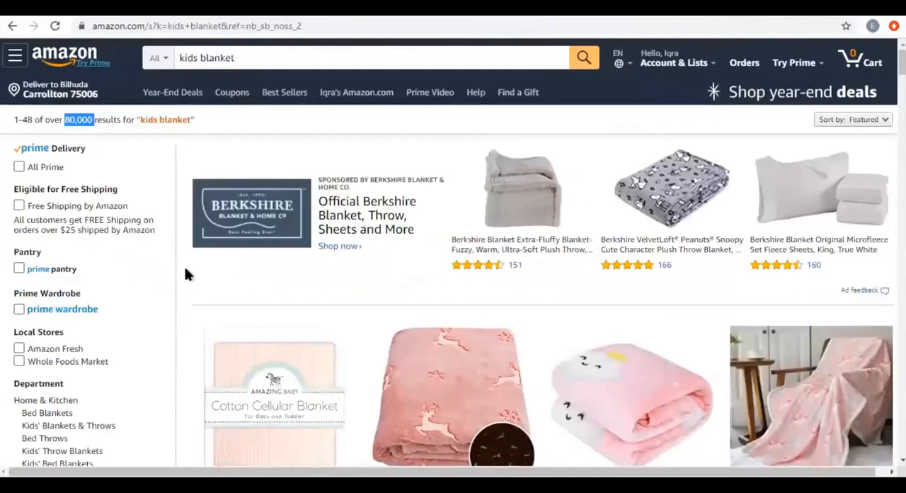
scroll(185, 267, "down", 1)
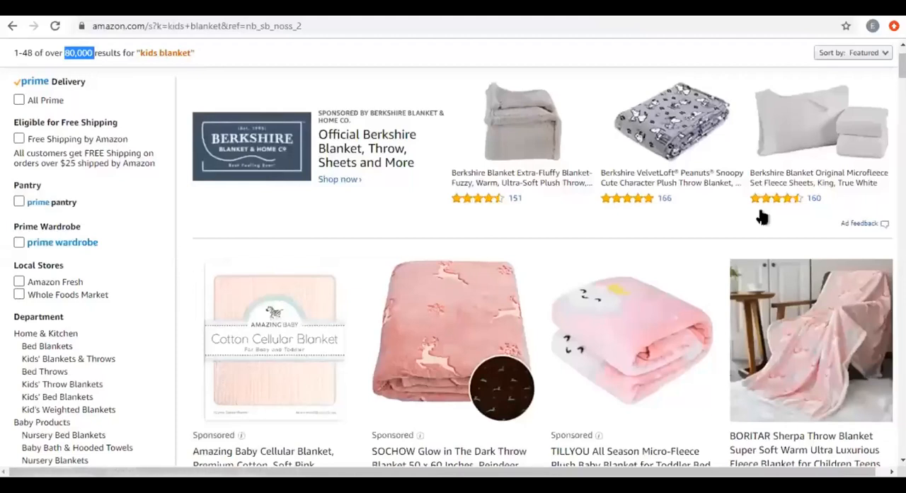
scroll(760, 216, "down", 1)
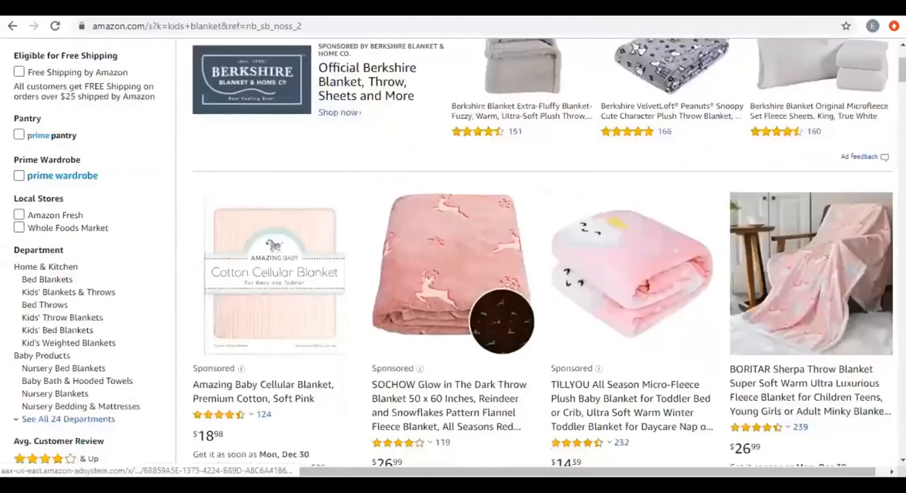
scroll(183, 102, "up", 2)
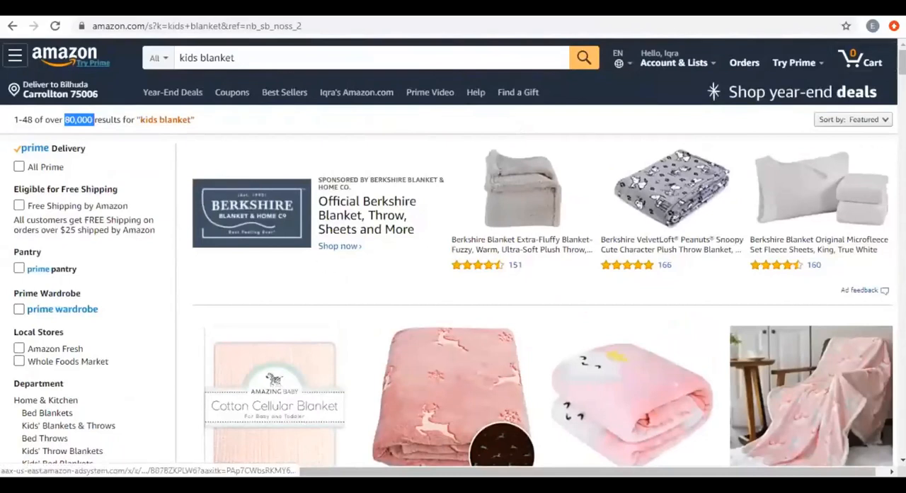
scroll(453, 283, "down", 3)
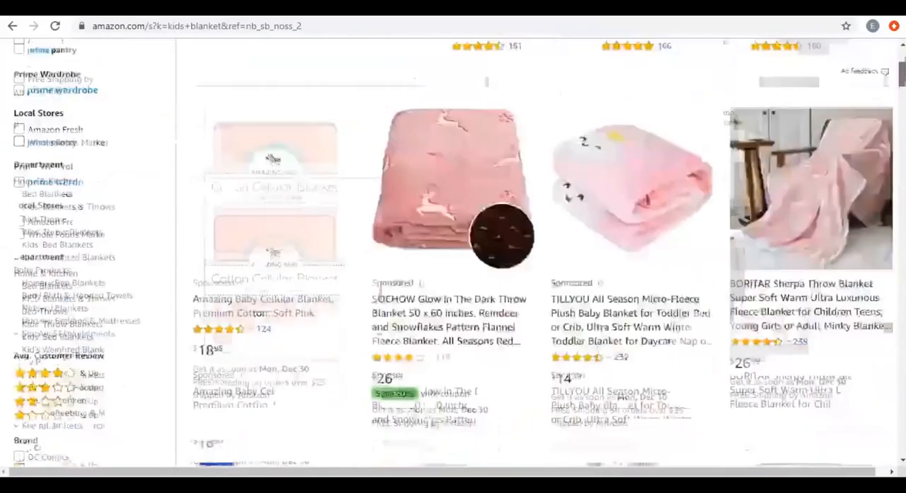
scroll(453, 283, "down", 1)
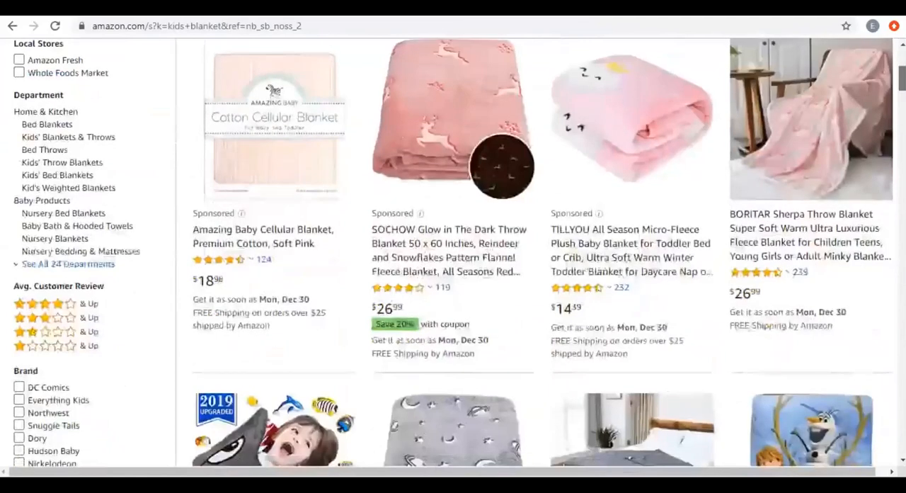
scroll(453, 283, "down", 7)
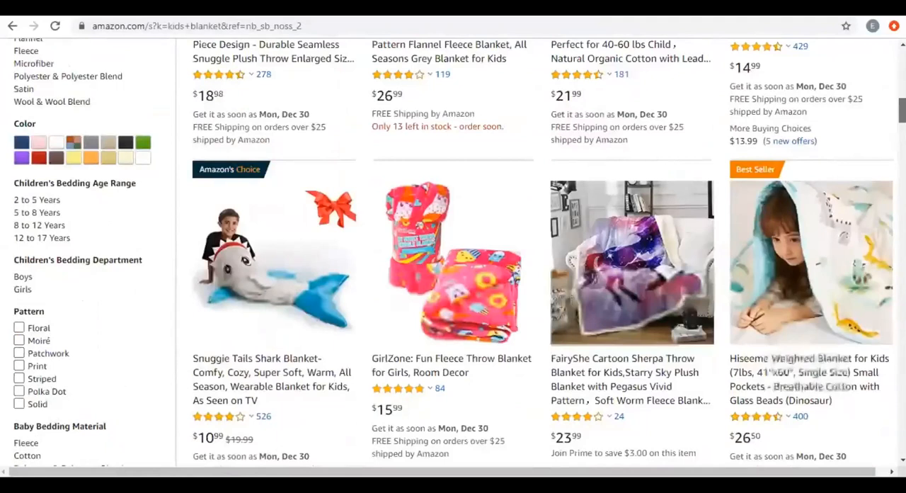
scroll(453, 253, "down", 1)
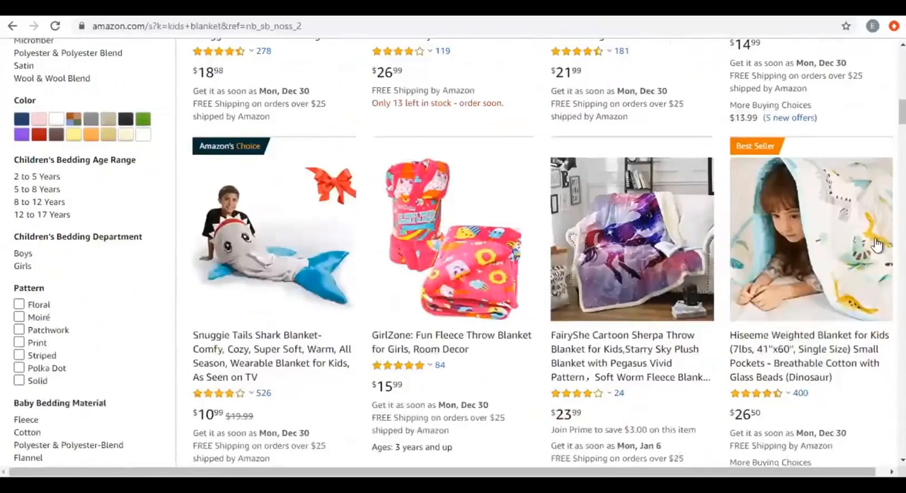
scroll(877, 244, "up", 10)
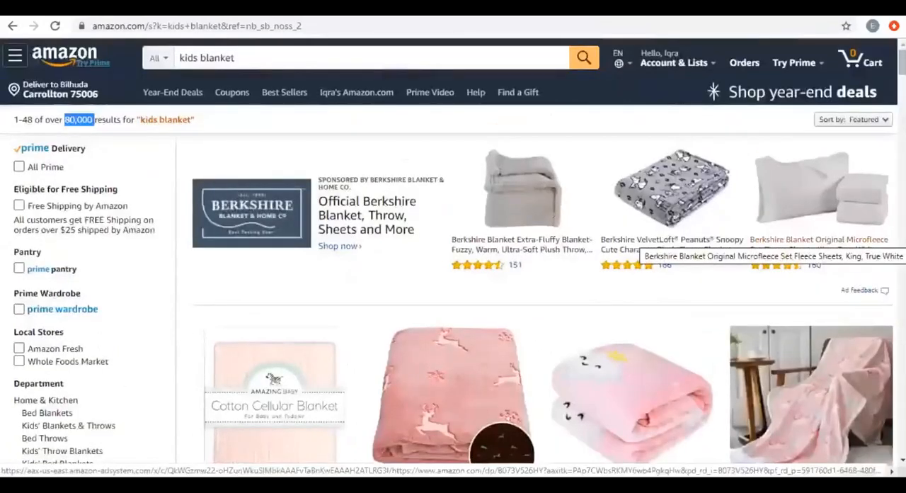
scroll(814, 244, "down", 2)
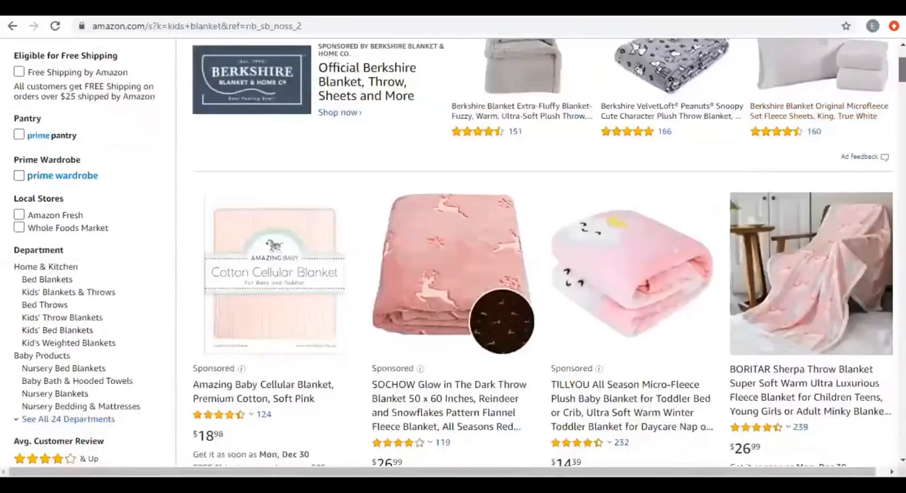
scroll(453, 255, "down", 10)
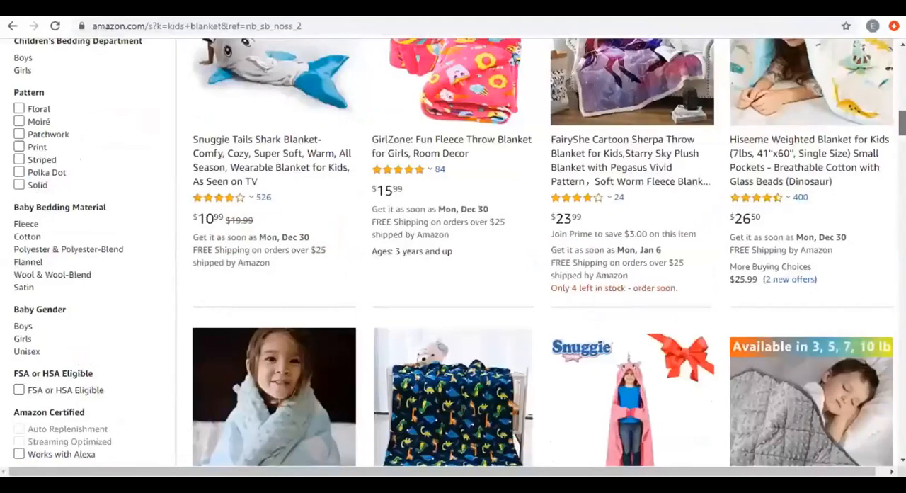
scroll(453, 255, "down", 5)
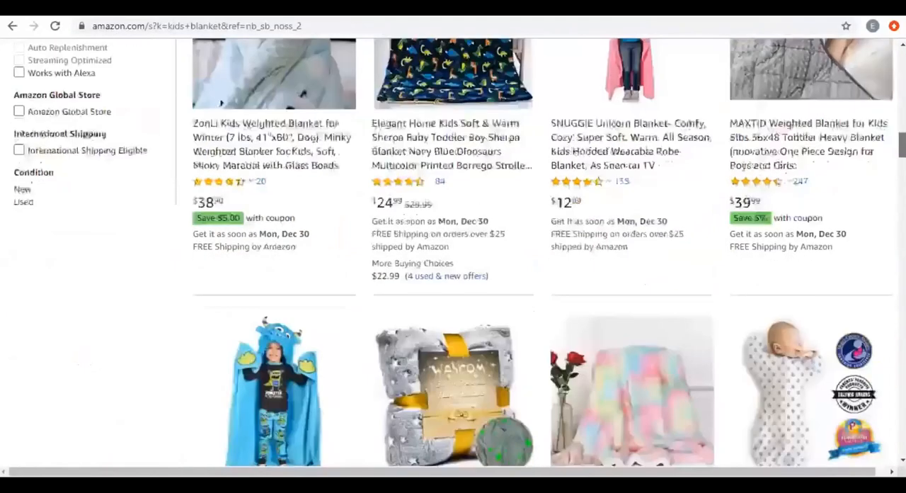
scroll(454, 254, "down", 5)
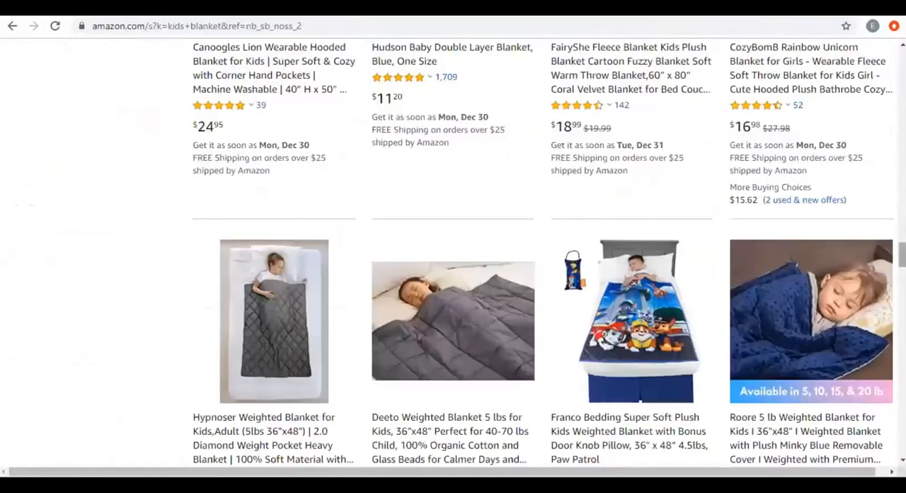
scroll(453, 255, "up", 2)
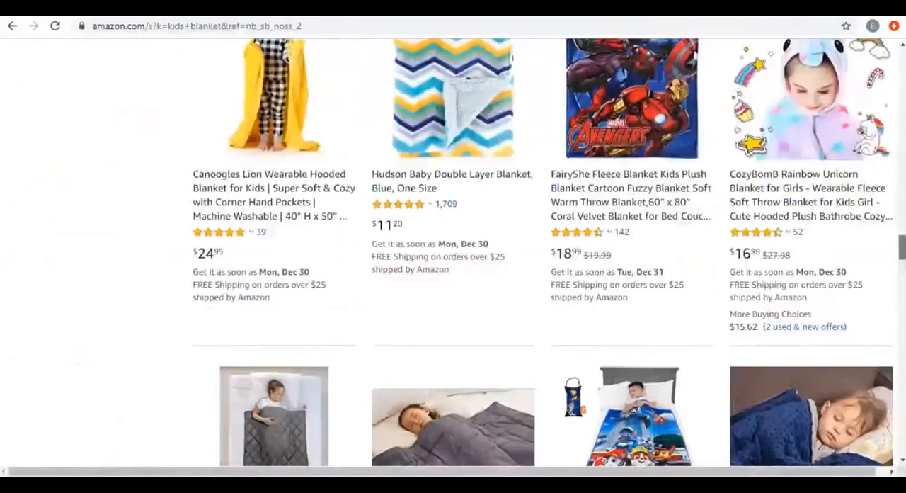
left_click_drag(901, 247, 902, 63)
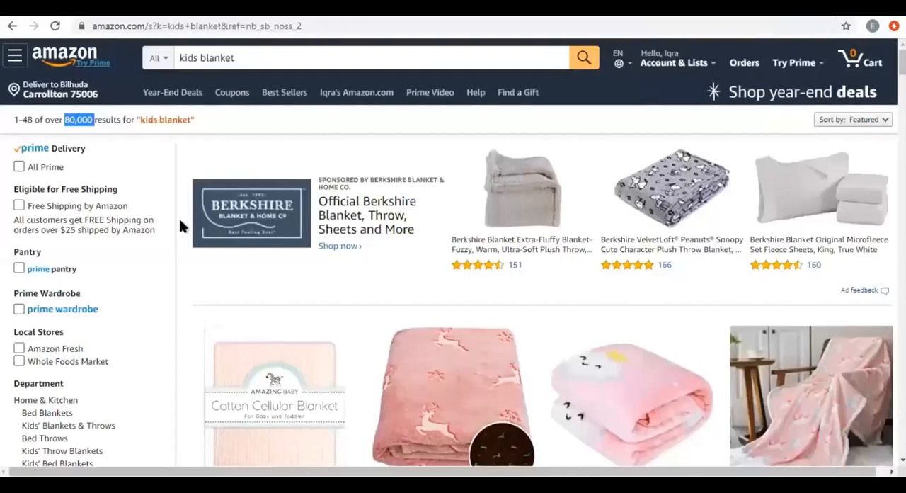
Compare the titles, ratings, prices and delivery details of the competing blankets in the first rows of search results.
scroll(182, 225, "down", 2)
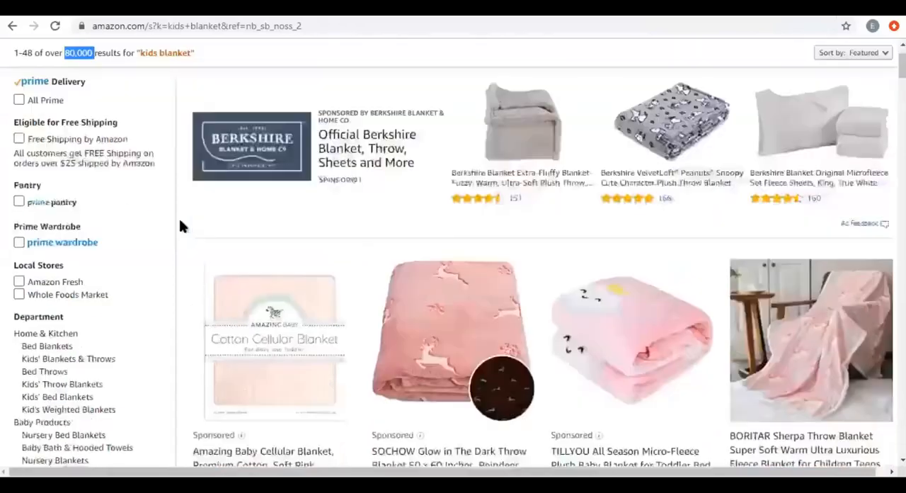
scroll(664, 254, "down", 1)
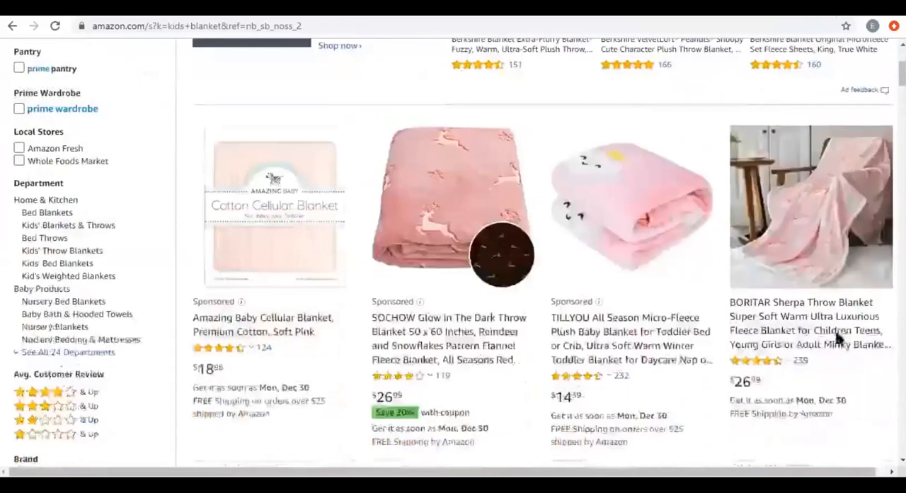
scroll(667, 313, "down", 4)
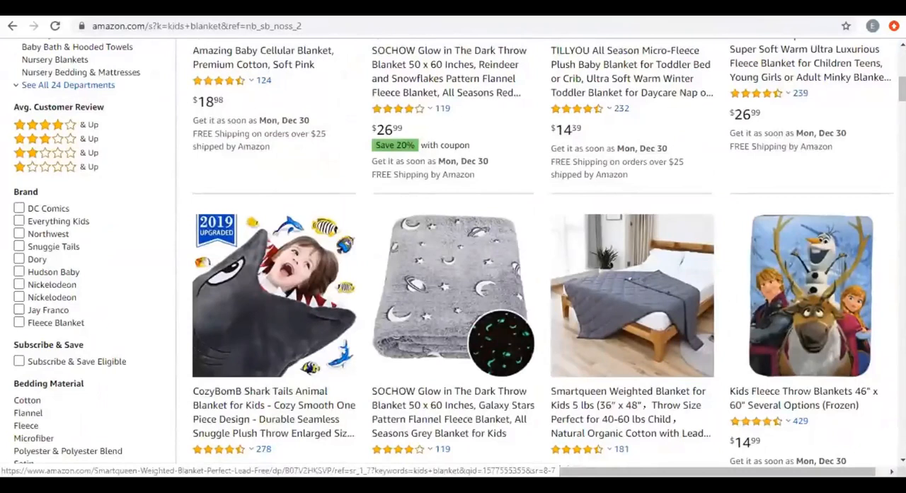
scroll(632, 298, "down", 2)
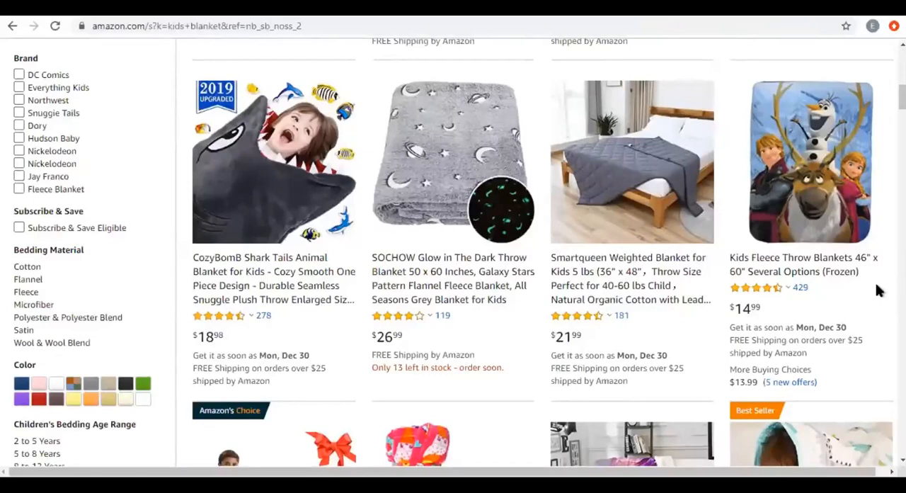
scroll(878, 290, "up", 2)
scroll(878, 290, "down", 3)
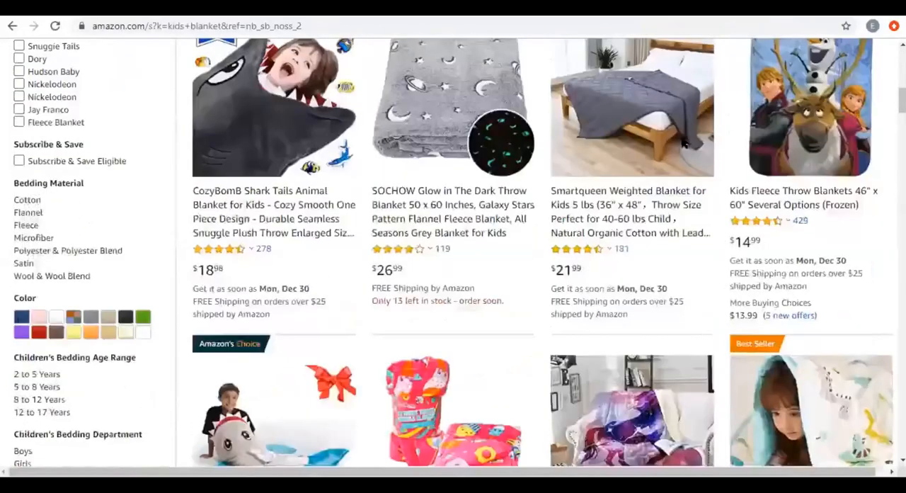
scroll(685, 145, "down", 1)
scroll(685, 145, "up", 1)
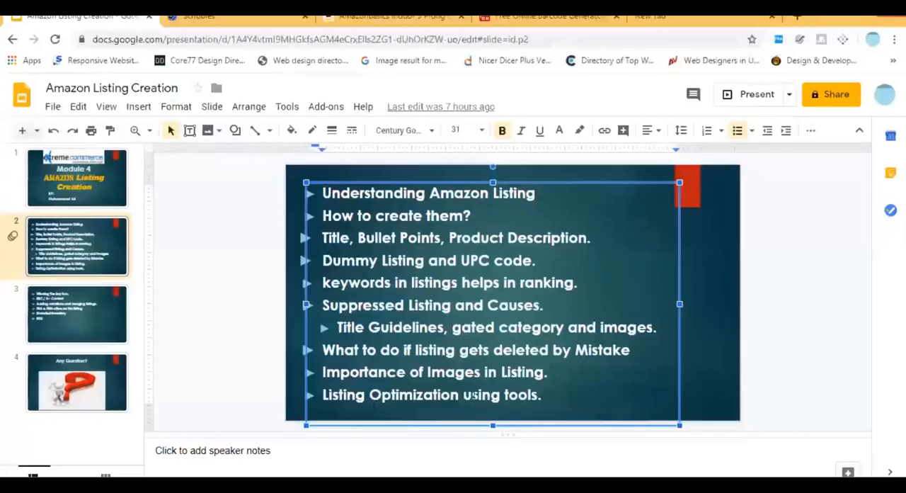
Switch to the Scribbles listing optimizer in Helium 10.
left_click_drag(381, 395, 545, 394)
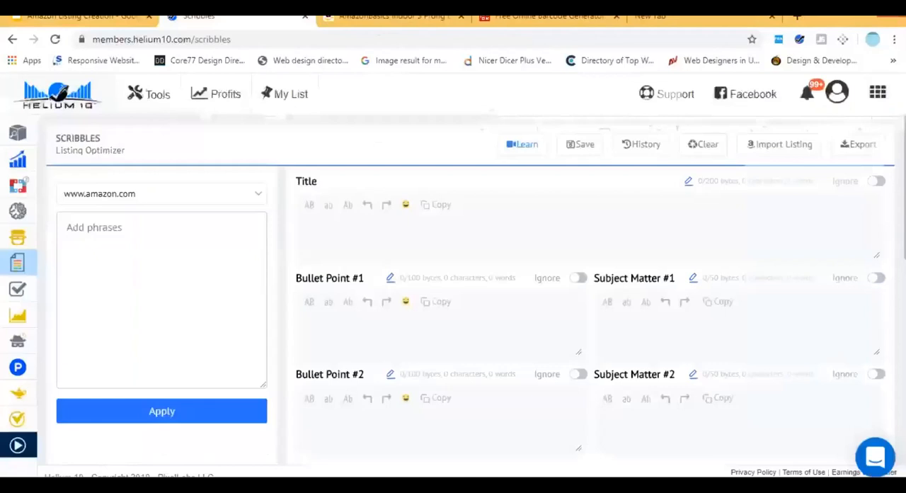
left_click(199, 15)
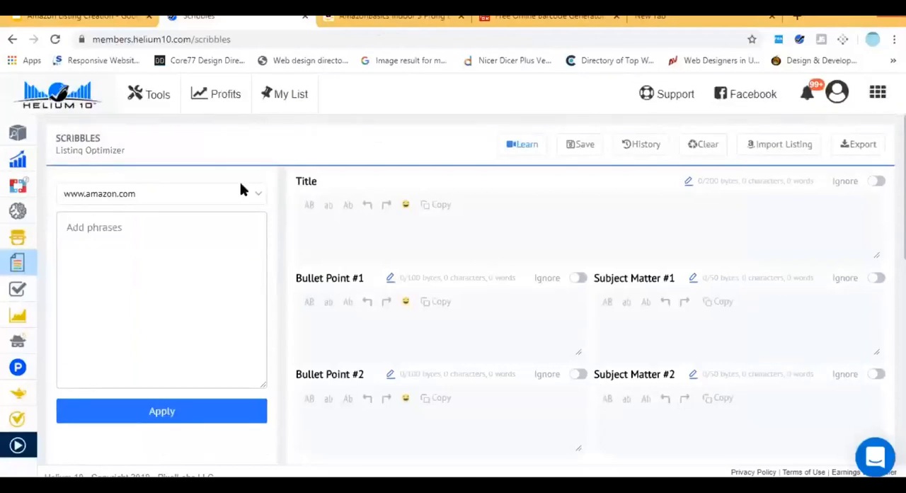
Try to get keywords for ASIN B07WF91CW3 with the Magnet keyword research tool.
mouse_move(28, 186)
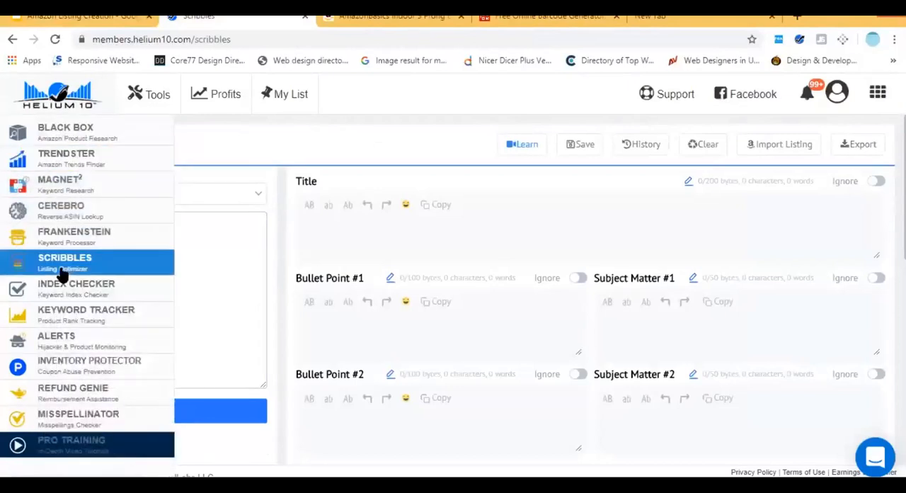
left_click(114, 187)
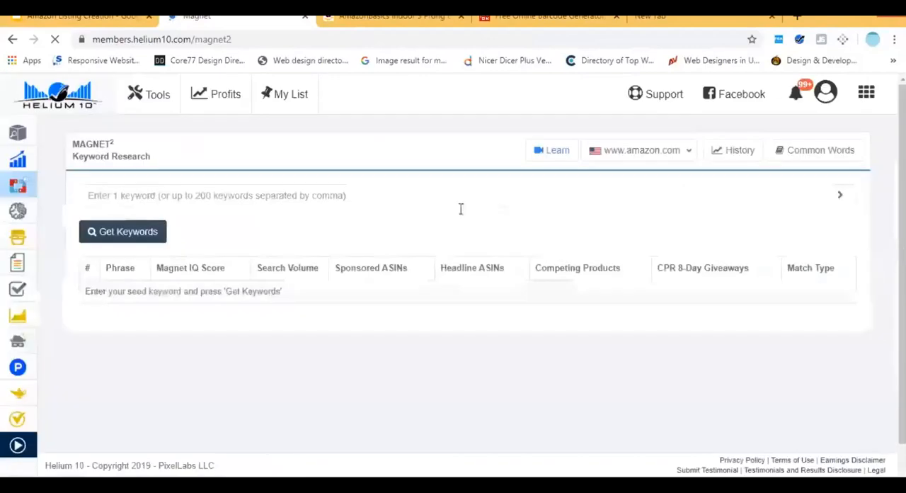
type("B07WF91CW3")
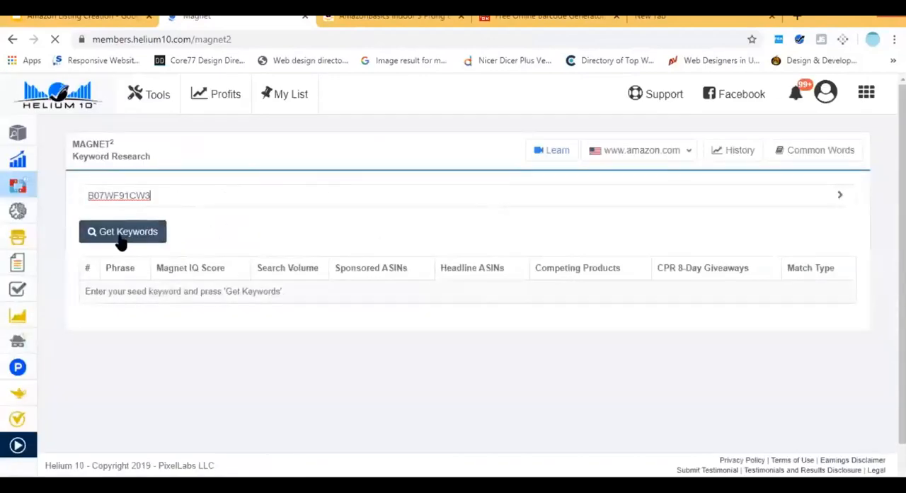
left_click(122, 239)
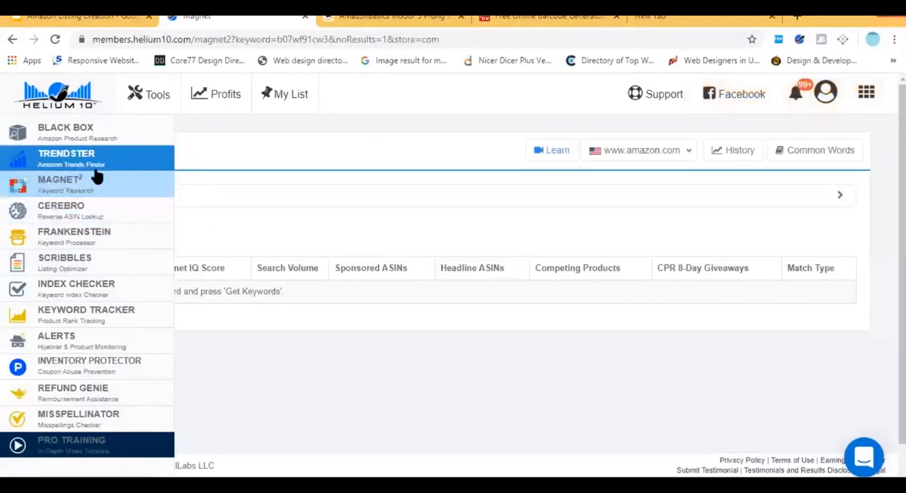
left_click(98, 216)
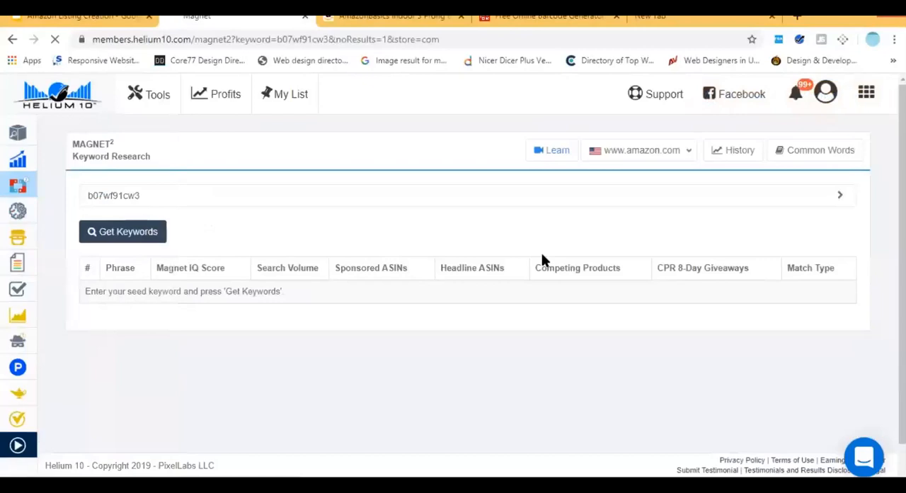
left_click(189, 195)
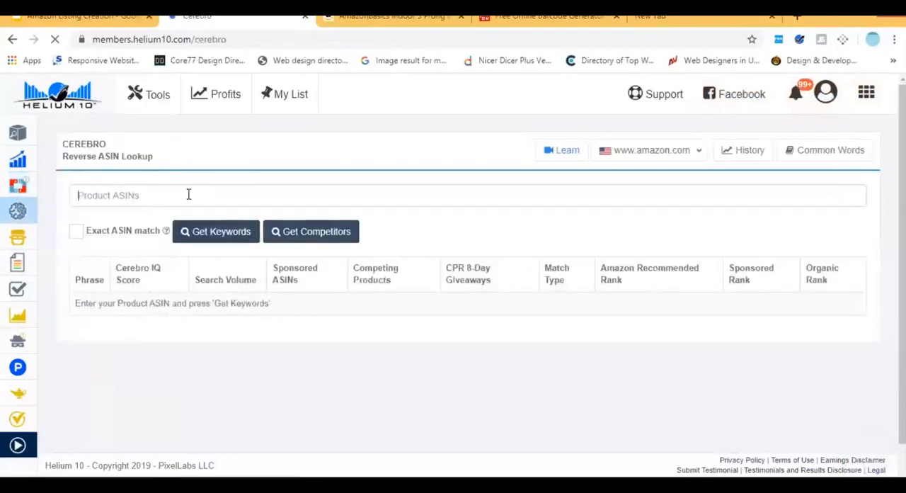
type("B07WF91CW3")
left_click(219, 236)
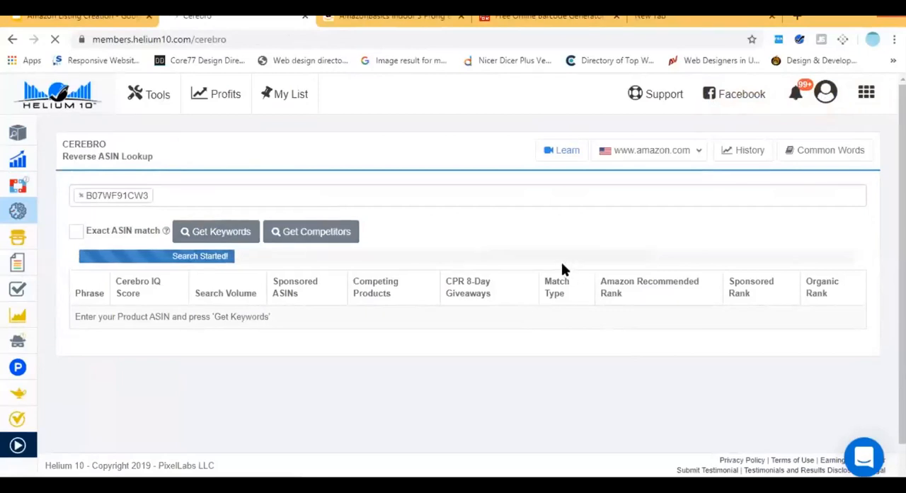
mouse_move(15, 209)
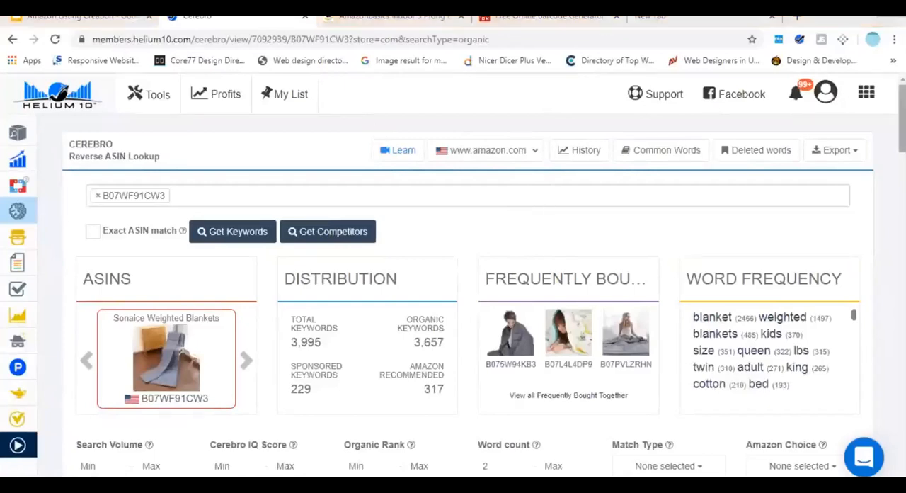
Filter the Cerebro keyword results to a minimum word count of 3.
scroll(453, 283, "down", 2)
scroll(360, 314, "down", 1)
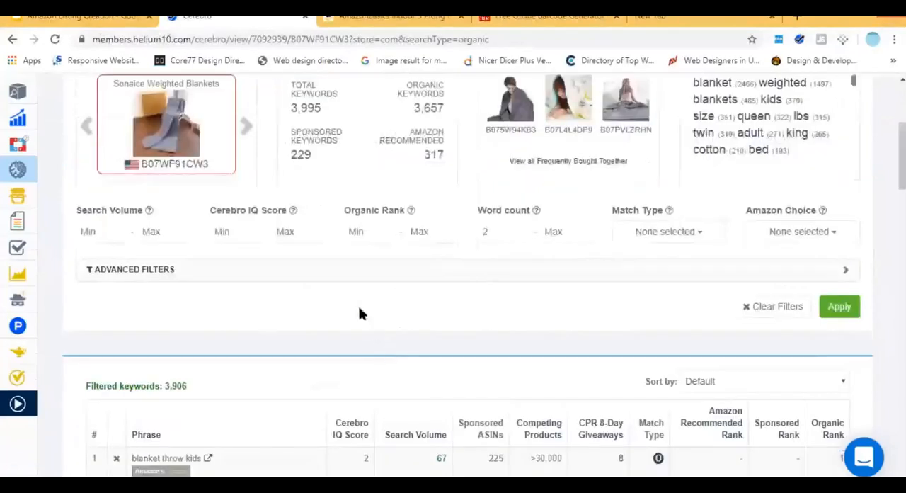
scroll(864, 374, "up", 1)
scroll(453, 283, "down", 10)
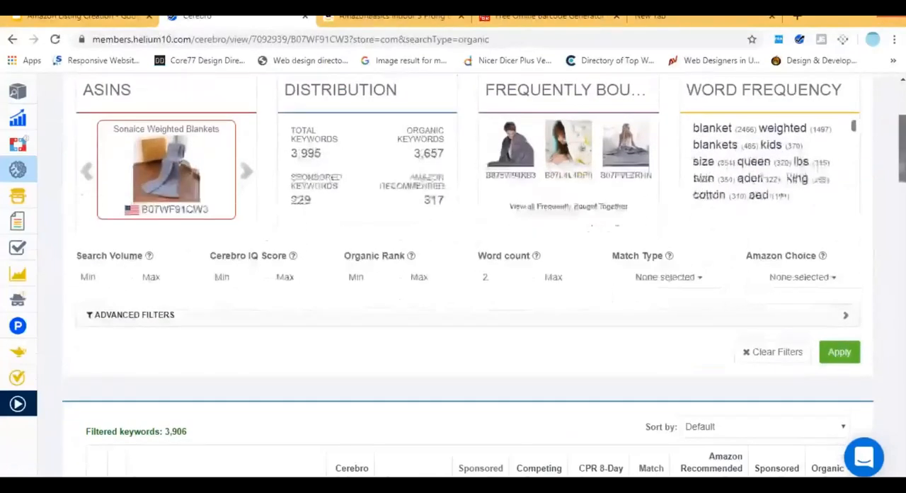
scroll(453, 283, "up", 10)
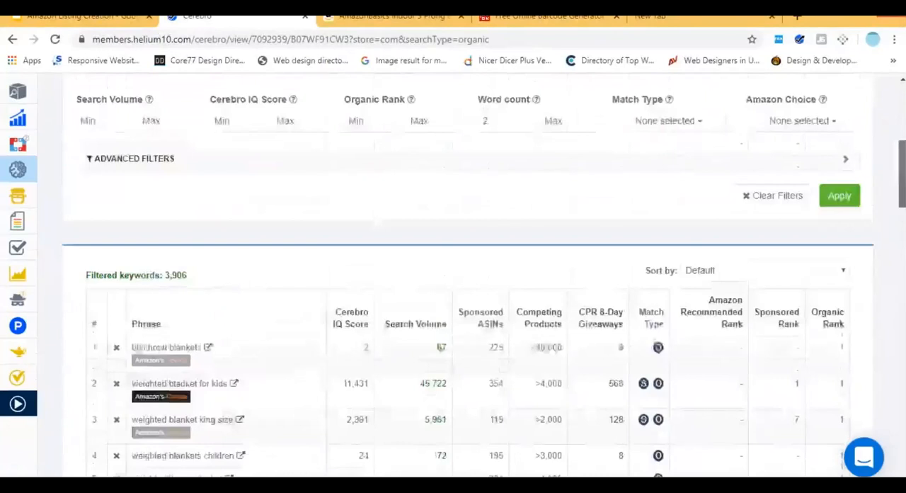
scroll(453, 283, "down", 1)
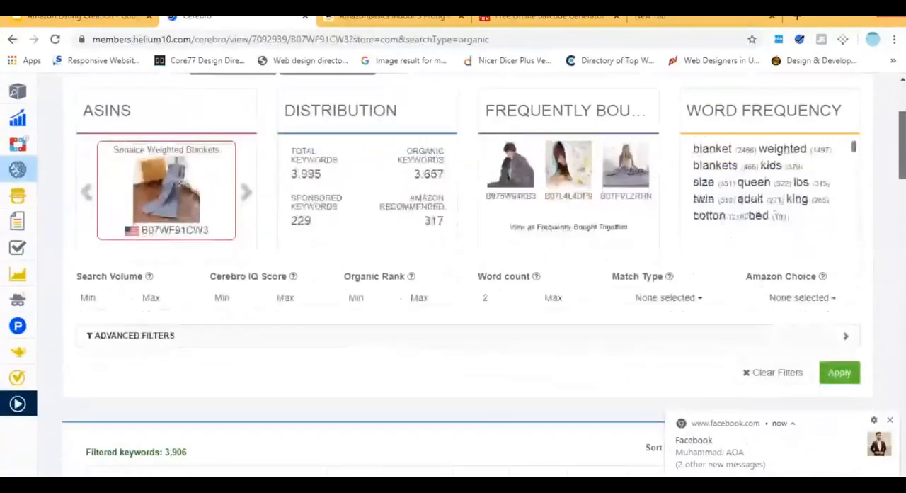
left_click(495, 298)
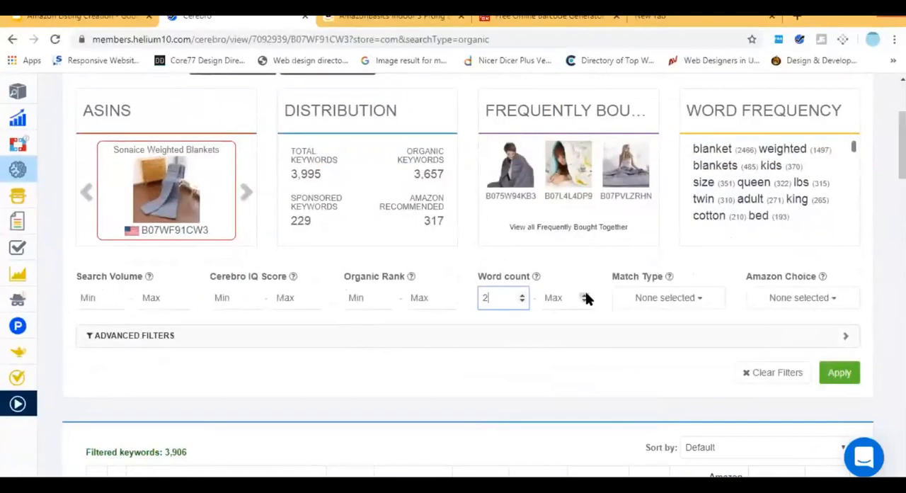
key("BackSpace")
key("Return")
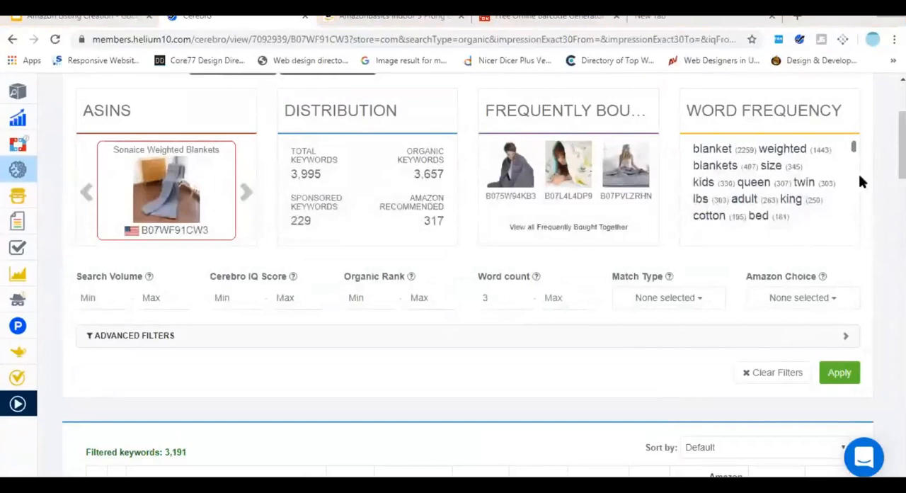
Review the filtered phrases with their Cerebro IQ scores, search volumes and competing products, along with the ASIN summary.
scroll(467, 283, "down", 2)
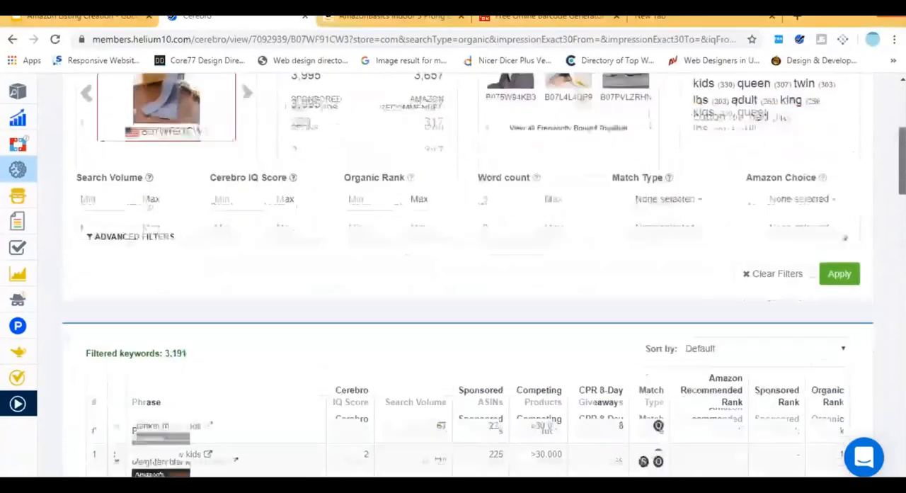
scroll(467, 283, "down", 2)
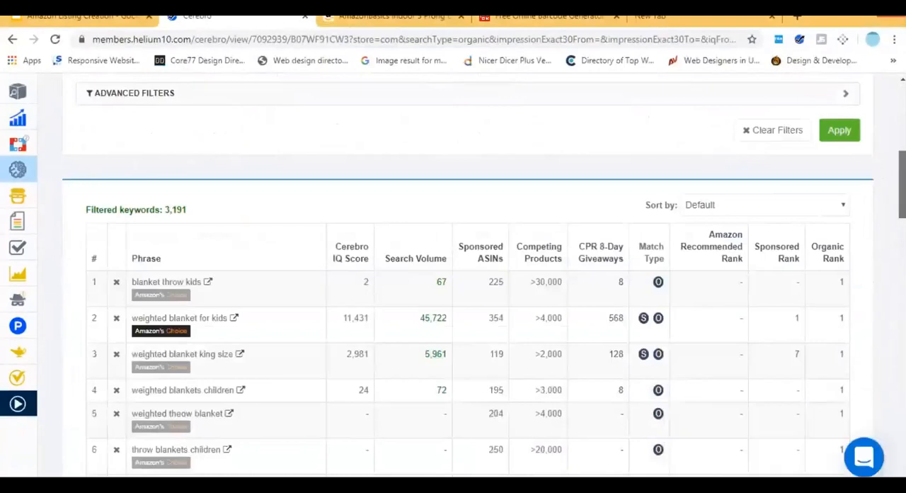
scroll(467, 283, "down", 2)
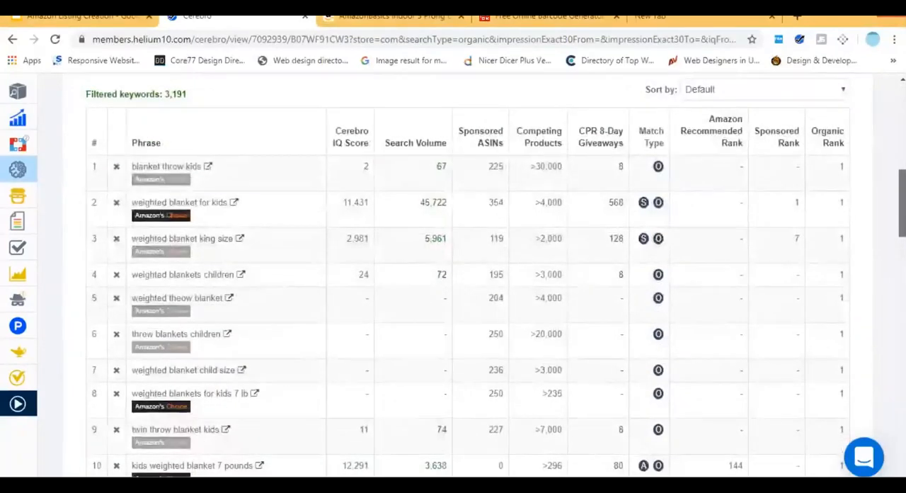
scroll(467, 283, "up", 3)
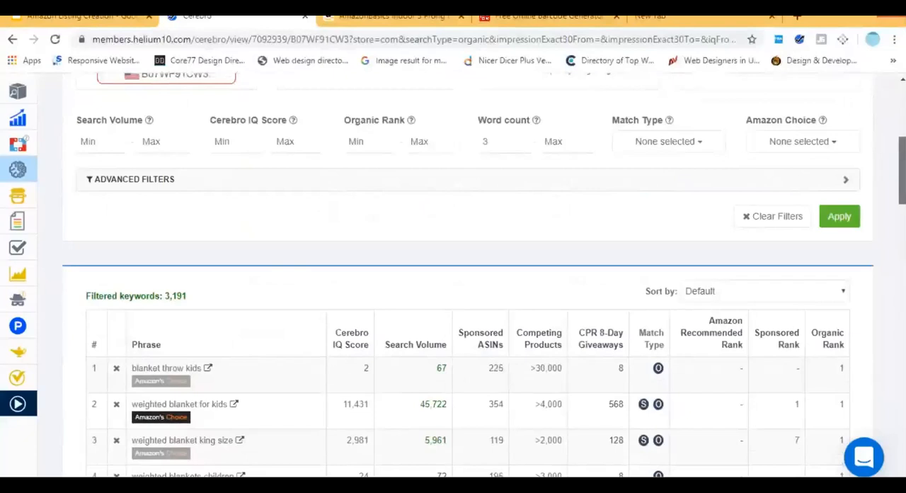
scroll(467, 283, "up", 3)
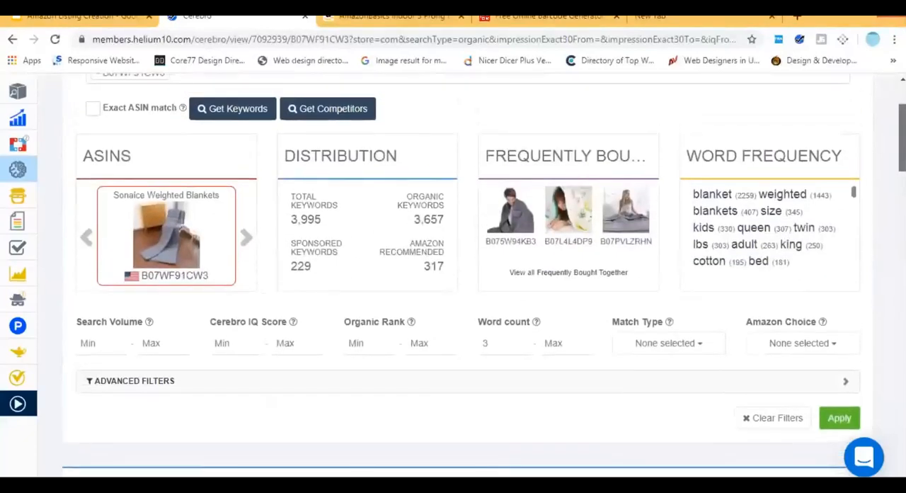
scroll(467, 283, "down", 3)
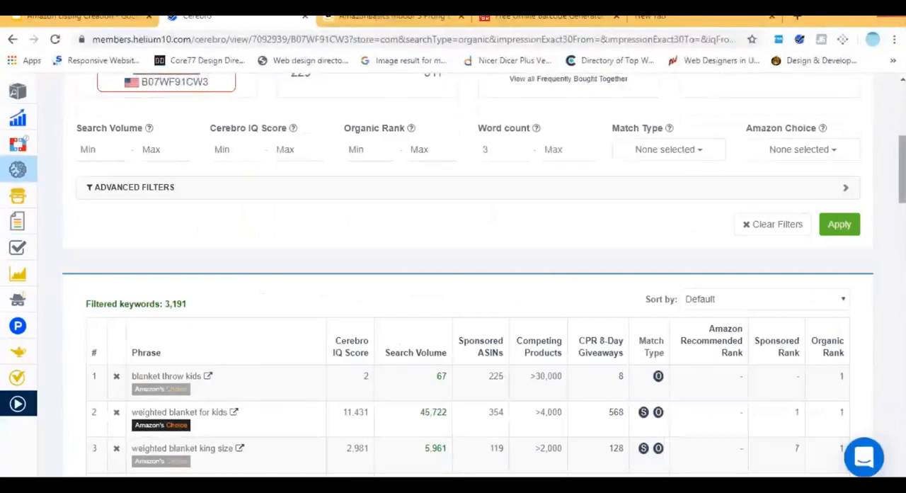
Export the filtered Cerebro keywords to the Frankenstein keyword processor.
scroll(467, 283, "up", 2)
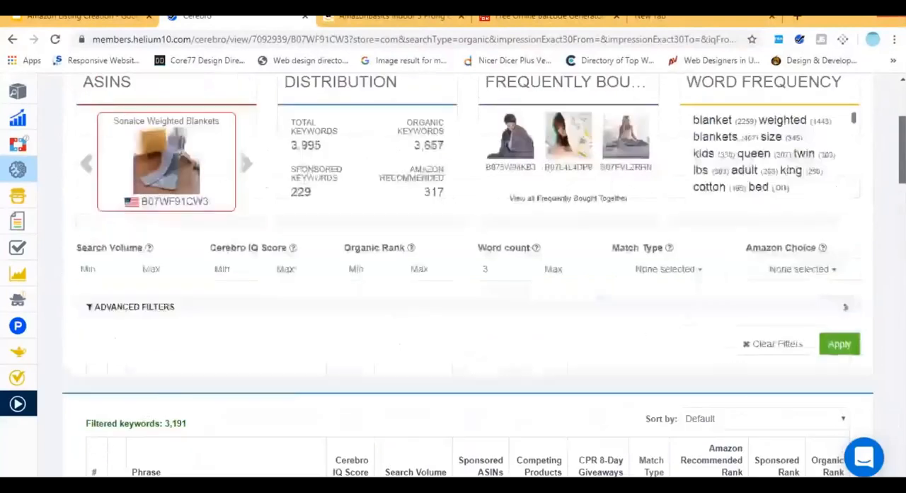
scroll(821, 158, "up", 3)
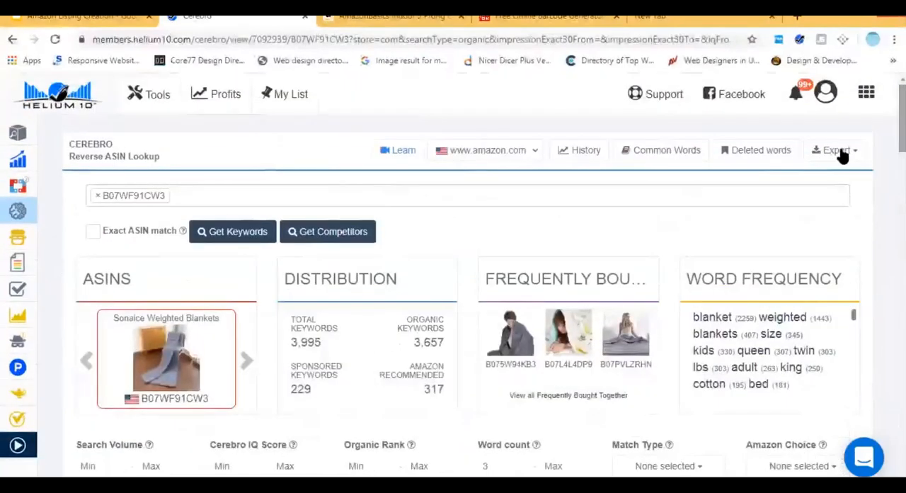
left_click(840, 153)
left_click(810, 220)
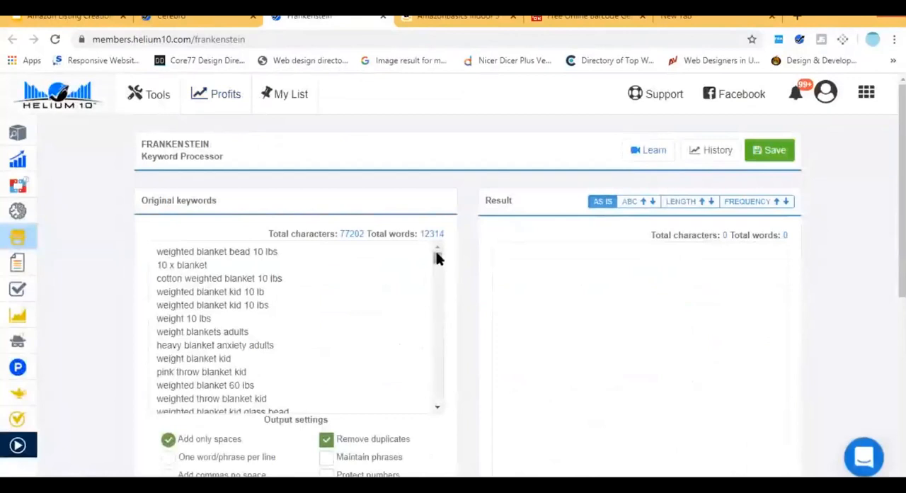
Process the keywords with phrases maintained, common and single words removed, and one word/phrase per line.
scroll(603, 333, "down", 3)
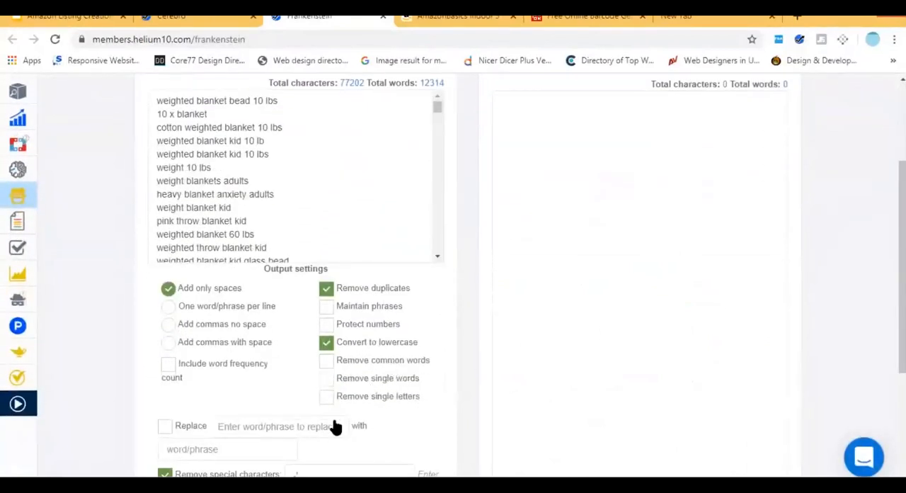
left_click(326, 309)
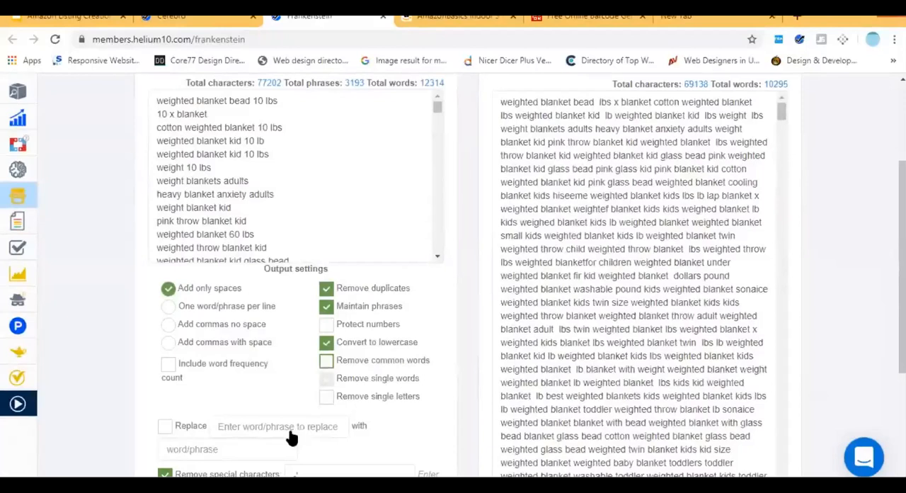
left_click(164, 309)
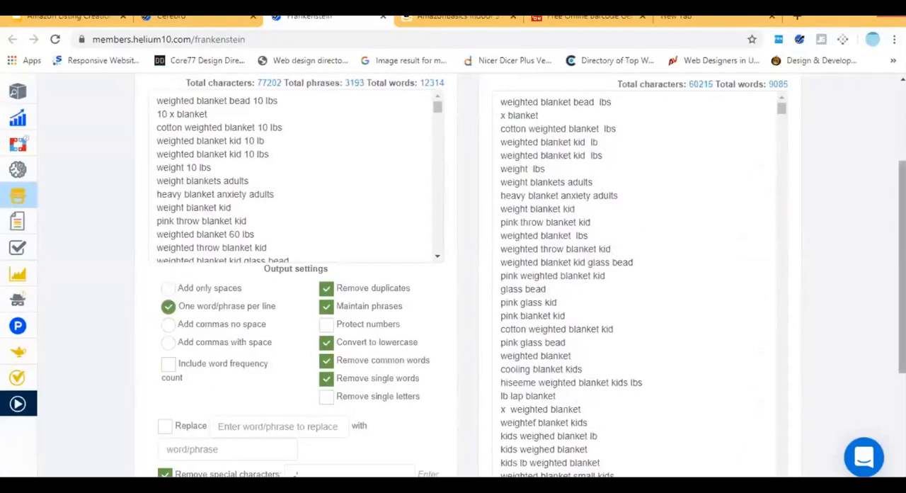
Examine the processed keyword list, highlighting leftover fragments such as "x", "lbs" and "lb".
scroll(519, 274, "up", 1)
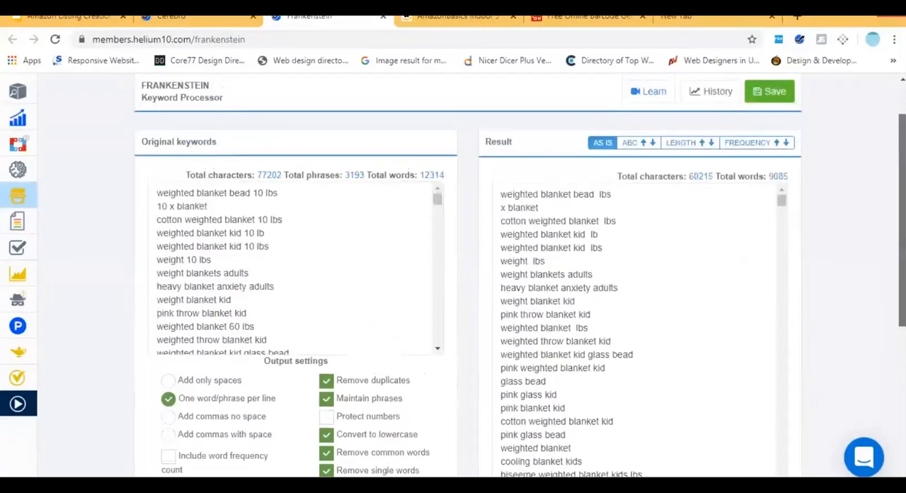
left_click_drag(505, 208, 495, 207)
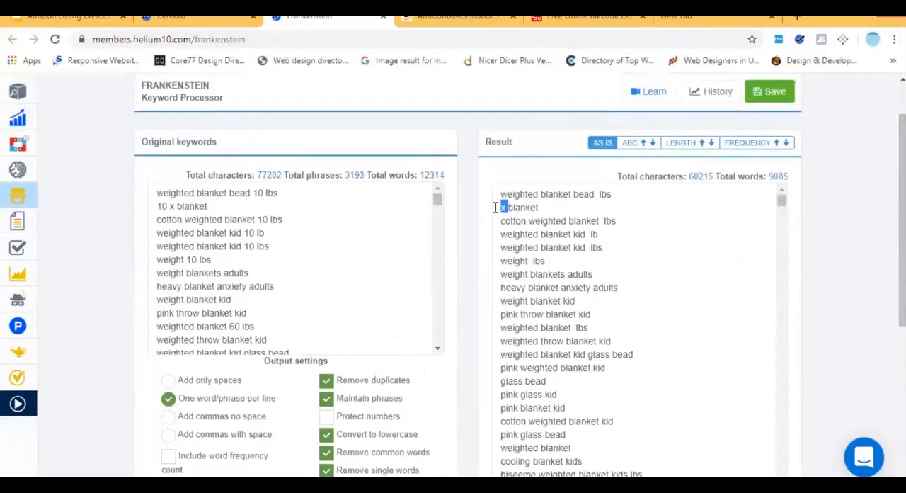
left_click(606, 195)
double_click(605, 196)
double_click(612, 221)
left_click(594, 233)
double_click(594, 233)
scroll(667, 265, "down", 3)
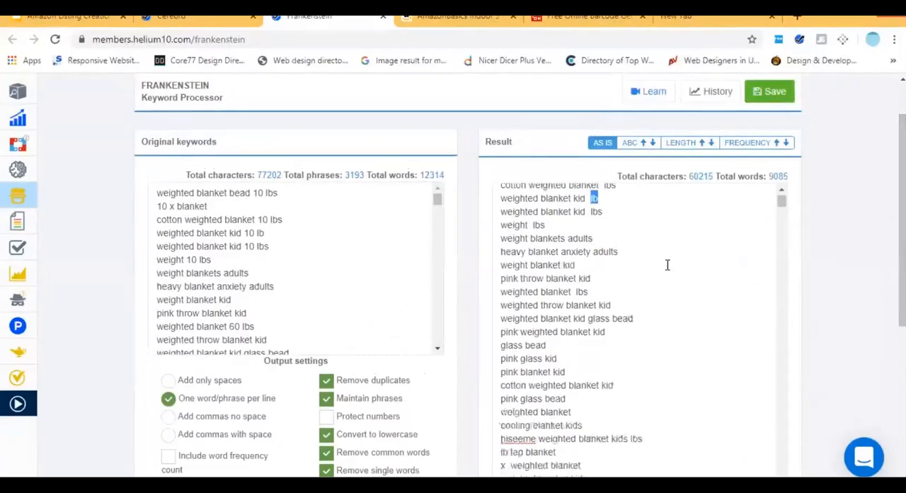
Switch back to the Cerebro results and reapply the filter with a minimum word count of 3.
left_click(224, 16)
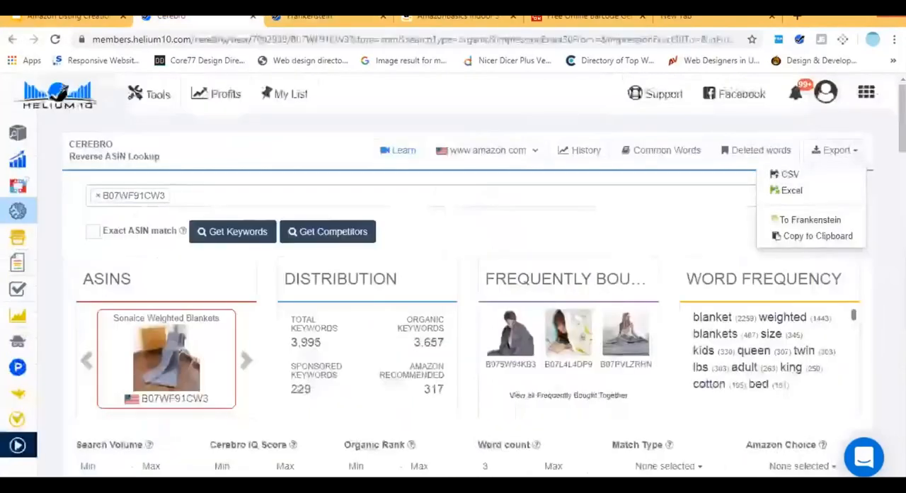
left_click(730, 230)
scroll(453, 269, "down", 1)
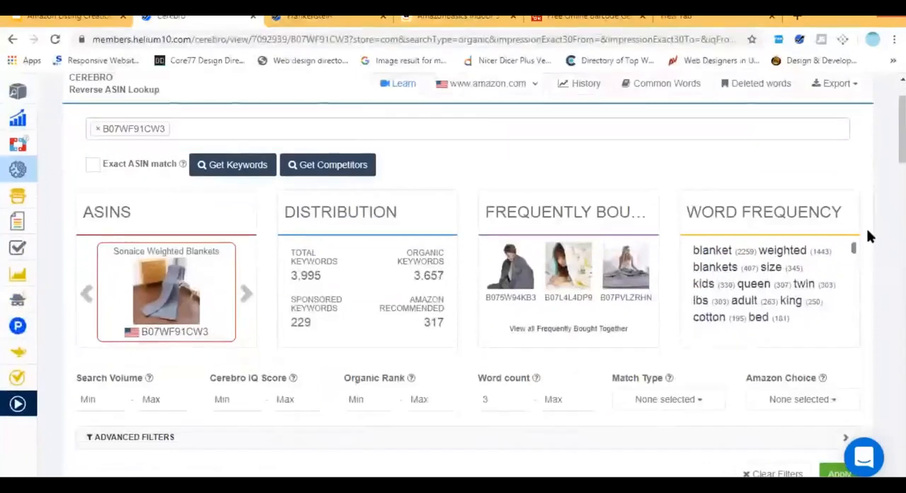
left_click(564, 399)
double_click(485, 399)
left_click(550, 399)
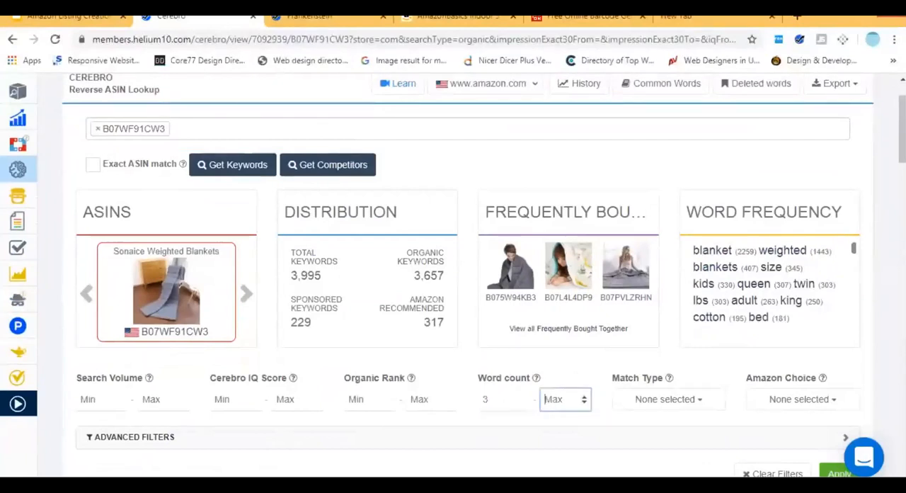
left_click_drag(903, 131, 902, 160)
left_click(838, 290)
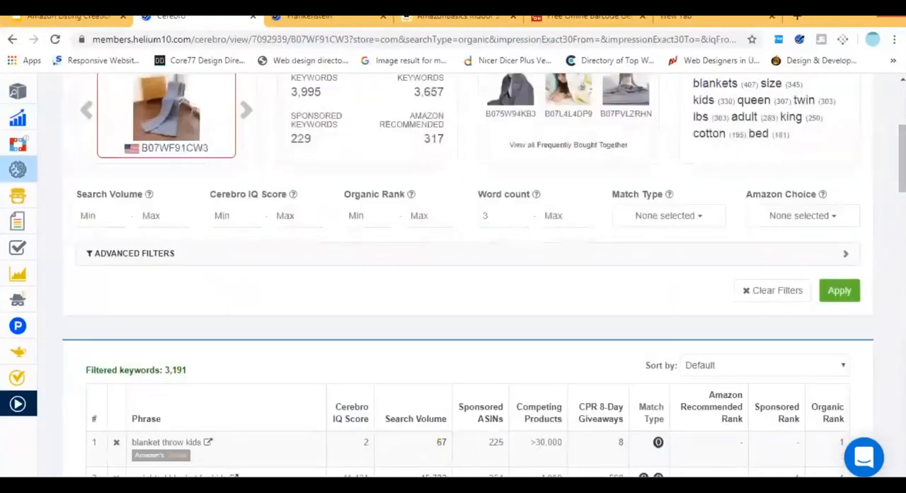
Browse further down the Cerebro keyword table, checking the phrases' search volumes and organic ranks.
scroll(467, 283, "down", 4)
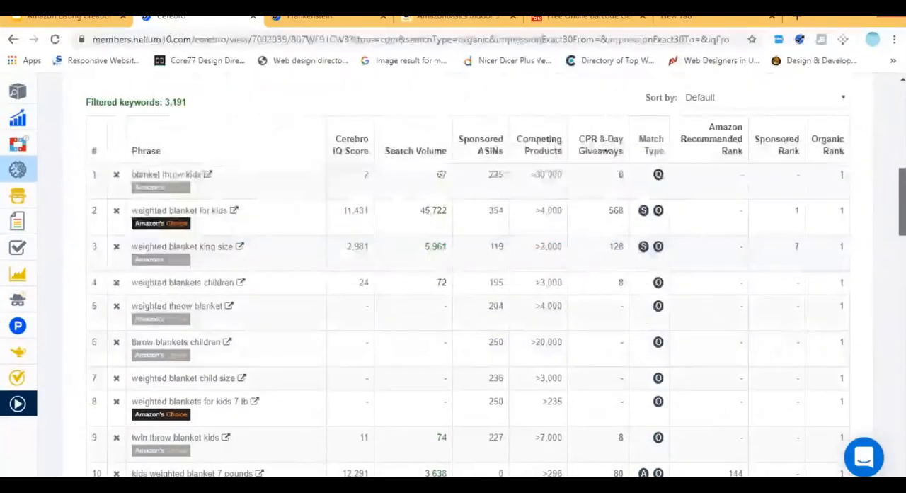
scroll(467, 283, "down", 3)
scroll(467, 283, "down", 8)
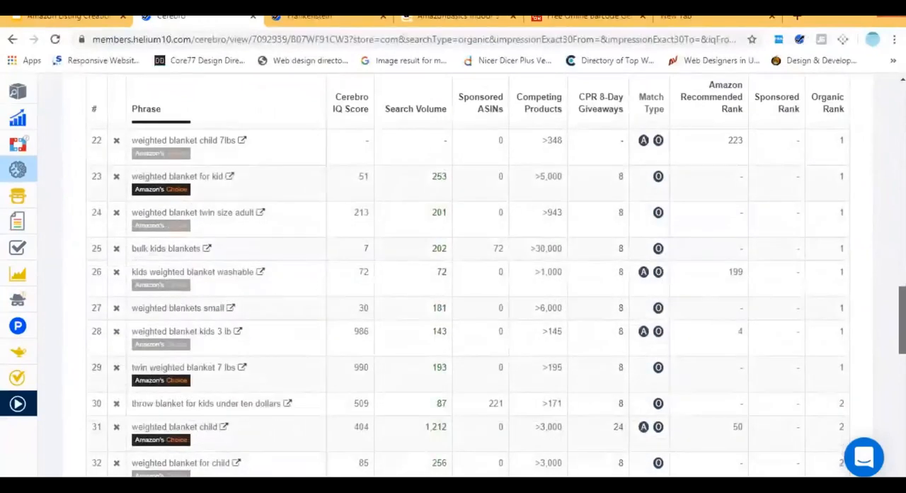
Skim the filtered Cerebro keyword phrases down to the end of the first results page.
scroll(467, 283, "down", 5)
scroll(467, 283, "down", 6)
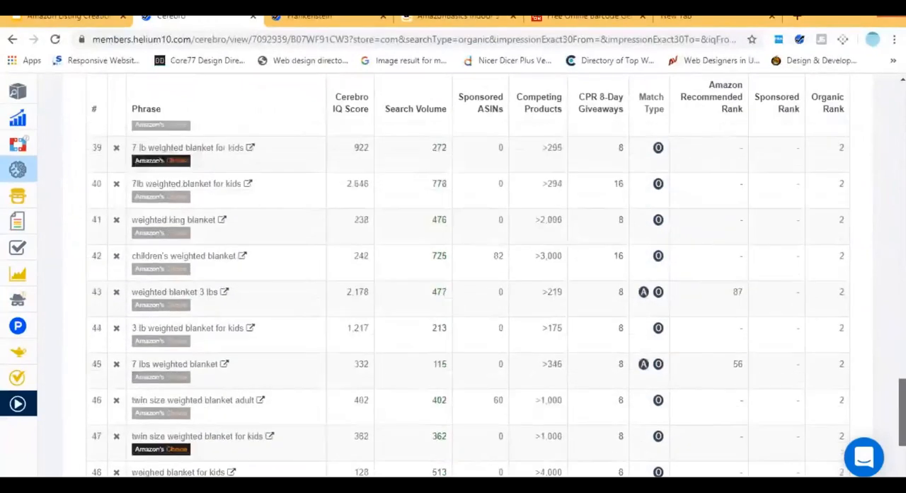
scroll(467, 284, "up", 20)
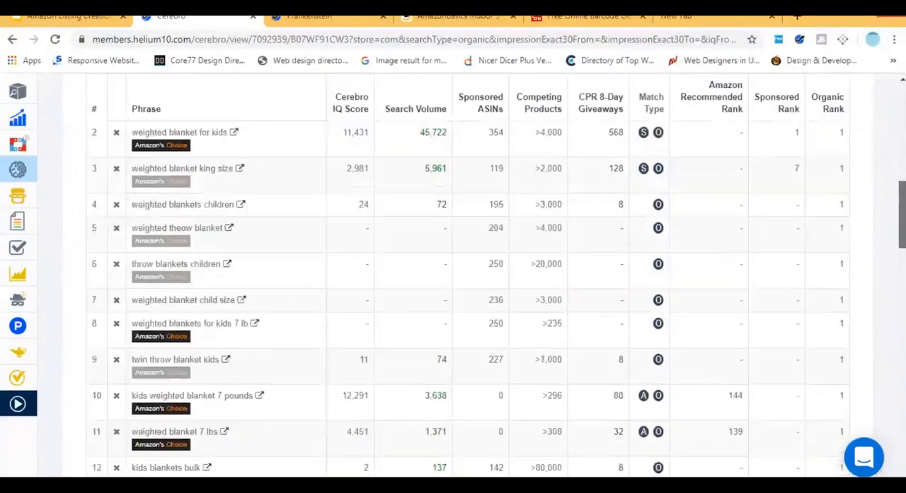
scroll(467, 284, "down", 20)
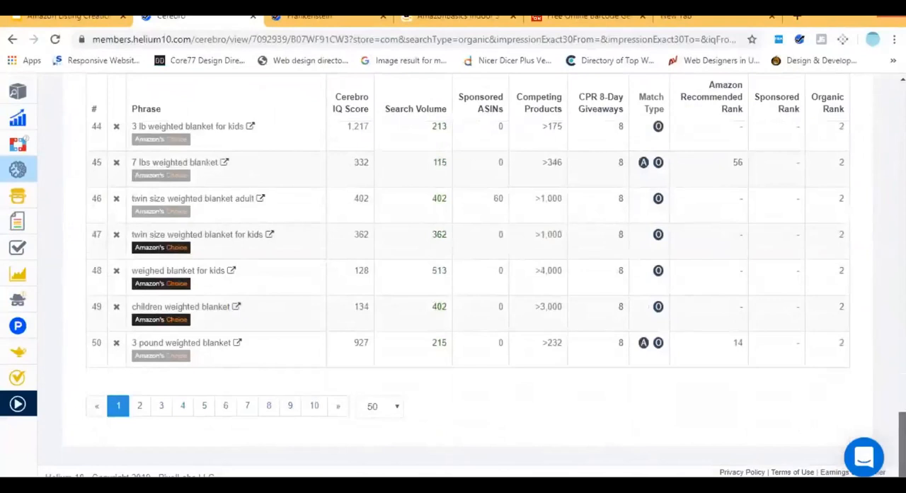
Return to the Frankenstein keyword processor and enable removal of single letters in the output settings.
left_click(310, 17)
scroll(467, 283, "down", 3)
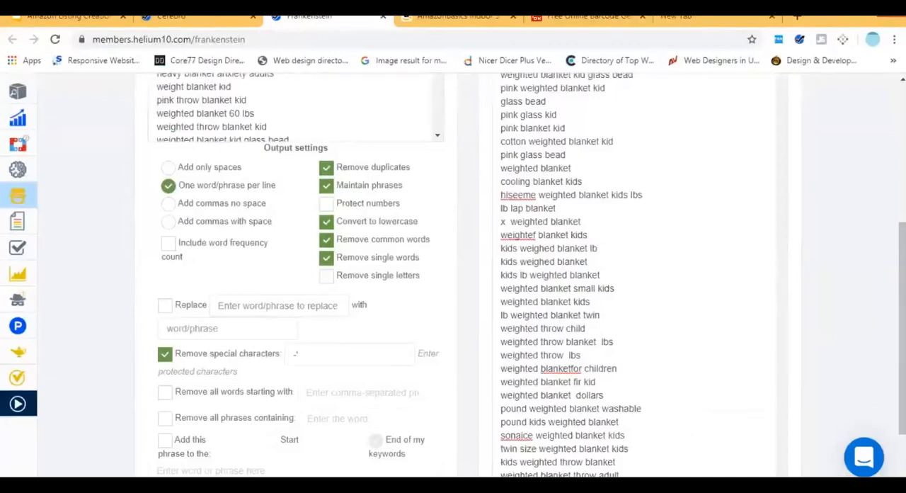
scroll(467, 283, "down", 2)
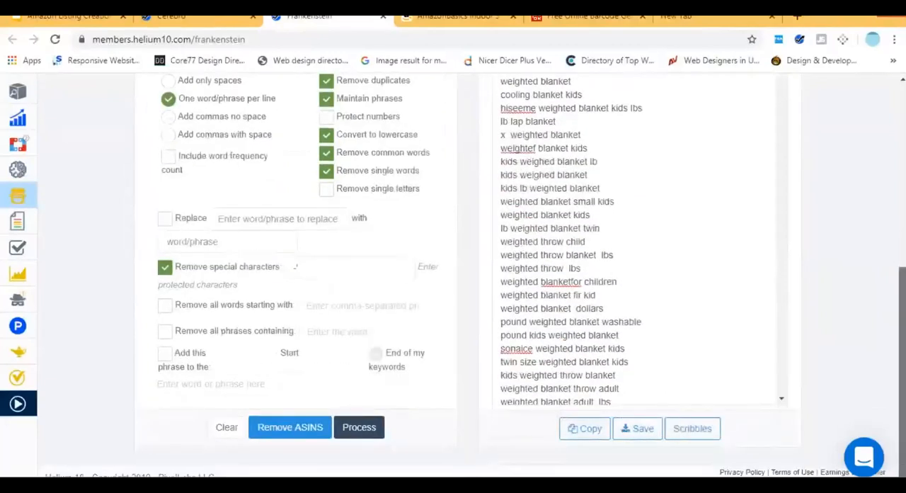
scroll(467, 283, "up", 3)
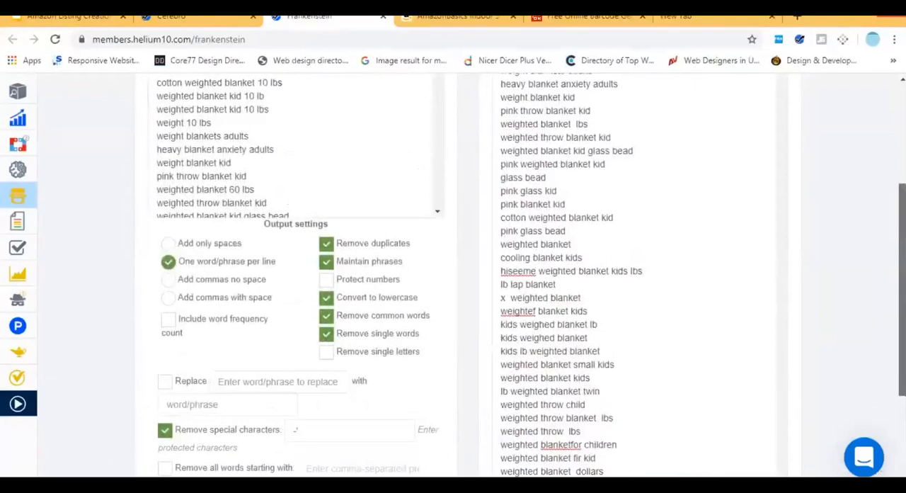
scroll(378, 323, "up", 1)
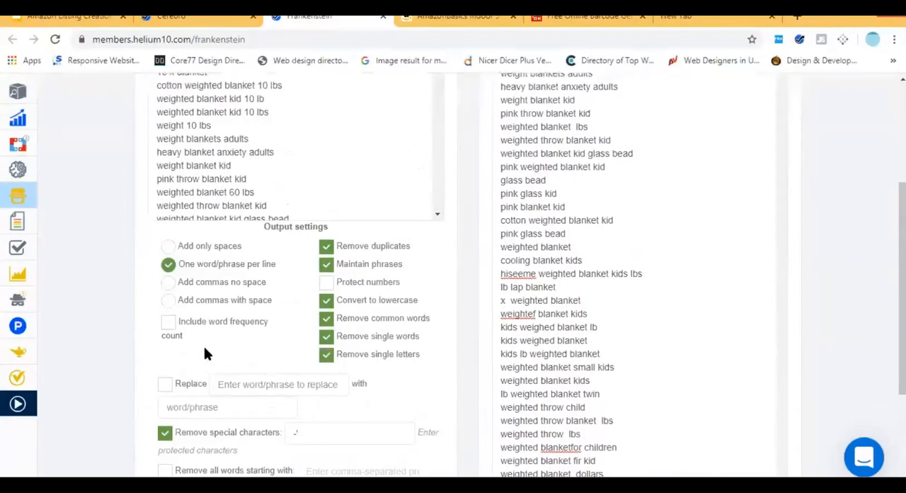
Review the Frankenstein output settings and send the resulting keyword list to Scribbles.
scroll(481, 430, "down", 3)
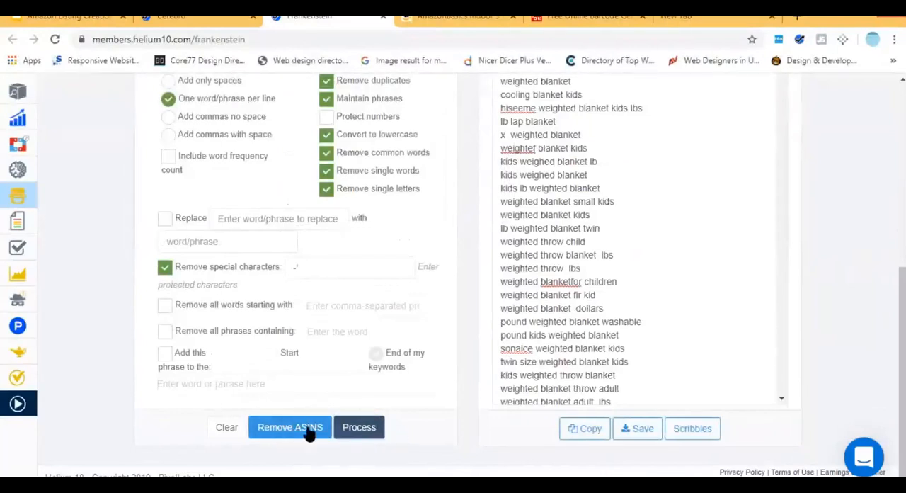
scroll(140, 394, "up", 2)
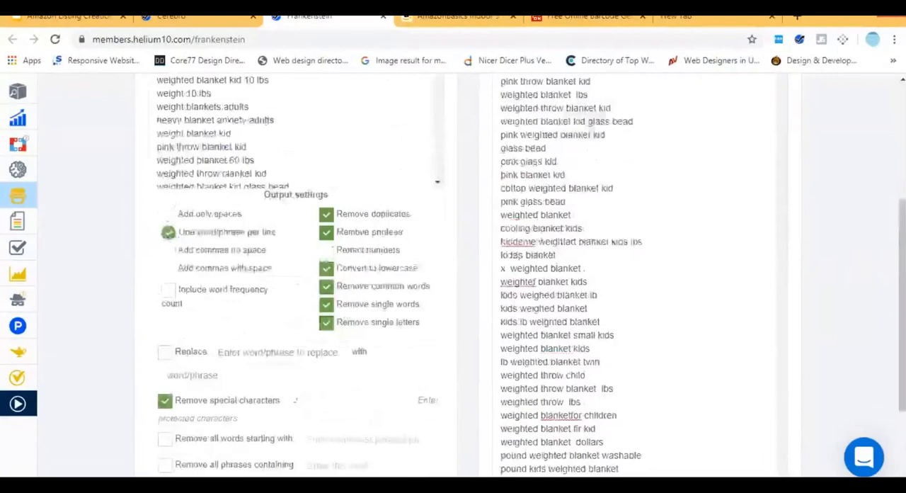
scroll(453, 283, "up", 4)
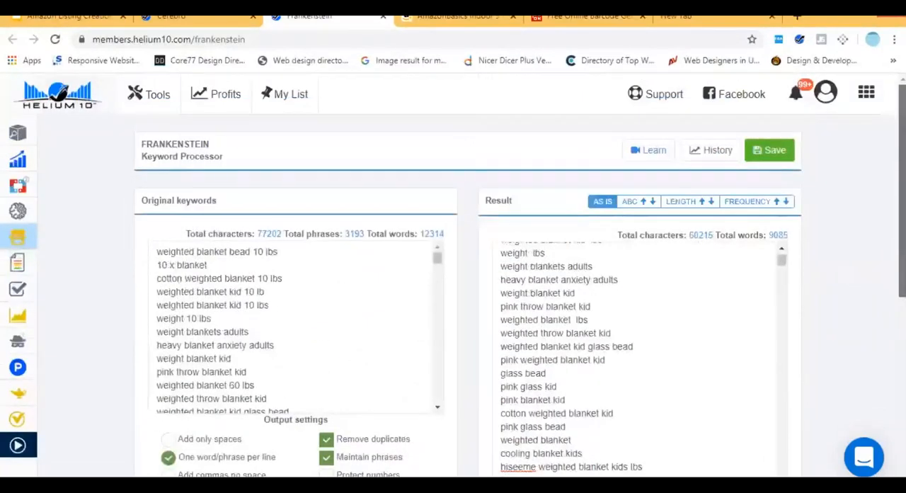
scroll(566, 468, "down", 5)
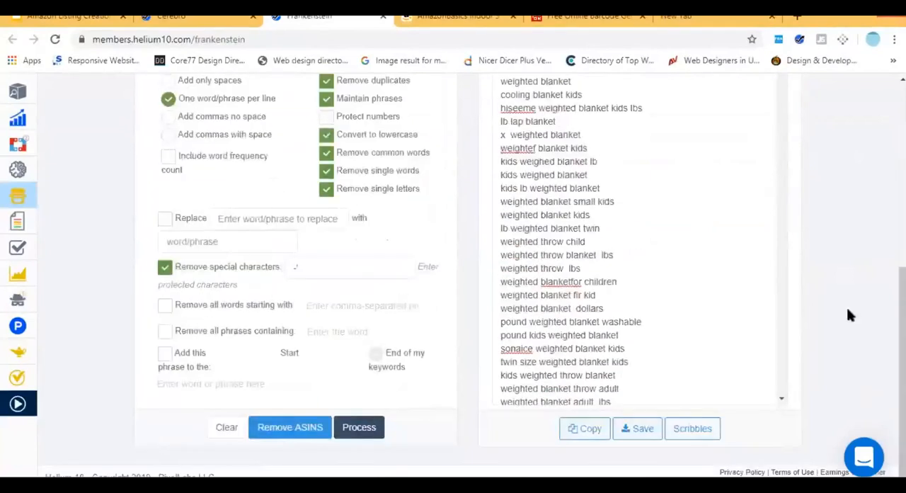
left_click_drag(903, 319, 902, 228)
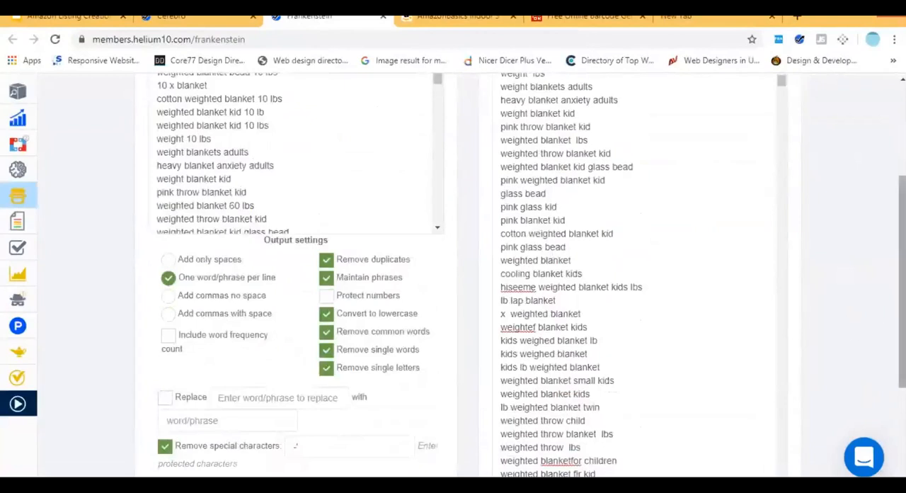
scroll(849, 391, "down", 5)
left_click(692, 429)
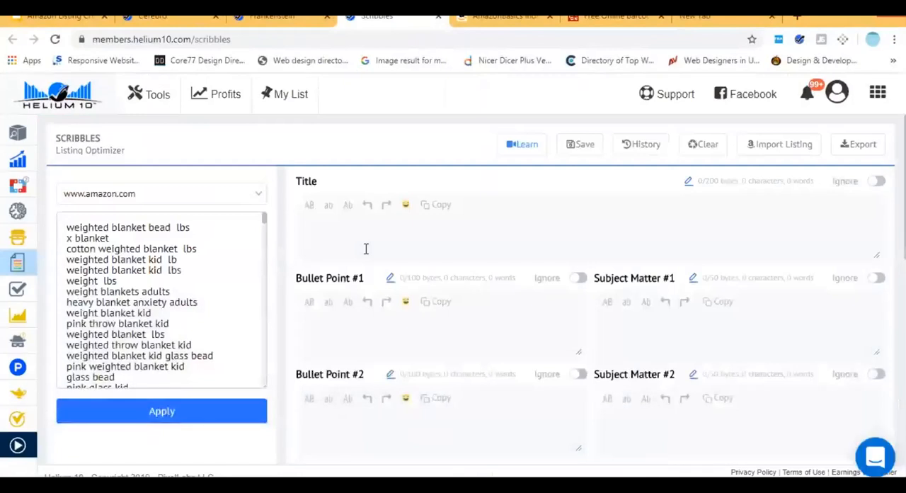
Apply the imported keyword list in Scribbles and look over the word bank, phrase bank and listing fields.
left_click(352, 241)
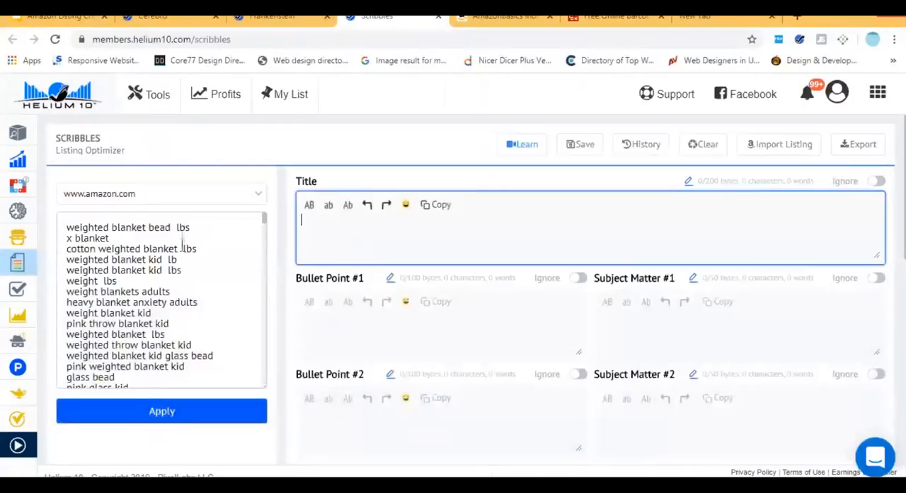
left_click(170, 418)
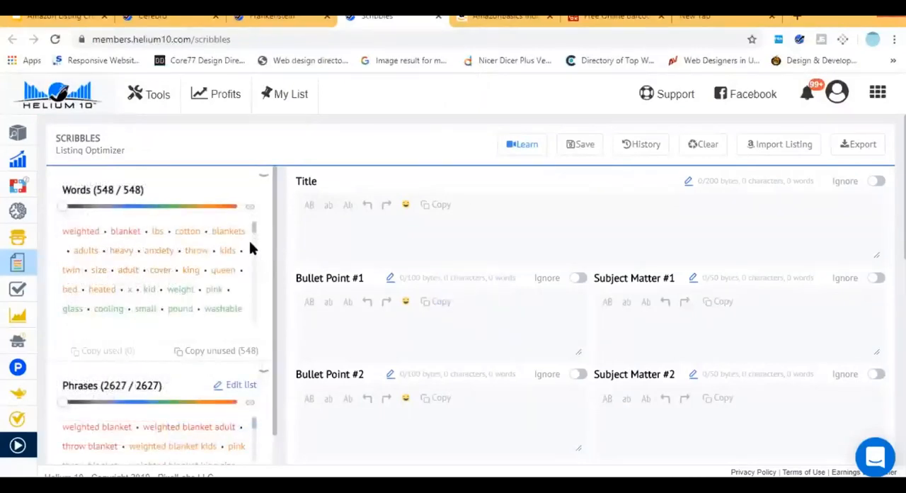
scroll(265, 241, "down", 2)
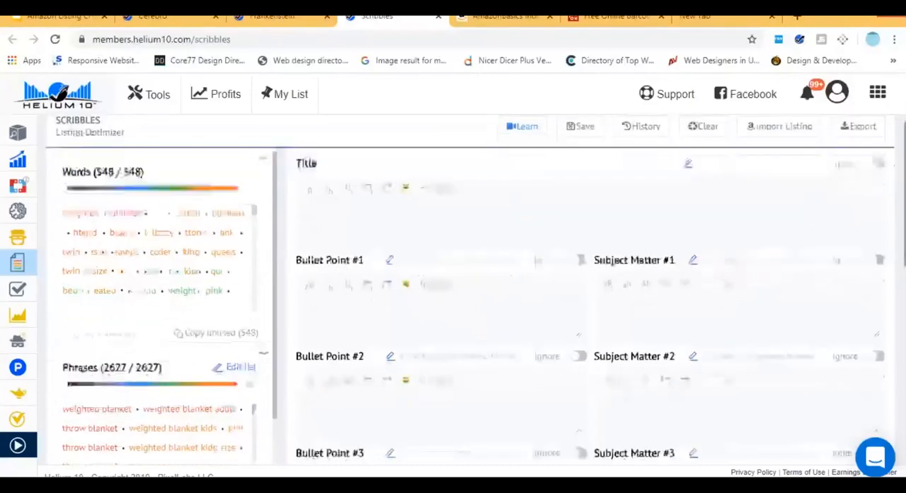
scroll(520, 242, "down", 2)
scroll(519, 242, "up", 1)
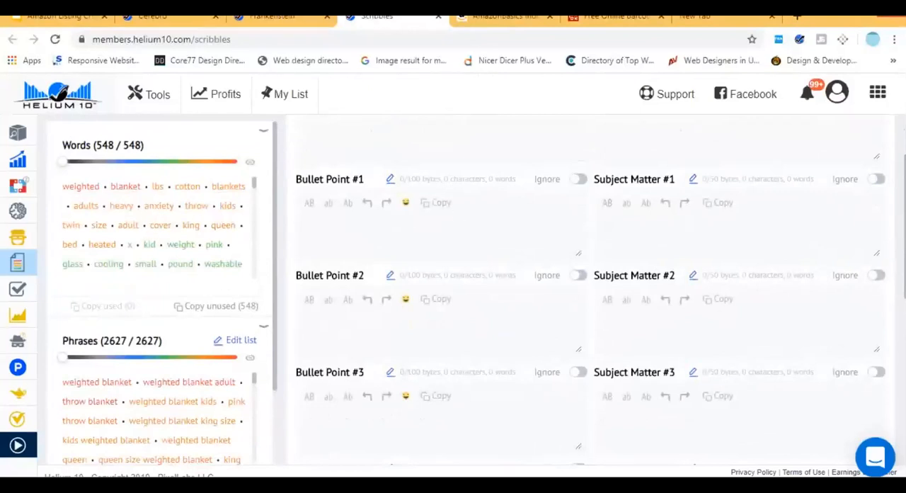
scroll(391, 235, "up", 2)
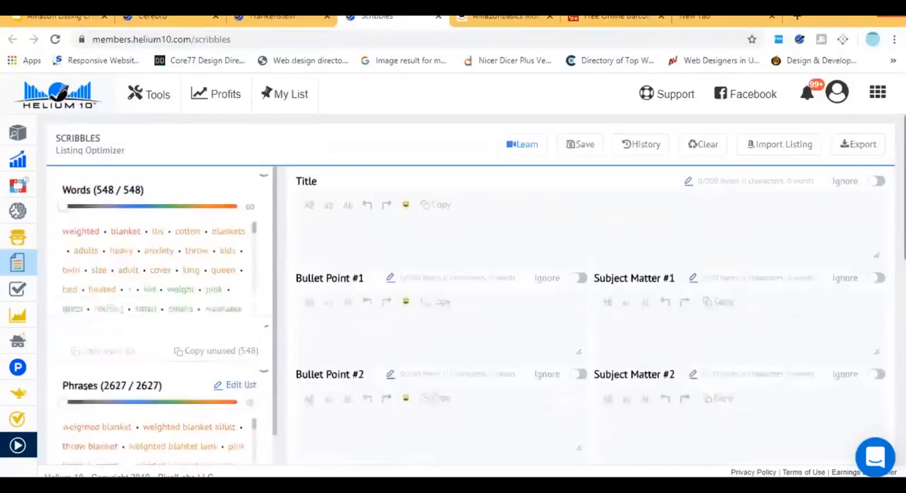
Write "Kids blanket Top Quality" as the listing title, taking "blanket" from the keyword suggestions.
left_click(391, 235)
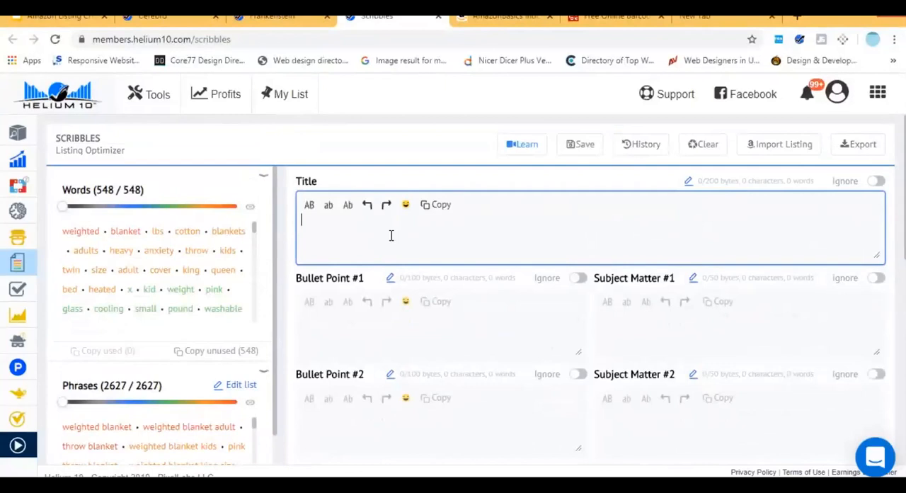
type("Kids Blan")
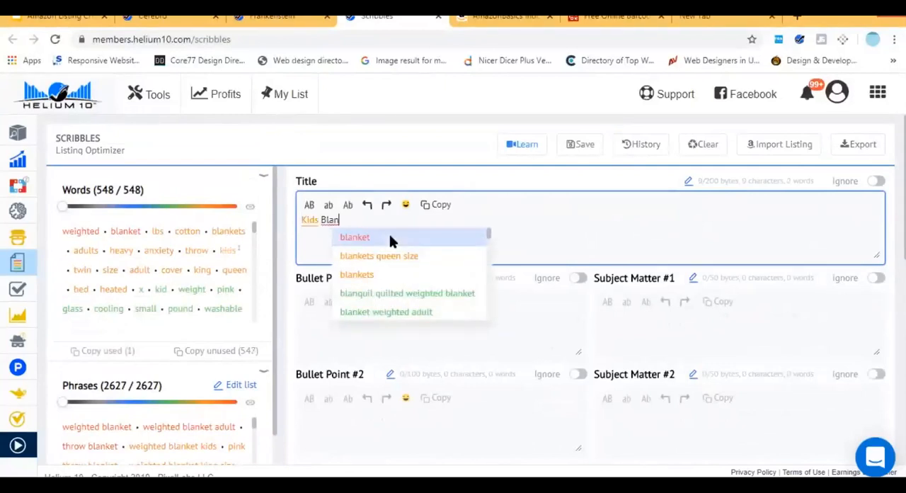
left_click(390, 238)
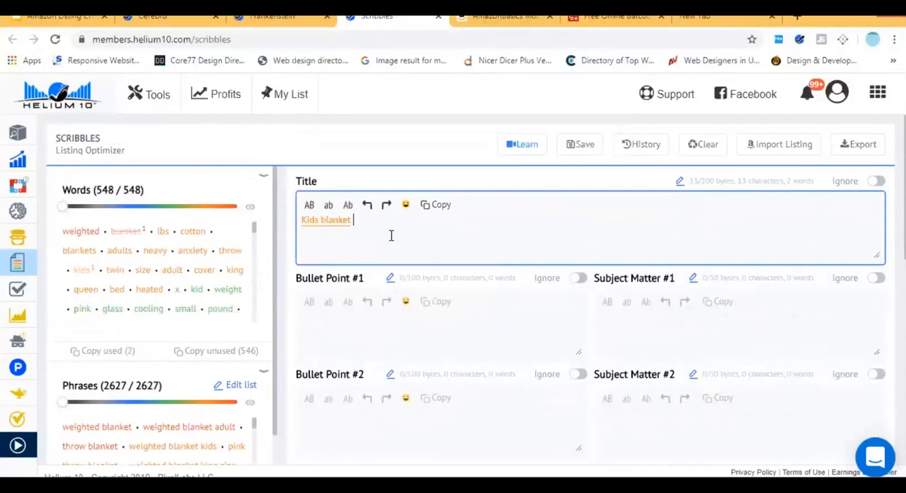
type("Top Qualyi")
key("Left")
key("Left")
key("Right")
key("Right")
key("BackSpace")
key("BackSpace")
key("BackSpace")
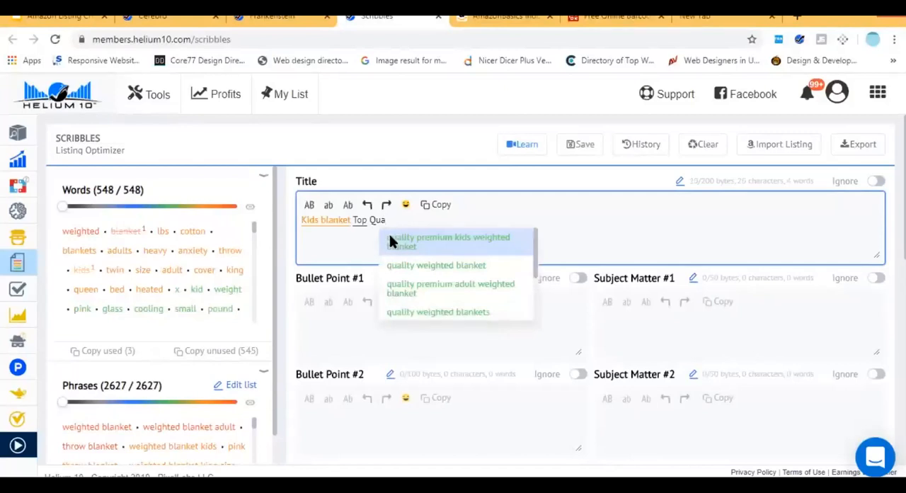
type("lity")
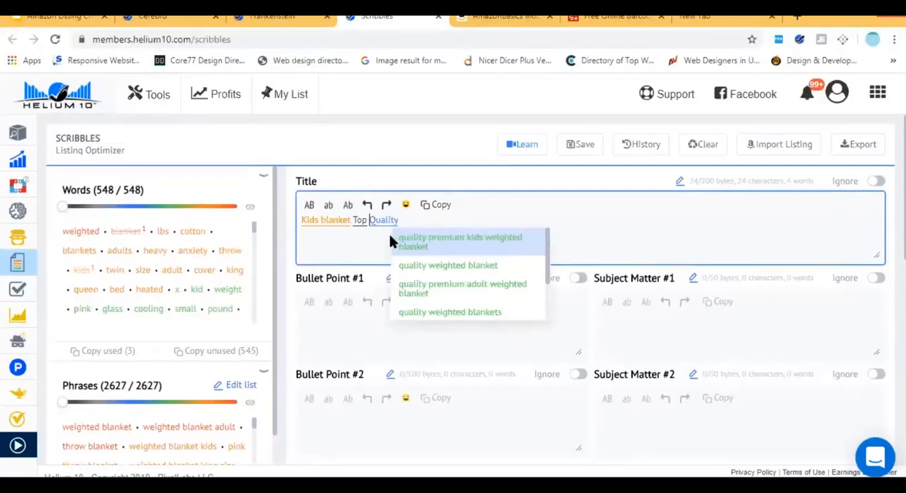
Insert "Cotton" between "Kids" and "blanket" in the listing title.
left_click(390, 236)
type("C")
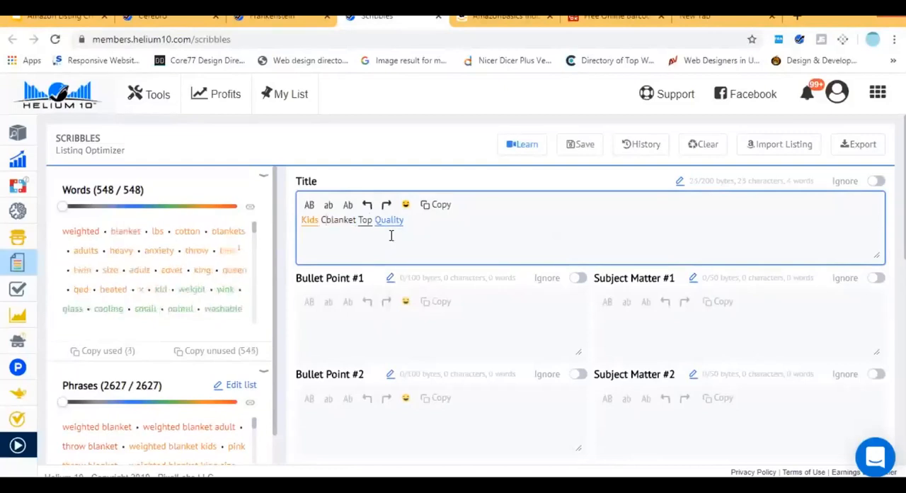
type("otton")
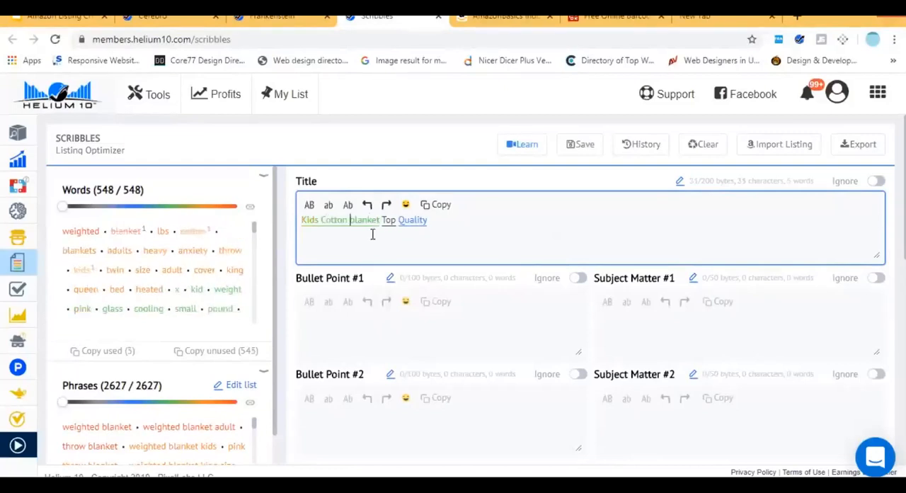
Move "Cotton" to the end of the title and add the suggested keyword "blanket" after it.
double_click(330, 224)
key("BackSpace")
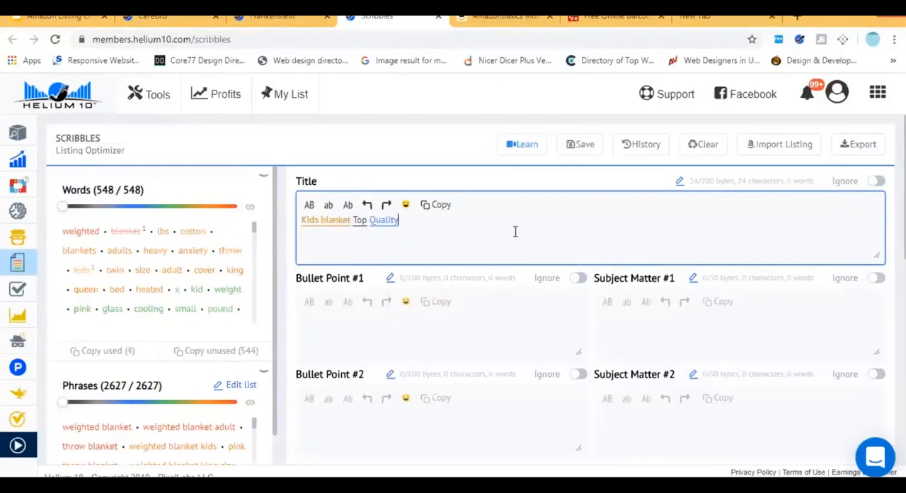
key("ctrl+v")
type("Blanke")
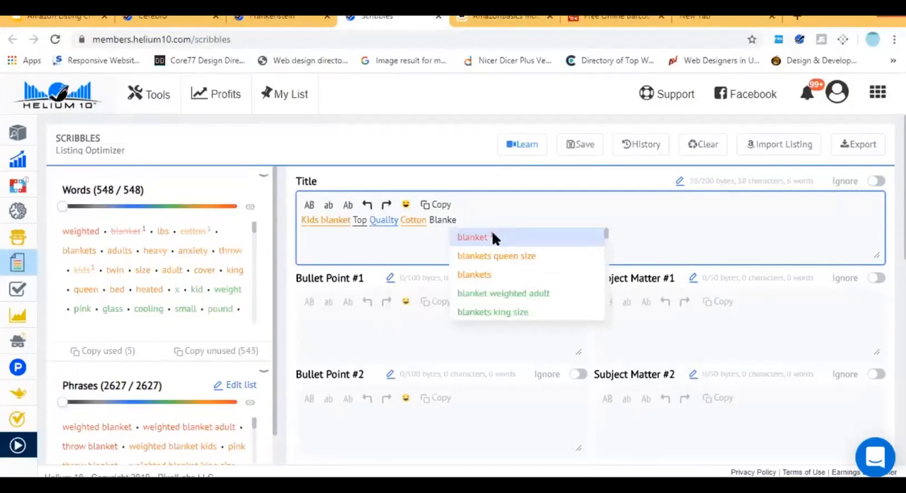
left_click(493, 237)
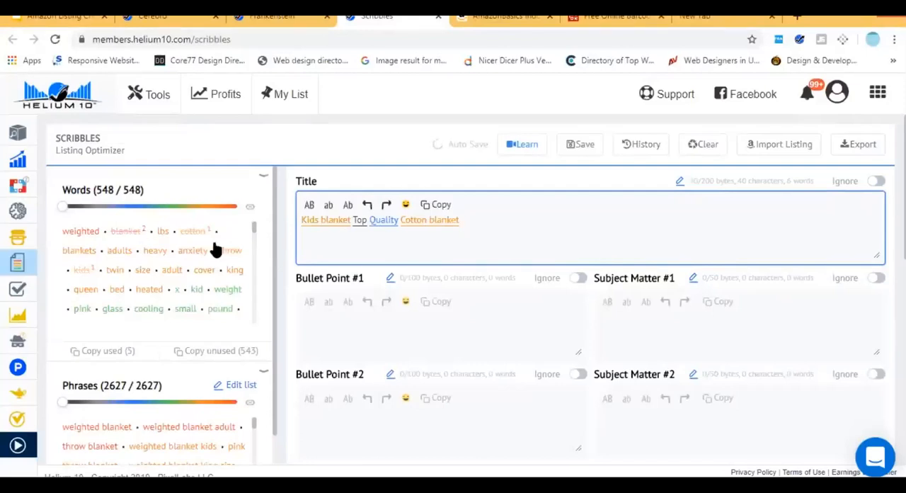
Delete the trailing "Cotton blanket" and put "Cotton" back after "Kids" so the title reads "Kids Cotton blanket Top Quality".
key("ctrl+shift+Left")
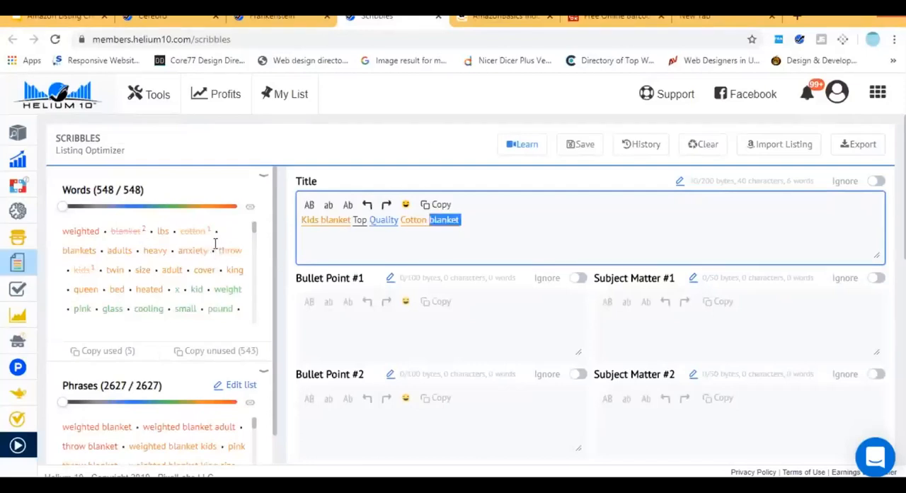
key("BackSpace")
key("ctrl+shift+Left")
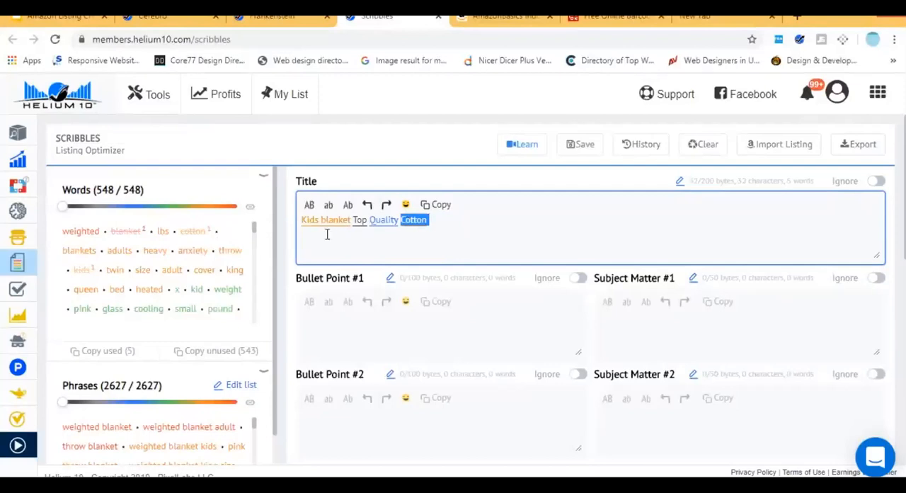
key("BackSpace")
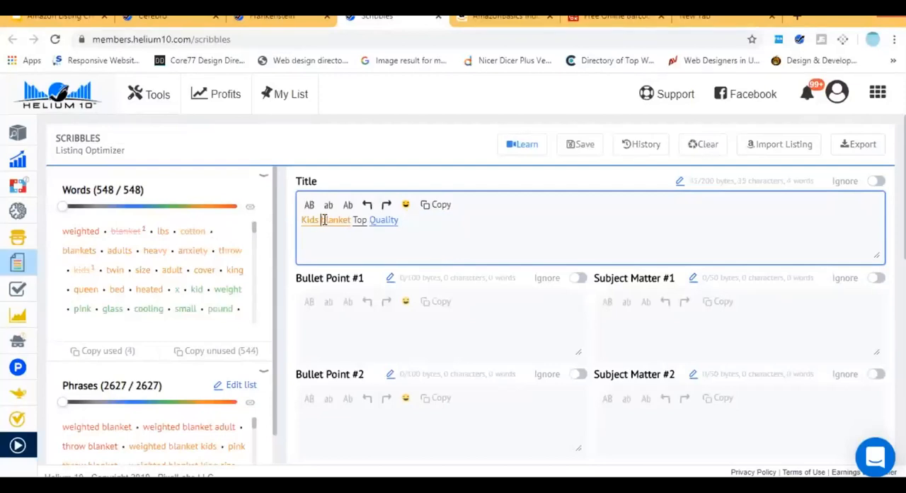
key("ctrl+v")
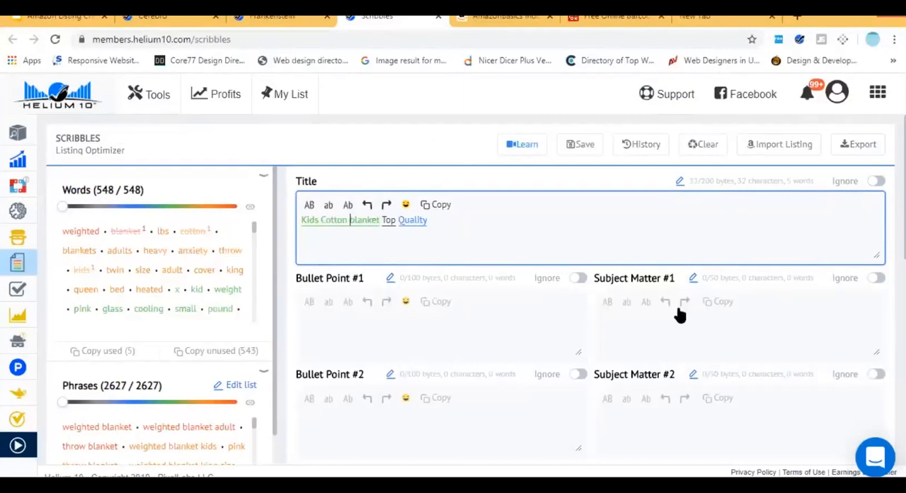
Review the empty listing fields from Bullet Point #1 through Description, and highlight the Search Terms heading.
scroll(680, 311, "down", 2)
scroll(680, 310, "down", 2)
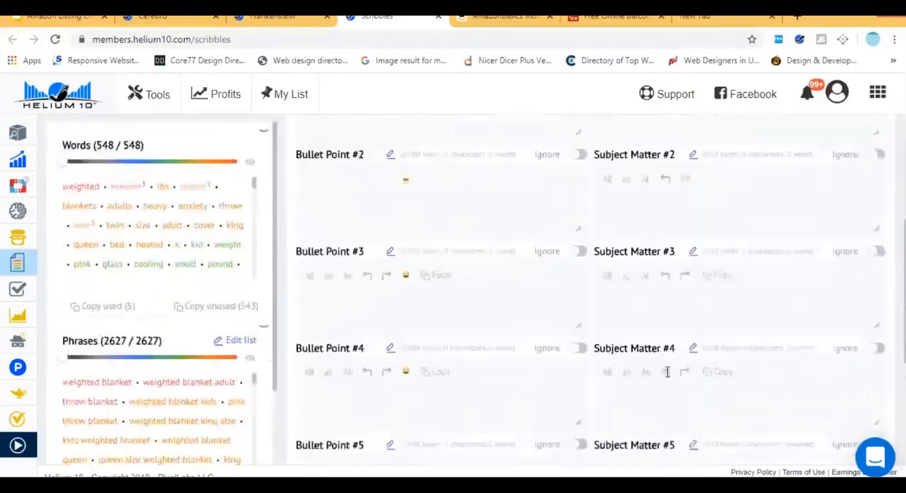
scroll(339, 324, "up", 3)
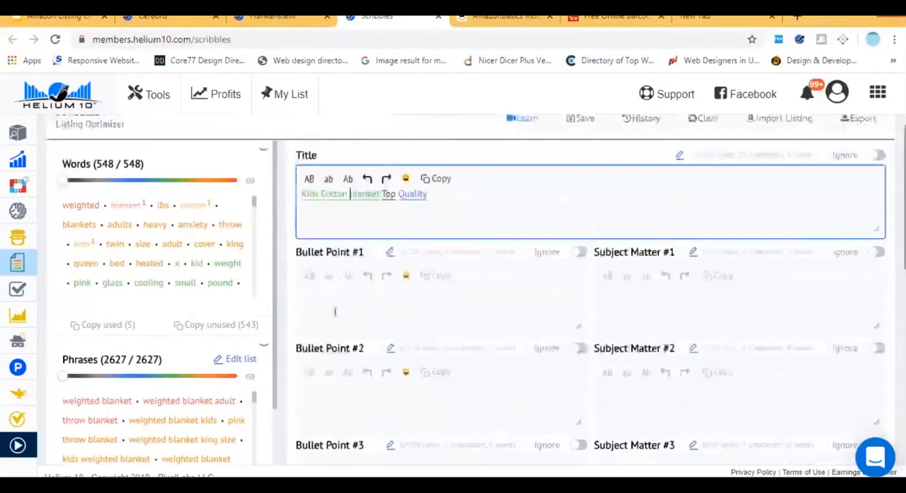
left_click(339, 325)
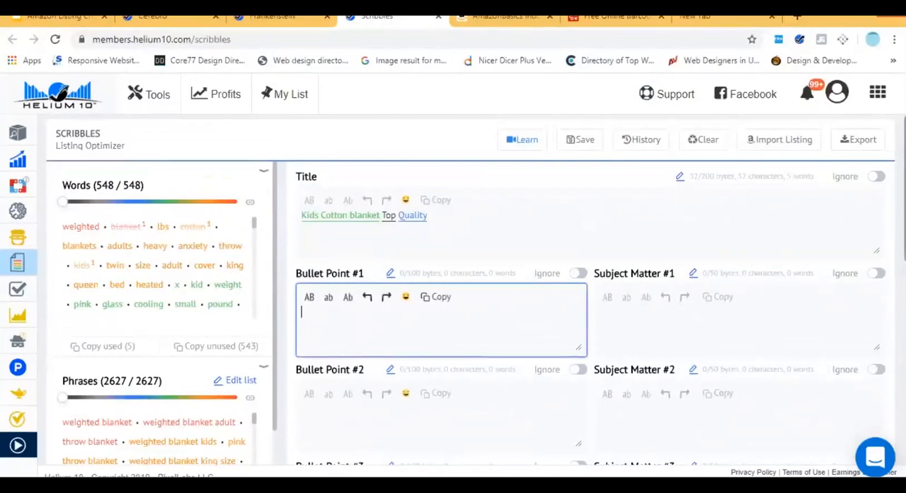
scroll(366, 284, "down", 7)
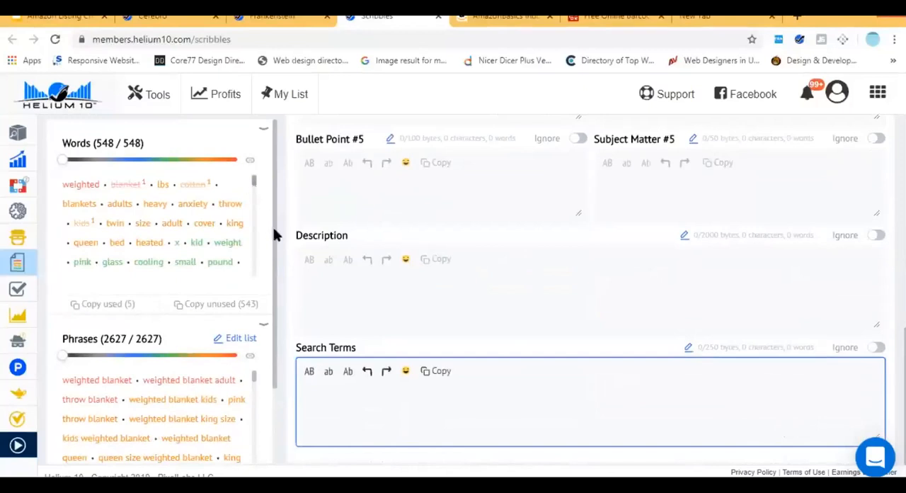
double_click(341, 347)
triple_click(341, 347)
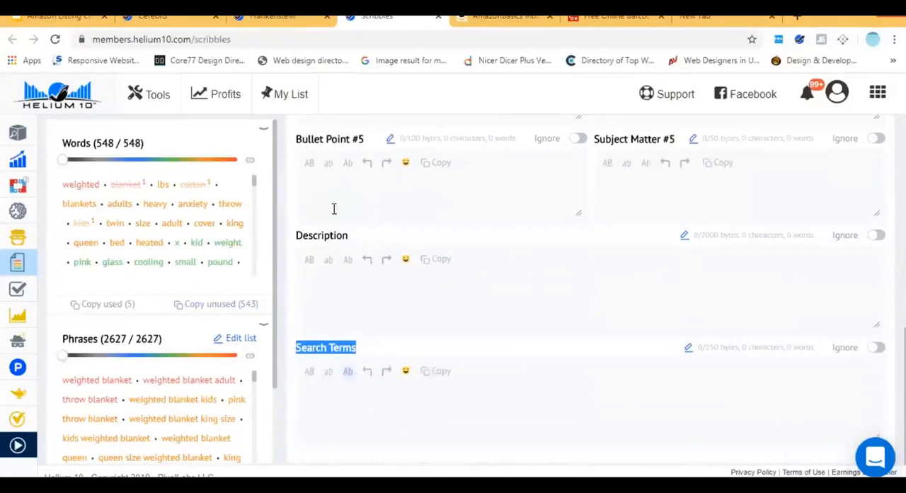
Look through the suggested Words list for unused keywords that could go into the listing's search terms.
left_click_drag(255, 189, 255, 246)
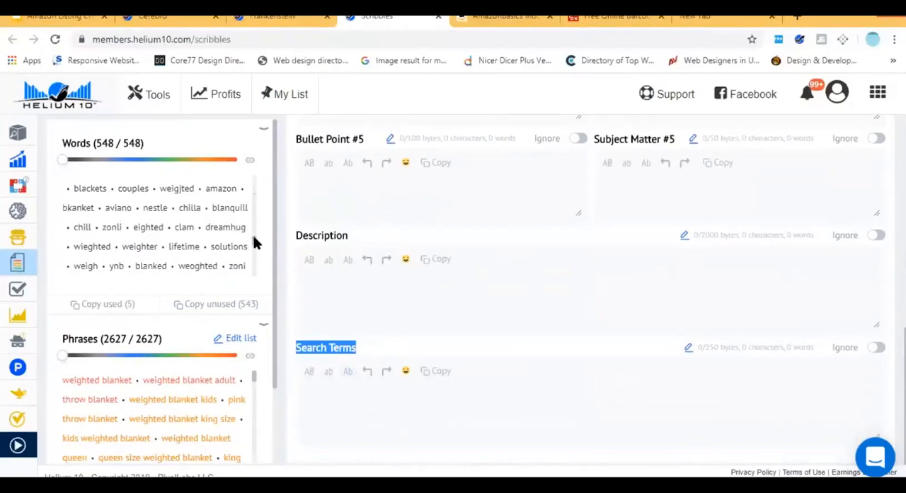
scroll(255, 248, "down", 3)
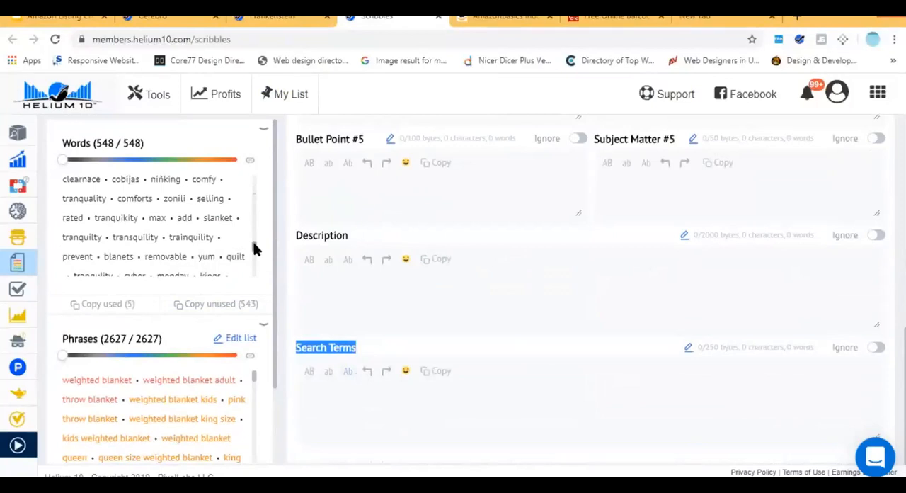
left_click_drag(254, 248, 271, 167)
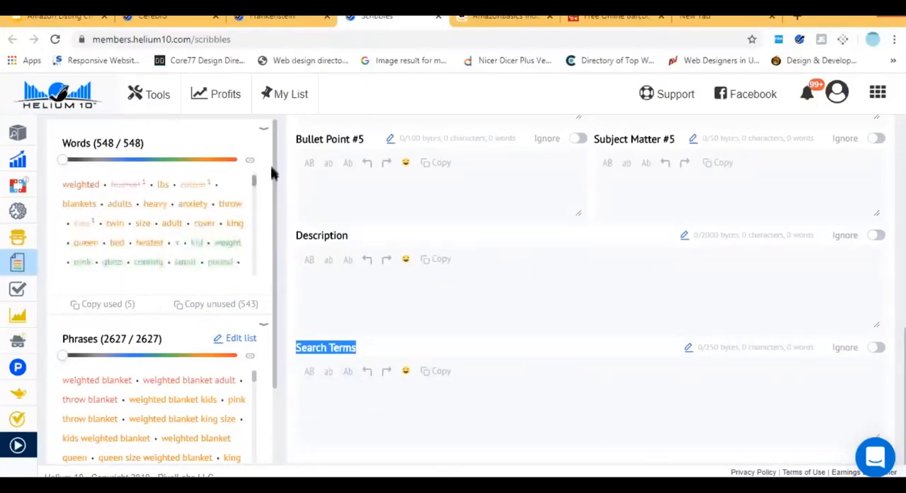
scroll(254, 184, "down", 1)
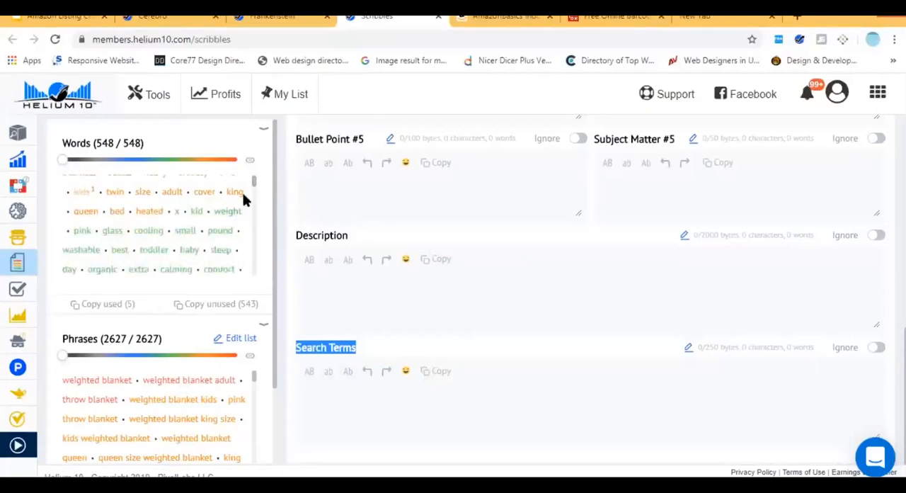
scroll(255, 186, "down", 3)
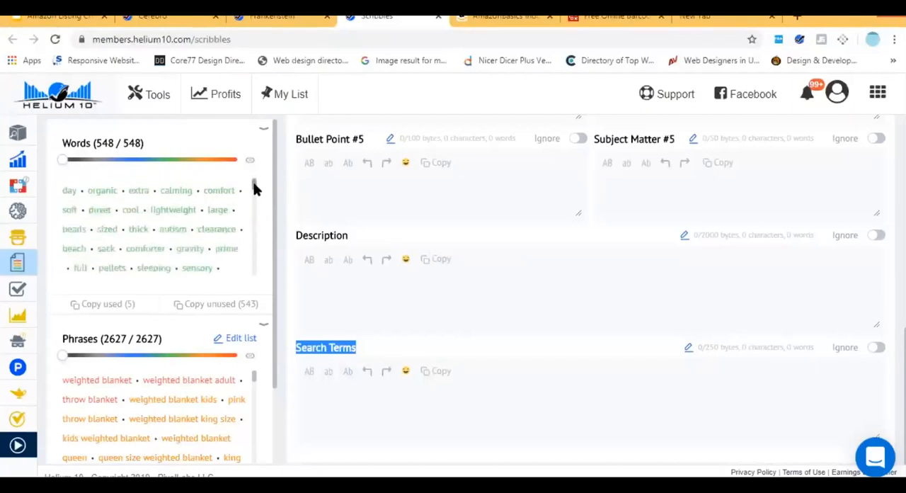
scroll(256, 186, "up", 2)
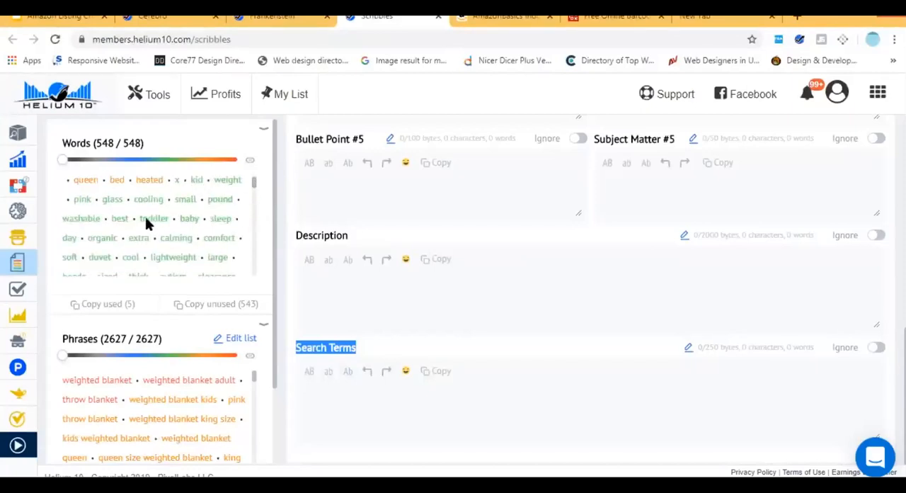
left_click_drag(254, 185, 258, 191)
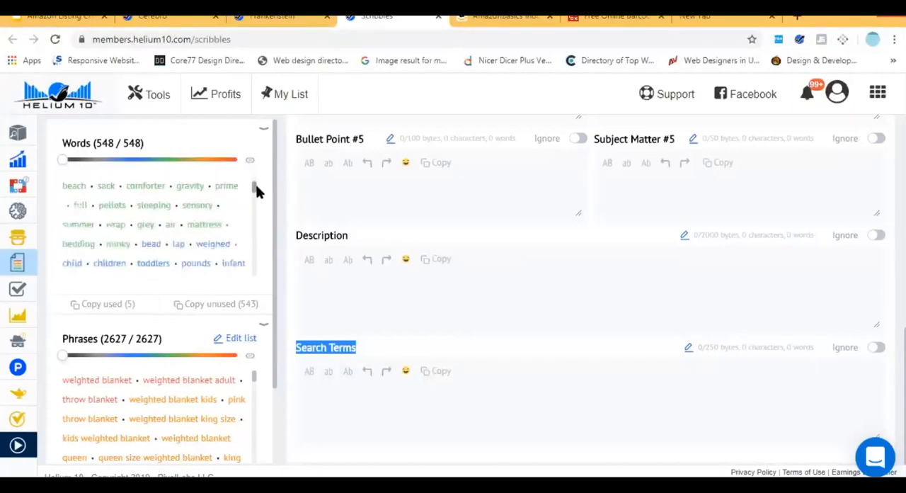
scroll(257, 187, "down", 2)
scroll(258, 190, "down", 3)
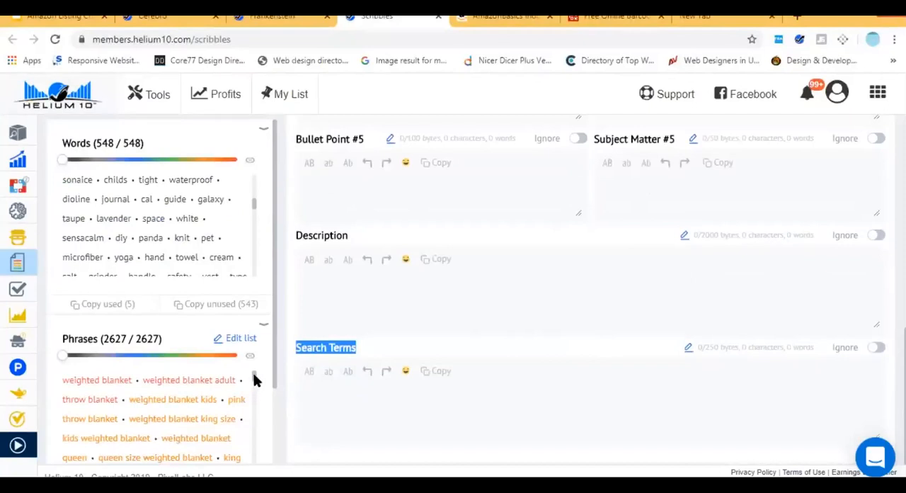
left_click_drag(254, 374, 254, 370)
Switch to the Amazon Listing Creation presentation in Google Slides and show the slide starting with "Winning the Buy Box".
left_click(57, 16)
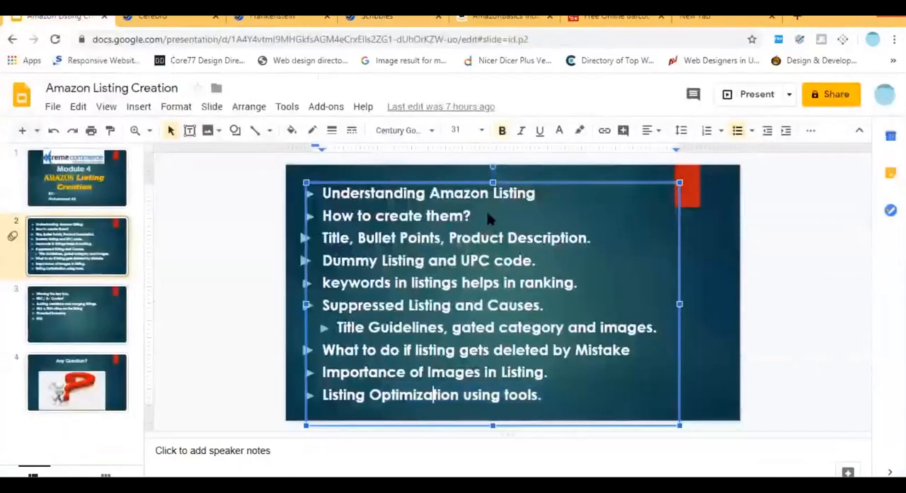
scroll(505, 205, "down", 1)
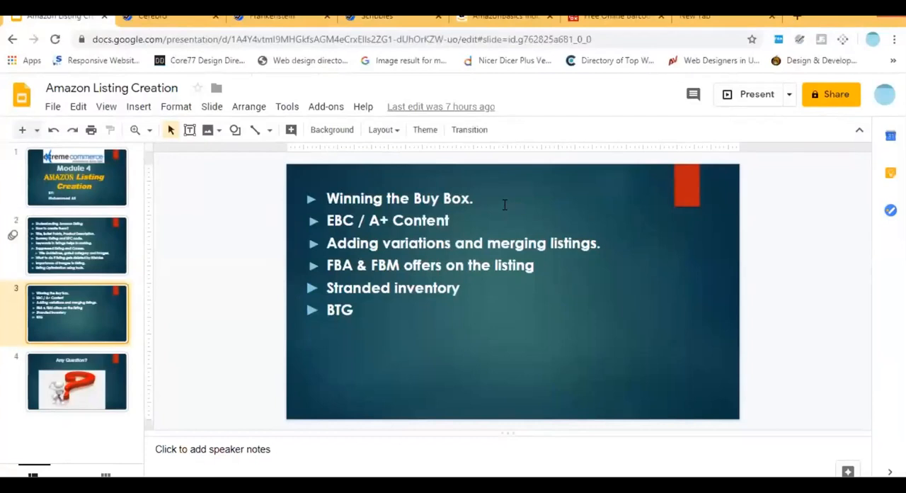
Switch to the AmazonBasics extension cord page on Amazon and highlight the Buy Box from price to seller line.
left_click(505, 16)
key("Home")
scroll(812, 202, "down", 2)
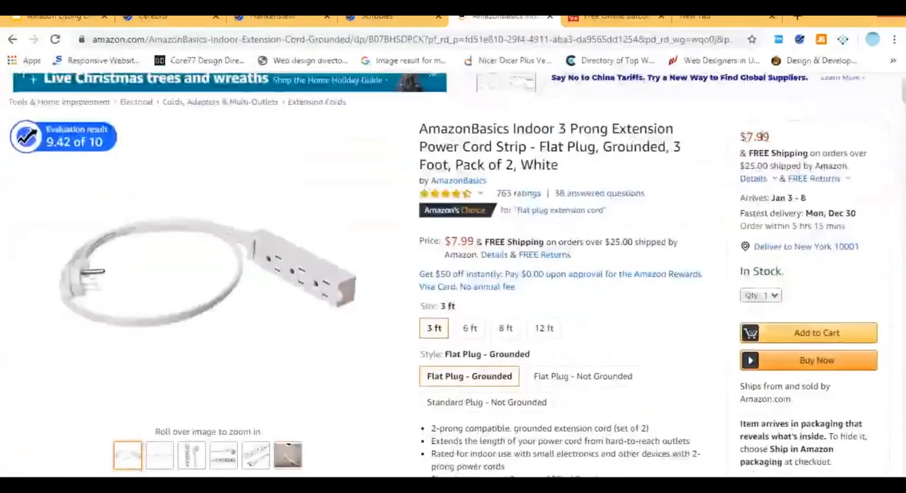
left_click_drag(741, 138, 850, 397)
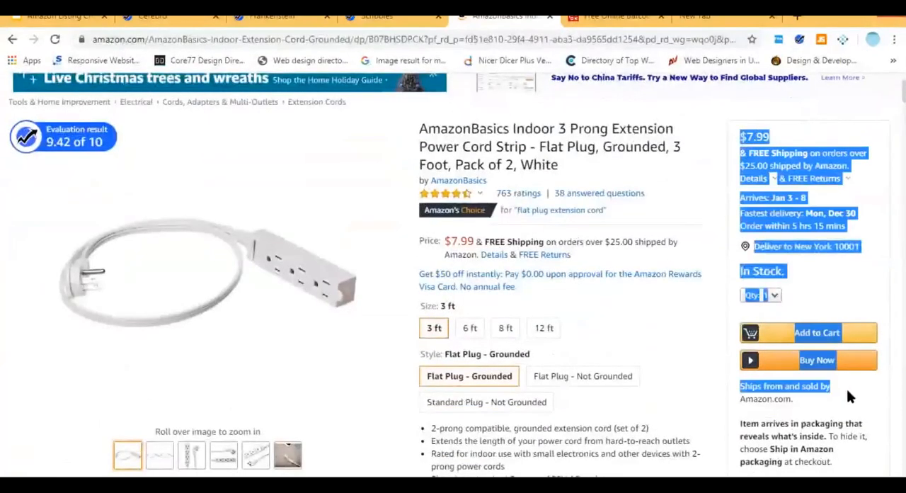
scroll(882, 137, "down", 1)
scroll(882, 137, "up", 1)
left_click(882, 137)
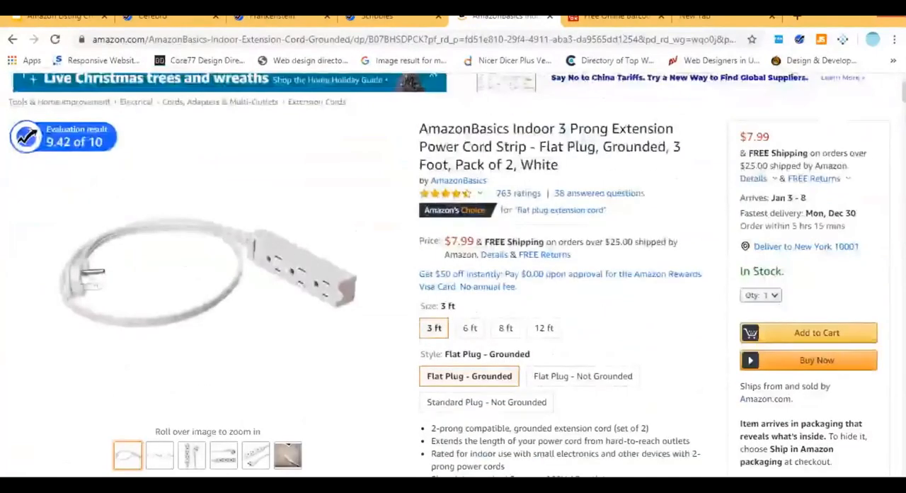
Examine who ships and sells the extension cord, highlight "Ships from and sold by", and find the New & Used offers.
scroll(821, 201, "down", 3)
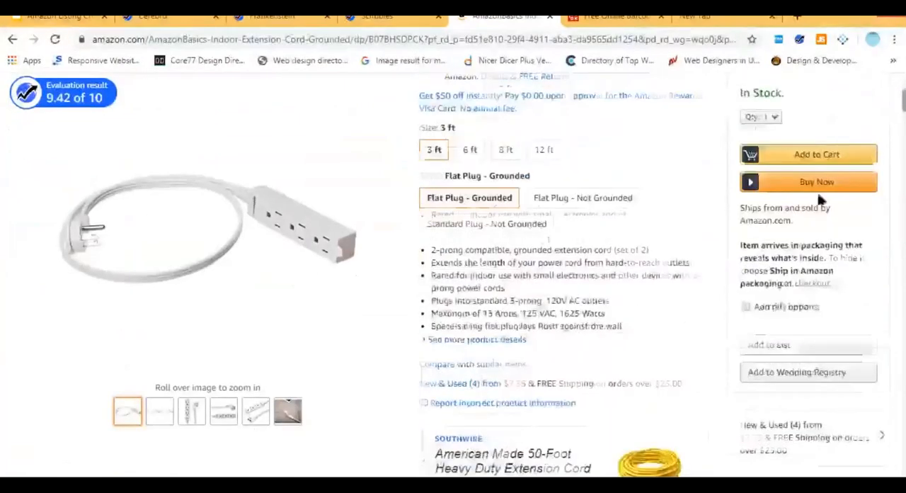
scroll(460, 168, "down", 2)
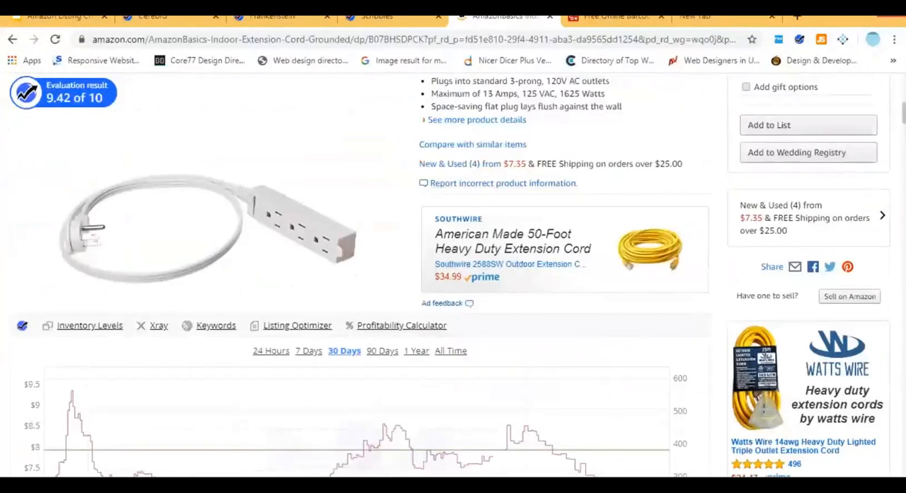
scroll(793, 255, "up", 5)
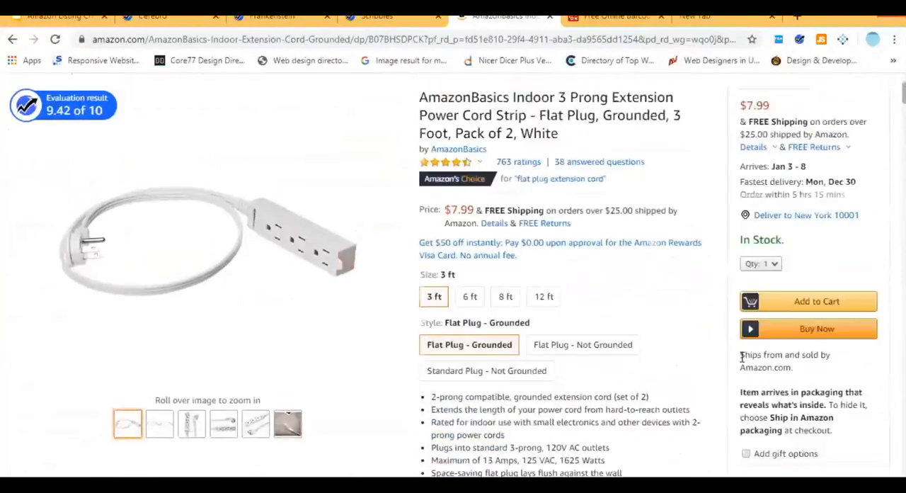
left_click_drag(741, 354, 816, 352)
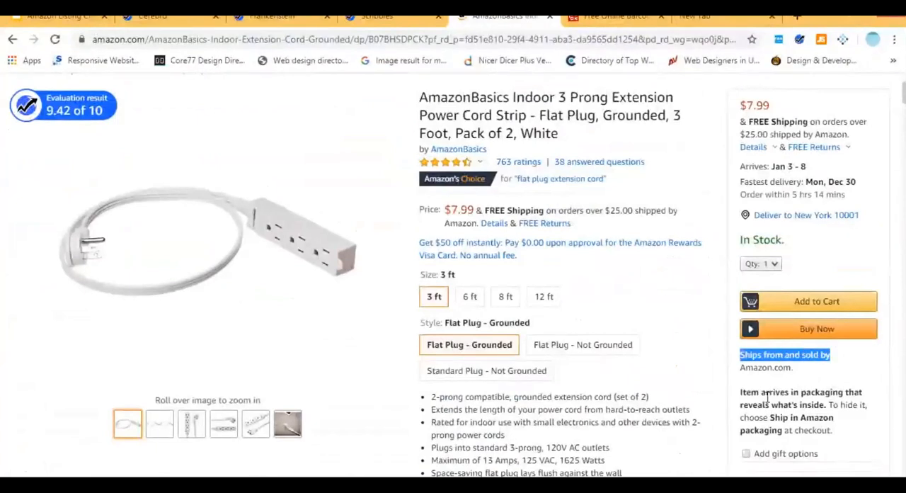
scroll(567, 283, "down", 3)
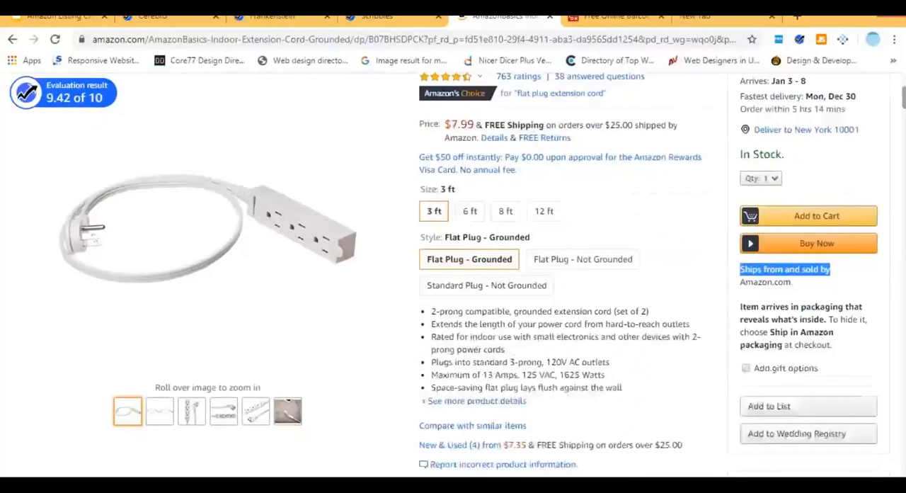
scroll(457, 228, "down", 2)
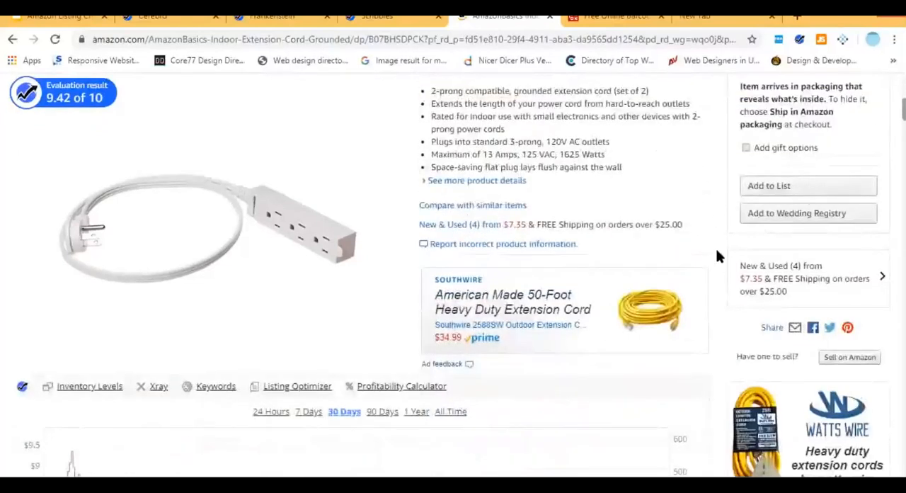
Open the extension cord's New & Used offers and highlight the details of the first used offer.
left_click(445, 225)
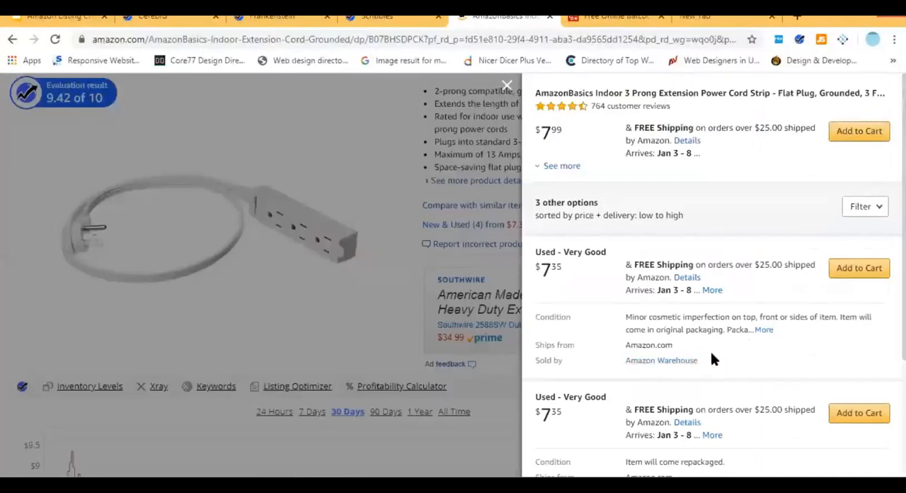
left_click_drag(708, 368, 538, 252)
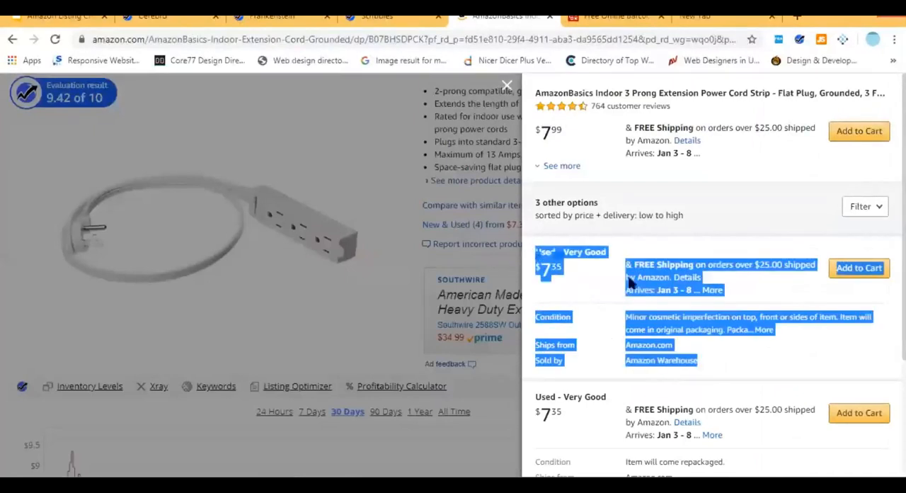
left_click(752, 374)
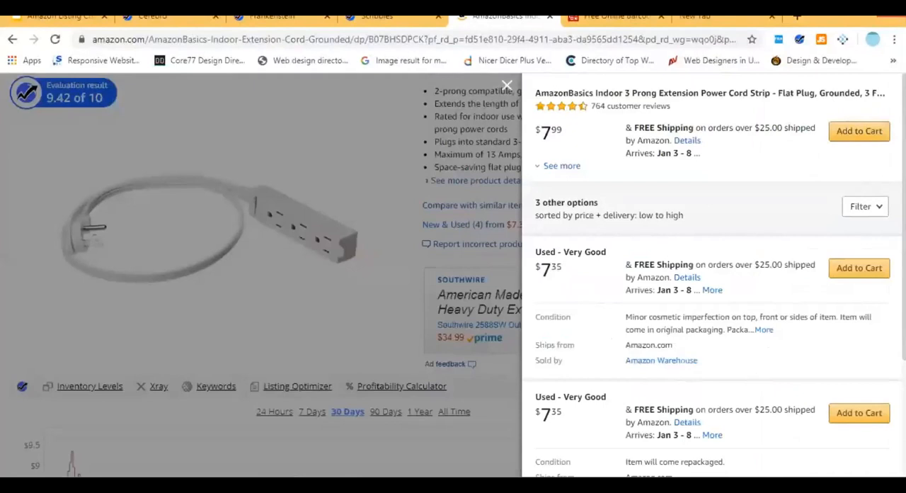
scroll(708, 283, "down", 2)
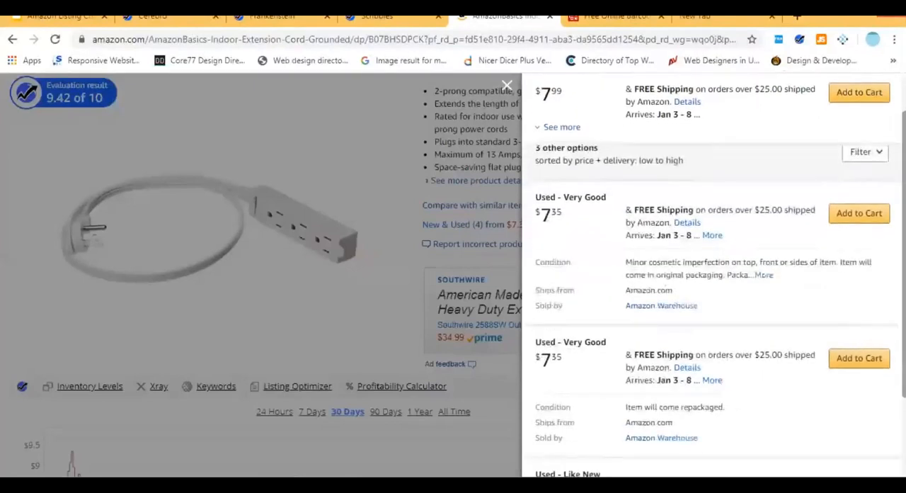
left_click_drag(720, 310, 523, 210)
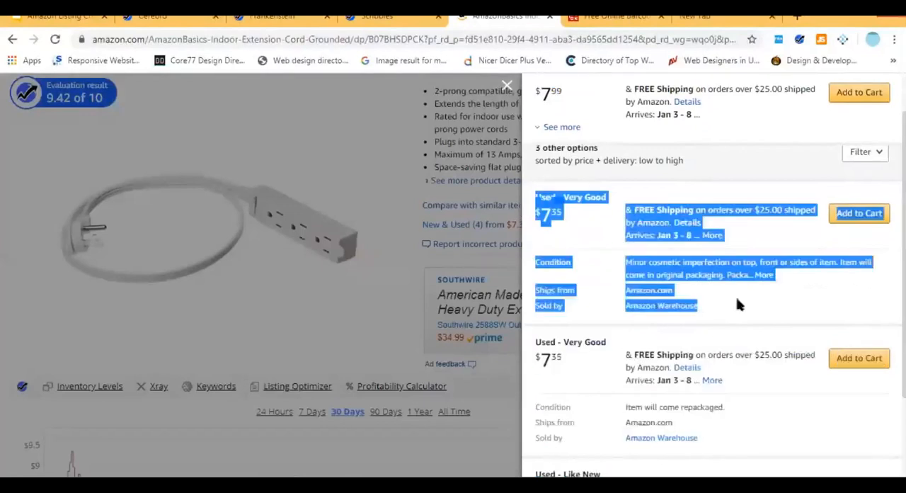
Compare the "Used - Very Good" and "Used - Like New" offers, highlighting each one's price, condition and seller details.
scroll(743, 284, "down", 3)
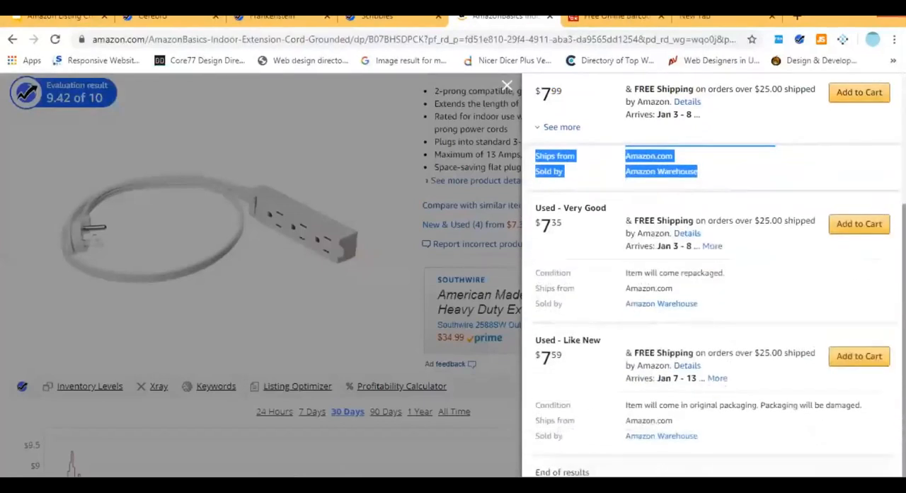
left_click_drag(708, 310, 538, 208)
left_click_drag(705, 438, 542, 340)
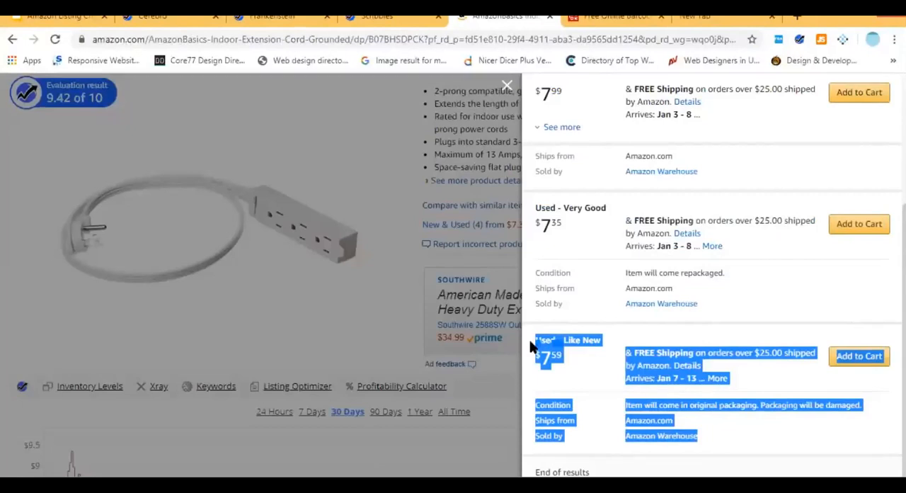
left_click(712, 302)
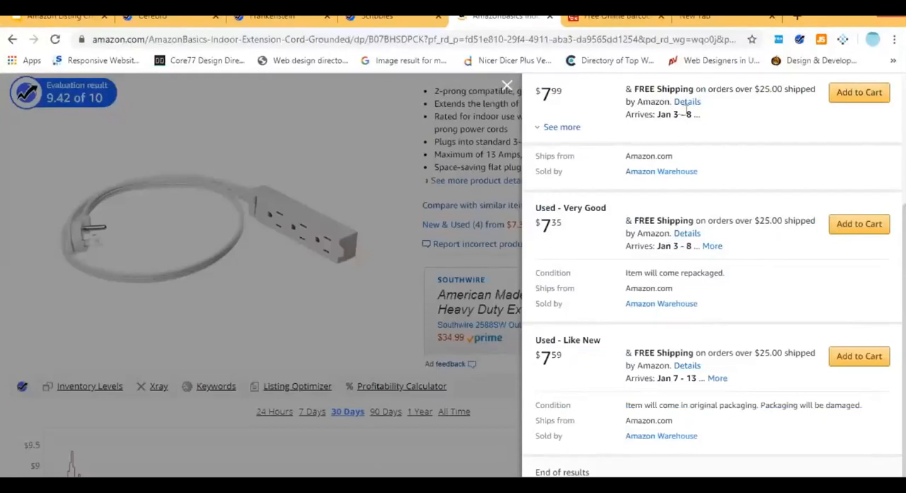
scroll(683, 294, "up", 1)
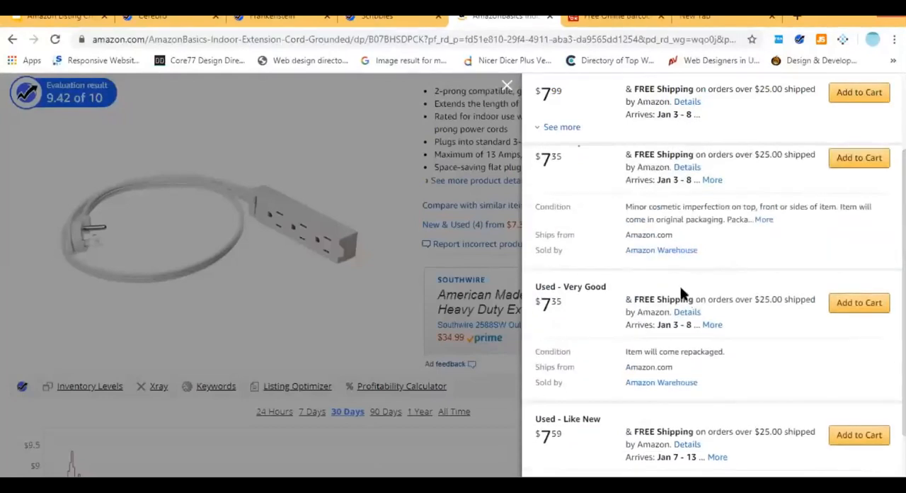
left_click_drag(718, 265, 553, 196)
left_click_drag(718, 393, 538, 287)
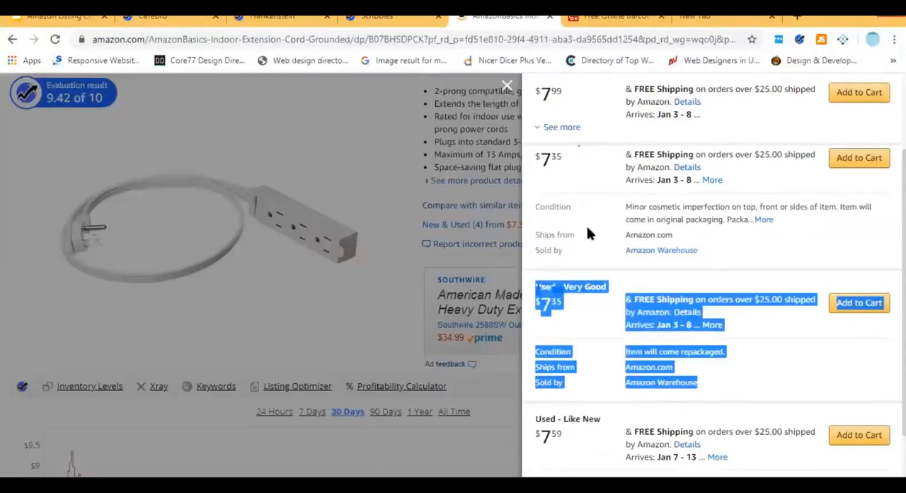
scroll(843, 324, "down", 1)
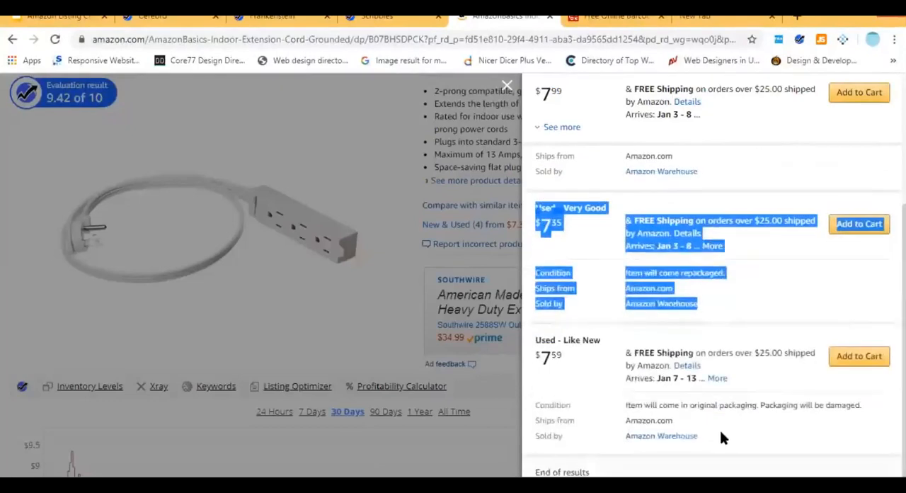
Compare the new offer's price with the first "Used - Very Good" offer's price, highlighting each in the offers list.
left_click(782, 307)
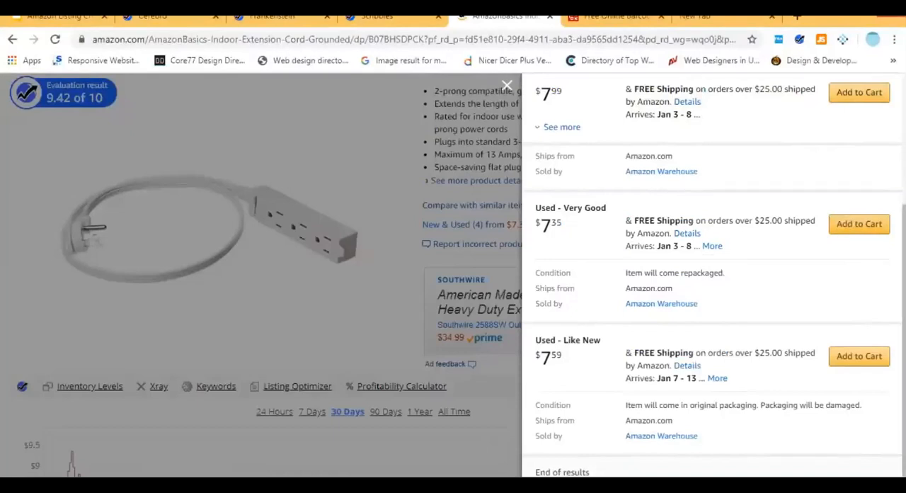
left_click_drag(904, 322, 885, 190)
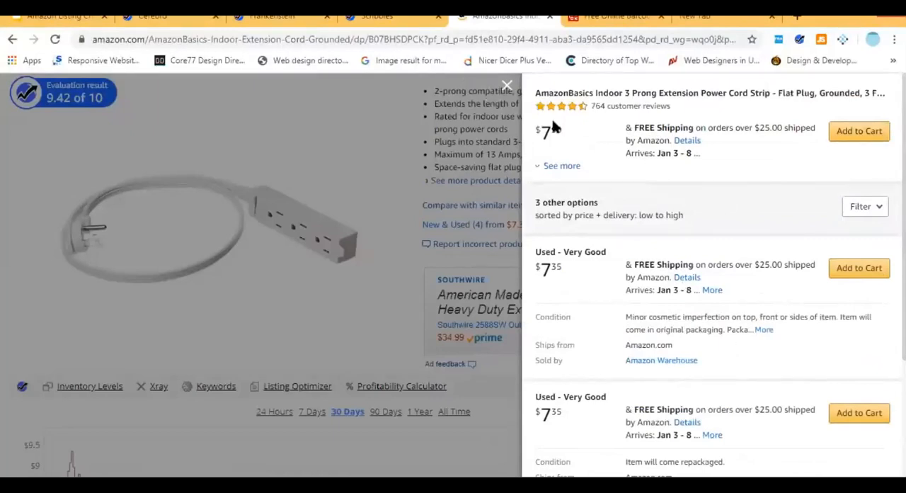
left_click_drag(534, 126, 567, 130)
left_click_drag(564, 269, 536, 268)
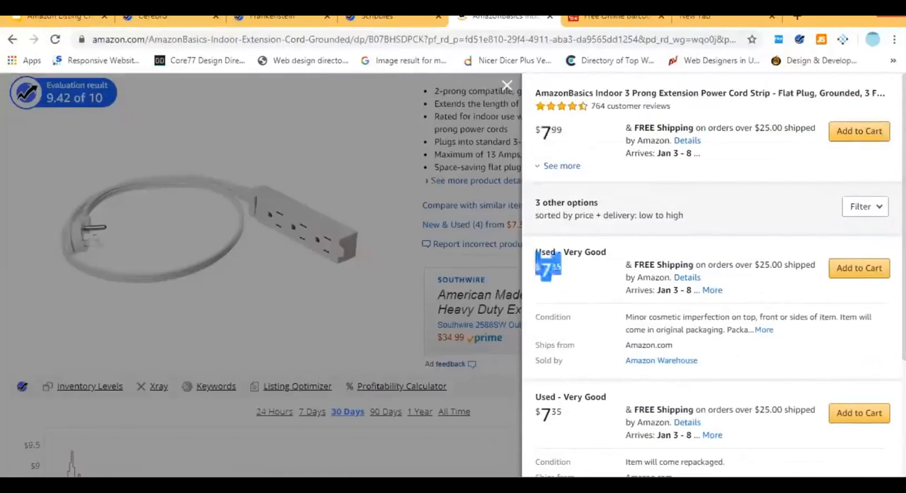
left_click_drag(903, 138, 835, 164)
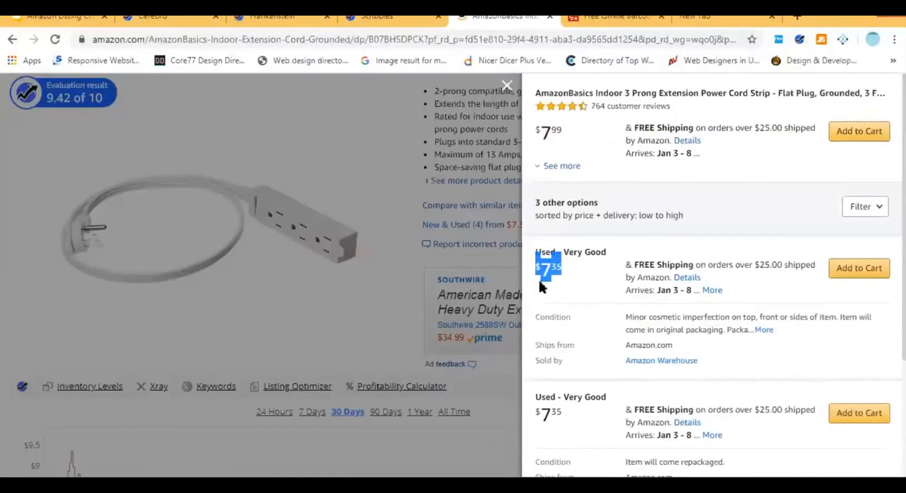
left_click(845, 241)
Highlight the prices of the "Used - Like New" offer and the repackaged "Used - Very Good" offer.
scroll(715, 276, "down", 2)
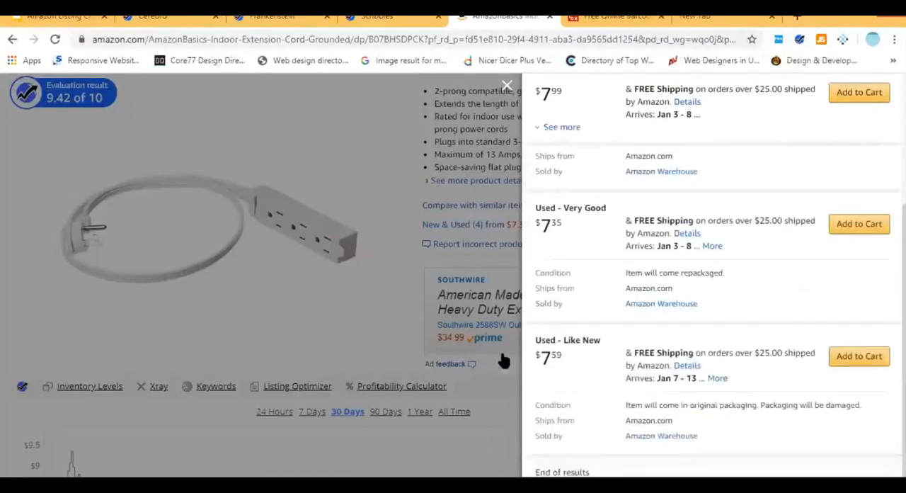
left_click_drag(535, 356, 565, 357)
left_click_drag(531, 225, 566, 226)
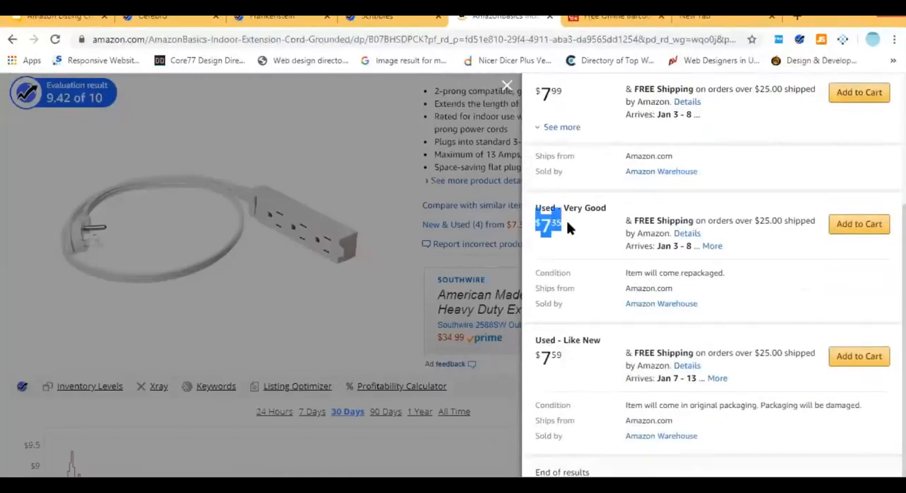
Close the offers list and highlight "Ships from and sold by Amazon.com" in the extension cord's Buy Box.
left_click(507, 85)
scroll(835, 257, "up", 1)
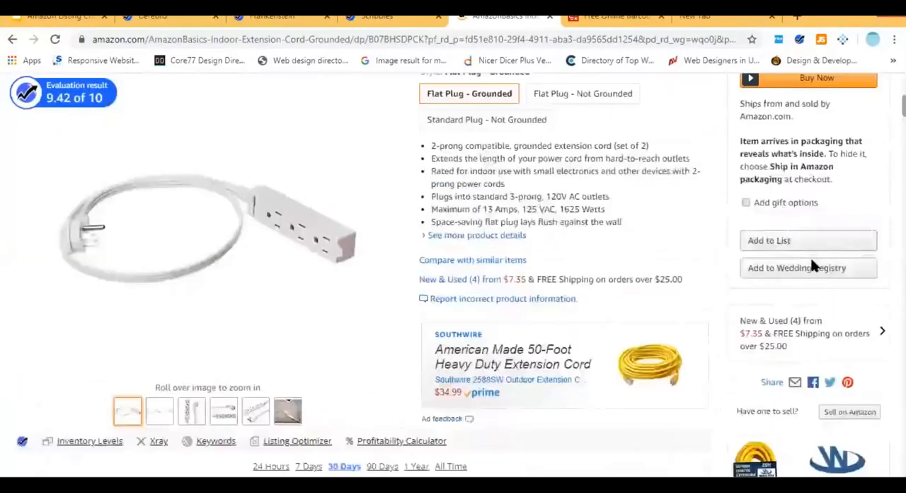
scroll(814, 264, "up", 2)
scroll(768, 216, "up", 1)
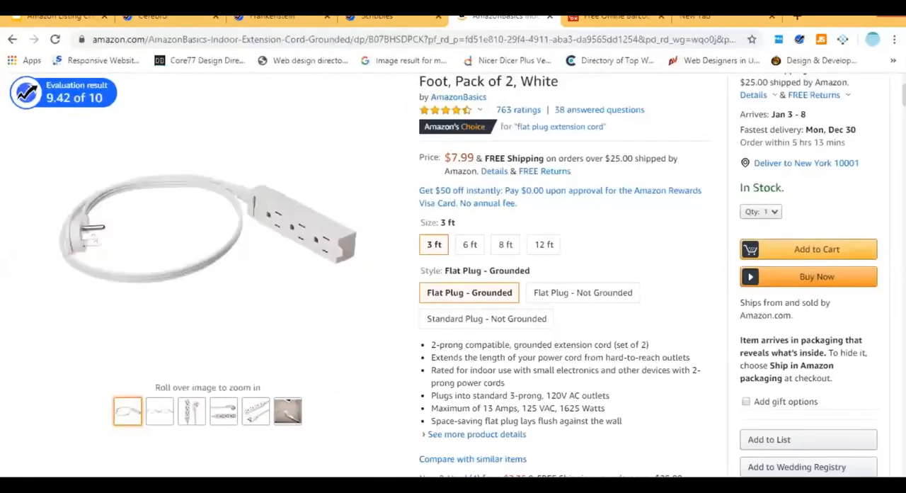
scroll(566, 276, "down", 4)
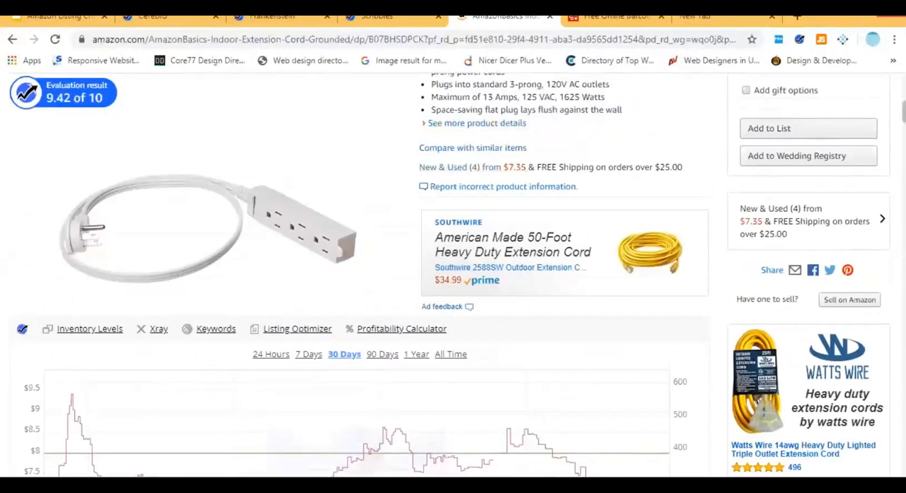
scroll(874, 370, "up", 3)
scroll(815, 351, "down", 1)
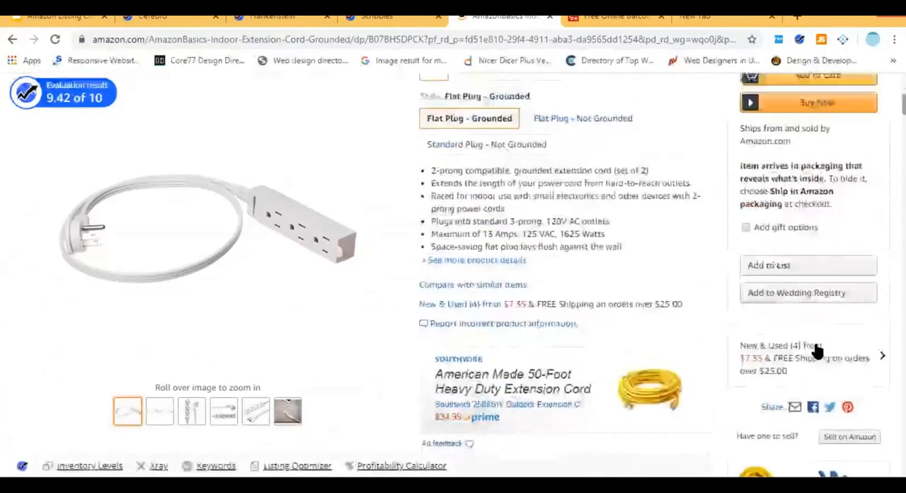
scroll(817, 350, "up", 4)
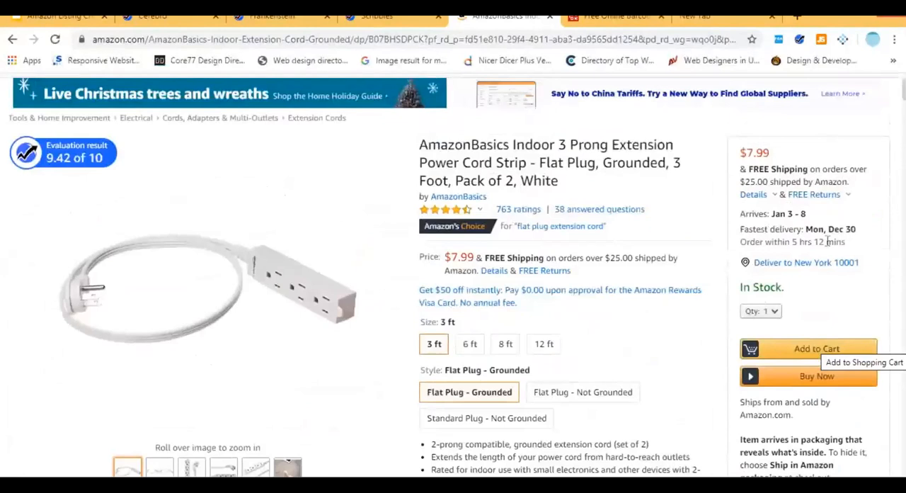
triple_click(753, 409)
left_click(783, 409)
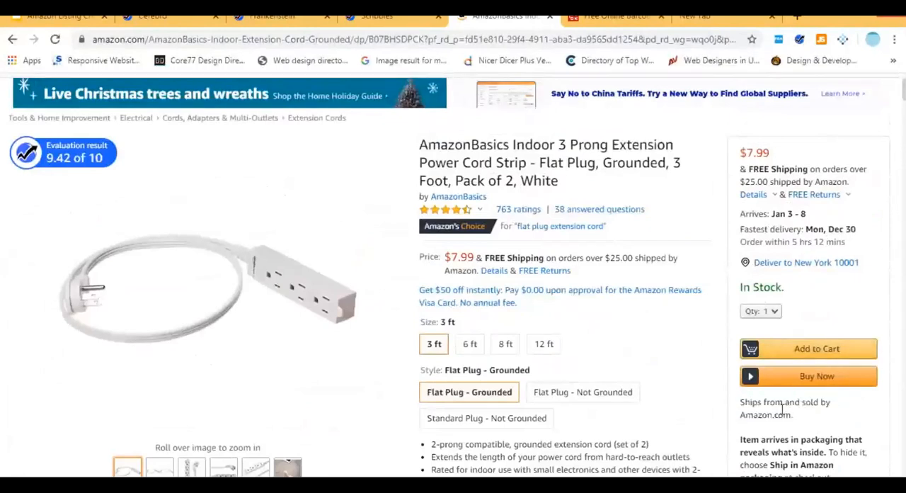
triple_click(742, 410)
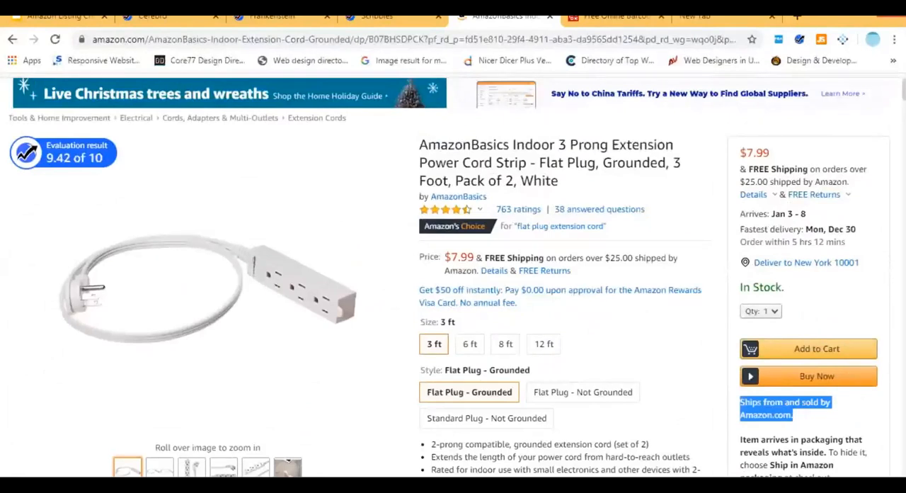
Open the Maximm Cable 6 Foot Indoor Extension Cord from the sponsored products related to this item.
scroll(449, 277, "down", 1)
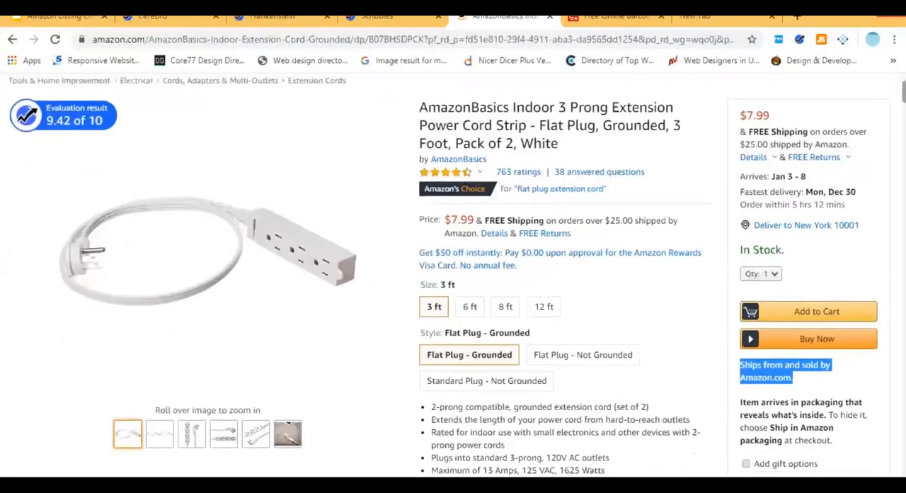
scroll(449, 277, "down", 1)
scroll(508, 284, "down", 10)
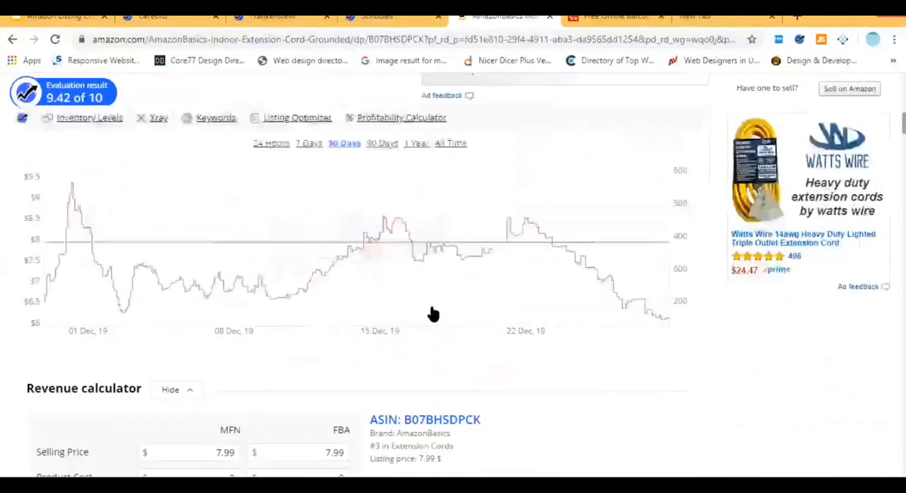
scroll(429, 303, "down", 10)
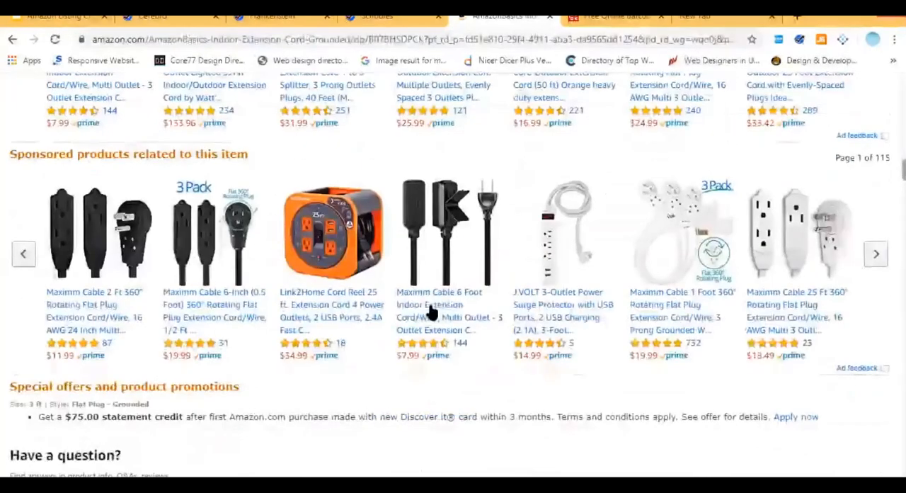
left_click(430, 312)
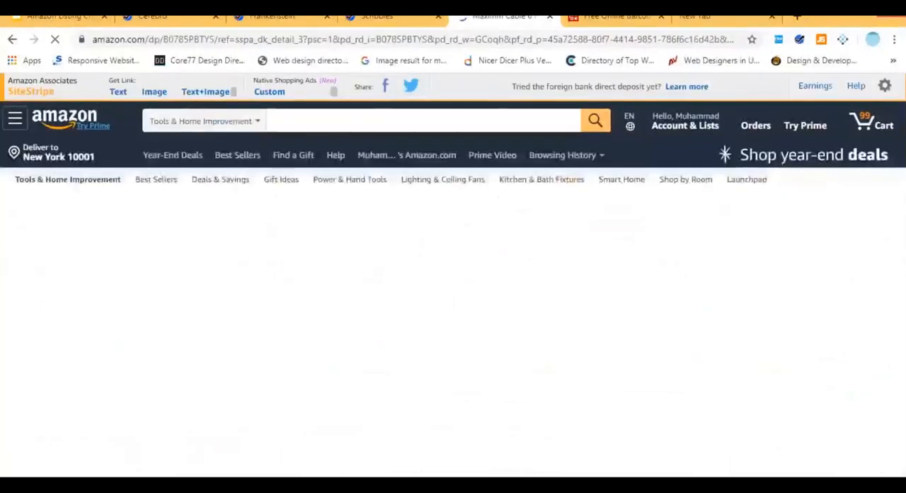
Examine the Maximm extension cord's Buy Box for its seller, fulfilment details and any competing offers.
scroll(453, 275, "down", 1)
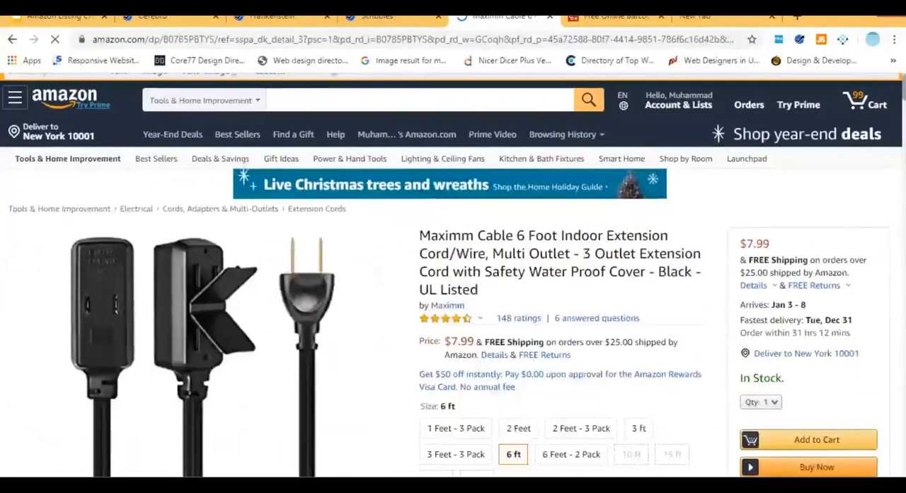
scroll(708, 293, "down", 5)
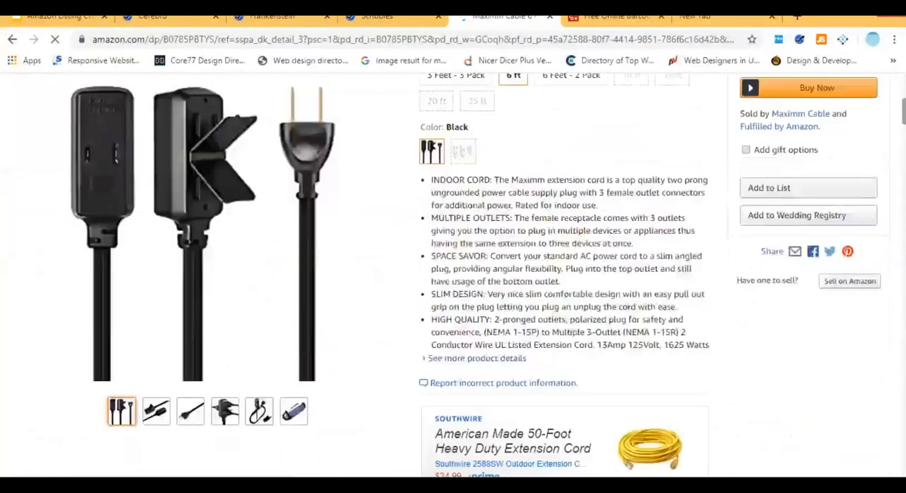
scroll(313, 126, "down", 8)
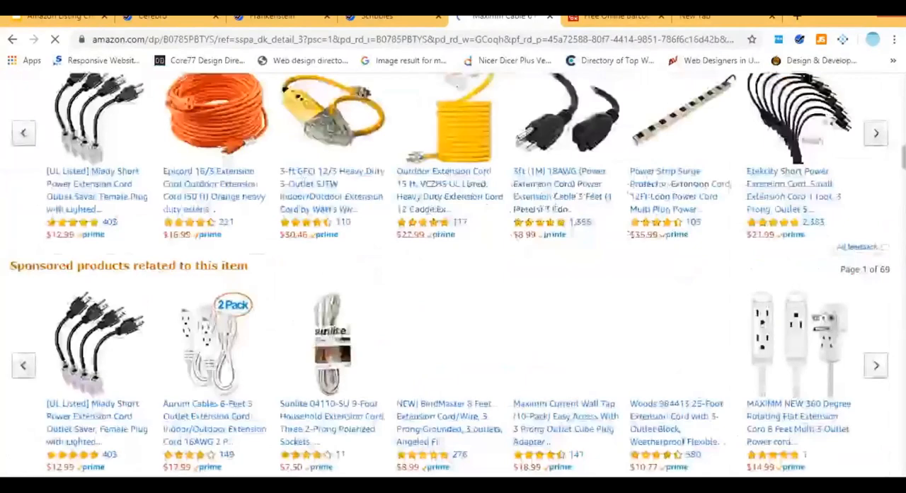
scroll(312, 126, "up", 7)
scroll(313, 126, "up", 6)
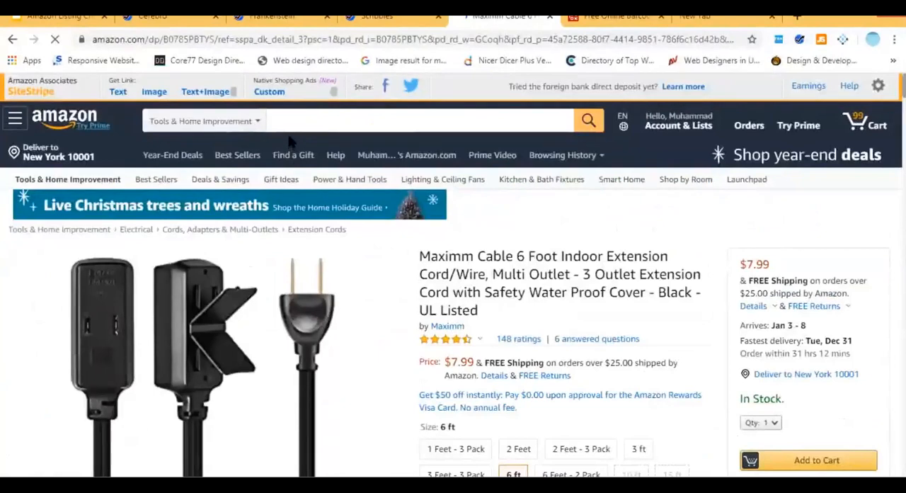
Search Amazon for "soap" and open the Dove Coconut Milk Beauty Bar 6-bar listing.
left_click(293, 126)
type("soap")
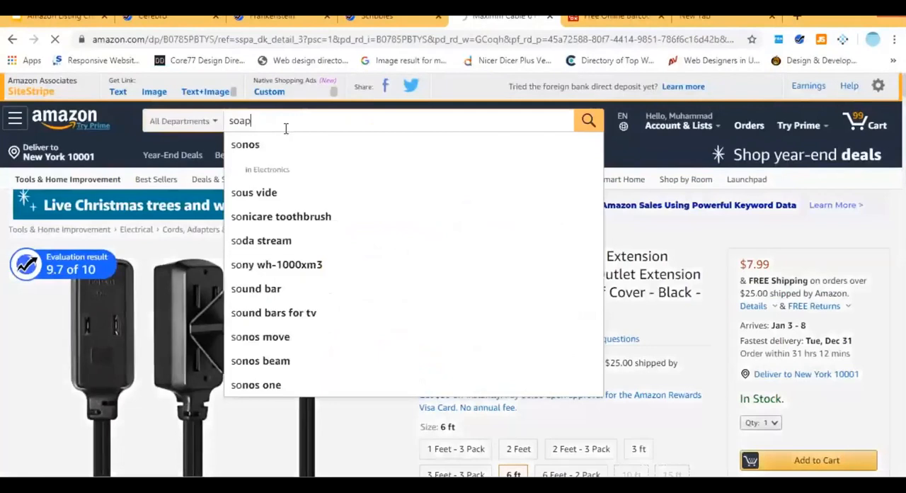
key("Return")
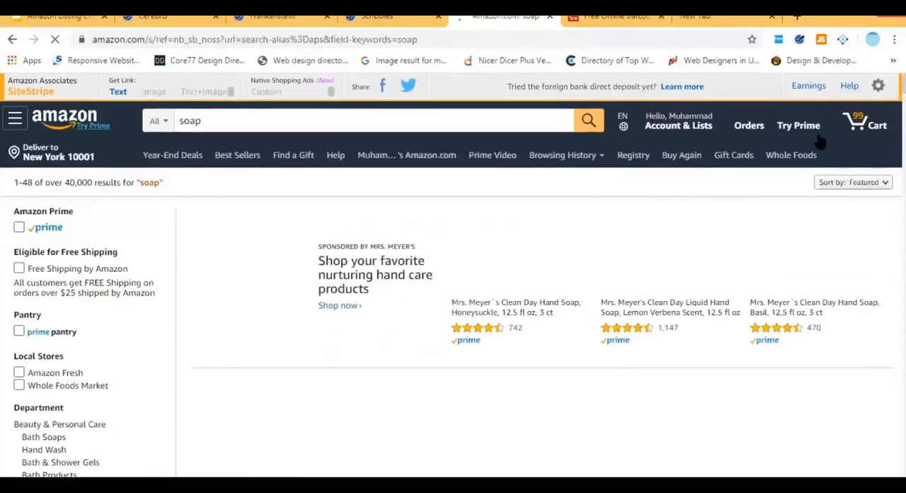
scroll(785, 334, "down", 10)
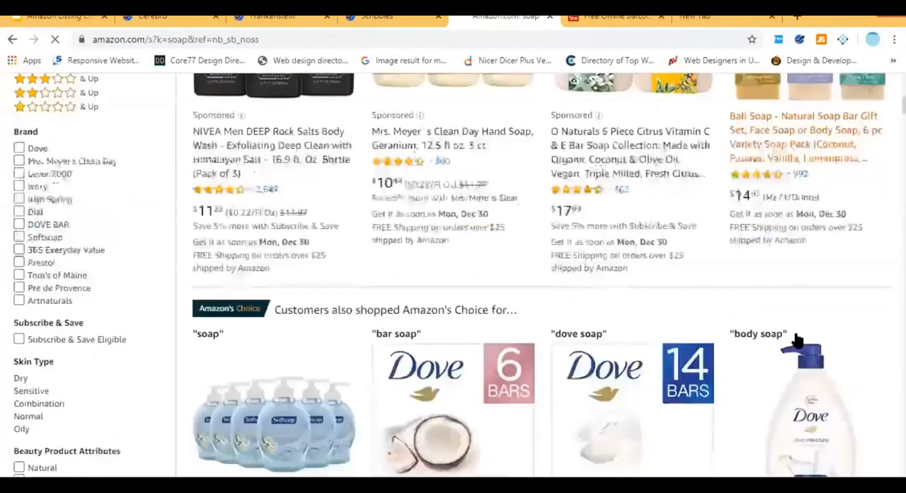
scroll(460, 287, "up", 2)
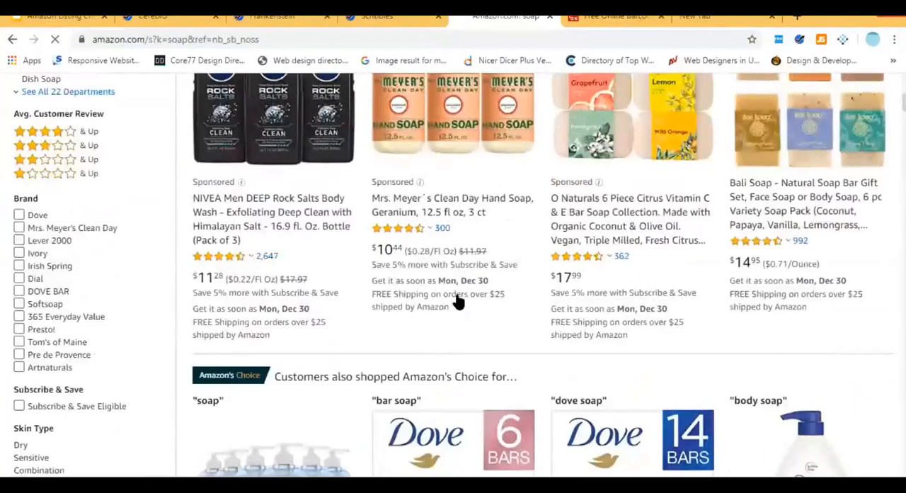
scroll(457, 303, "down", 4)
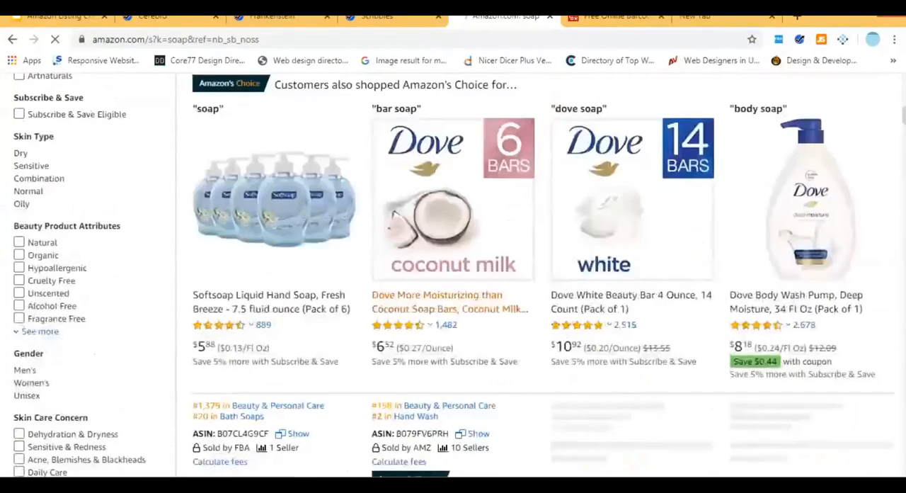
left_click(451, 303)
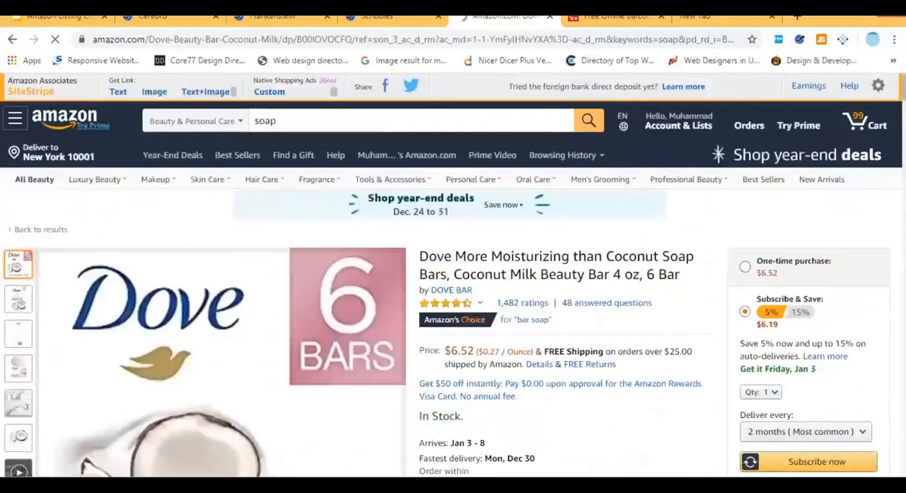
Examine the Dove listing's Buy Box and other sellers, view its new offers, and return to the product page.
scroll(453, 283, "down", 2)
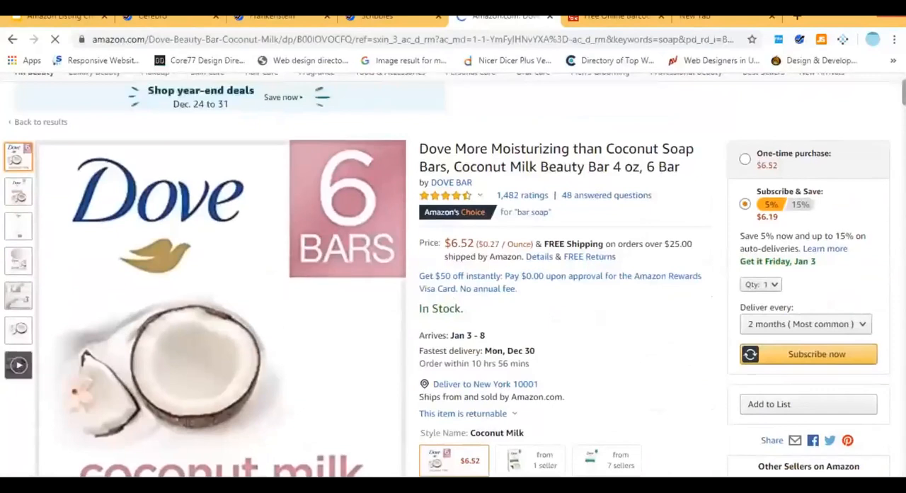
scroll(453, 283, "down", 1)
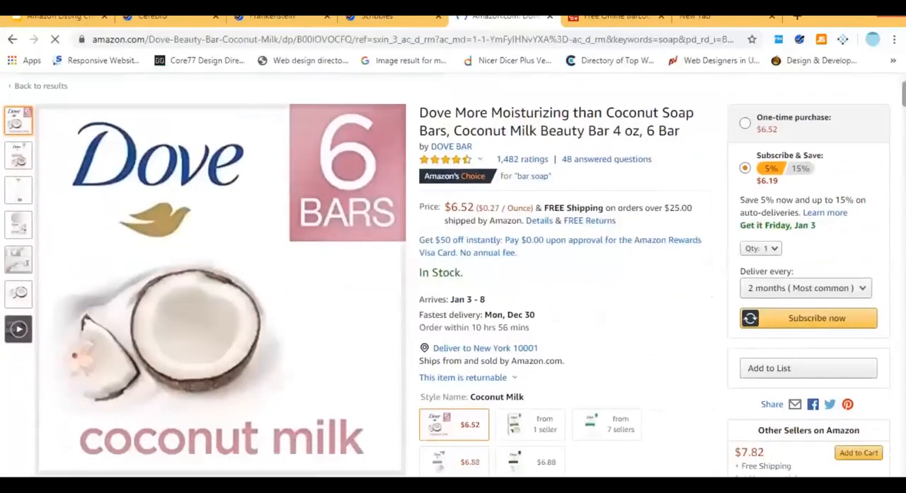
scroll(431, 443, "down", 3)
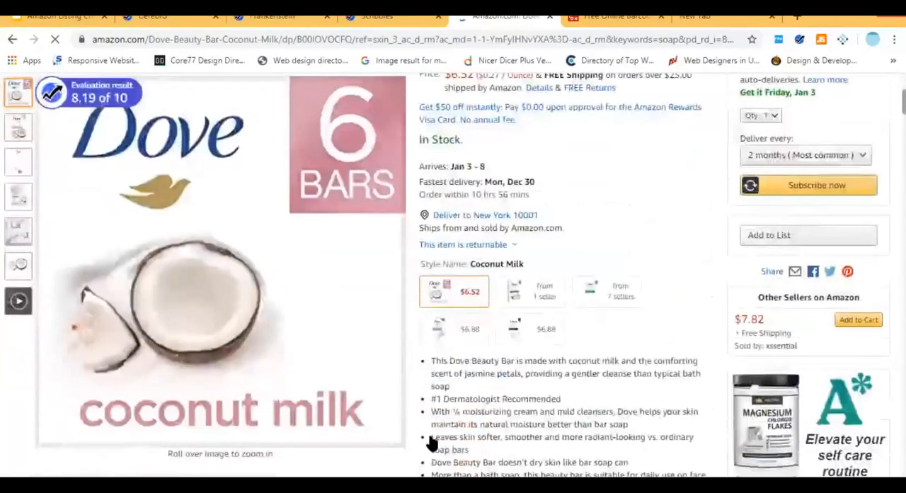
scroll(717, 209, "down", 2)
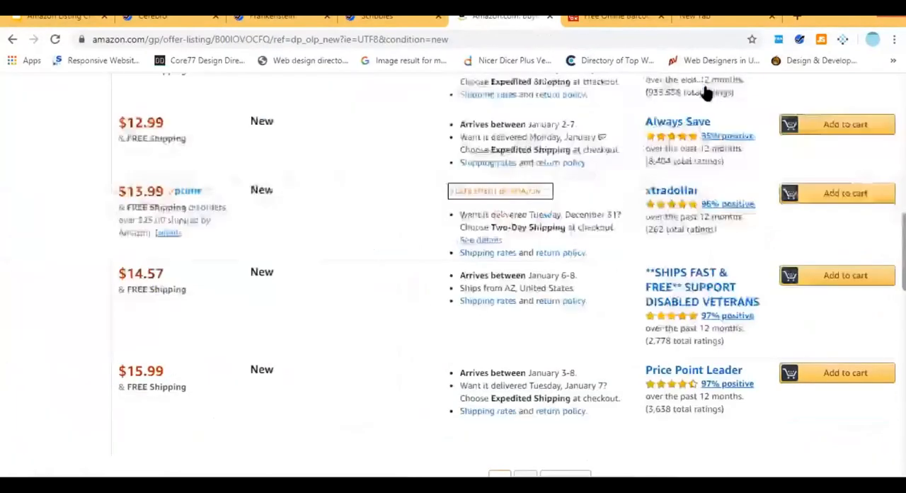
scroll(703, 91, "down", 2)
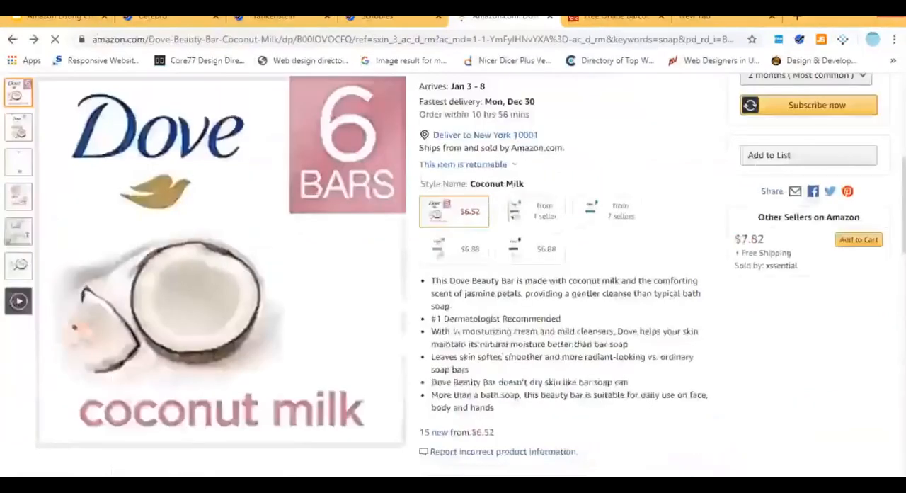
scroll(453, 269, "down", 5)
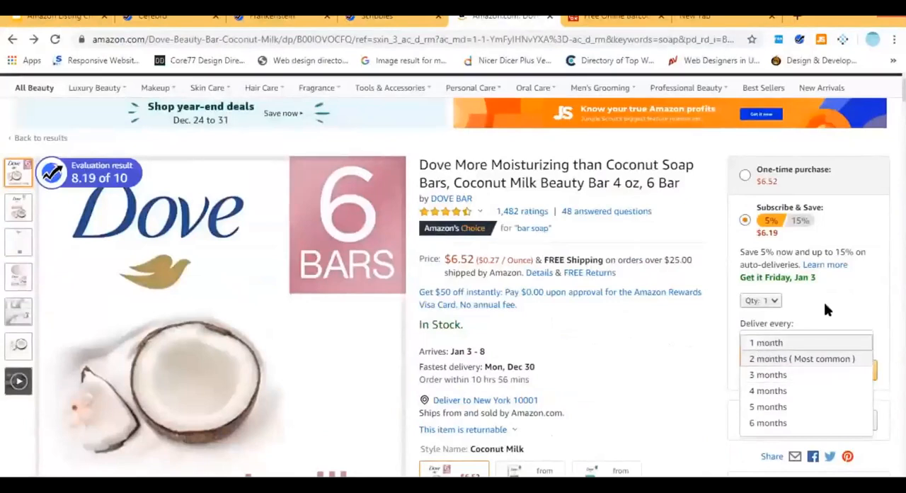
Set the Dove soap's Subscribe & Save delivery to every 1 month and subscribe to it.
left_click(765, 343)
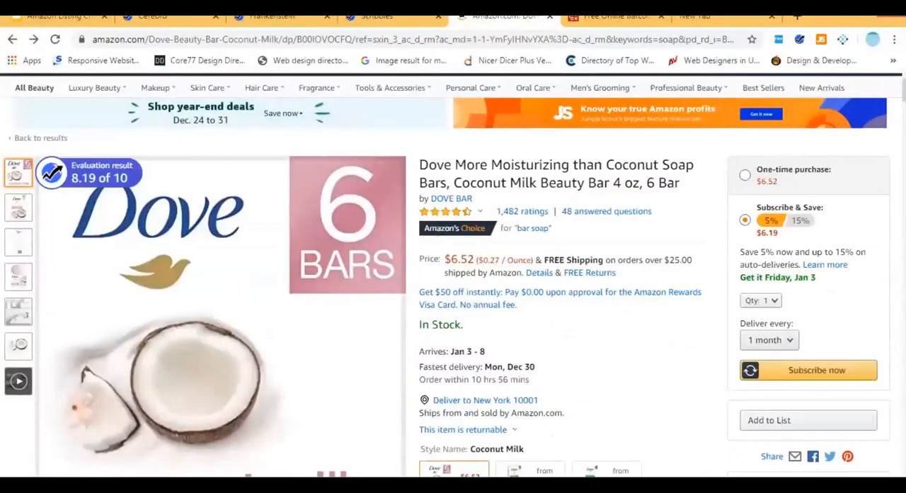
left_click(835, 371)
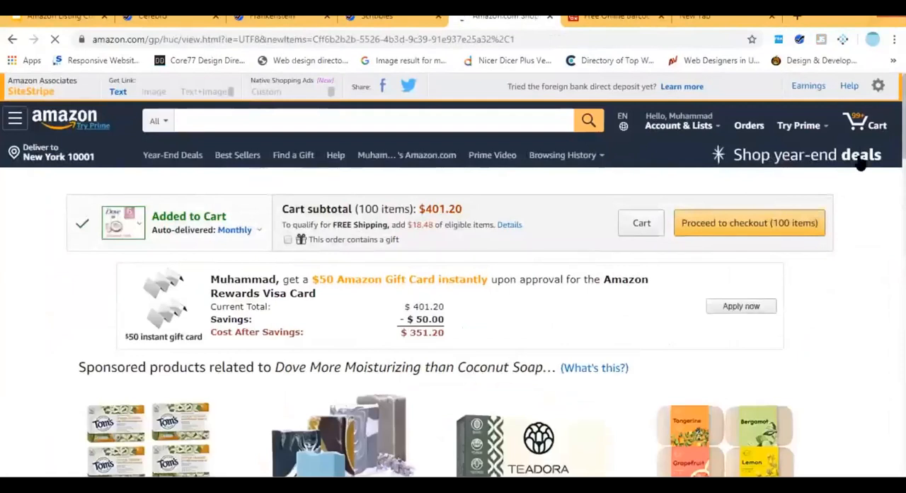
scroll(871, 323, "down", 5)
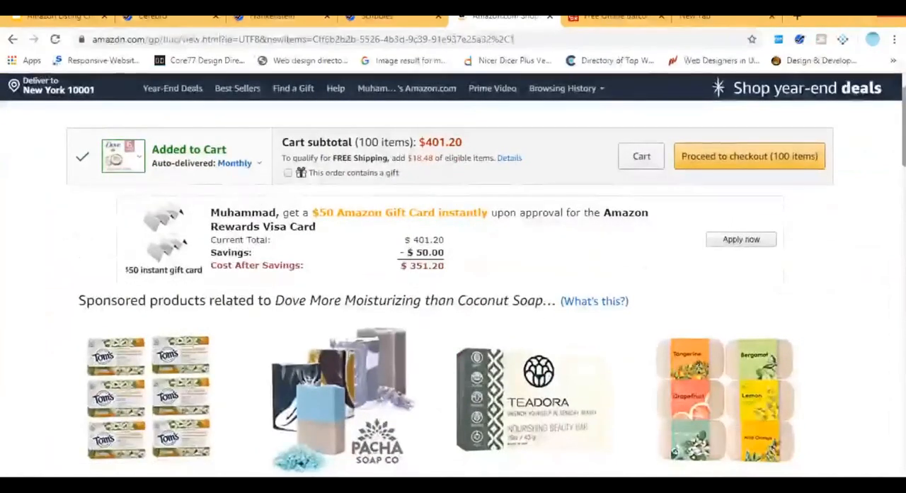
Look through the cart confirmation page for the Dove subscription, and return to the soap's product page.
scroll(802, 231, "down", 1)
scroll(804, 231, "down", 5)
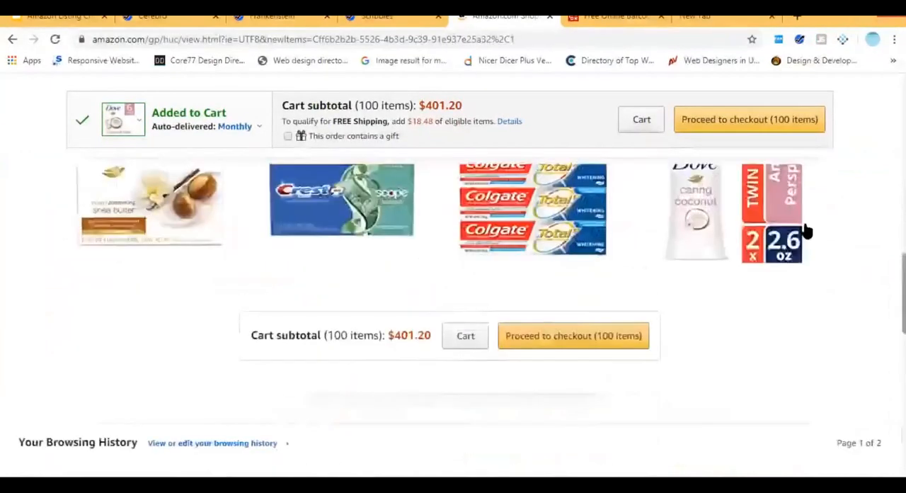
left_click(12, 39)
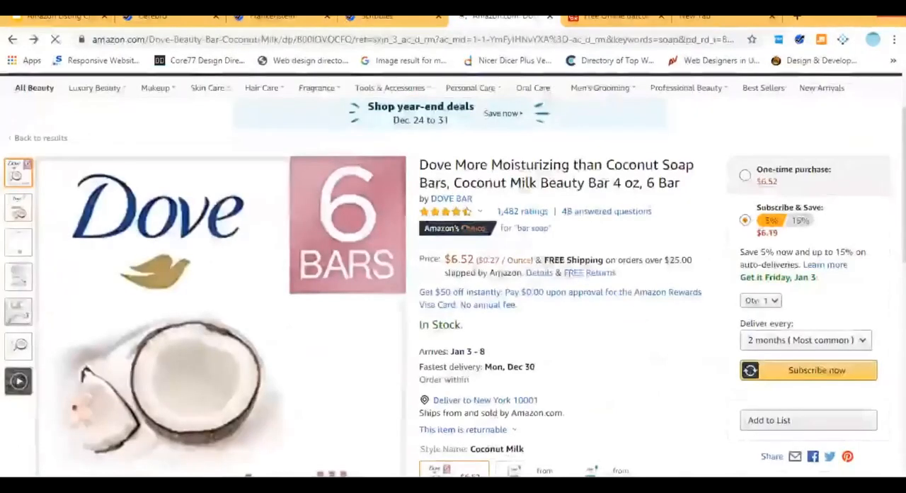
Browse the Dove listing down to its product description, and open the Alaffia Authentic African Black Soap listing from the related products.
scroll(453, 276, "down", 2)
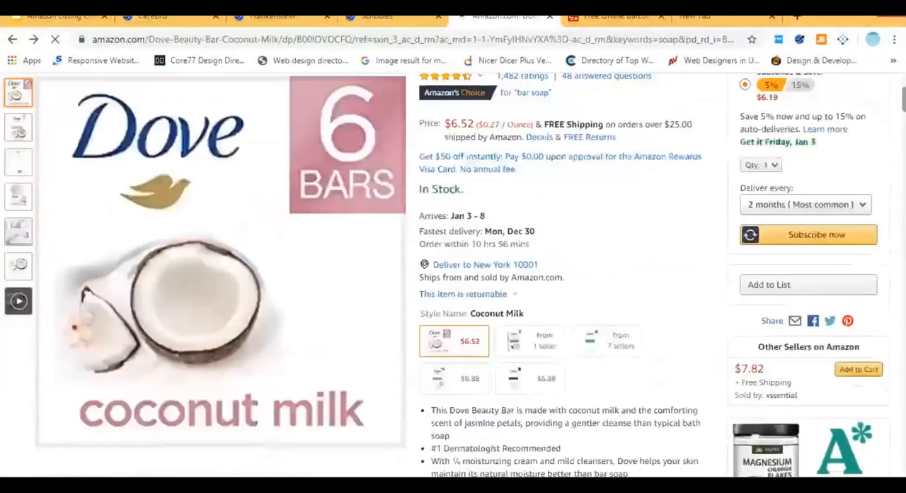
scroll(453, 276, "down", 3)
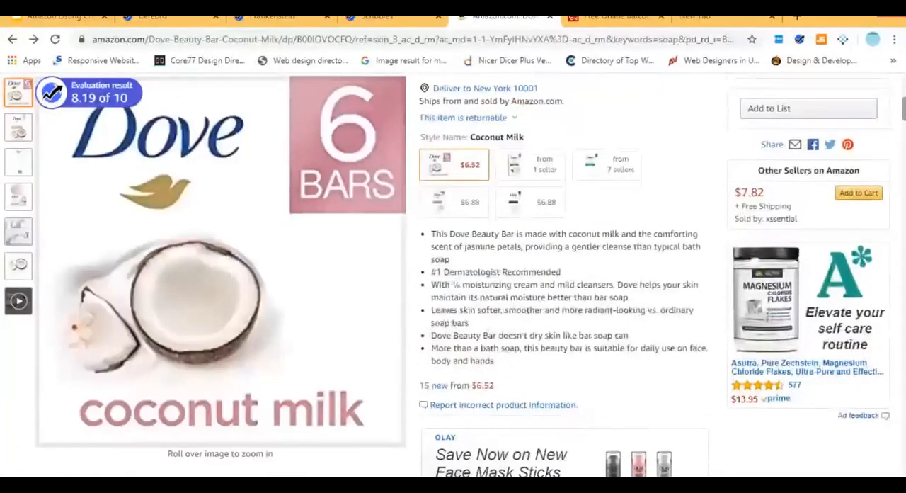
scroll(647, 370, "down", 10)
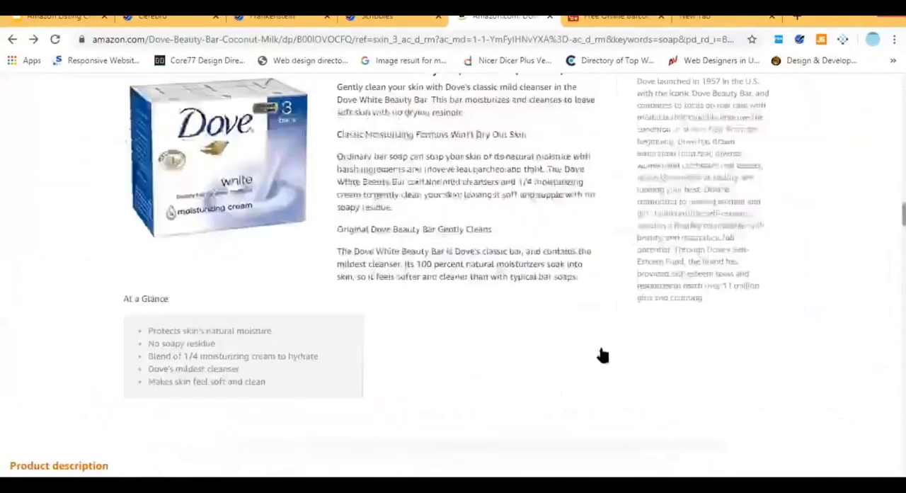
scroll(658, 333, "down", 1)
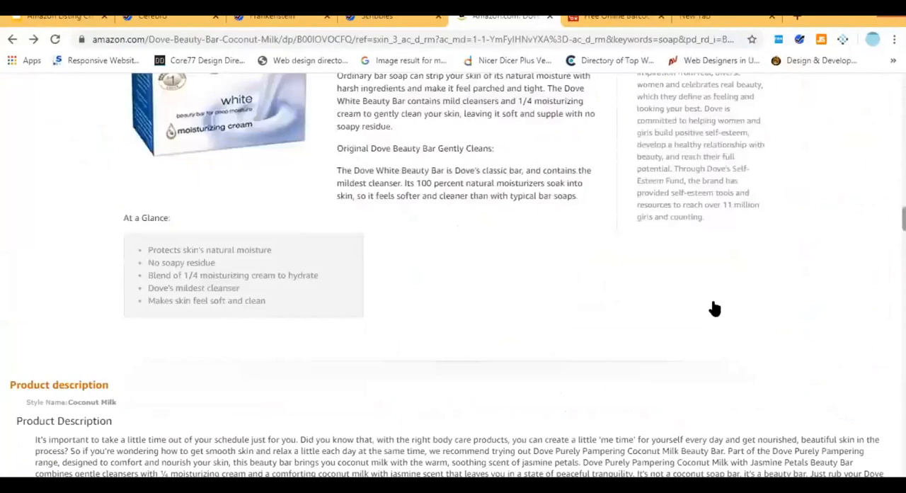
scroll(713, 309, "up", 5)
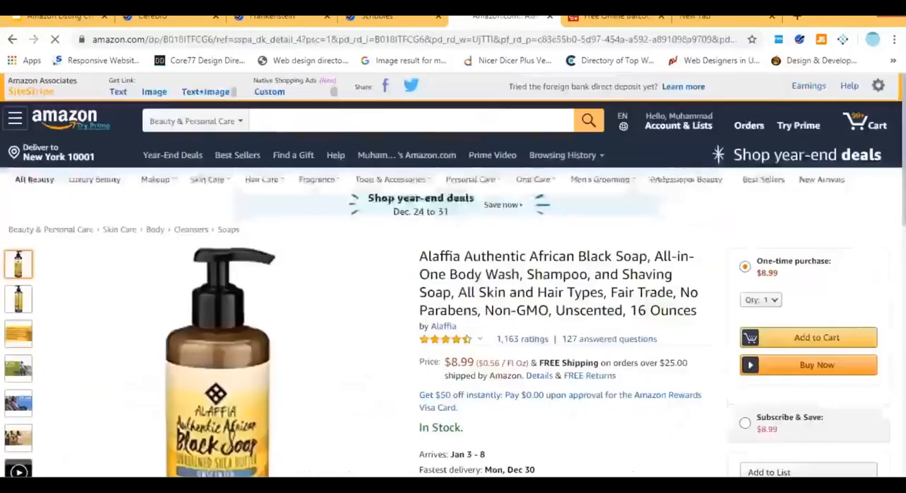
Examine the unscented Alaffia soap's Buy Box, Subscribe & Save option, scent and size variations, and other sellers.
scroll(453, 283, "down", 3)
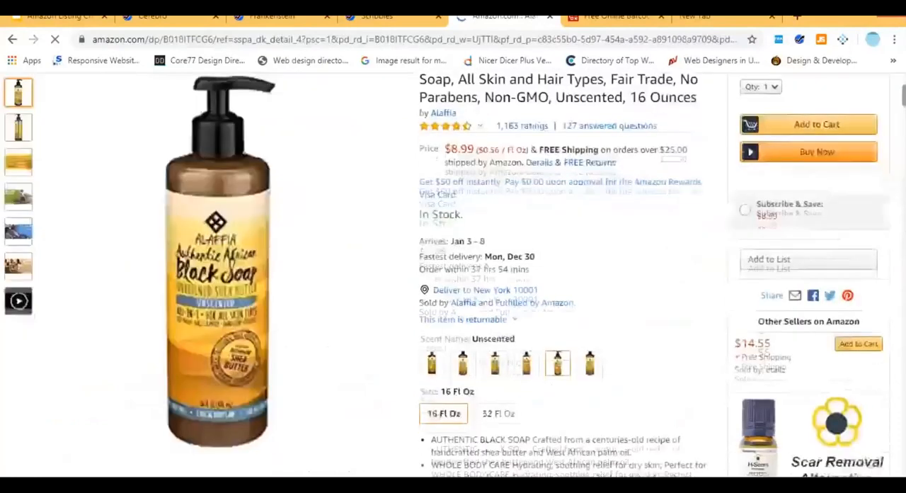
scroll(453, 283, "up", 3)
scroll(453, 283, "down", 1)
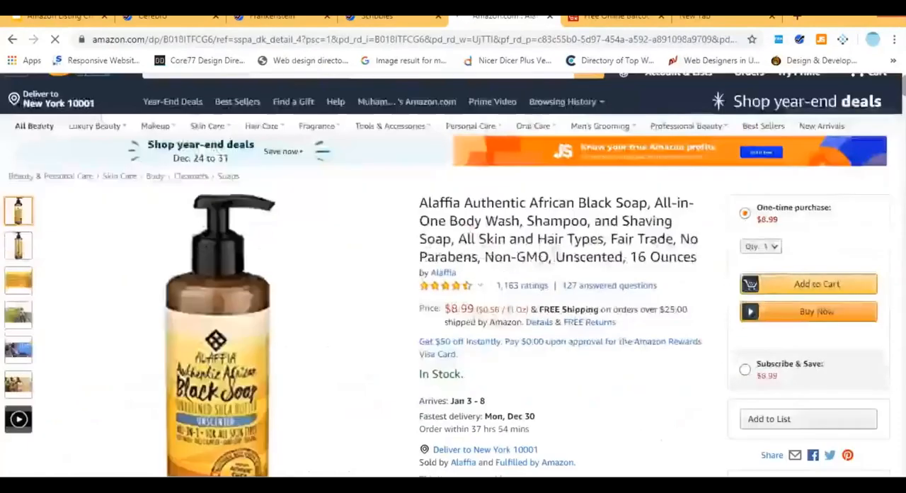
scroll(453, 283, "down", 2)
scroll(616, 277, "down", 3)
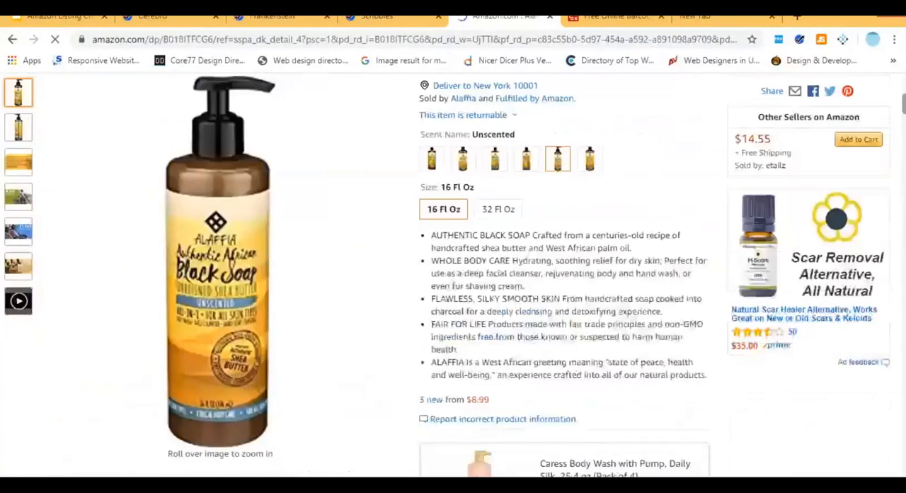
scroll(616, 278, "up", 2)
scroll(615, 278, "down", 3)
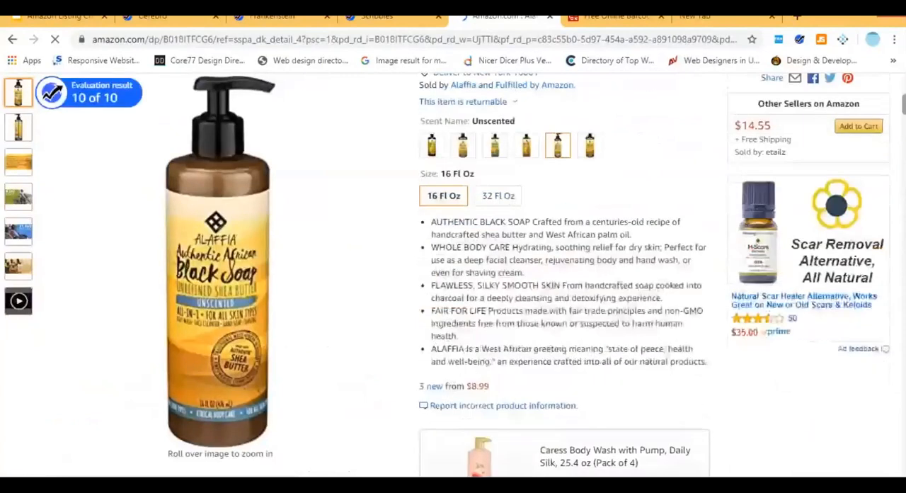
scroll(616, 277, "up", 4)
View the Alaffia soap's Eucalyptus Tea Tree scent in 32 Fl Oz and check its seller availability line.
left_click(432, 320)
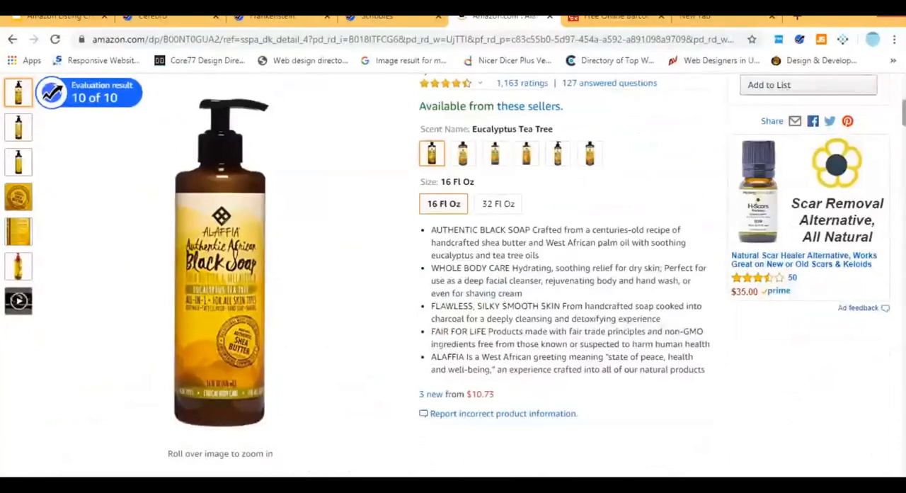
scroll(575, 358, "up", 4)
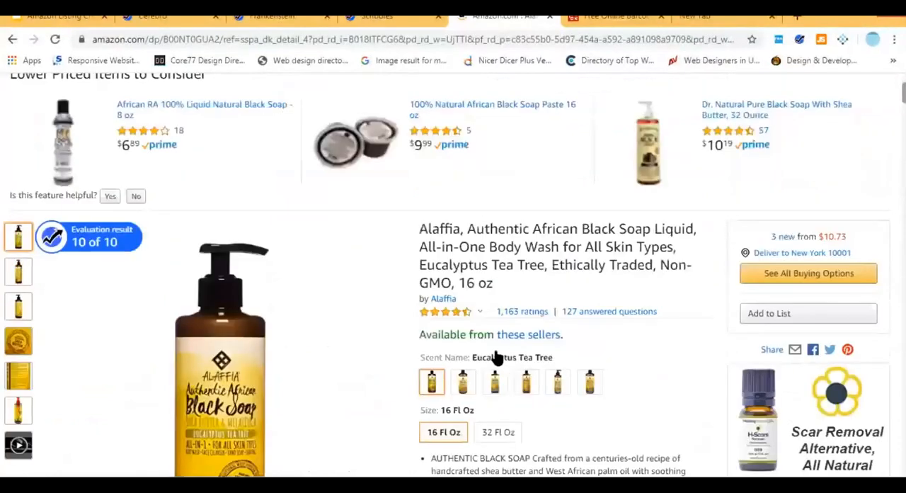
scroll(493, 358, "down", 1)
left_click(494, 358)
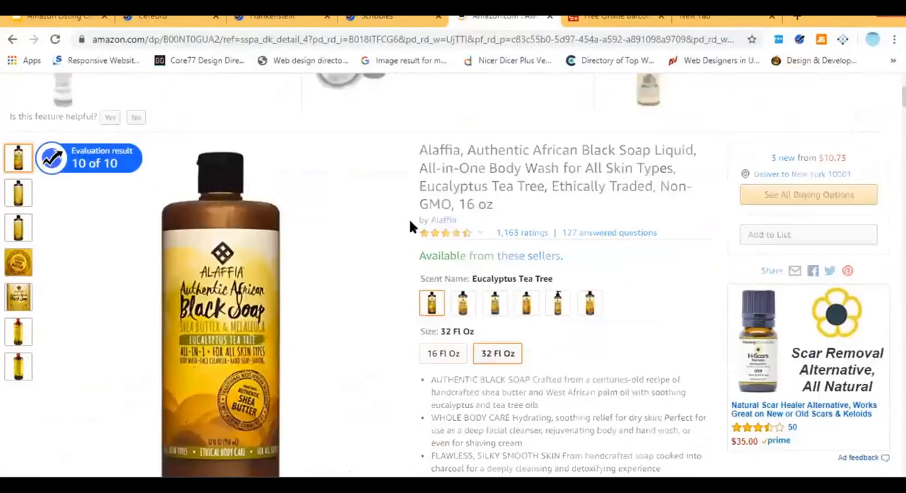
triple_click(574, 225)
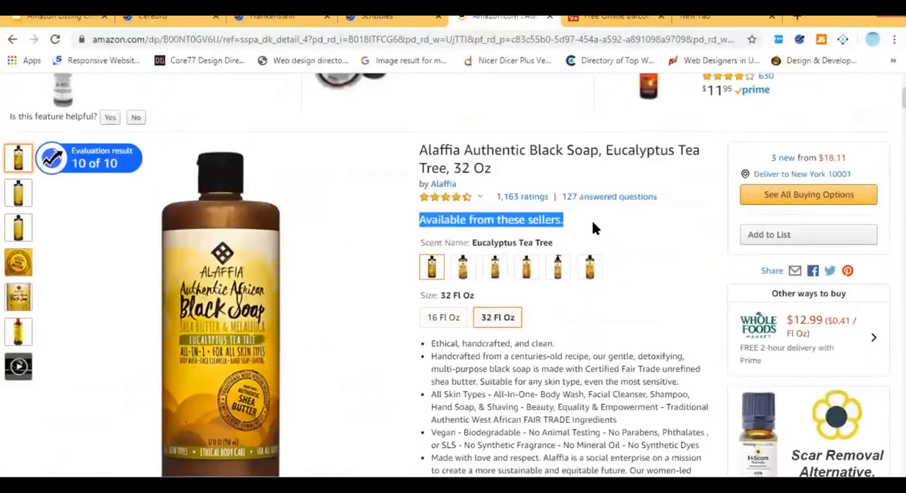
left_click(594, 224)
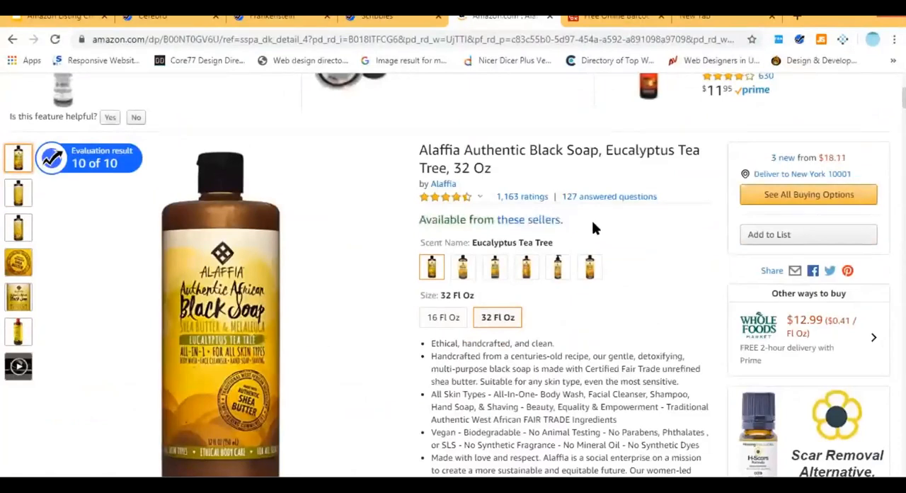
Switch the Eucalyptus Tea Tree soap to 16 Fl Oz and examine its seller availability line and buying options.
left_click(446, 320)
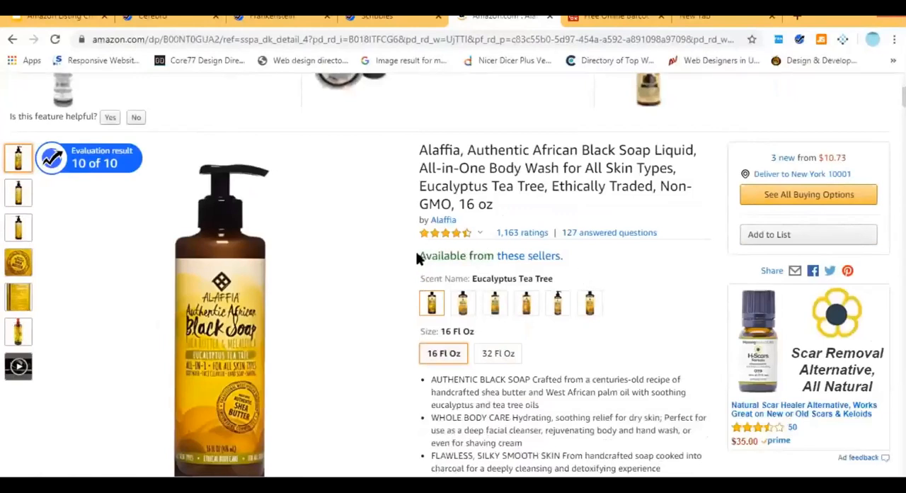
left_click_drag(565, 257, 418, 259)
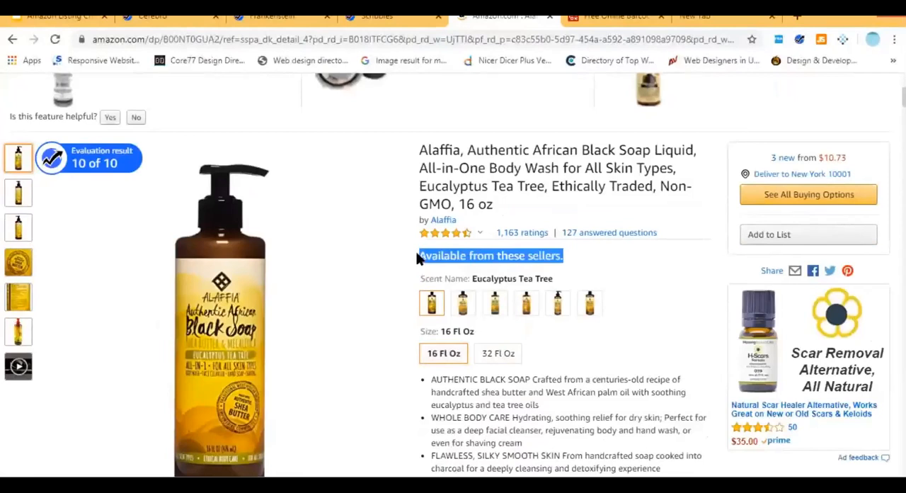
mouse_move(221, 297)
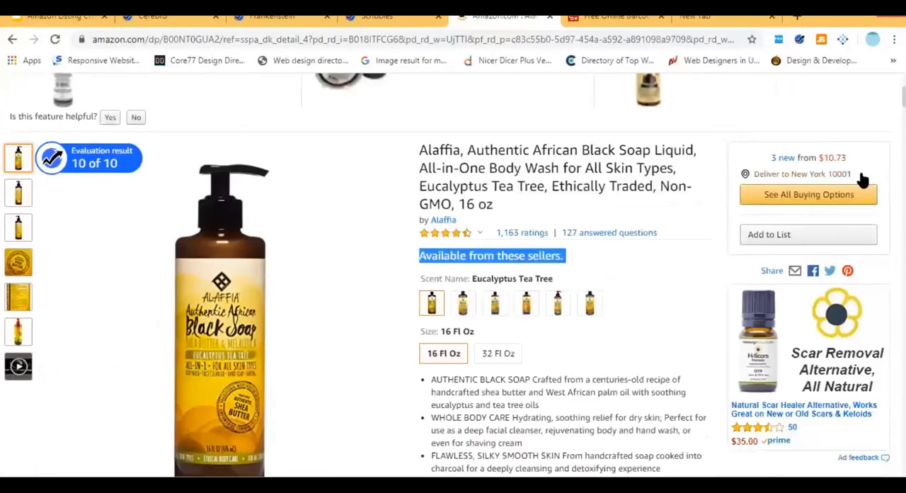
left_click(704, 179)
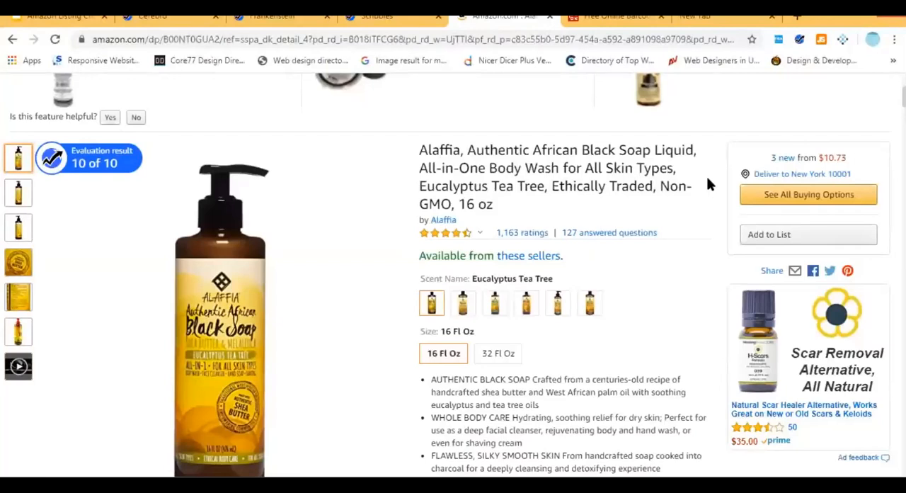
Select the Lavender Ylang Ylang scent and examine its Buy Box seller, fulfilment details and other sellers.
left_click(461, 304)
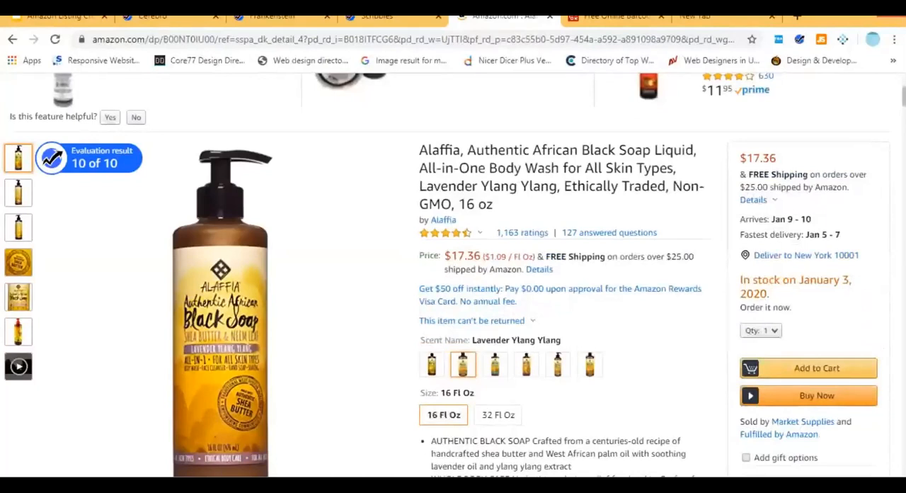
scroll(453, 275, "down", 3)
scroll(467, 467, "down", 3)
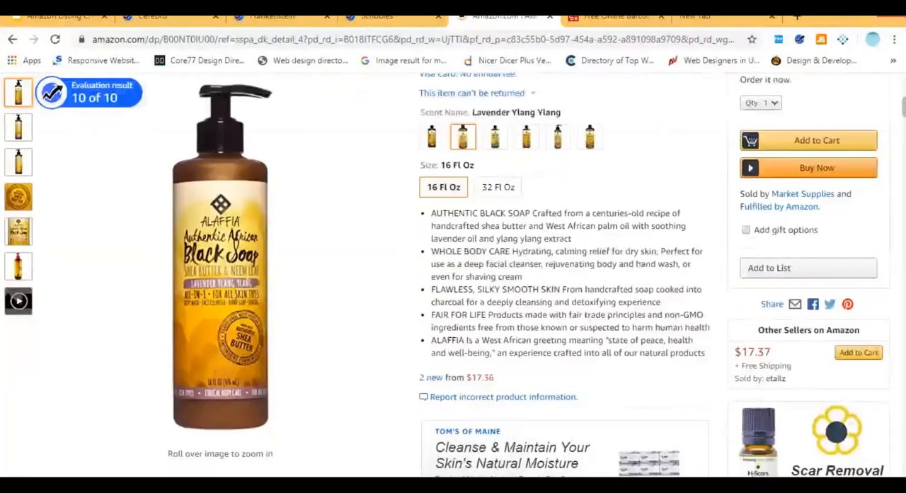
scroll(468, 467, "up", 2)
scroll(733, 338, "up", 2)
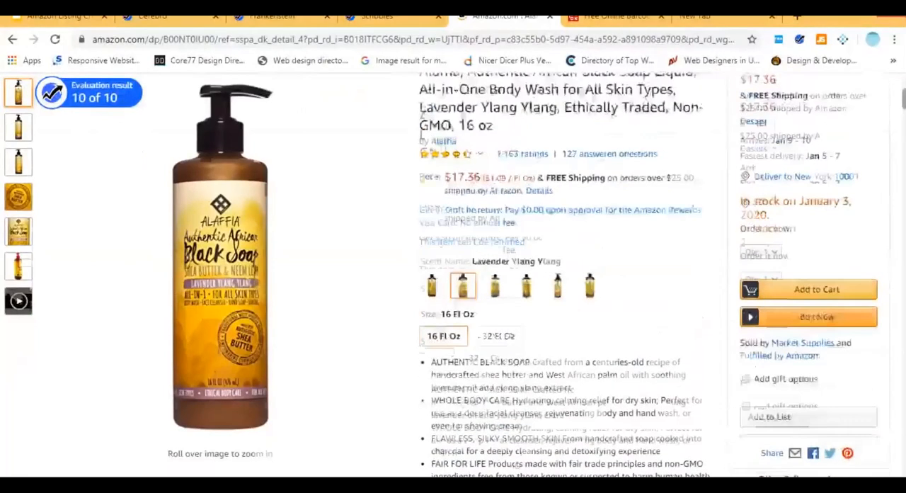
scroll(733, 339, "down", 2)
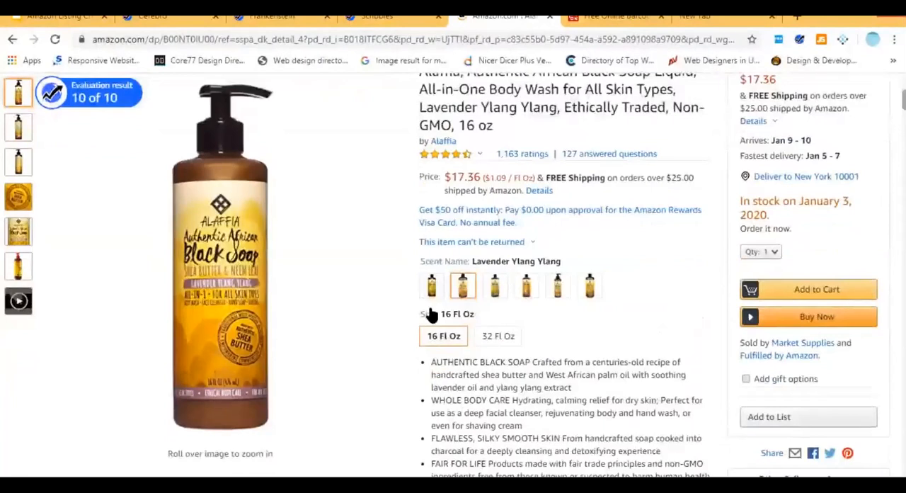
scroll(884, 121, "down", 3)
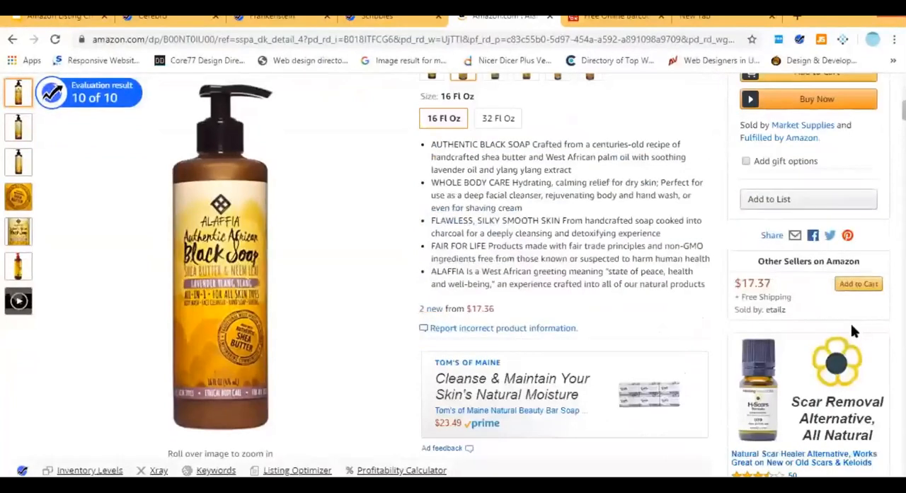
scroll(828, 319, "up", 3)
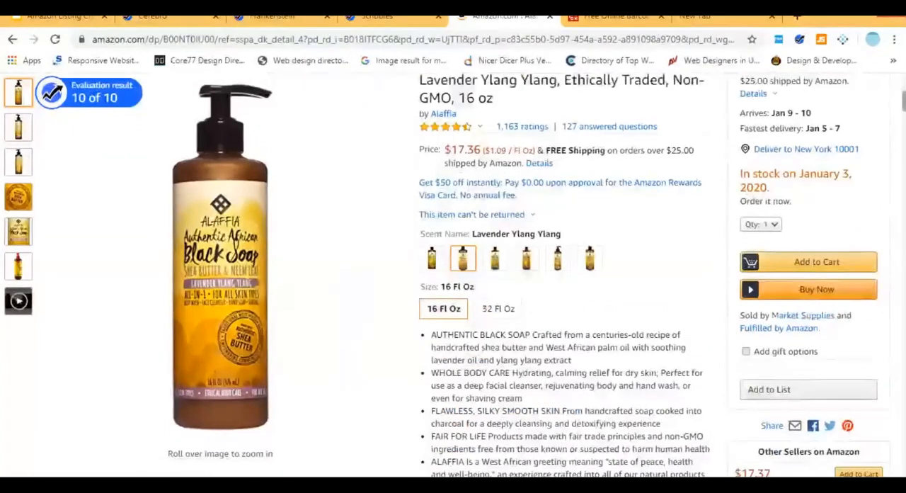
scroll(427, 366, "down", 2)
Open the new offers for the Lavender Ylang Ylang soap and examine each offer's price, delivery and seller details.
left_click(427, 366)
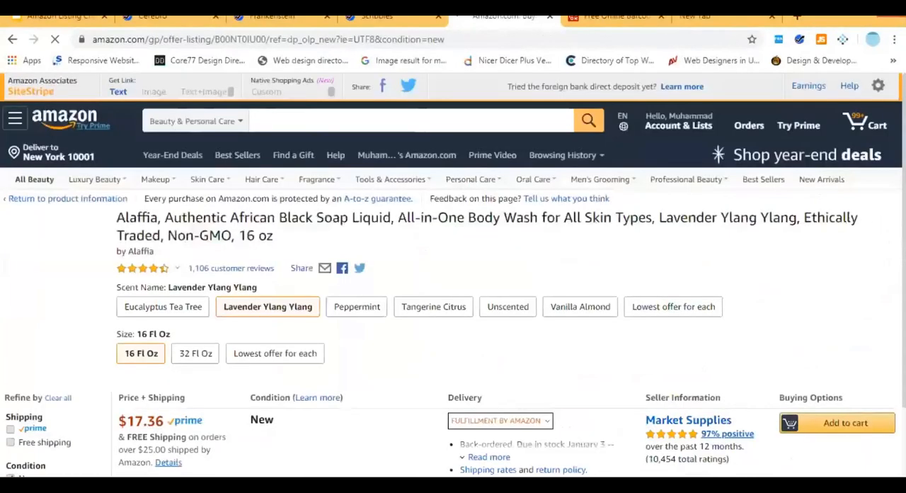
scroll(704, 293, "down", 2)
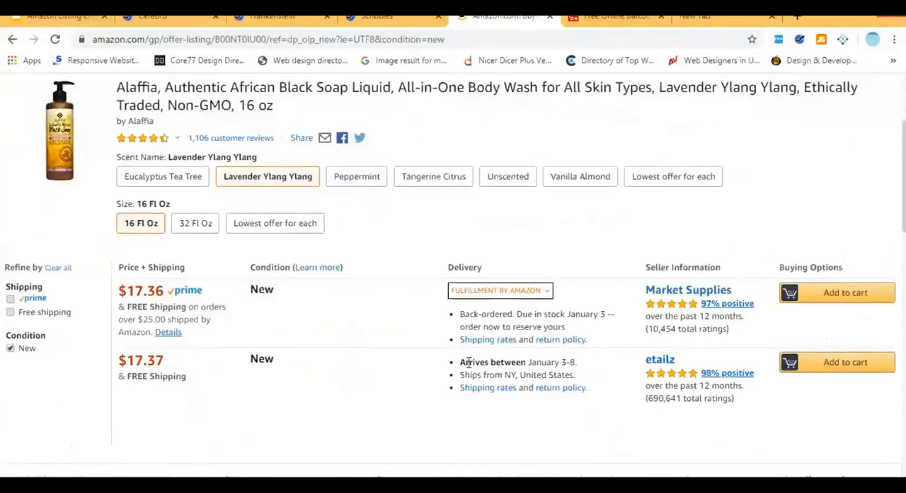
left_click_drag(469, 362, 460, 362)
triple_click(501, 375)
left_click_drag(782, 334, 124, 282)
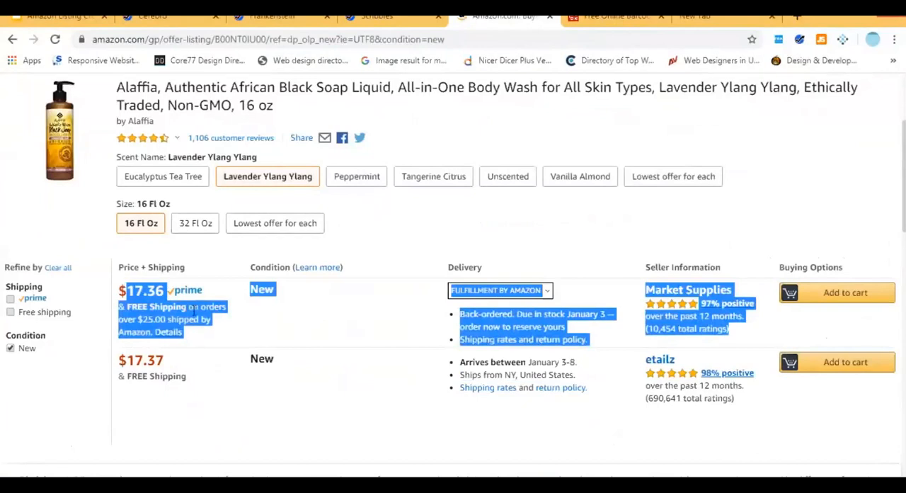
left_click(223, 316)
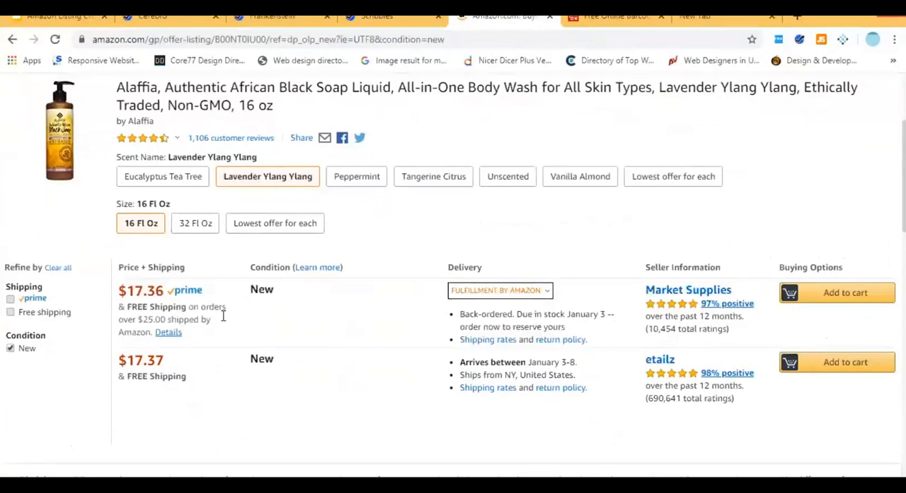
Compare the etailz offer with the Market Supplies offer on price, fulfilment, delivery and seller rating.
left_click_drag(760, 395, 128, 348)
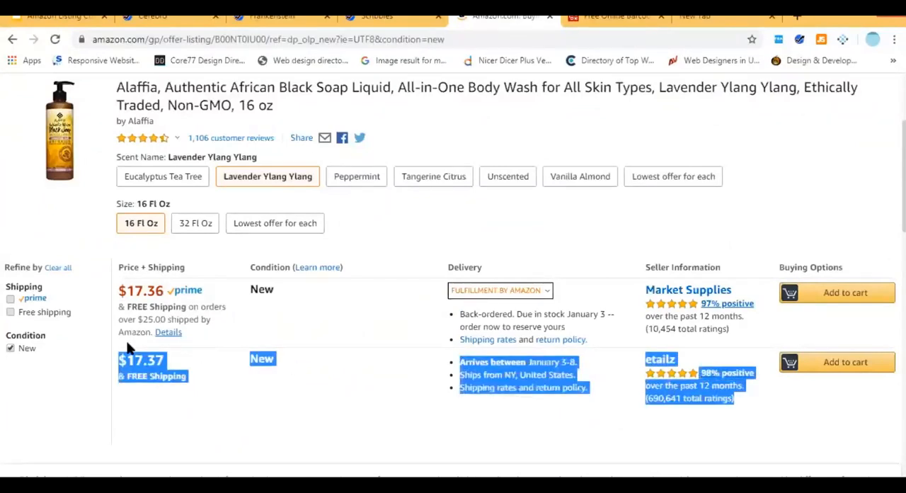
left_click(128, 348)
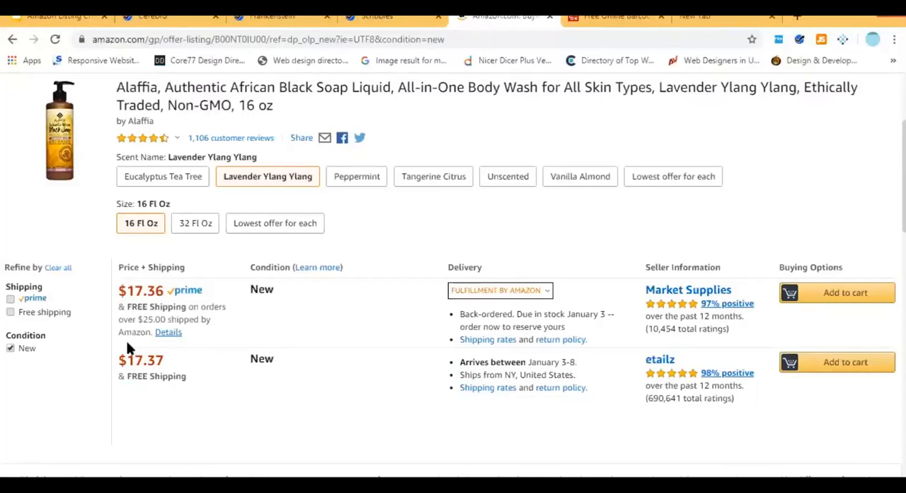
left_click_drag(733, 407, 122, 356)
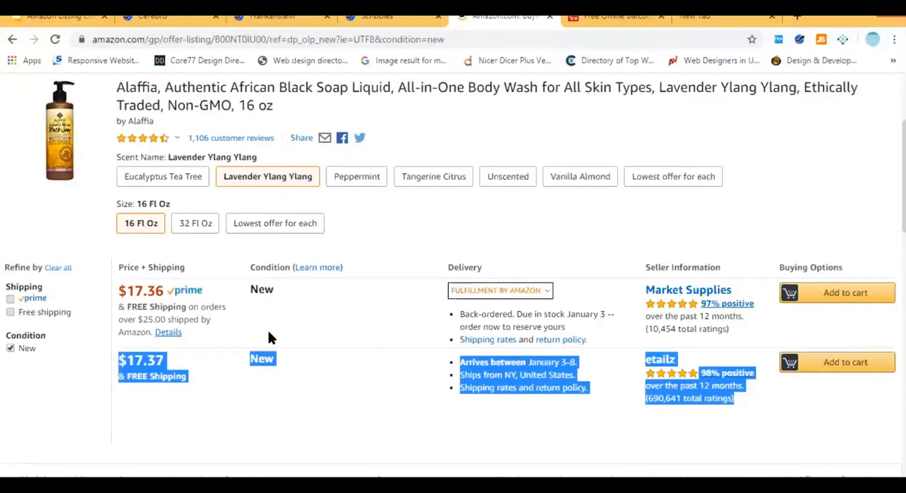
left_click_drag(748, 329, 599, 304)
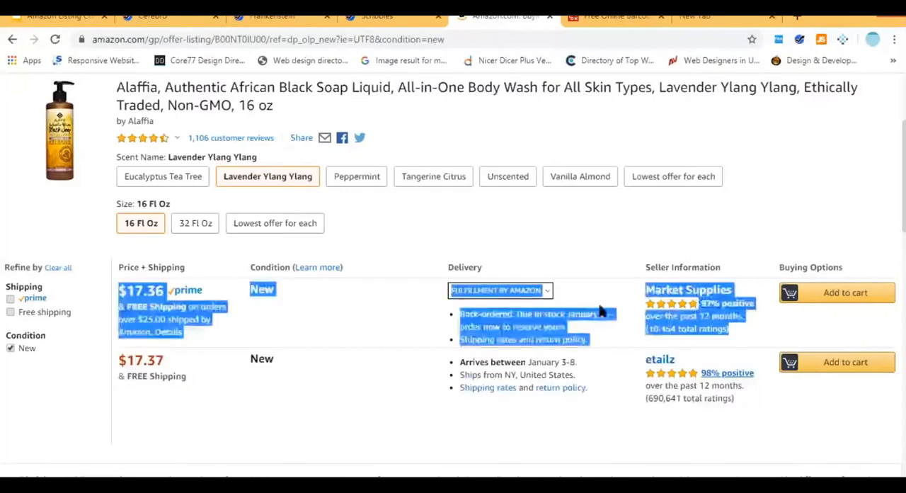
left_click(739, 299)
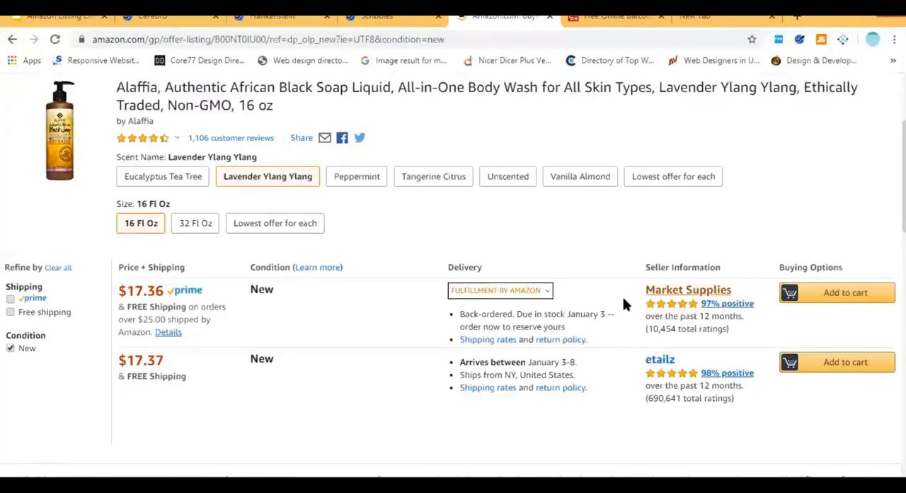
Examine the Fulfillment by Amazon benefits attached to the Market Supplies offer.
left_click(523, 293)
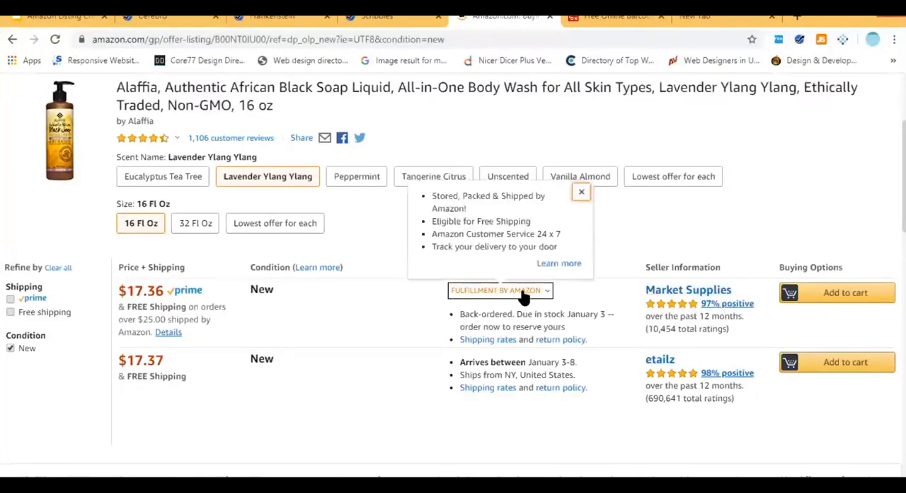
left_click(595, 290)
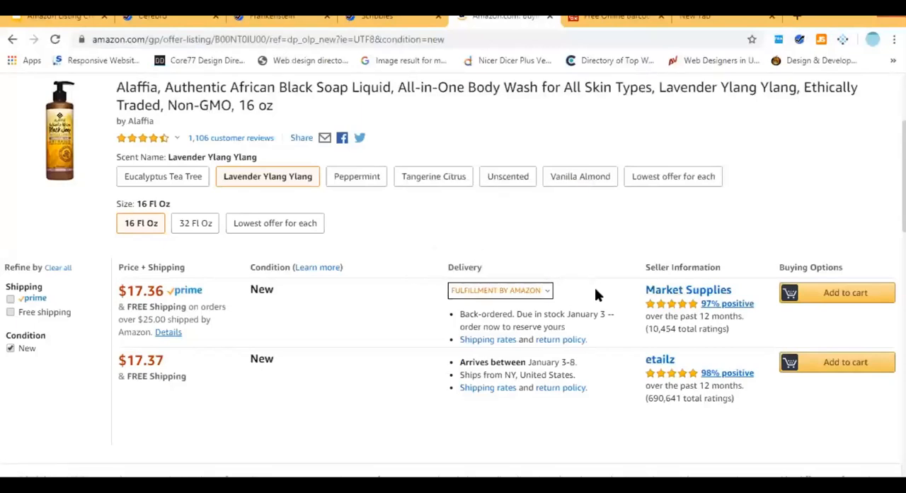
left_click_drag(737, 402, 386, 333)
left_click(771, 325)
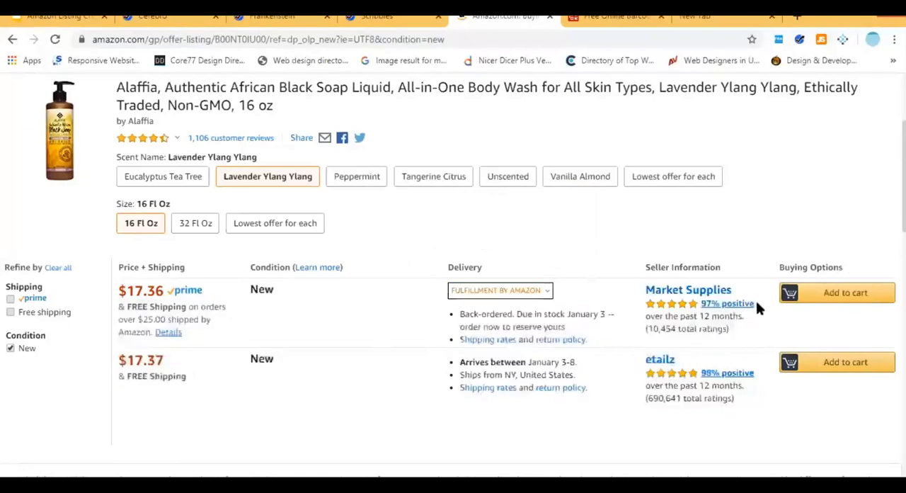
Compare Market Supplies and etailz on positive feedback percentage and total number of ratings.
left_click_drag(754, 303, 702, 304)
left_click_drag(755, 373, 701, 377)
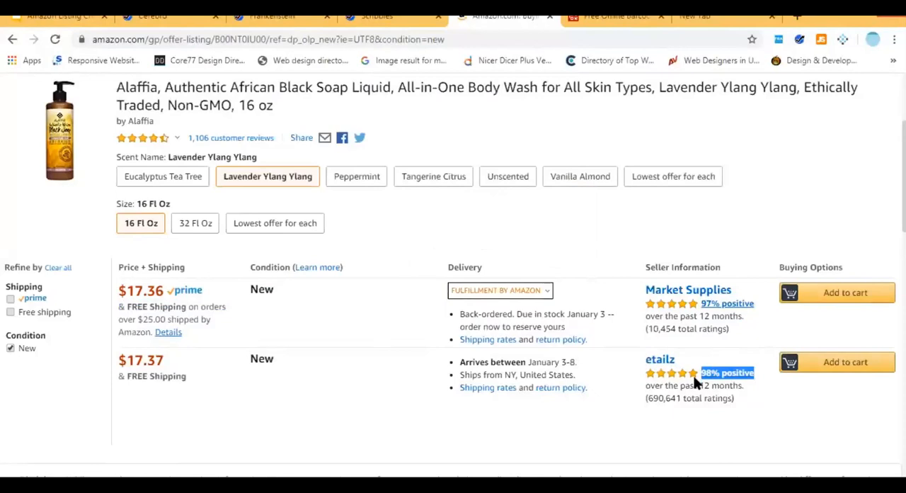
left_click_drag(729, 331, 637, 328)
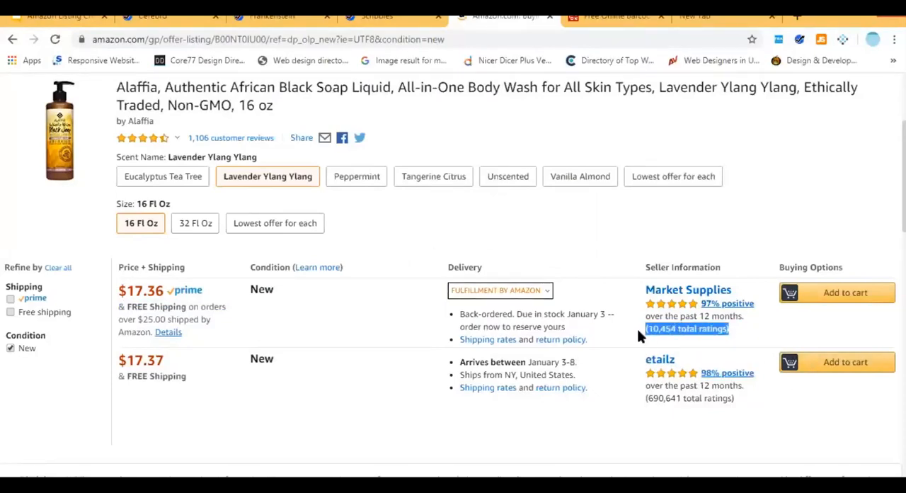
left_click_drag(736, 398, 645, 399)
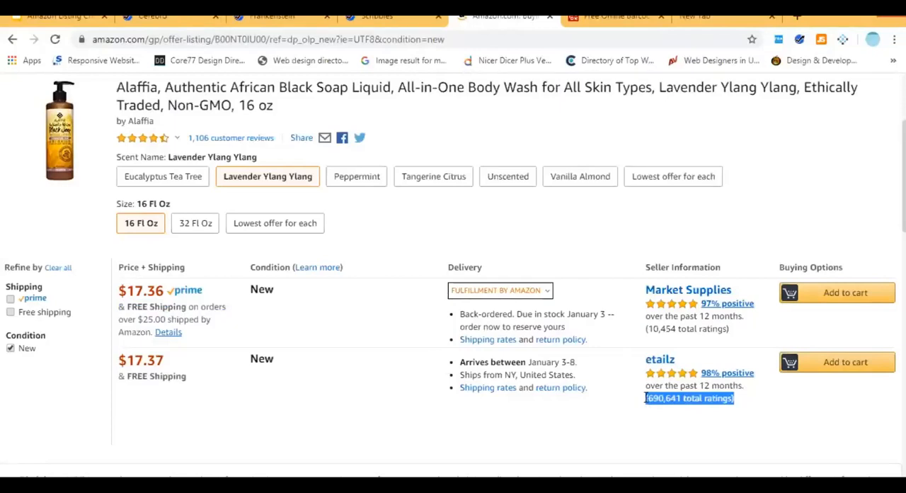
left_click_drag(422, 295, 748, 344)
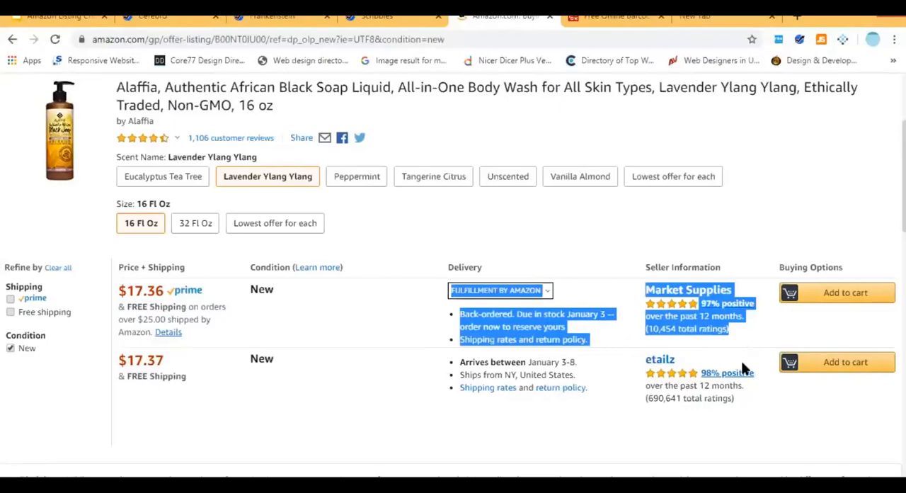
left_click_drag(743, 398, 120, 288)
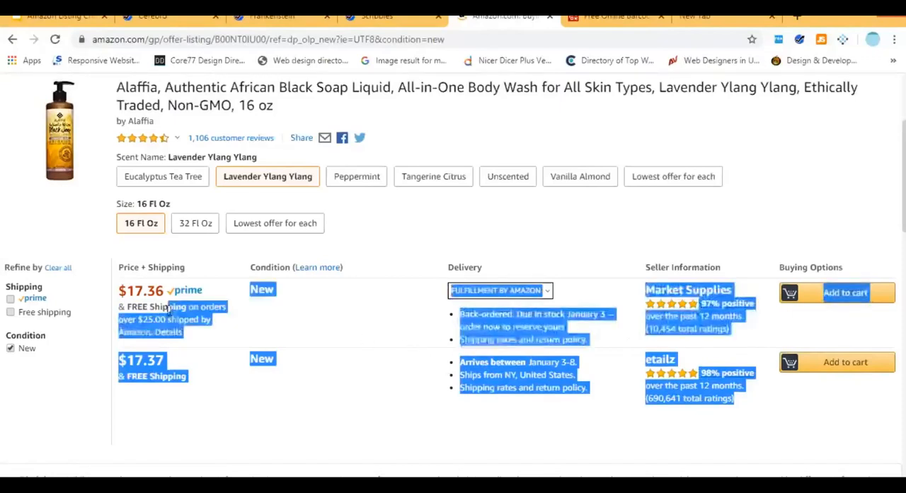
left_click(310, 370)
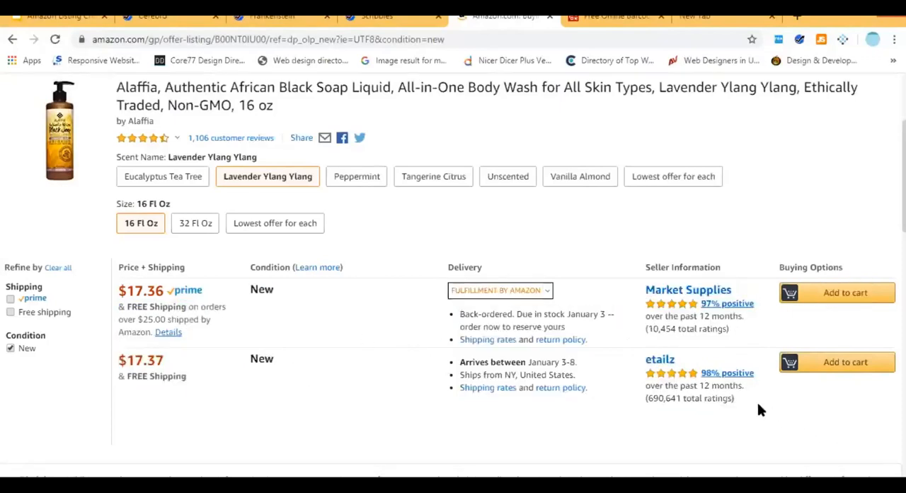
Open the etailz seller profile and its storefront, and examine how many products the seller lists.
left_click_drag(744, 398, 627, 389)
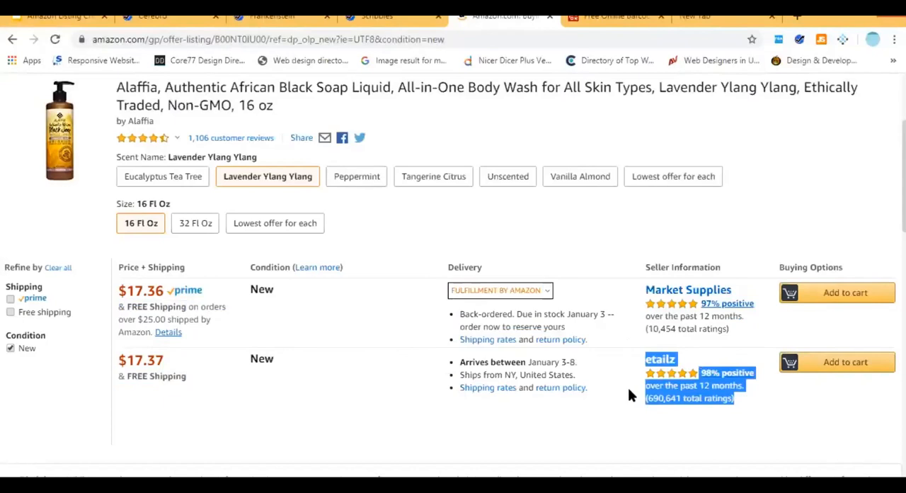
left_click(657, 361)
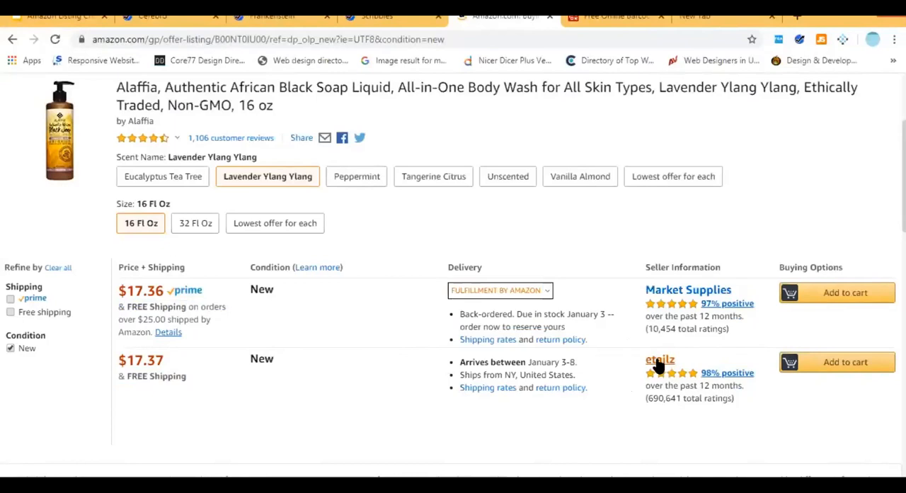
triple_click(690, 398)
left_click(652, 368)
left_click(654, 361)
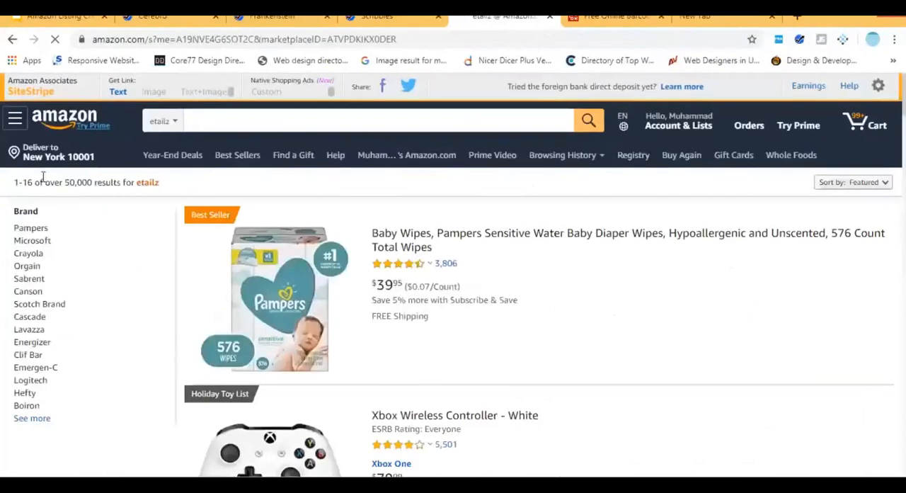
double_click(92, 182)
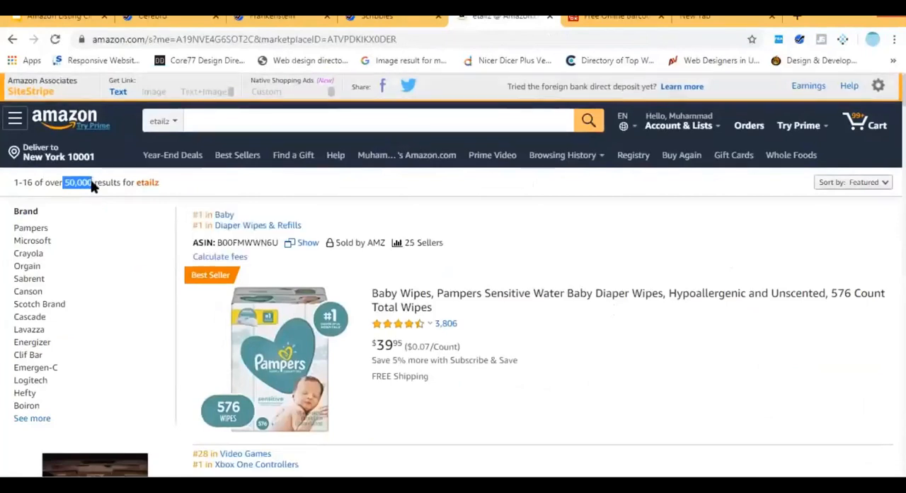
Return to the Lavender Ylang Ylang offers and review the etailz rating history against the full Market Supplies offer.
left_click(11, 40)
left_click(11, 39)
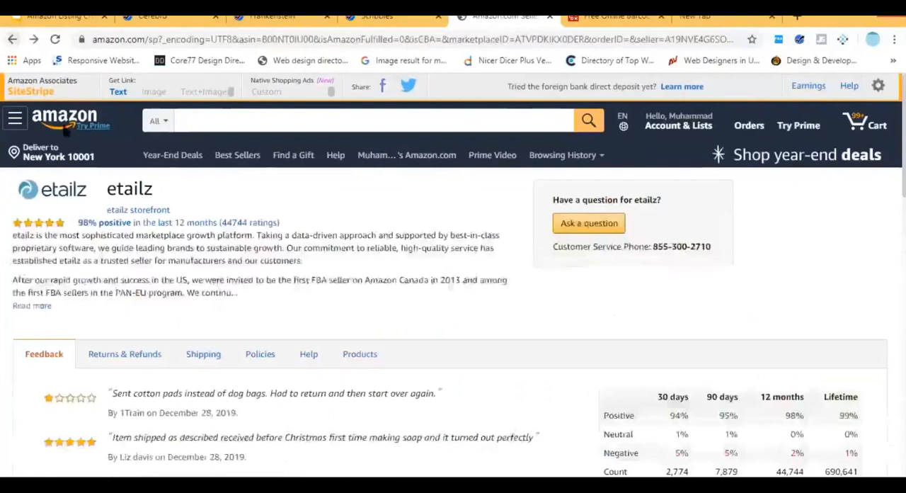
left_click_drag(743, 399, 650, 392)
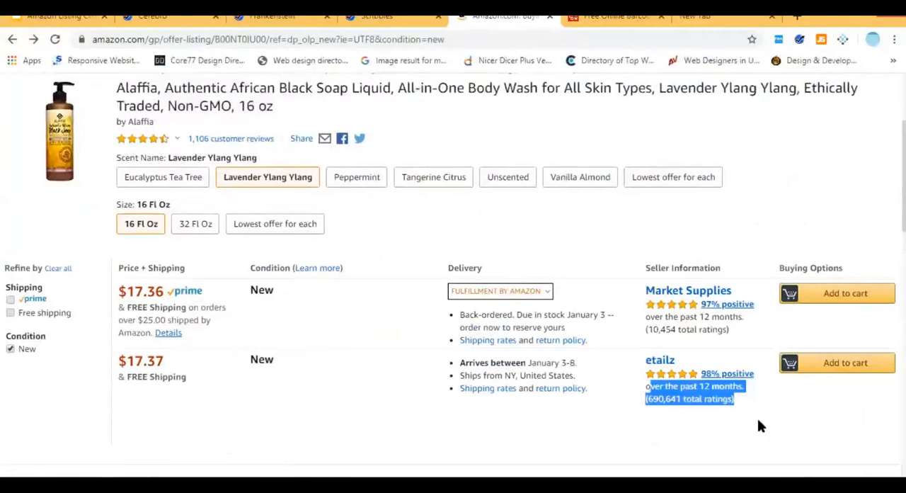
left_click(741, 398)
left_click_drag(739, 334, 117, 269)
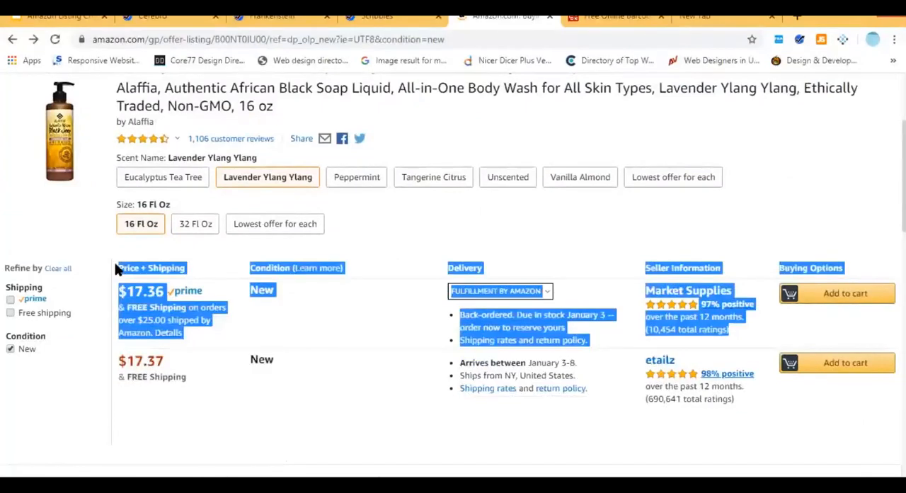
left_click(470, 266)
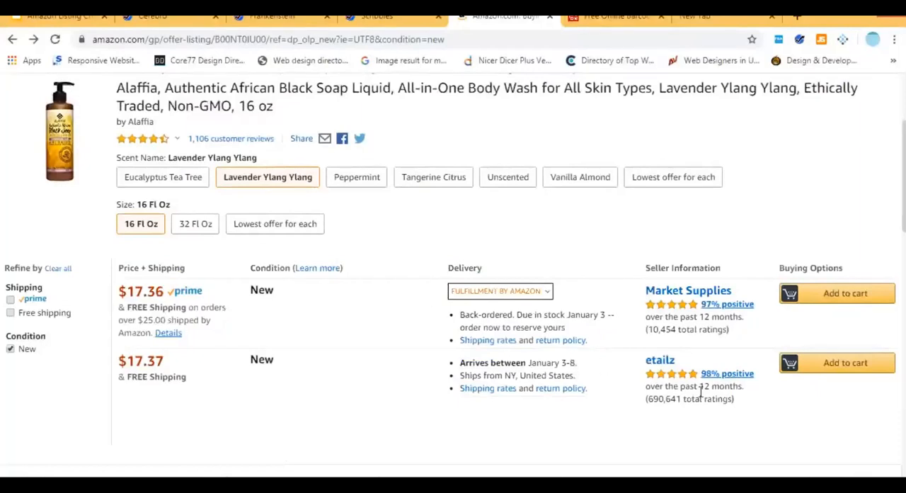
Compare the Market Supplies price with the etailz price for the Lavender Ylang Ylang soap.
triple_click(141, 291)
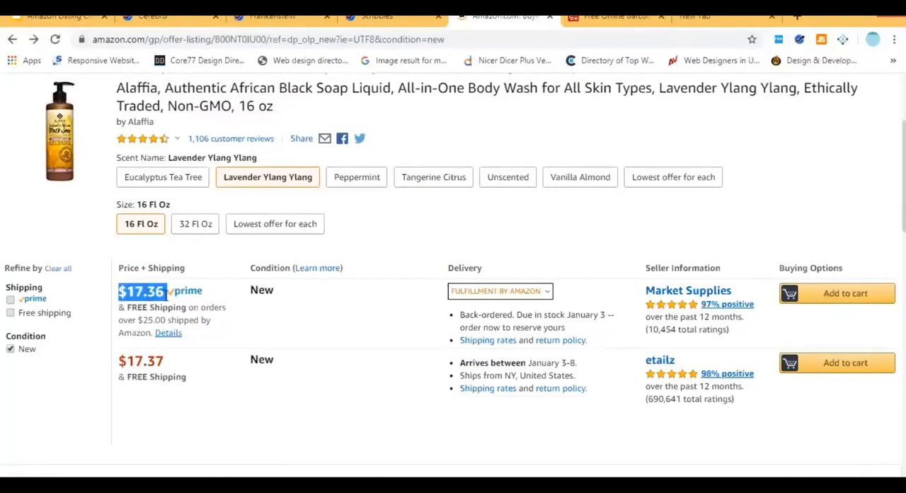
left_click(157, 293)
left_click_drag(143, 294, 154, 294)
triple_click(142, 363)
triple_click(143, 293)
double_click(148, 296)
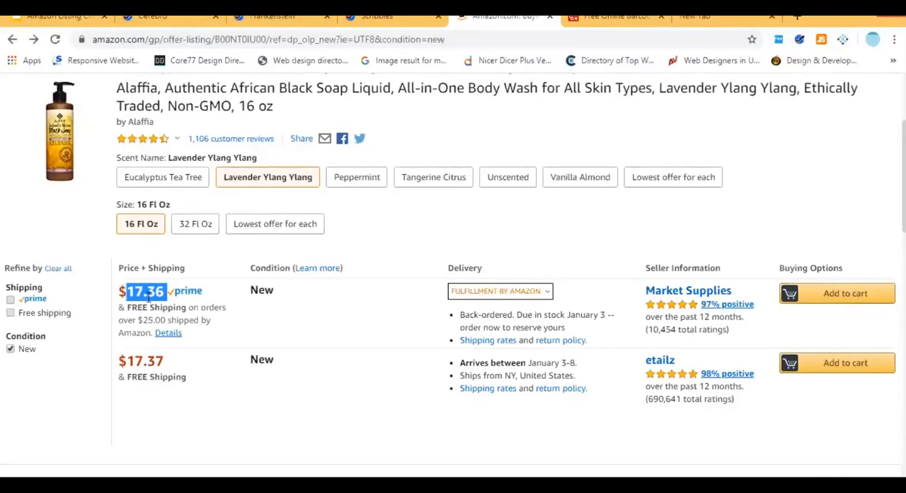
left_click(201, 361)
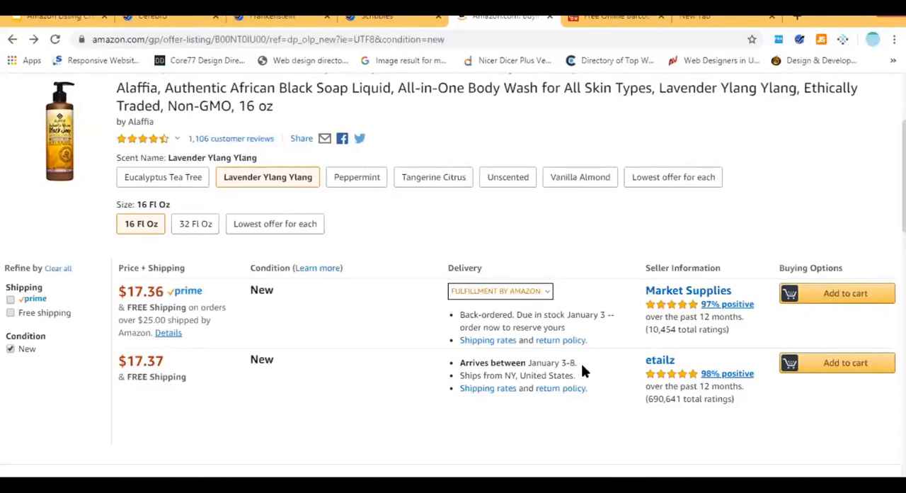
Weigh the Market Supplies offer's price and Amazon fulfilment against the etailz seller's rating count.
double_click(144, 291)
triple_click(143, 291)
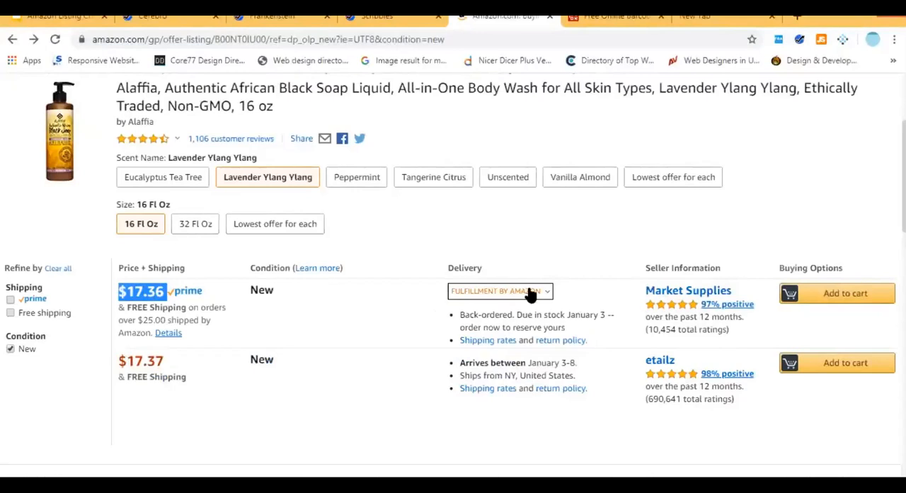
left_click(407, 316)
left_click_drag(734, 336, 135, 297)
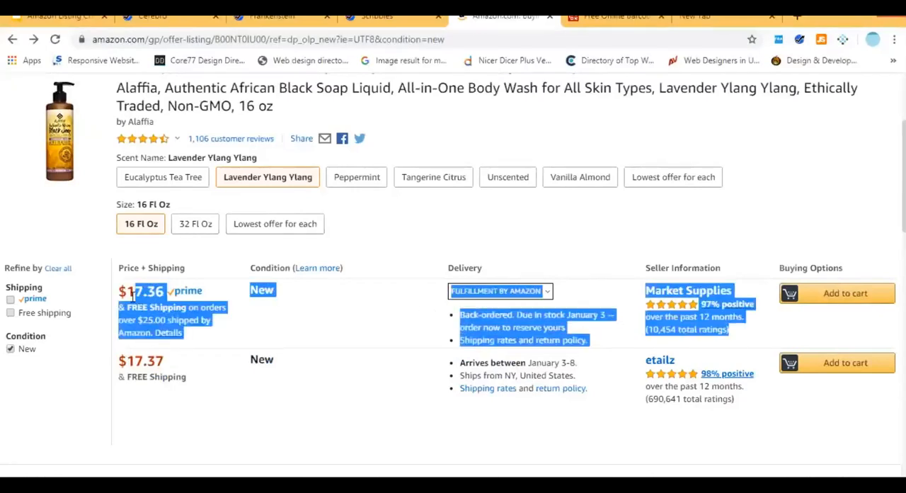
left_click_drag(739, 399, 645, 401)
left_click_drag(731, 330, 119, 292)
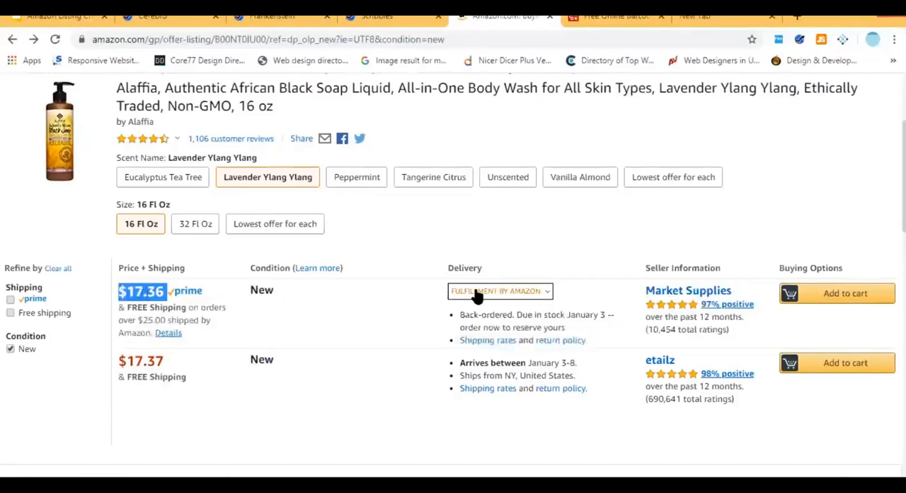
left_click(860, 196)
Switch to the Amazon Listing Creation presentation in Google Slides and highlight the EBC / A+ Content bullet.
scroll(862, 199, "up", 1)
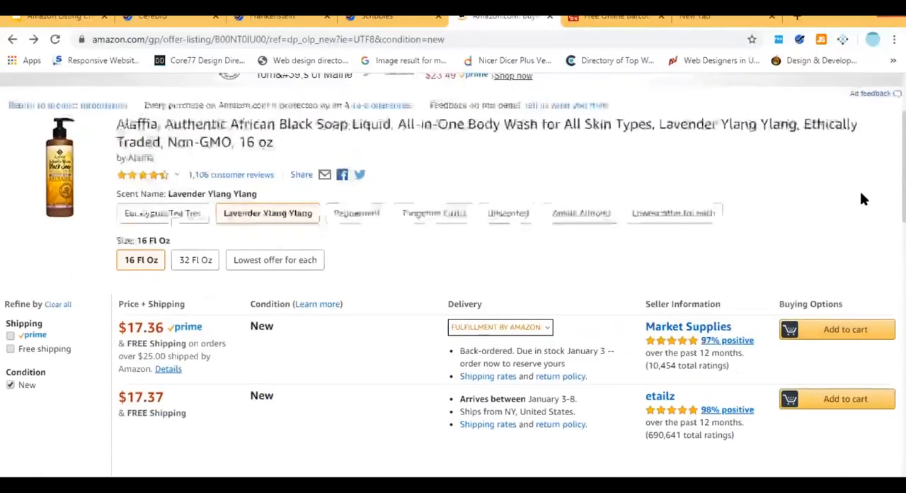
scroll(862, 207, "up", 2)
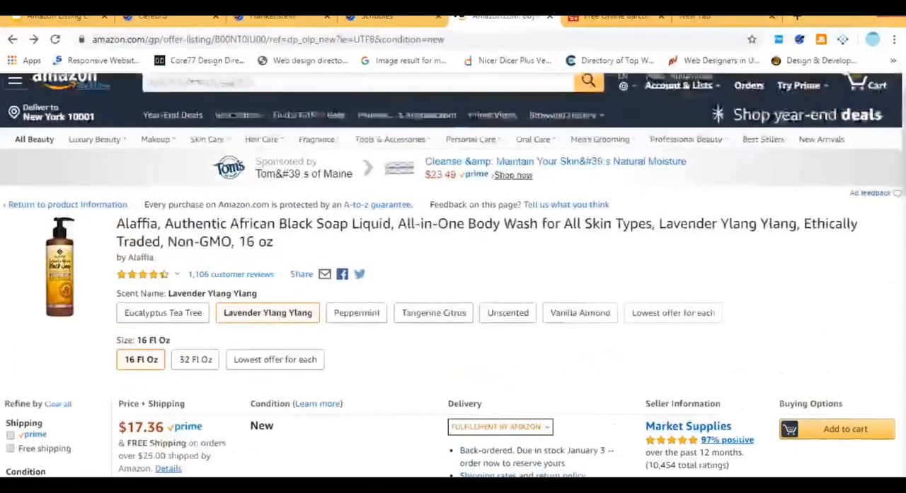
scroll(862, 207, "up", 1)
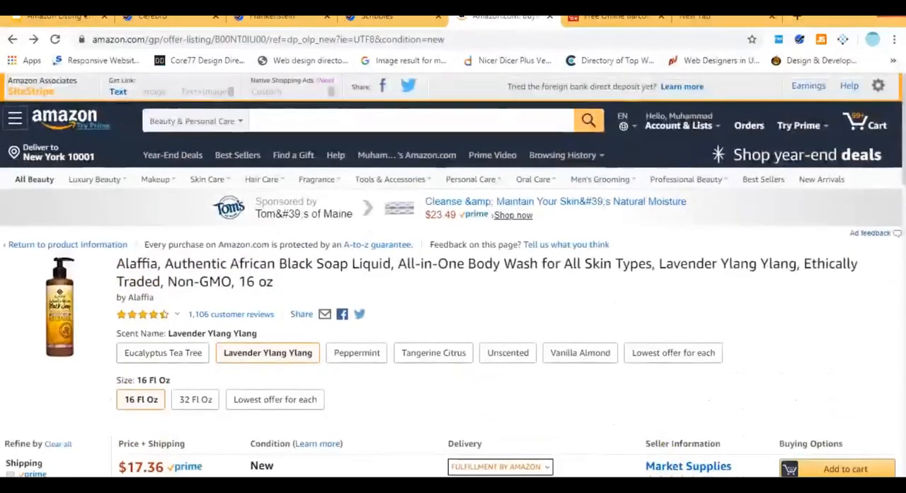
left_click(63, 23)
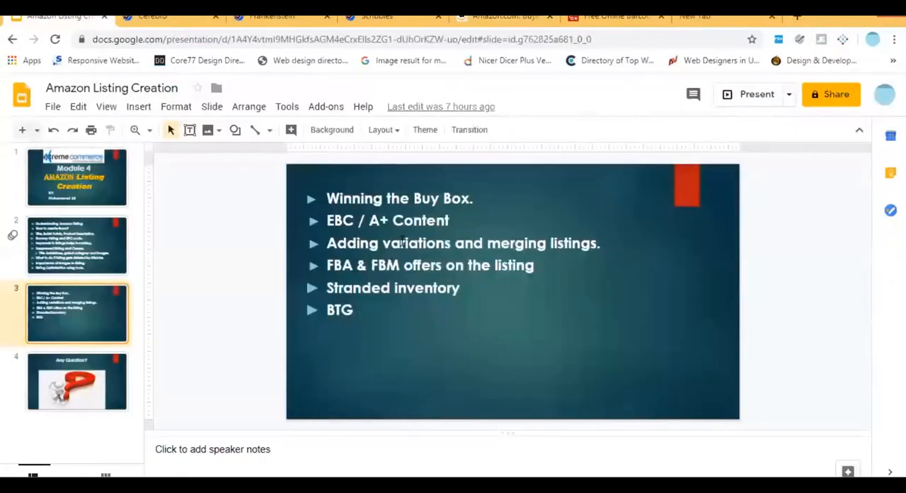
left_click(400, 241)
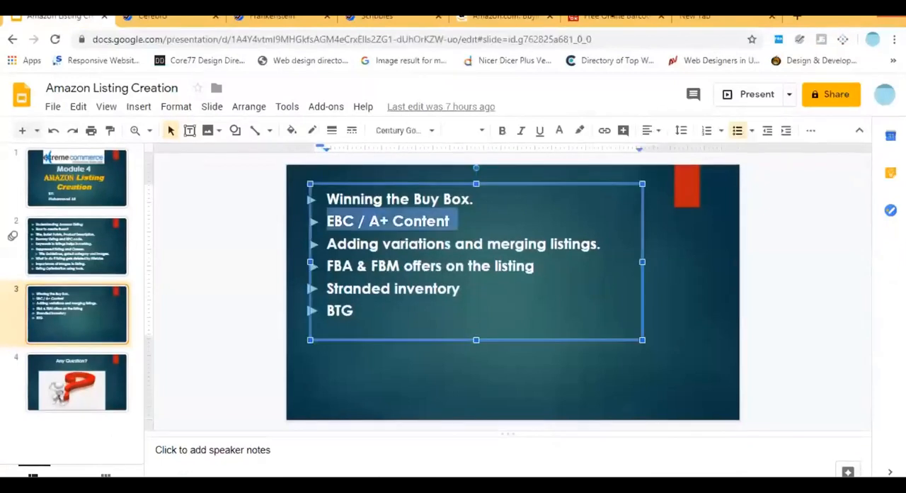
Close the online barcode generator page and search Amazon's Beauty & Personal Care department for "blanket".
left_click(658, 19)
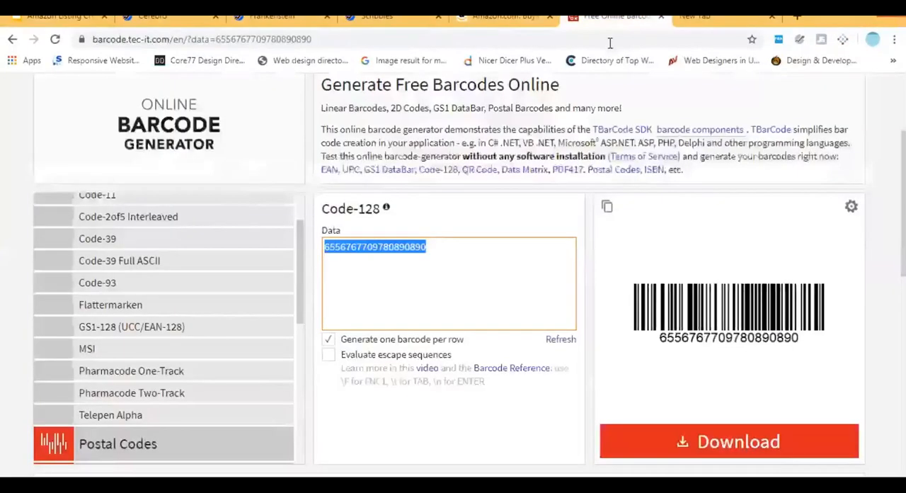
key("ctrl+w")
scroll(338, 134, "down", 2)
scroll(304, 113, "up", 2)
left_click(304, 117)
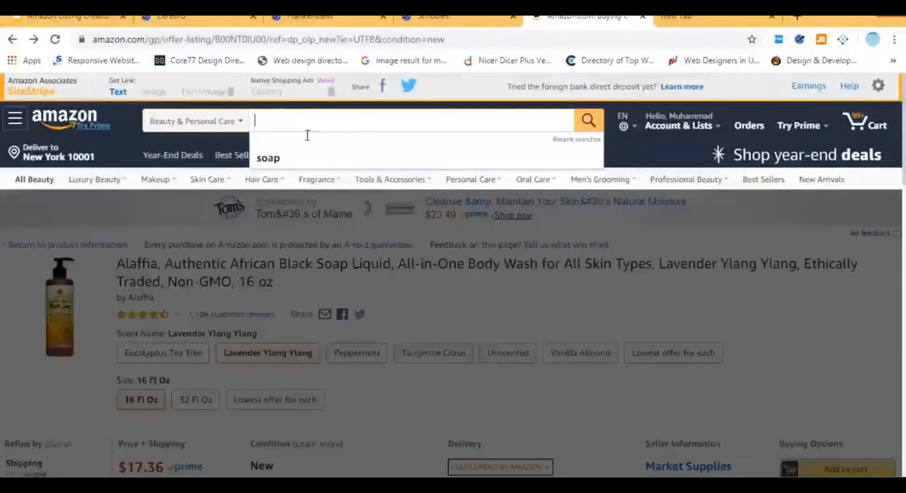
type("blanket")
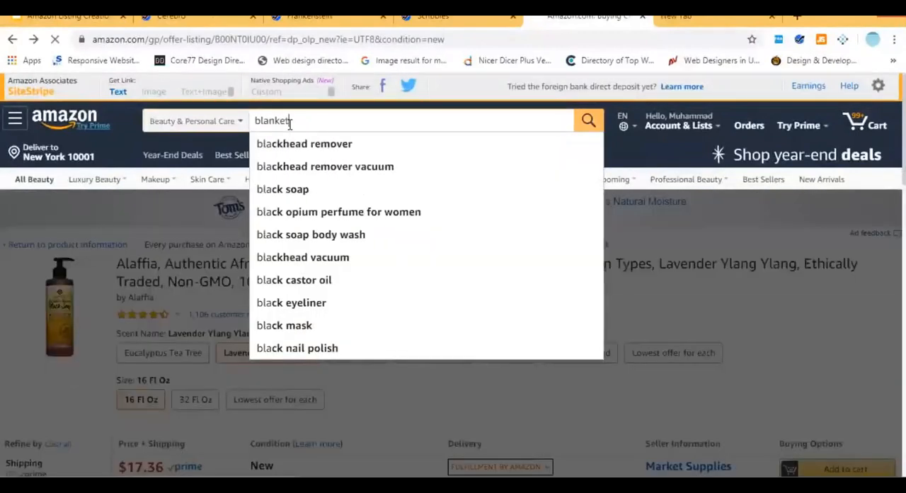
key("Return")
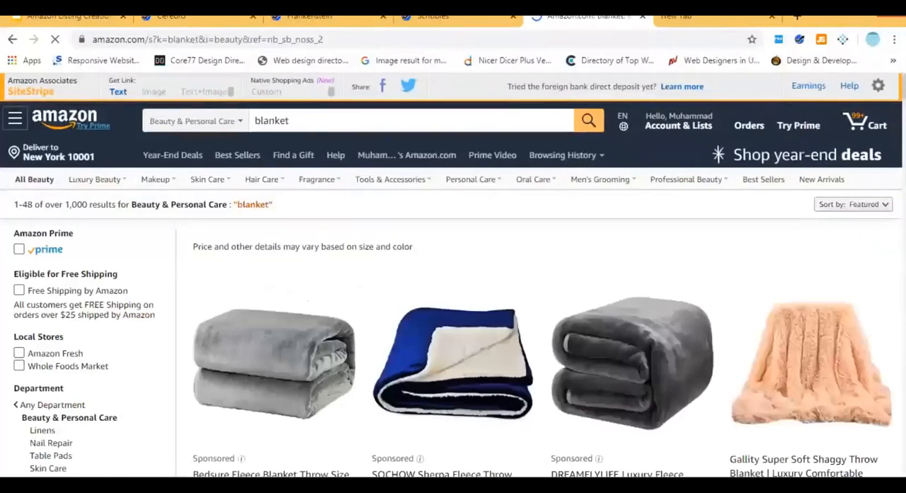
Open the BlanQuil Quilted Weighted Blanket (Navy 20lb) product page from the blanket search results.
scroll(276, 371, "down", 8)
scroll(249, 357, "down", 5)
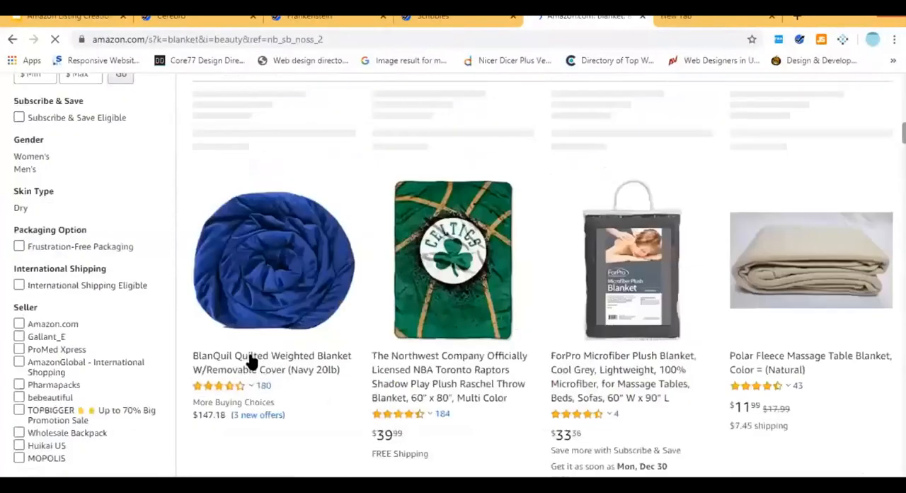
left_click(252, 360)
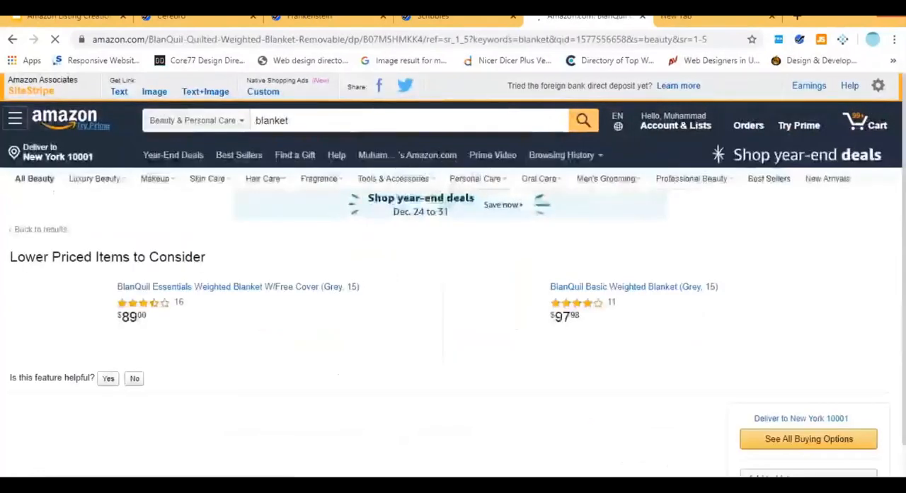
Examine the A+ Content in the BlanQuil blanket's product description, including its banner images, feature blocks and Specs section.
scroll(383, 267, "down", 2)
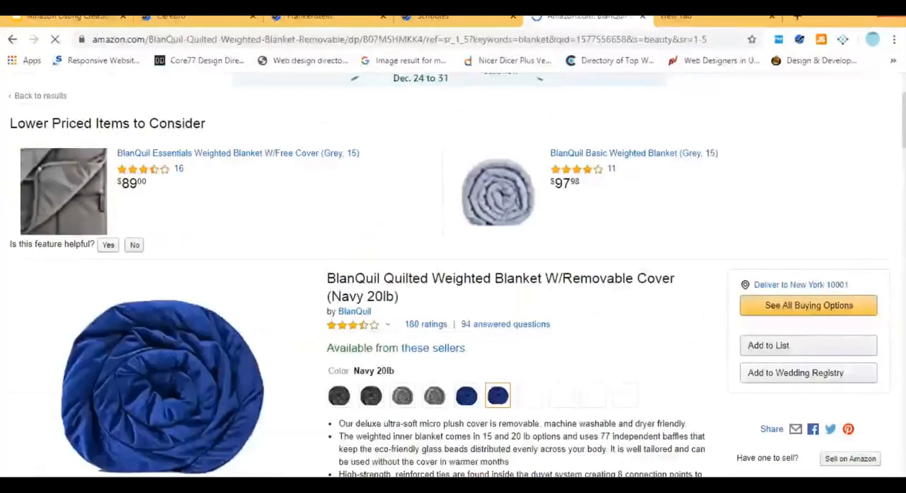
scroll(390, 390, "down", 10)
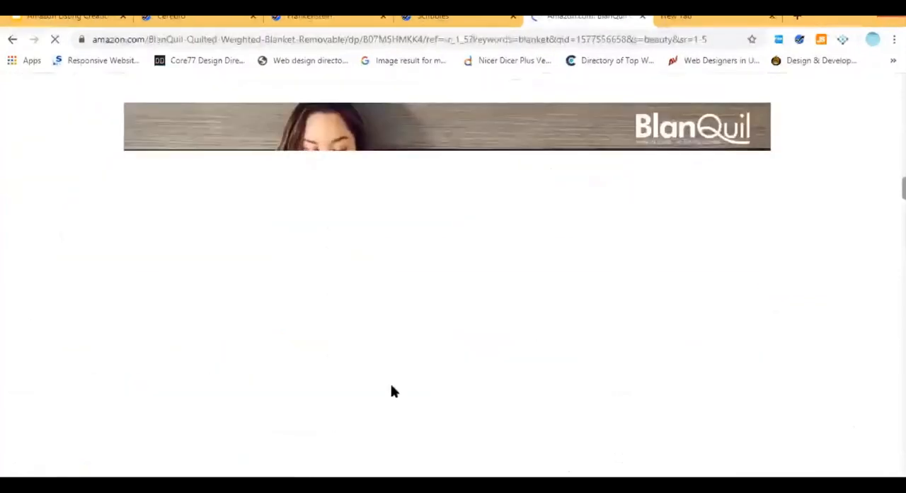
scroll(390, 390, "up", 4)
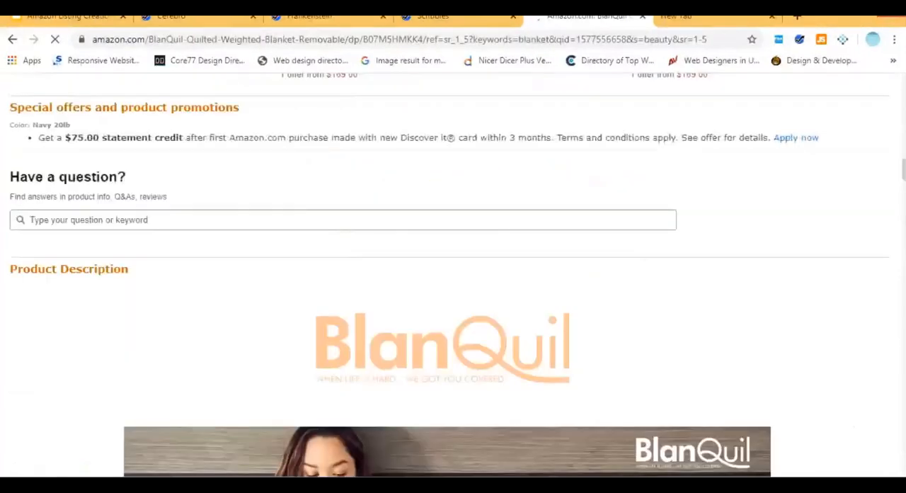
scroll(453, 284, "down", 4)
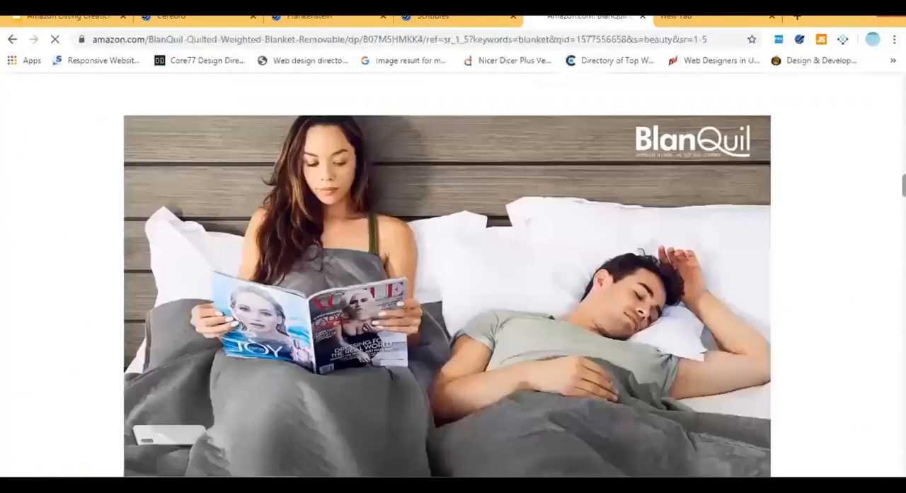
scroll(453, 283, "down", 10)
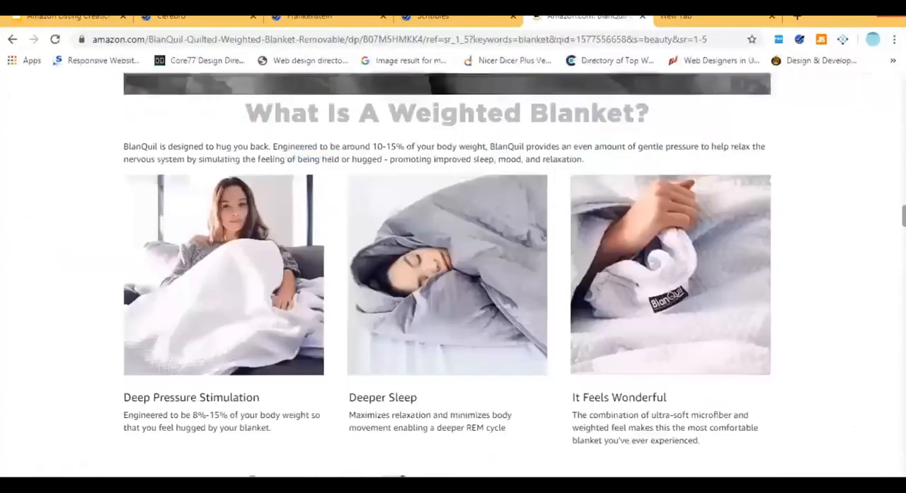
scroll(453, 283, "down", 15)
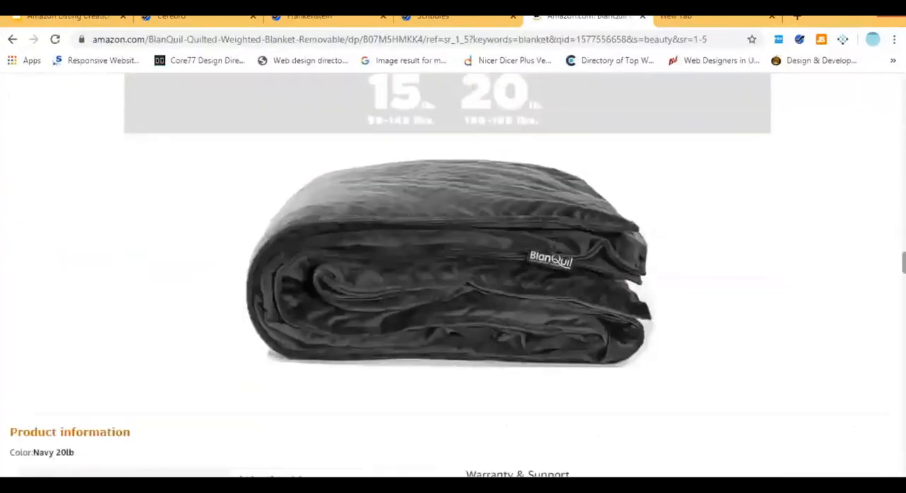
scroll(453, 284, "down", 3)
scroll(453, 283, "up", 3)
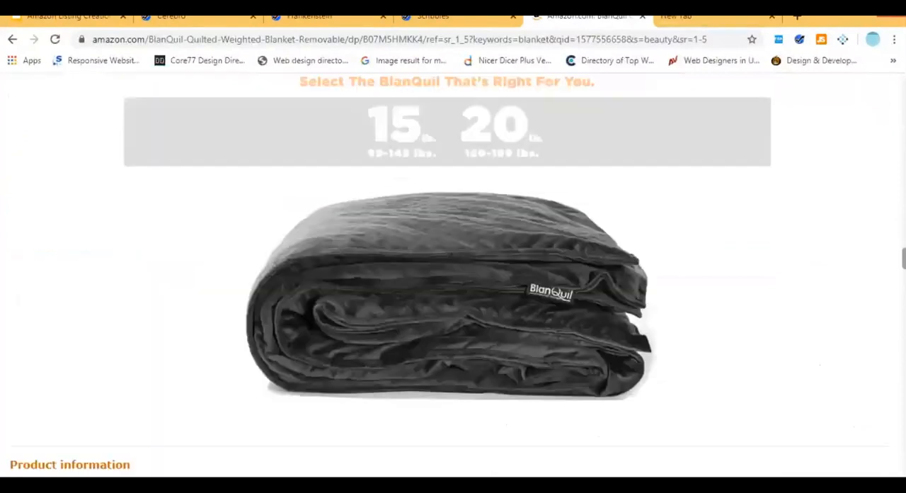
scroll(755, 160, "up", 5)
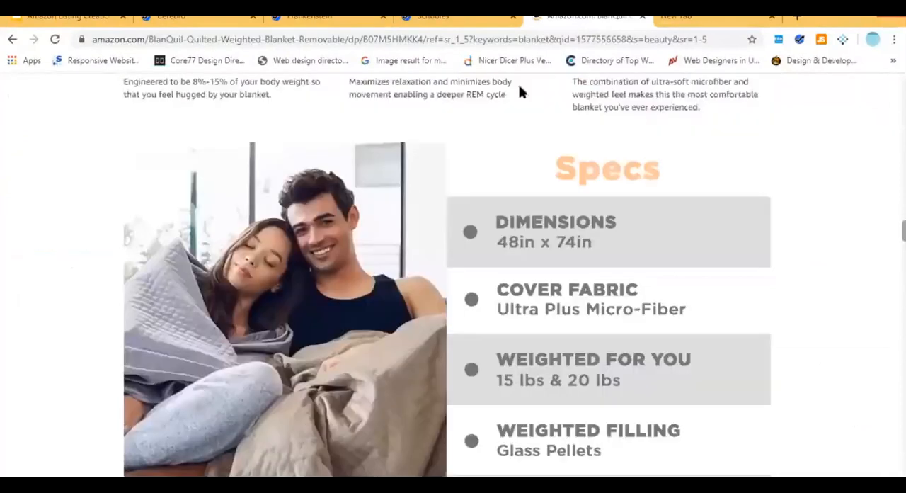
scroll(522, 90, "up", 5)
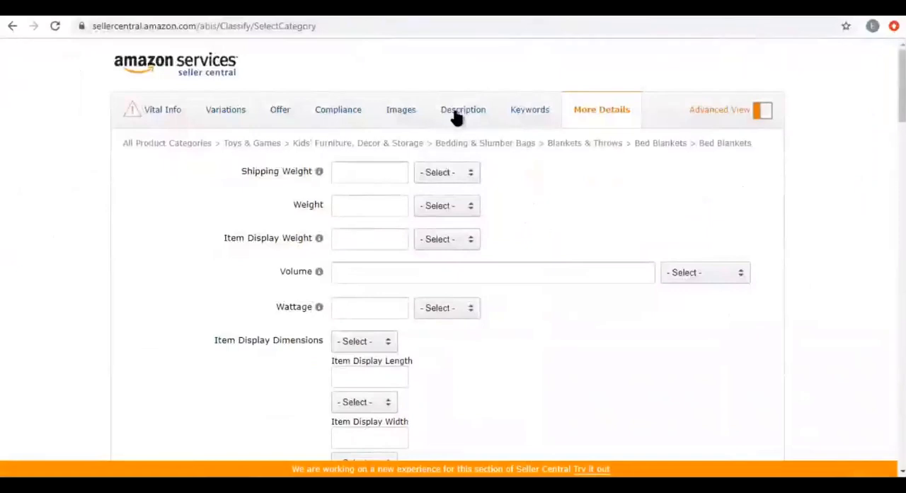
Switch to the Bed Blankets listing form in Seller Central, open its Description section and slightly enlarge the Product Description box.
left_click(456, 113)
left_click(340, 174)
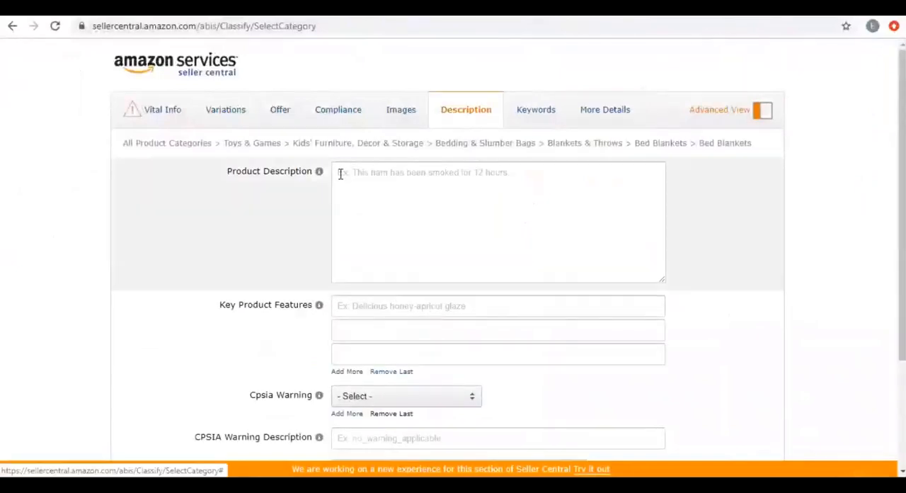
left_click(340, 170)
left_click_drag(659, 279, 676, 295)
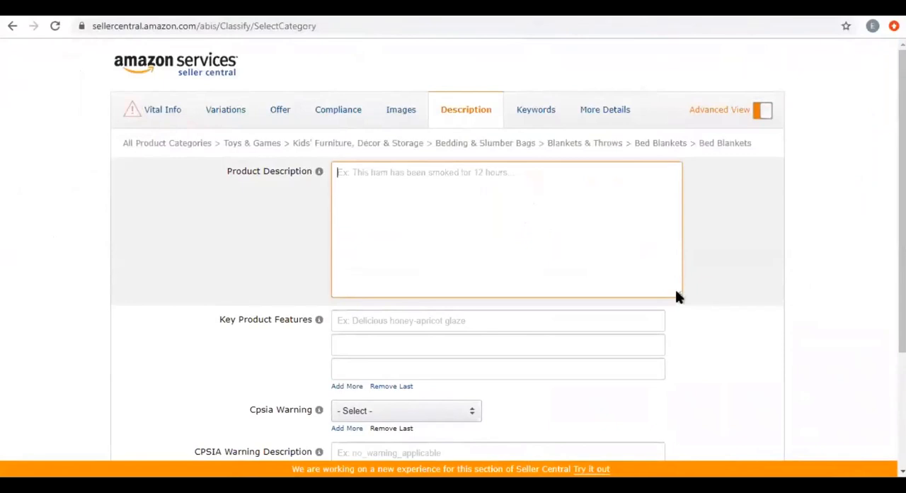
mouse_move(676, 297)
left_mouse_down()
mouse_move(651, 296)
mouse_move(665, 290)
left_mouse_up()
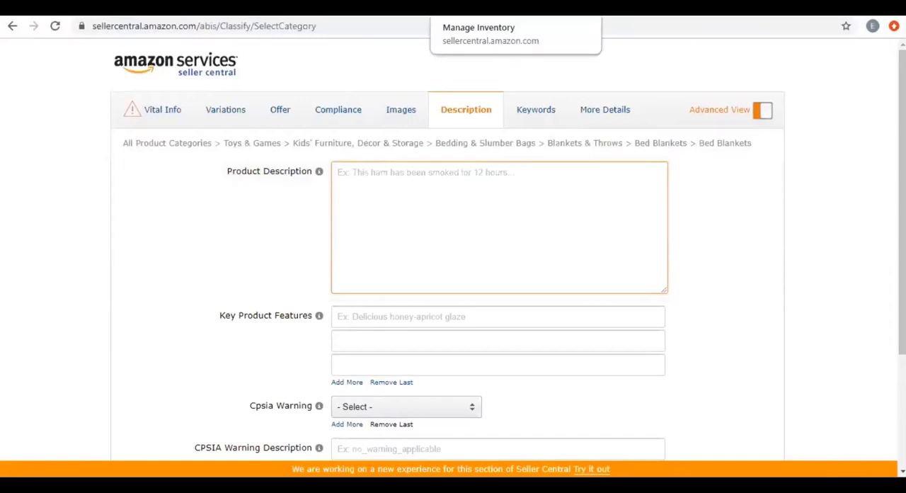
left_click(390, 177)
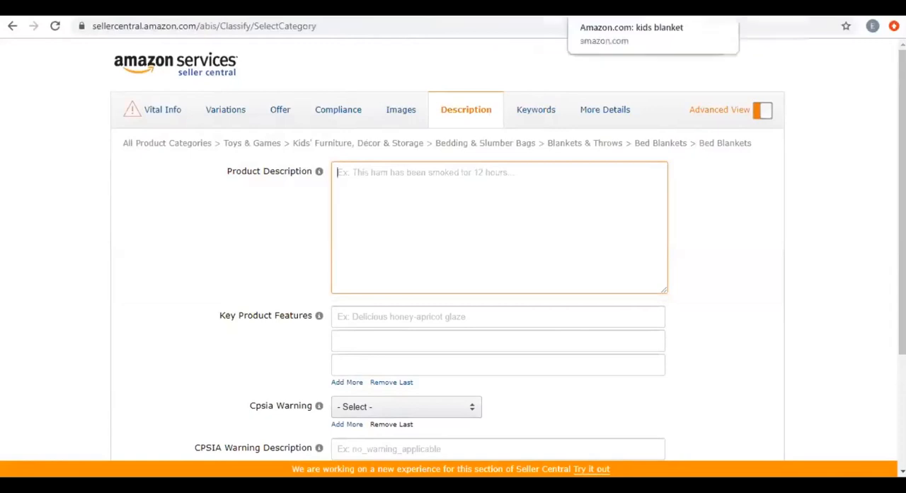
Search Google for "html editor" in a new browser tab.
key("ctrl+t")
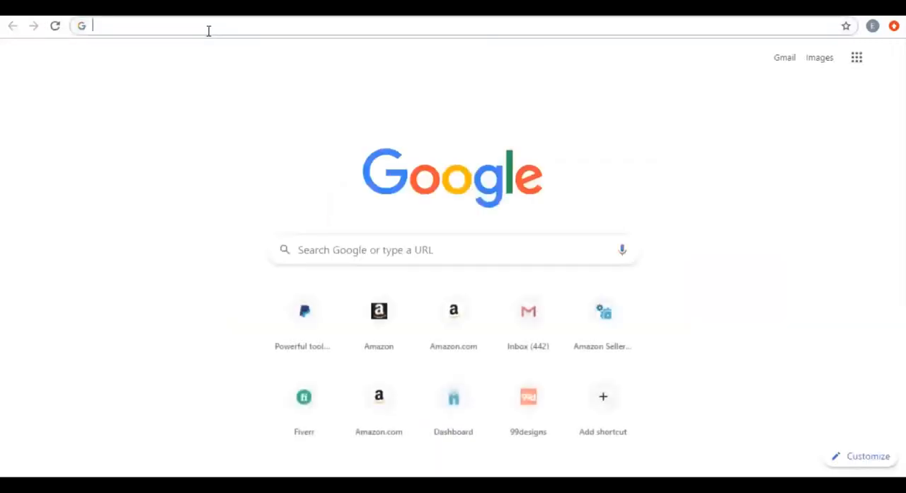
type("HTML")
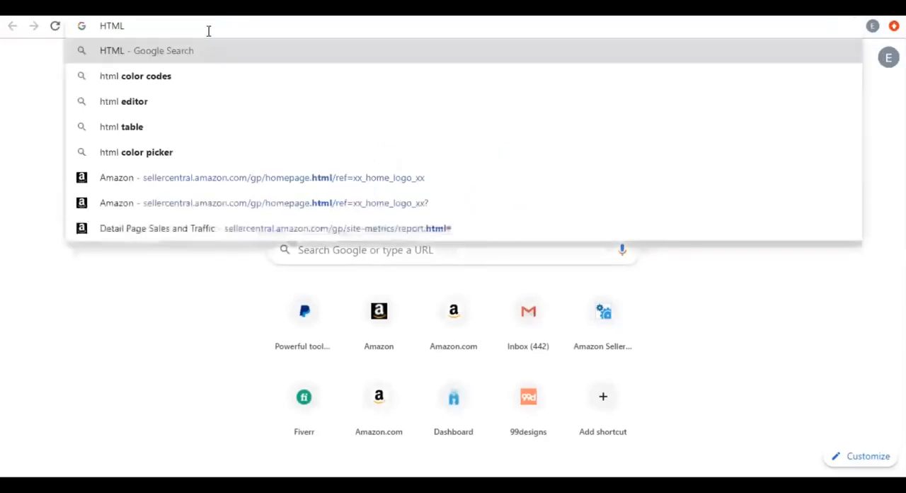
type(" En")
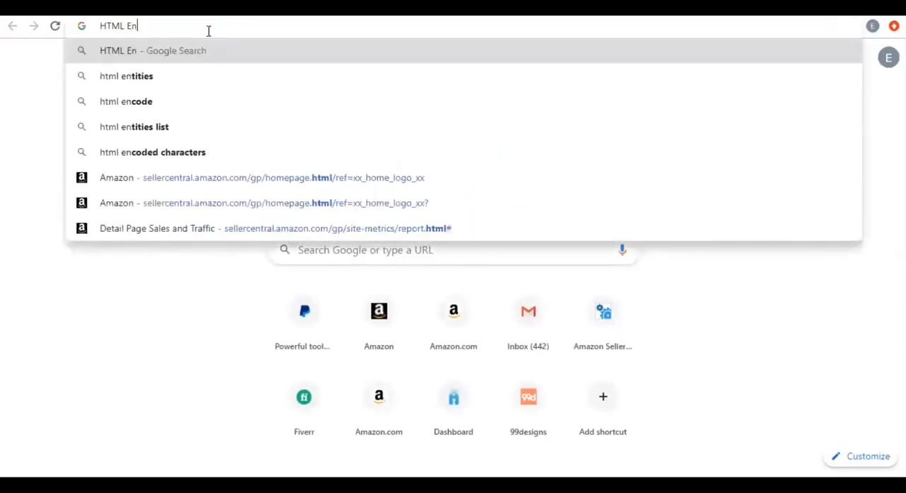
key("BackSpace")
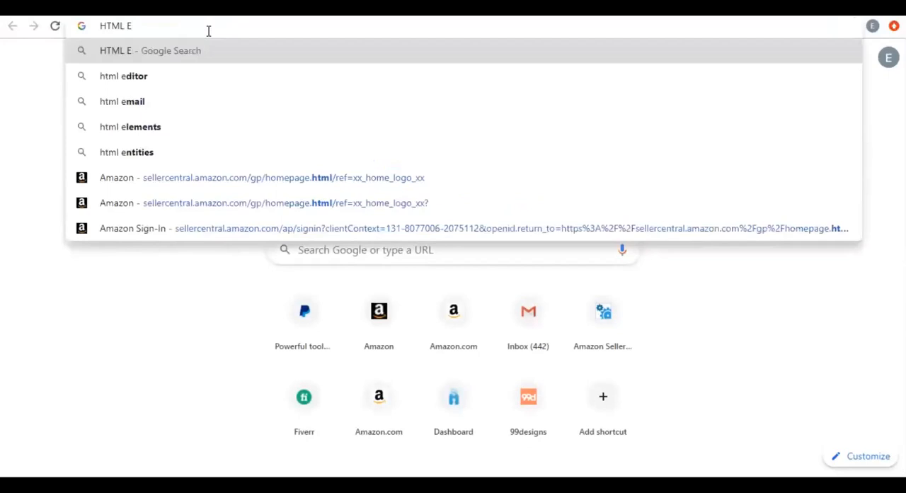
key("BackSpace")
key("BackSpace")
key("Down")
key("Down")
key("Down")
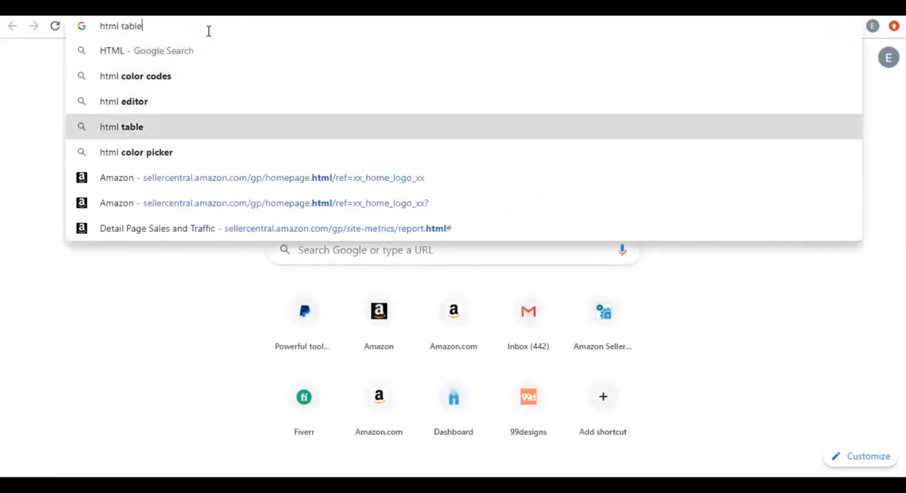
key("Up")
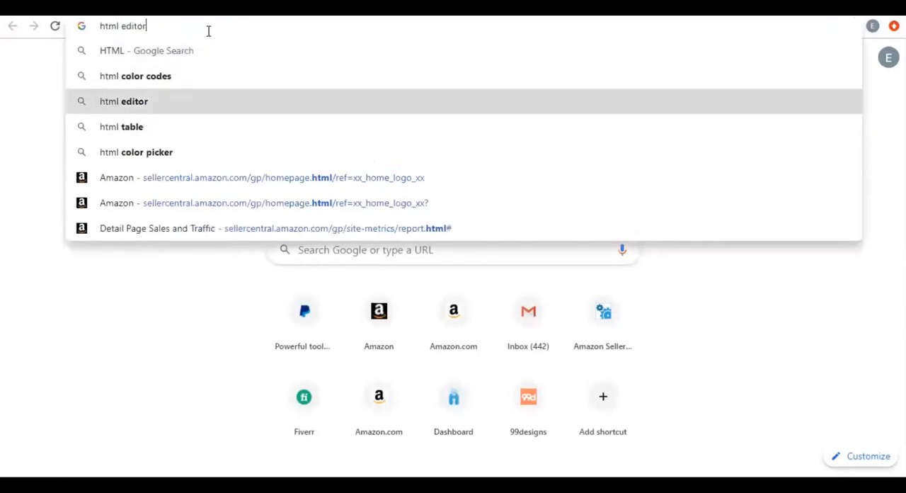
key("Return")
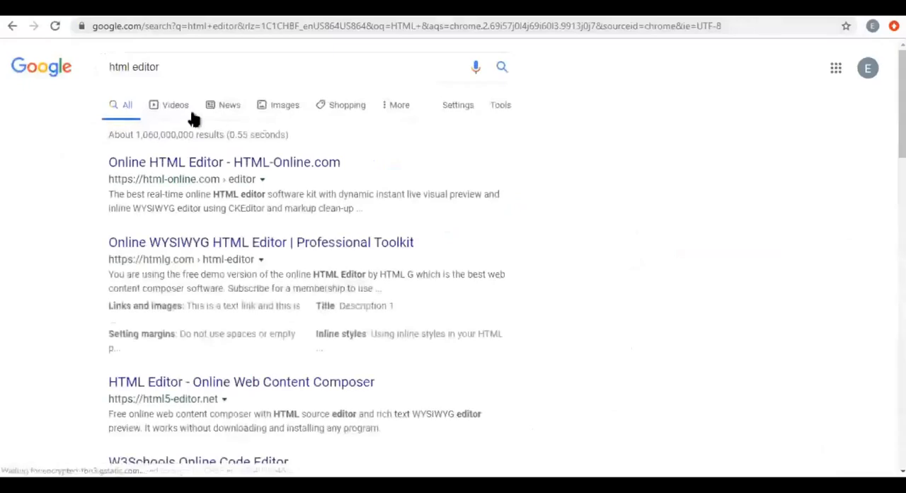
Show the image results for the HTML editor search and preview the Froala Online HTML Editor picture.
left_click(287, 113)
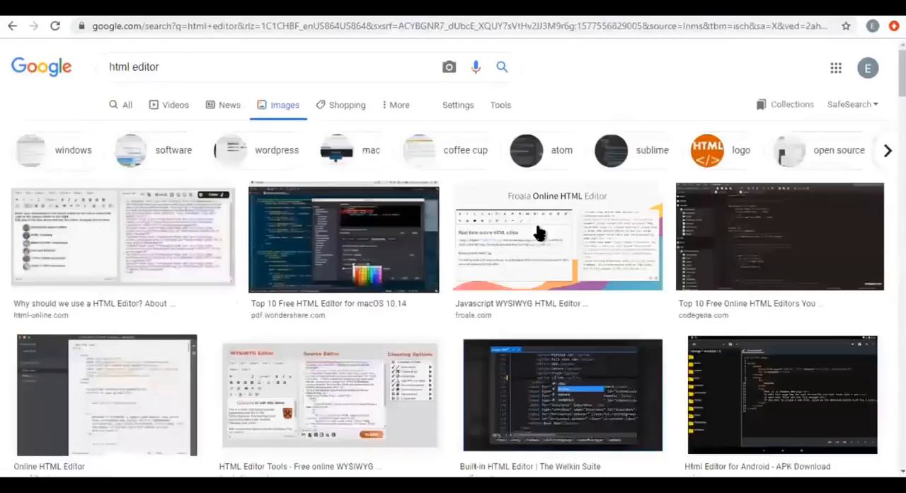
left_click(540, 234)
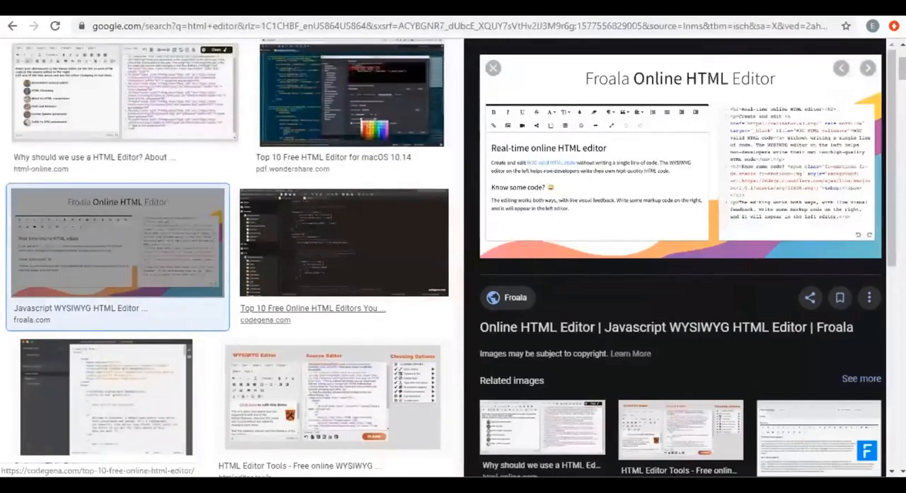
Return to the Bed Blankets listing form and look over its description fields.
left_click(490, 12)
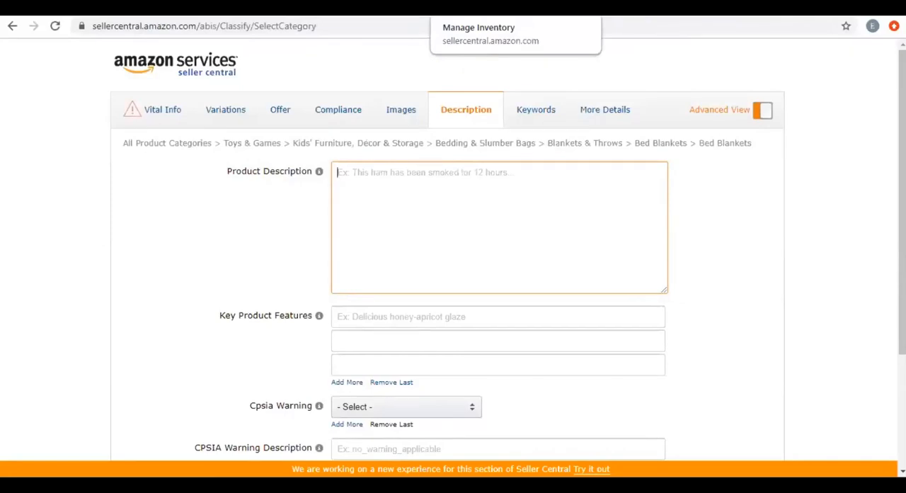
scroll(309, 271, "down", 1)
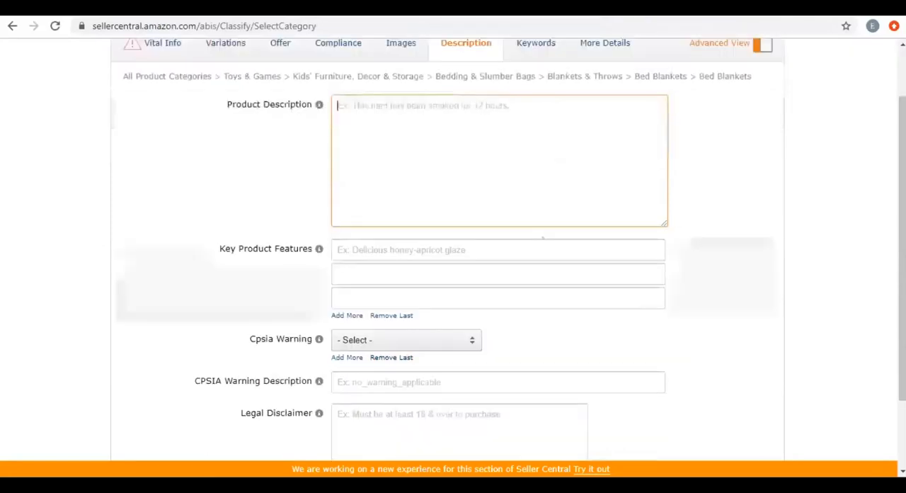
scroll(145, 97, "up", 1)
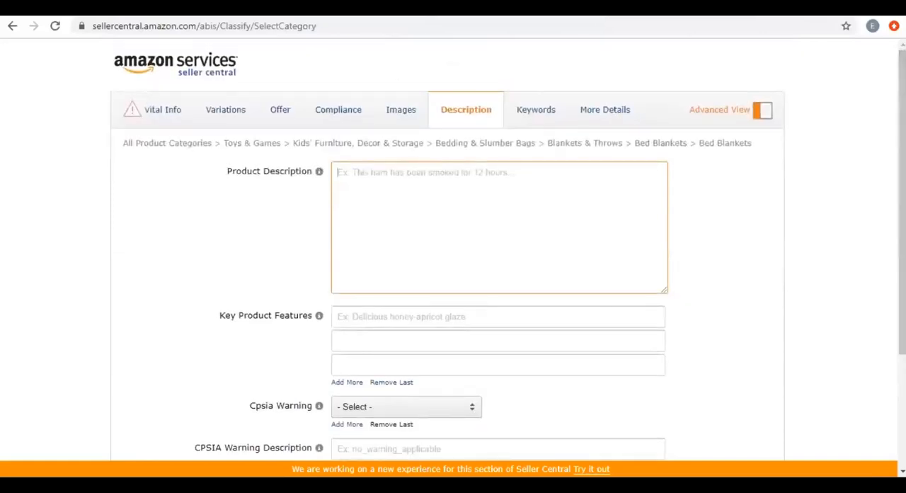
Switch to the Add a Product page and go from there to the Seller Central homepage.
left_click(509, 10)
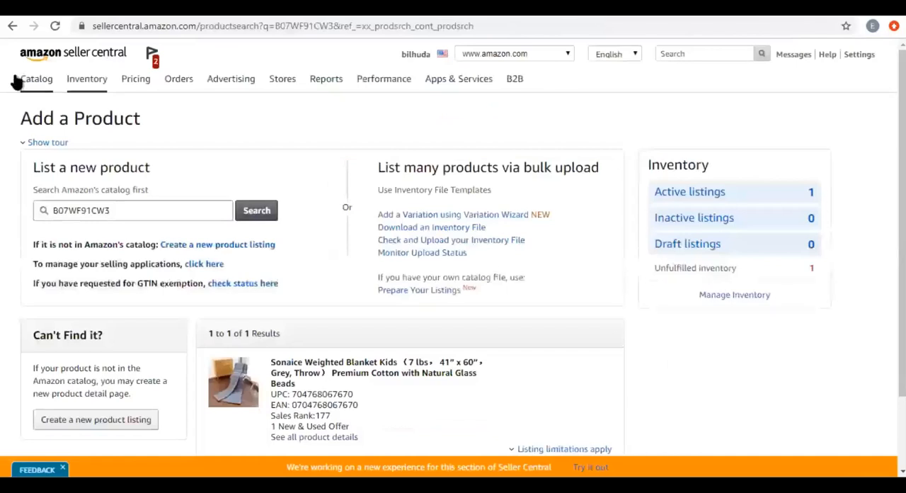
left_click(89, 59)
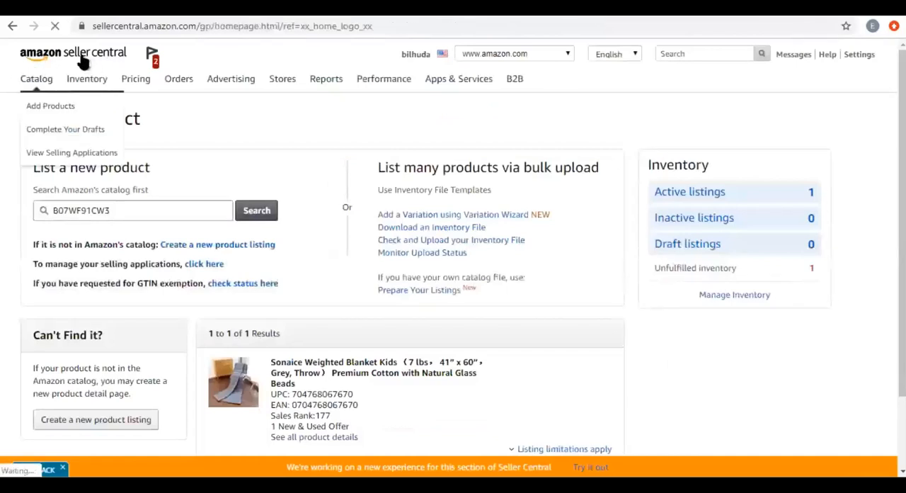